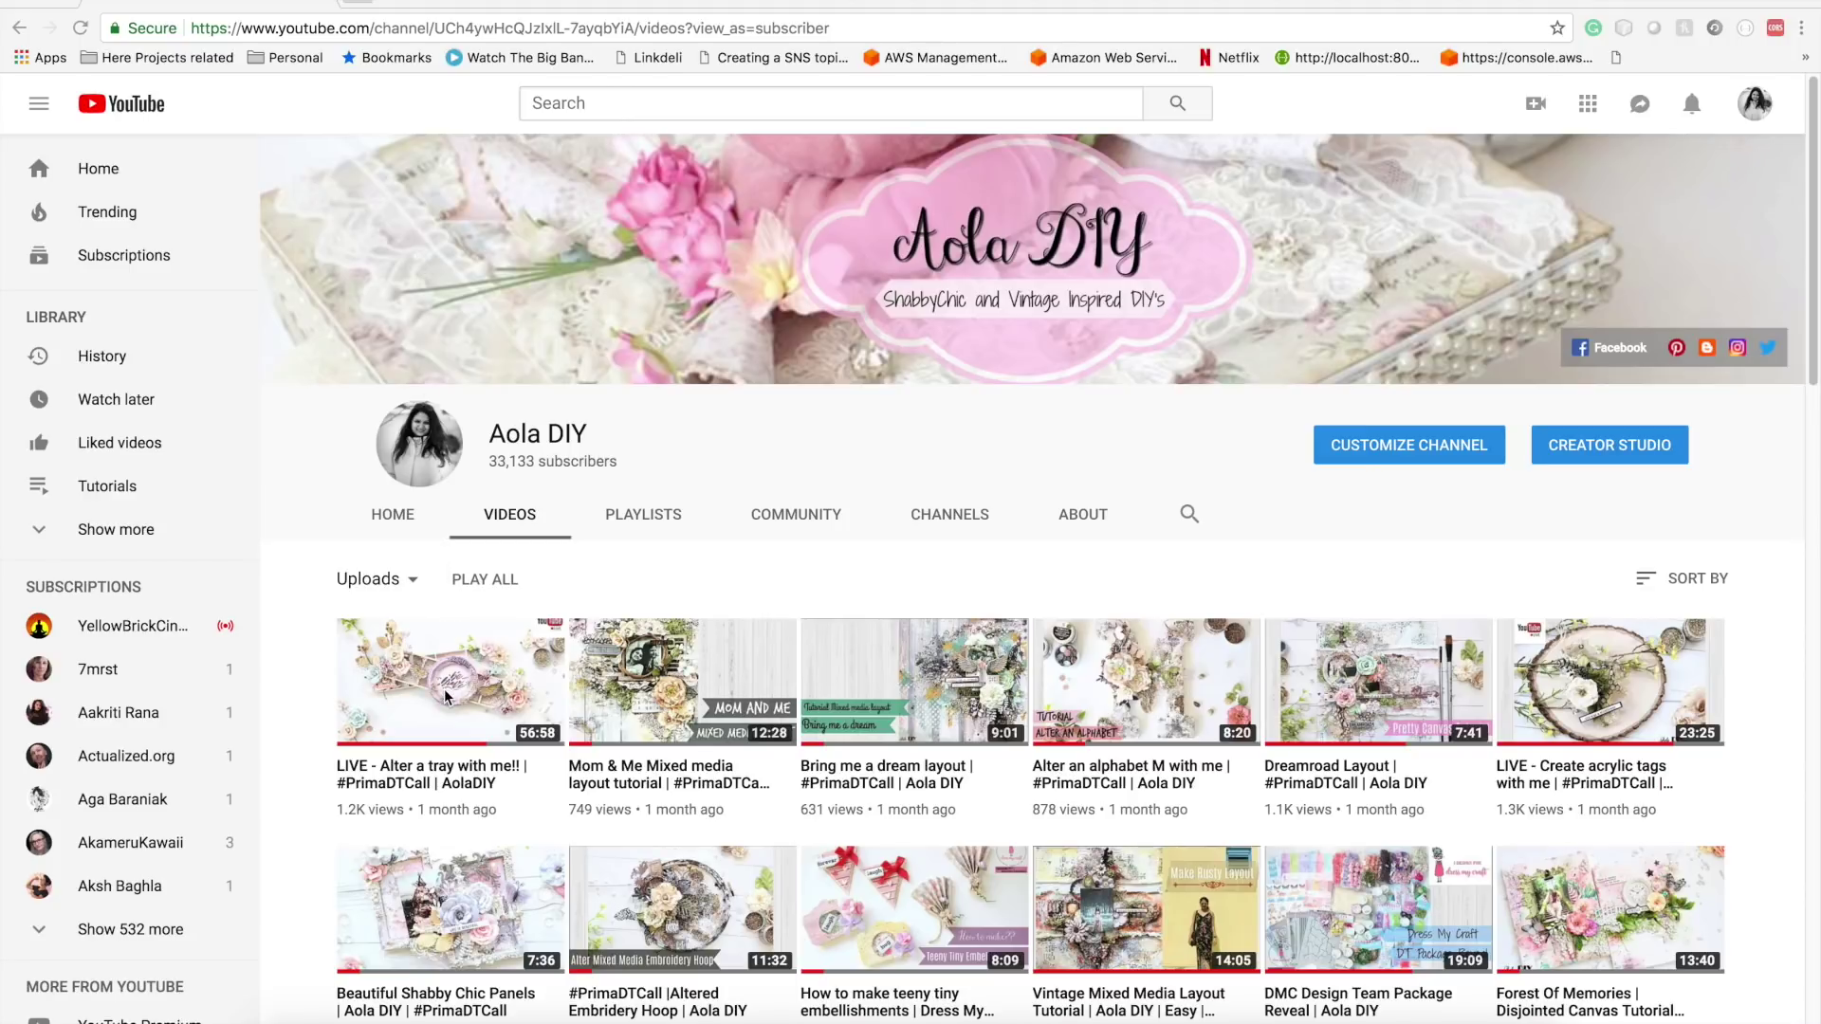
- Play the 'Mom & Me Mixed media layout tutorial' video muted, skipping its ad
{"action": "scroll", "coordinate": [446, 697], "scroll_direction": "down", "scroll_amount": 2}
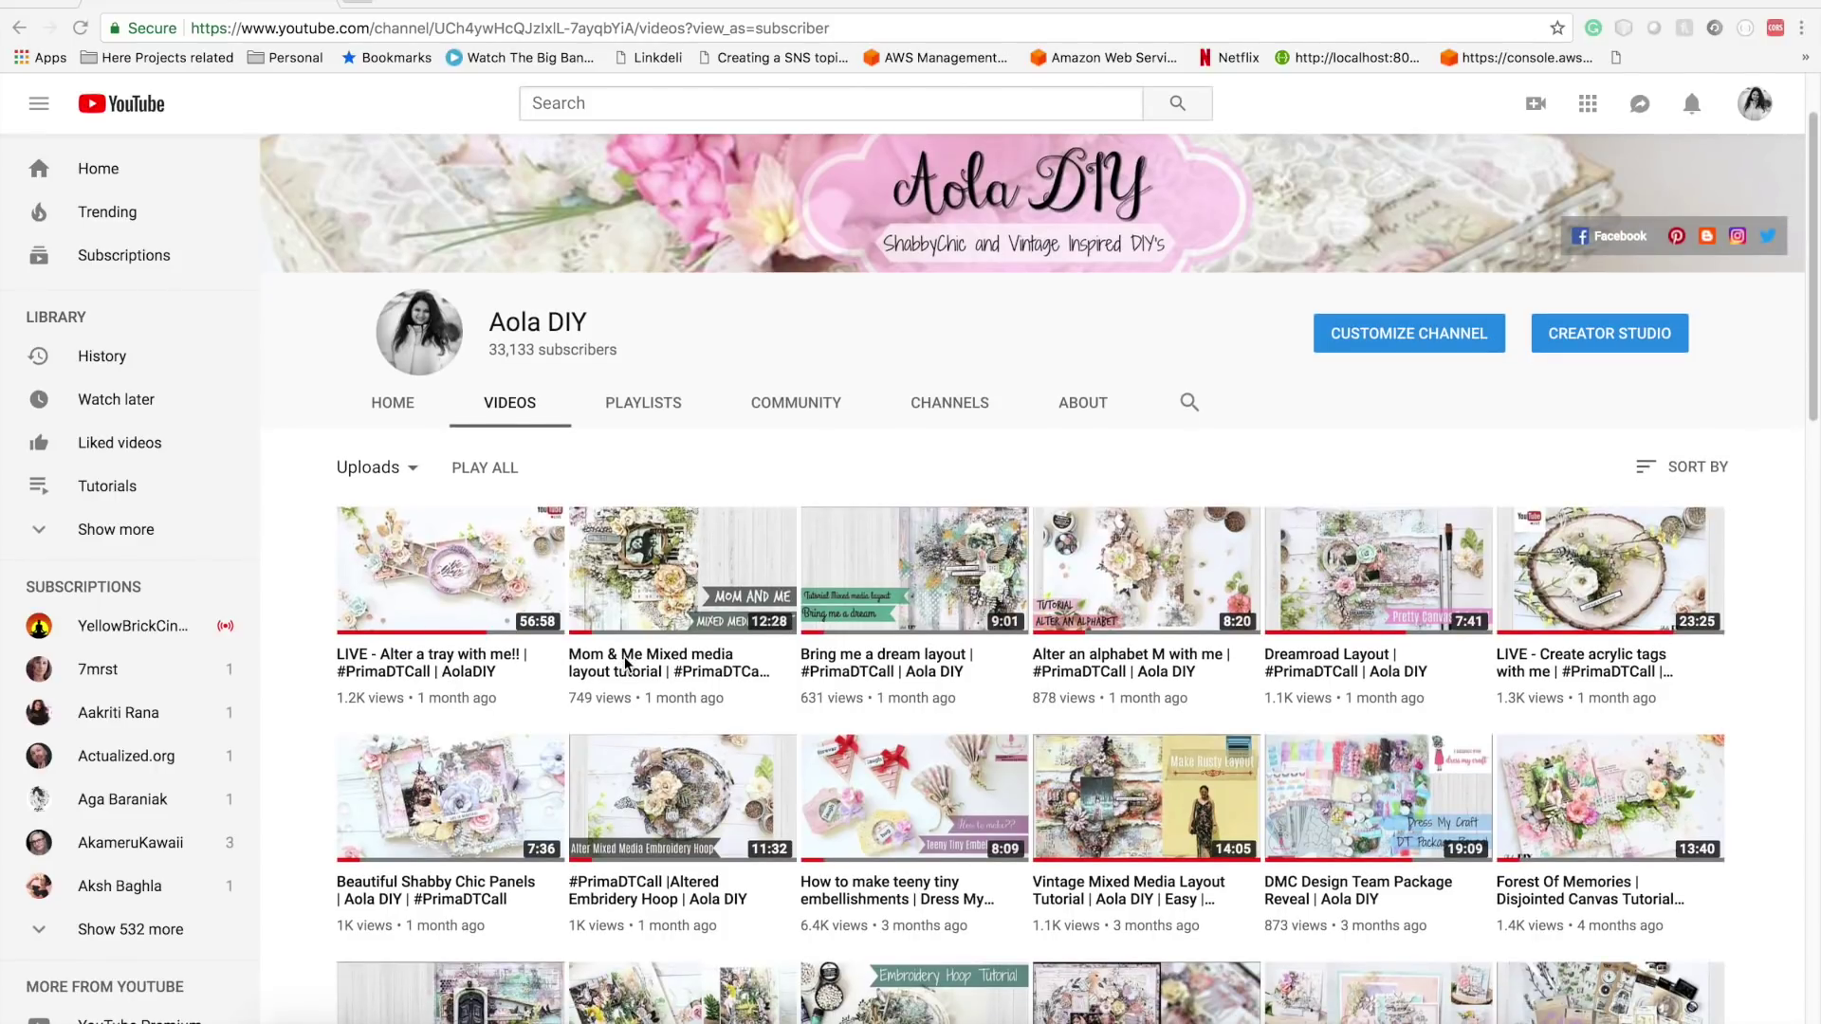
{"action": "scroll", "coordinate": [626, 661], "scroll_direction": "up", "scroll_amount": 2}
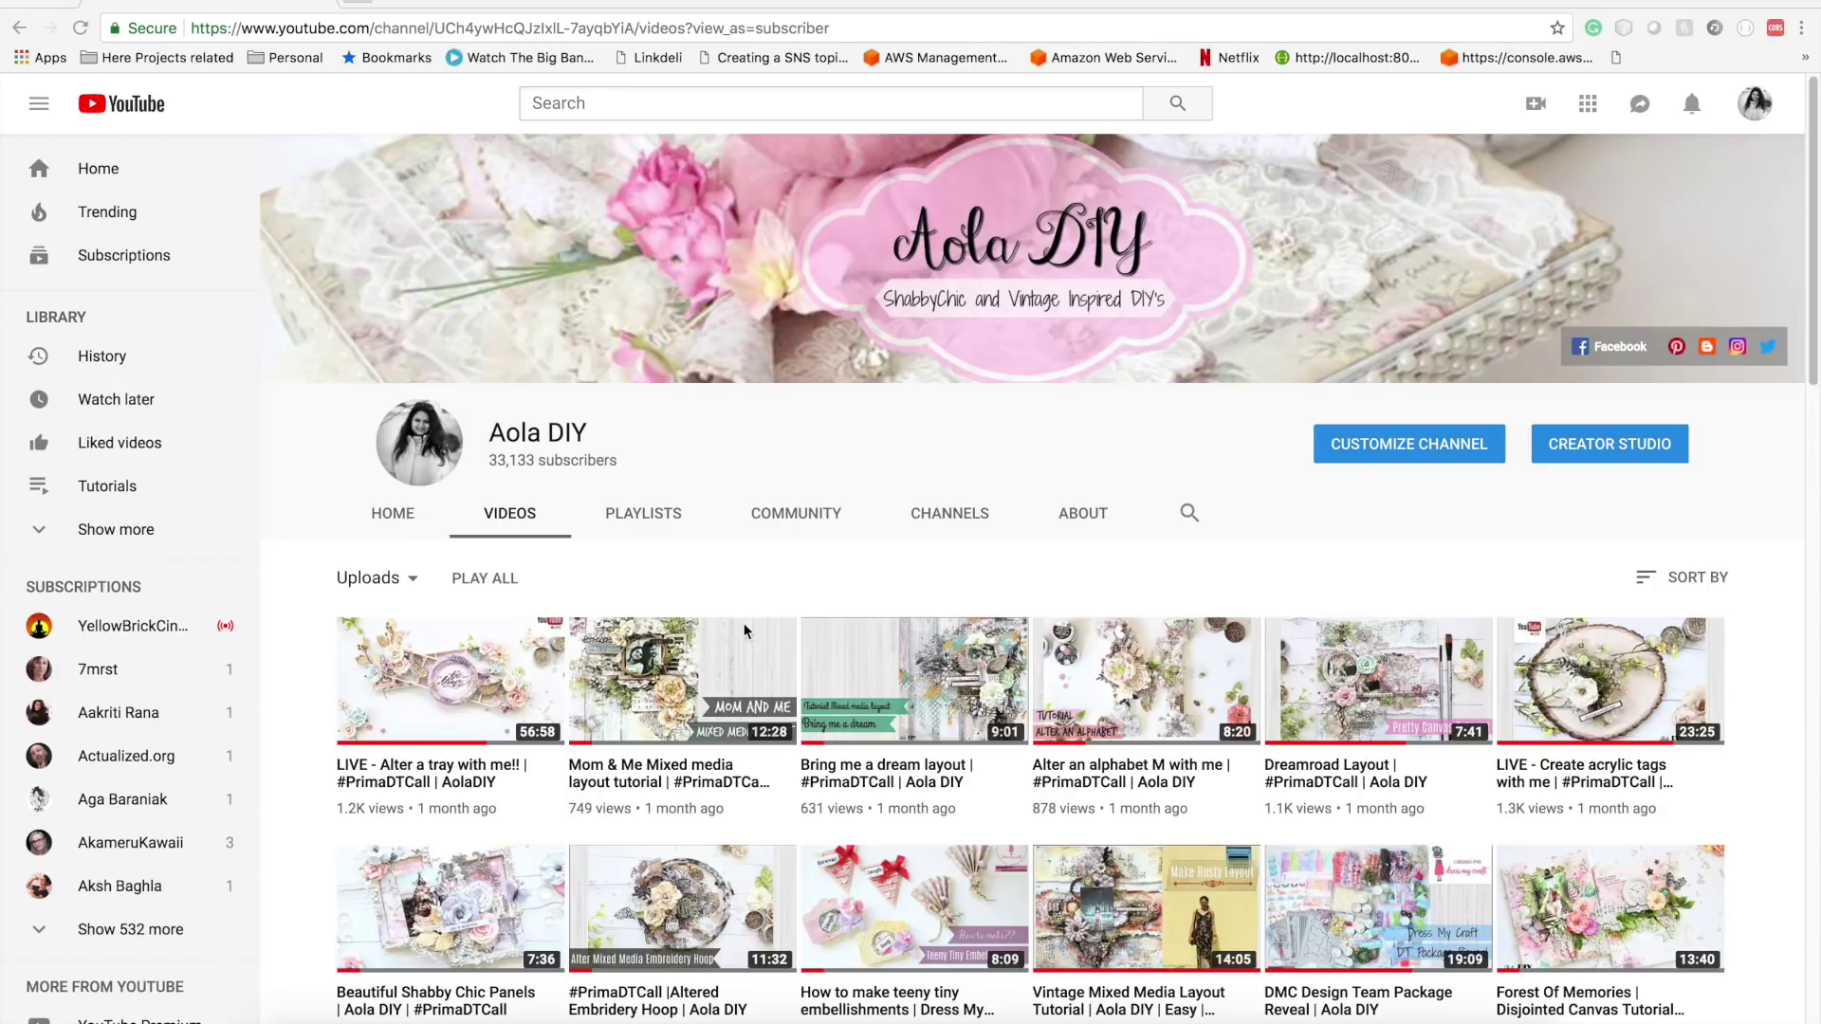
{"action": "left_click", "coordinate": [670, 783]}
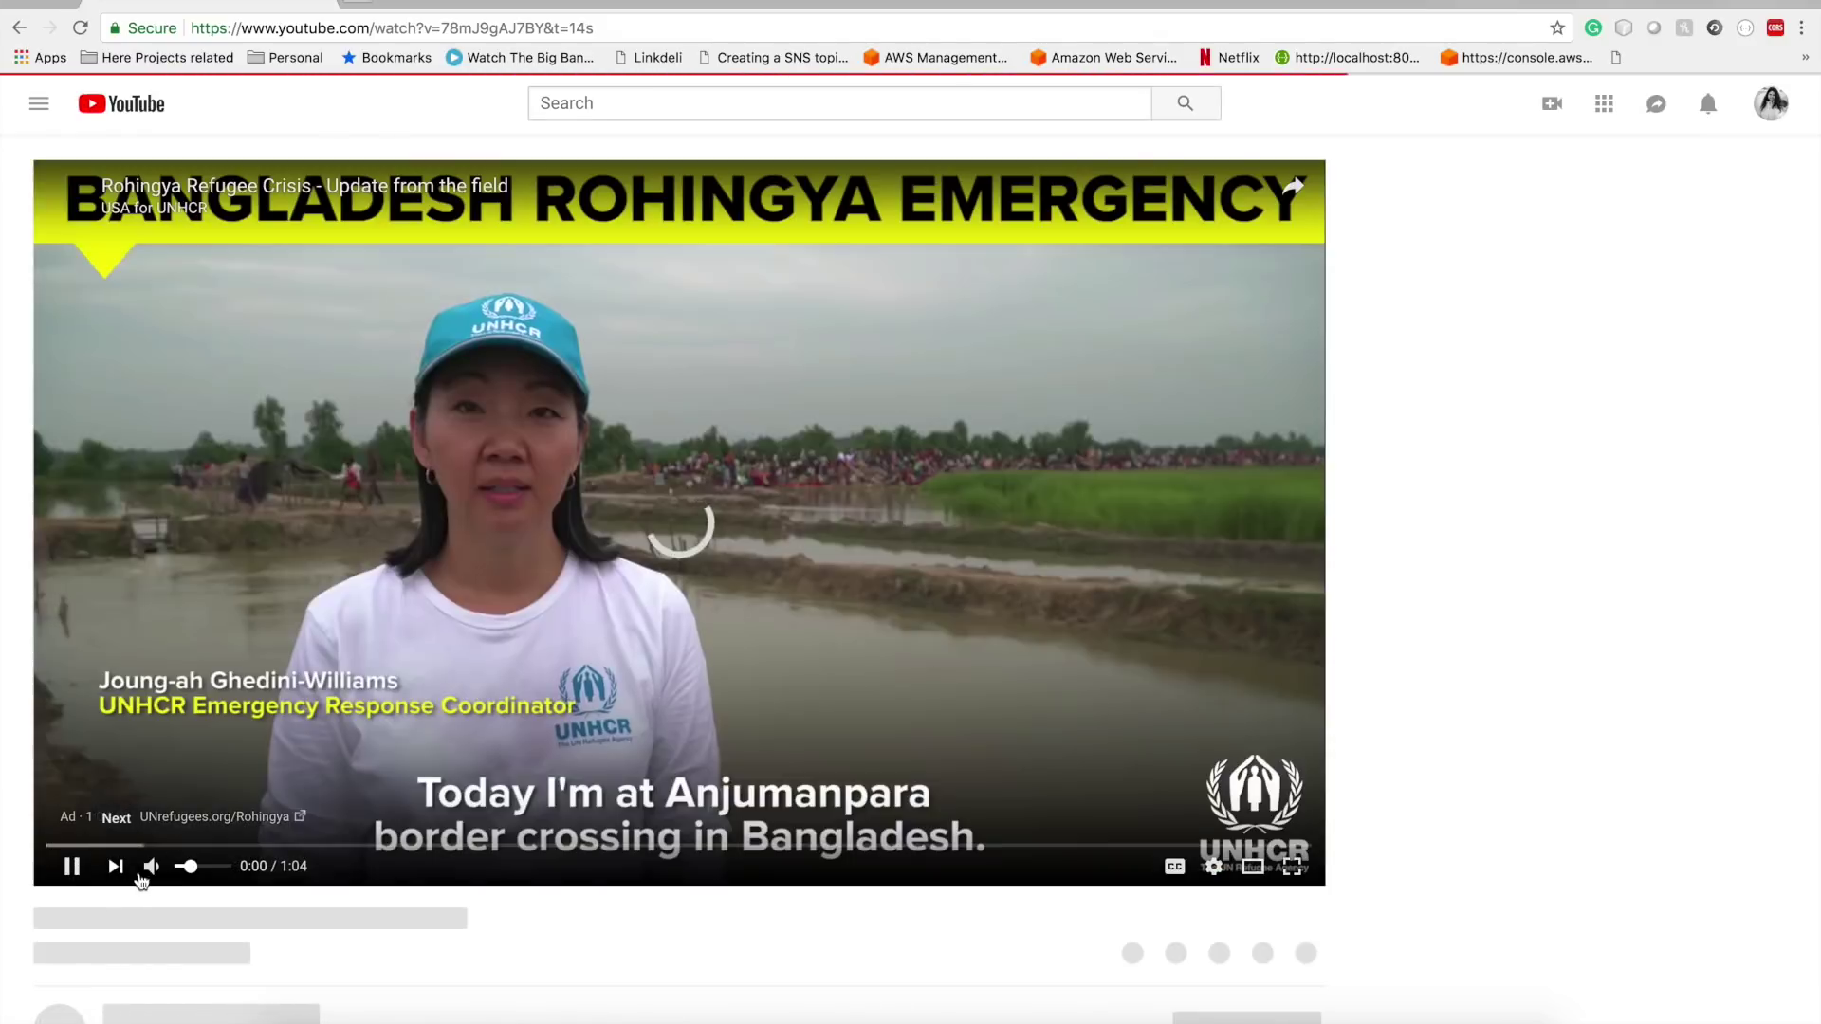
{"action": "left_click", "coordinate": [150, 877]}
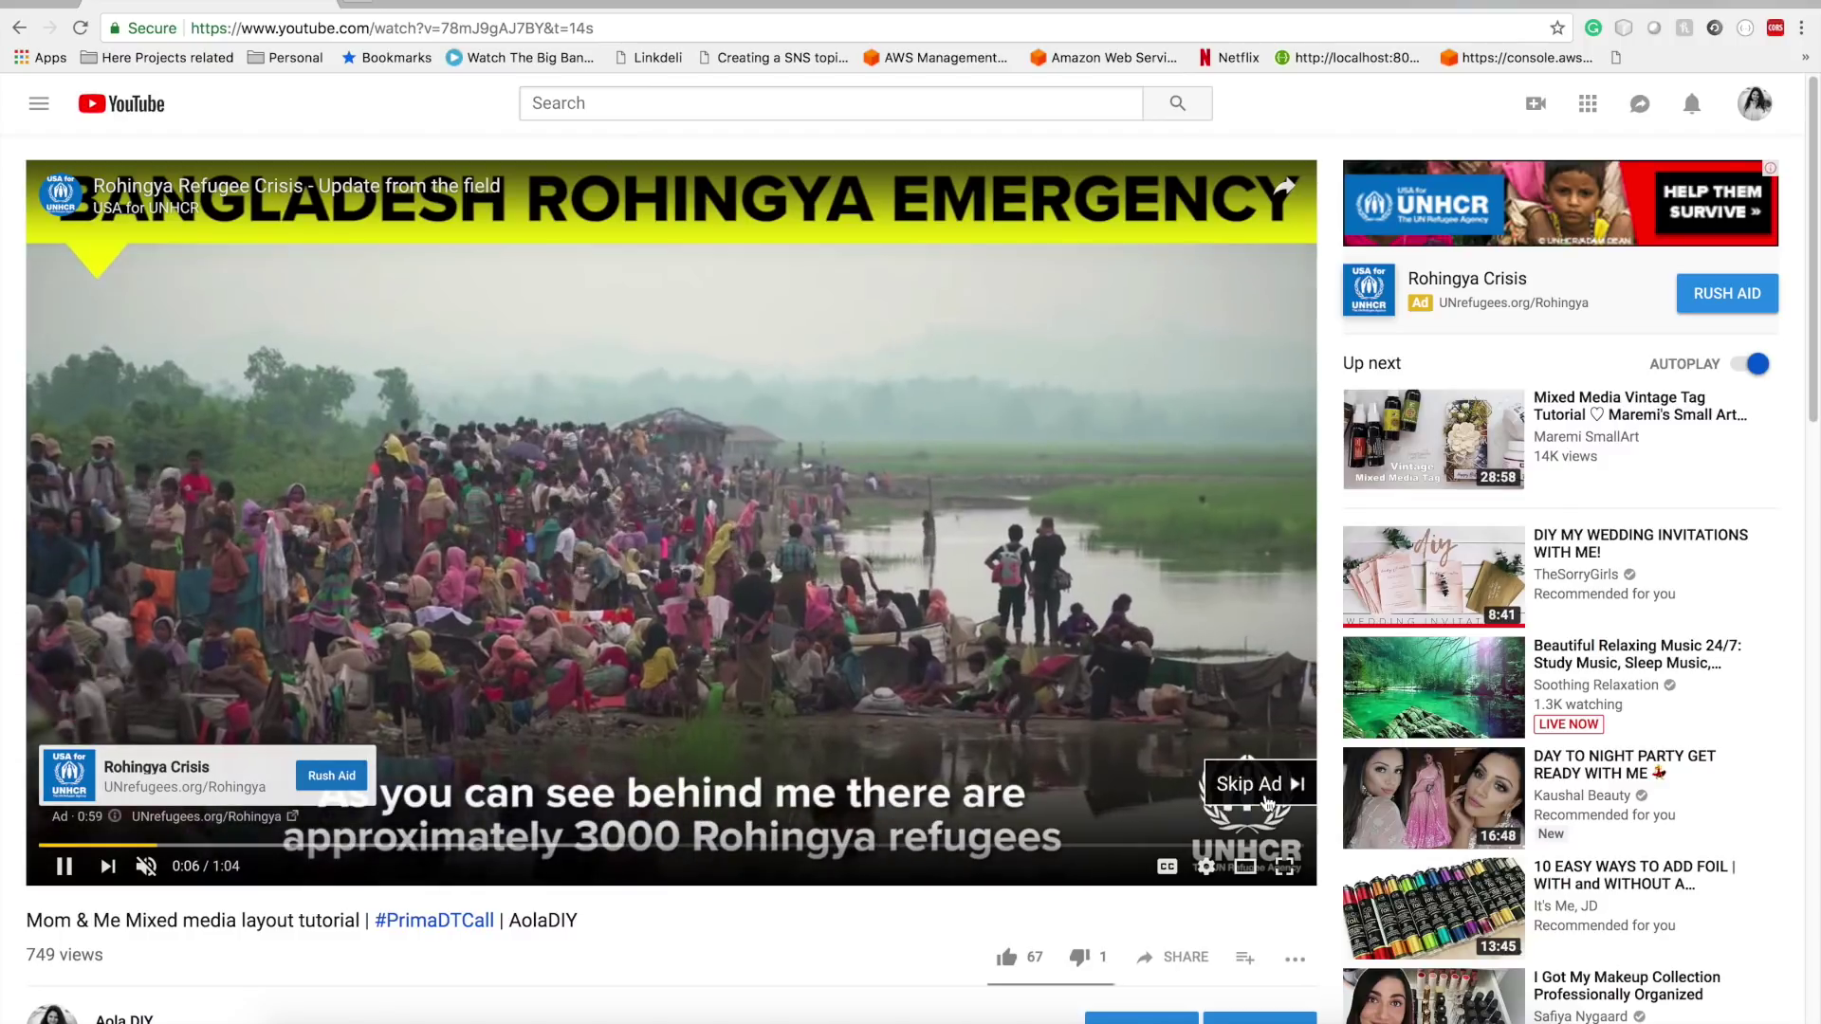
{"action": "left_click", "coordinate": [1265, 801]}
{"action": "scroll", "coordinate": [695, 930], "scroll_direction": "down", "scroll_amount": 3}
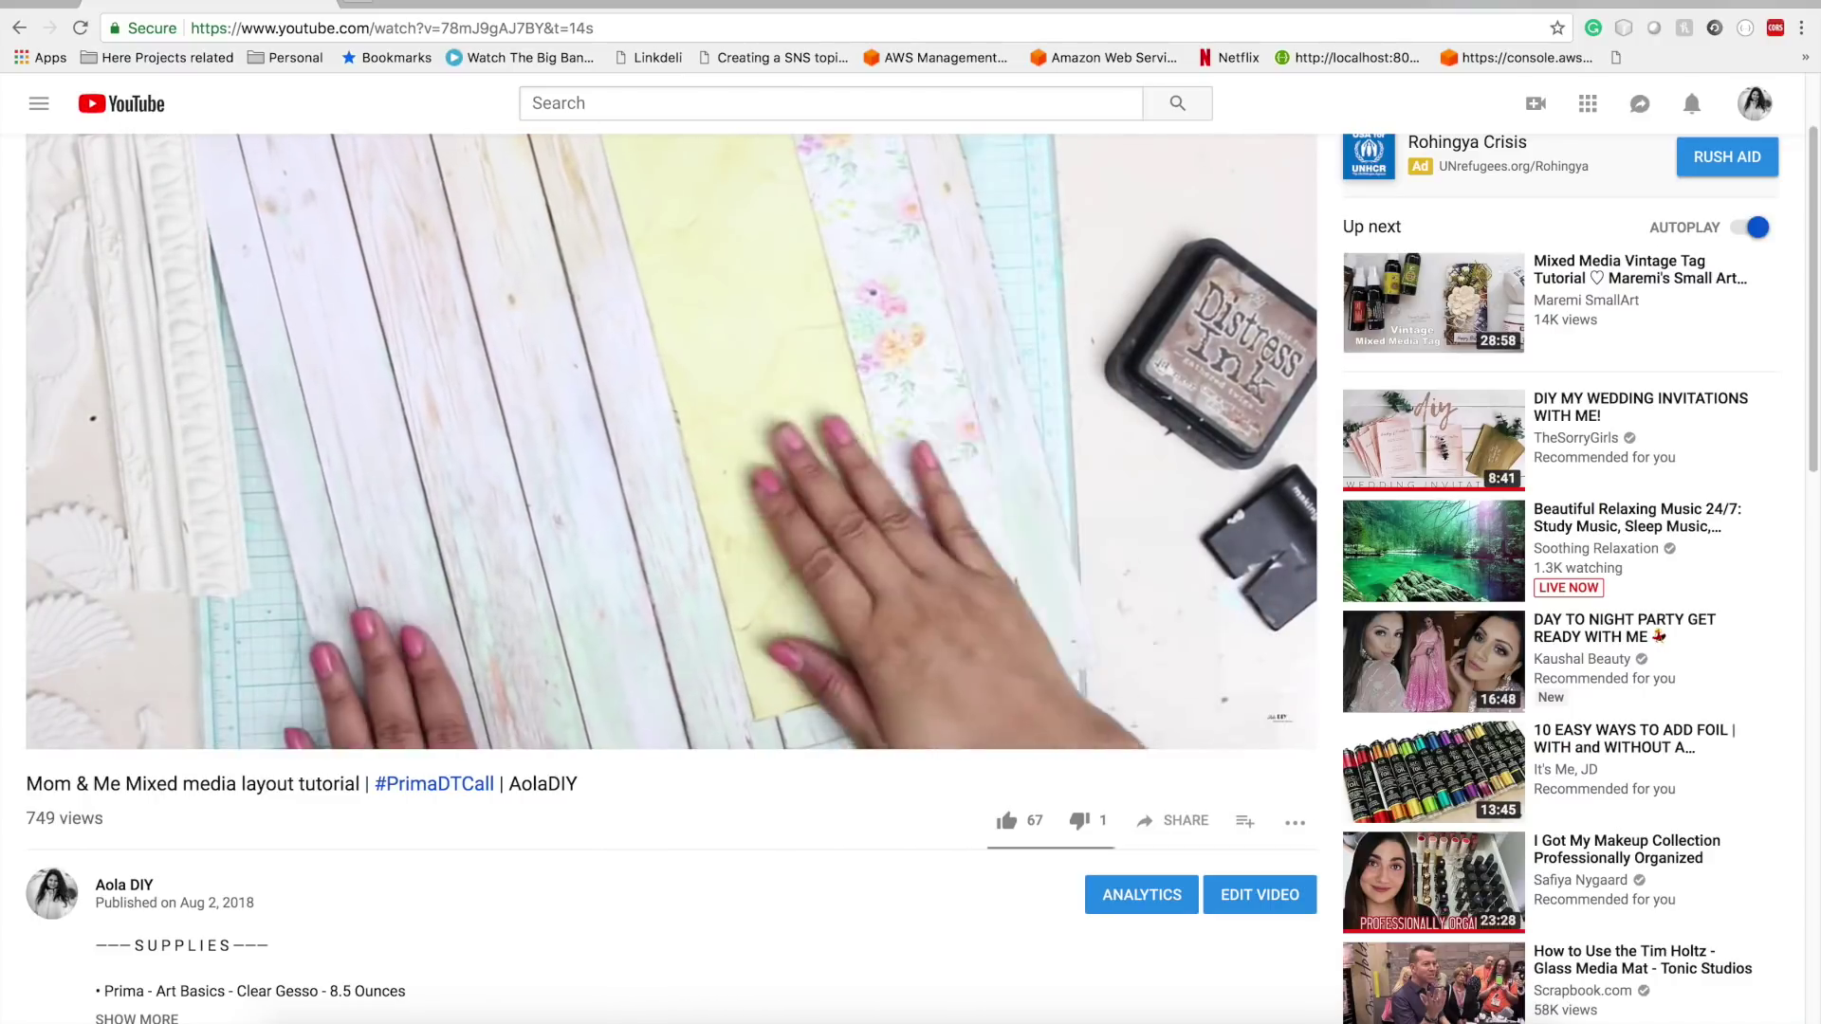
- Open scrapbook.com in a new browser tab
{"action": "left_click", "coordinate": [350, 8]}
{"action": "type", "text": "scrapbook.com"}
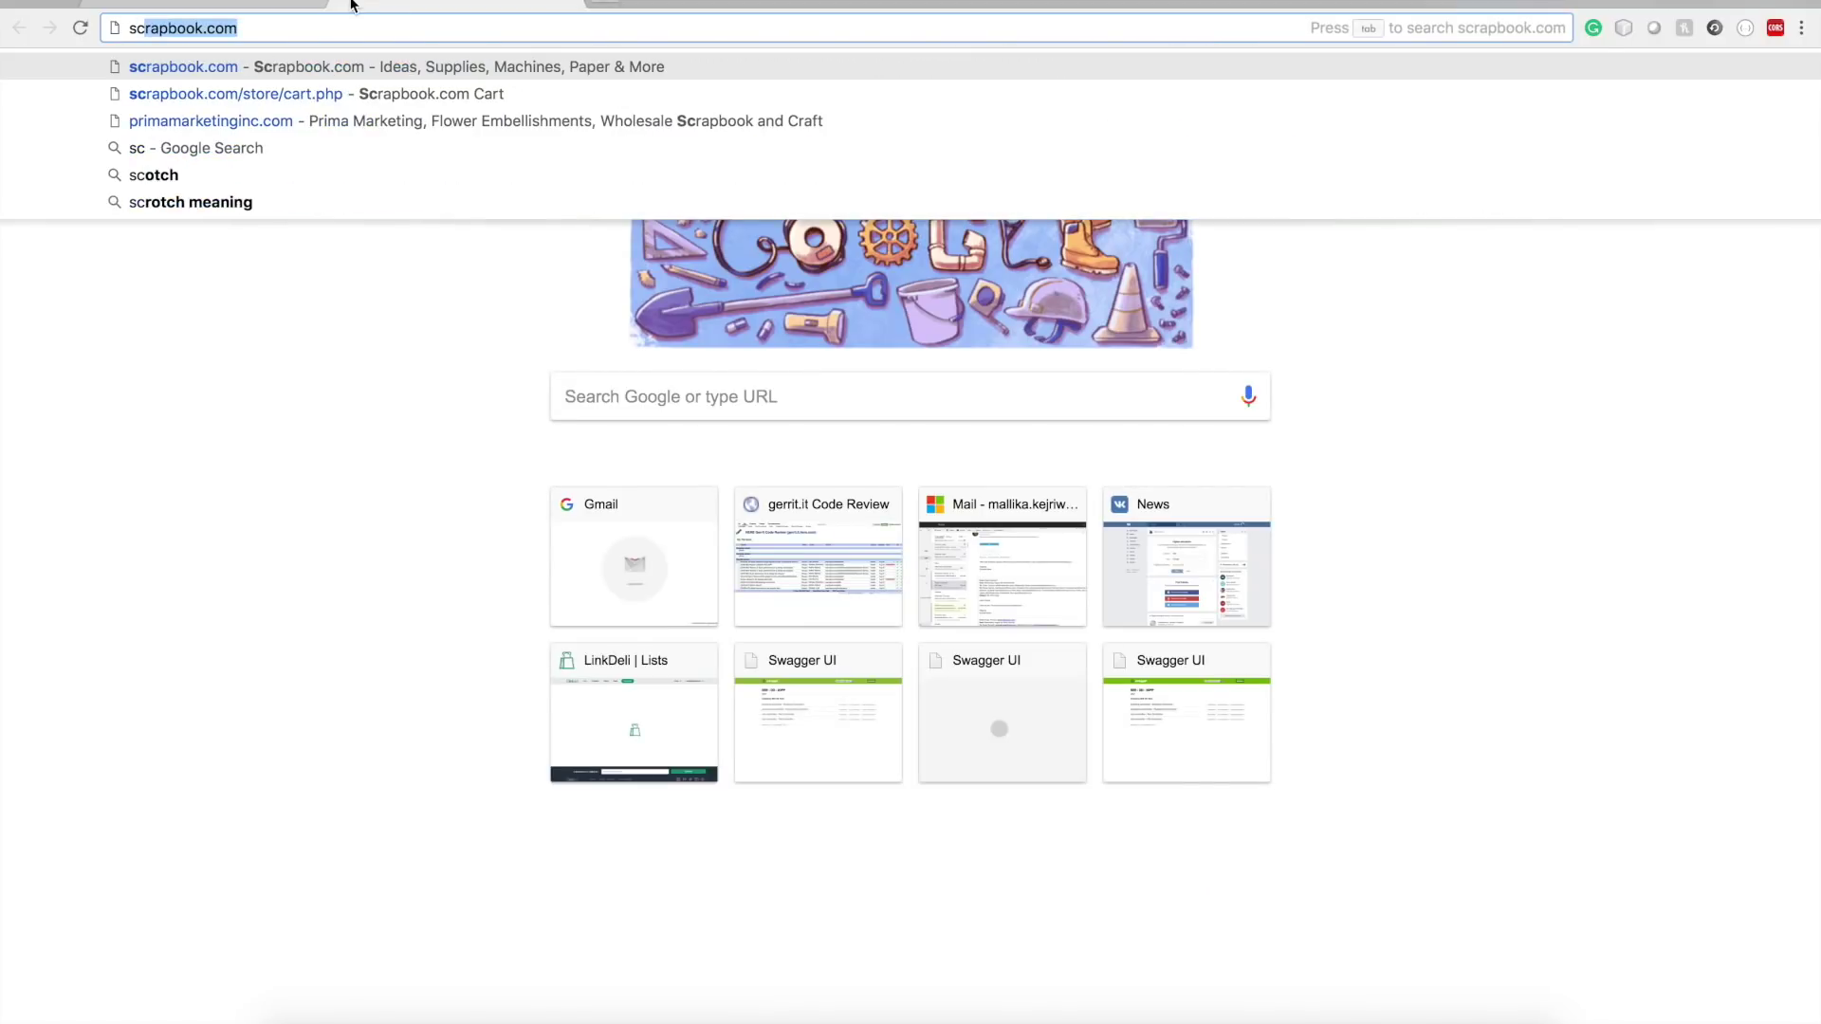
{"action": "key", "text": "Return"}
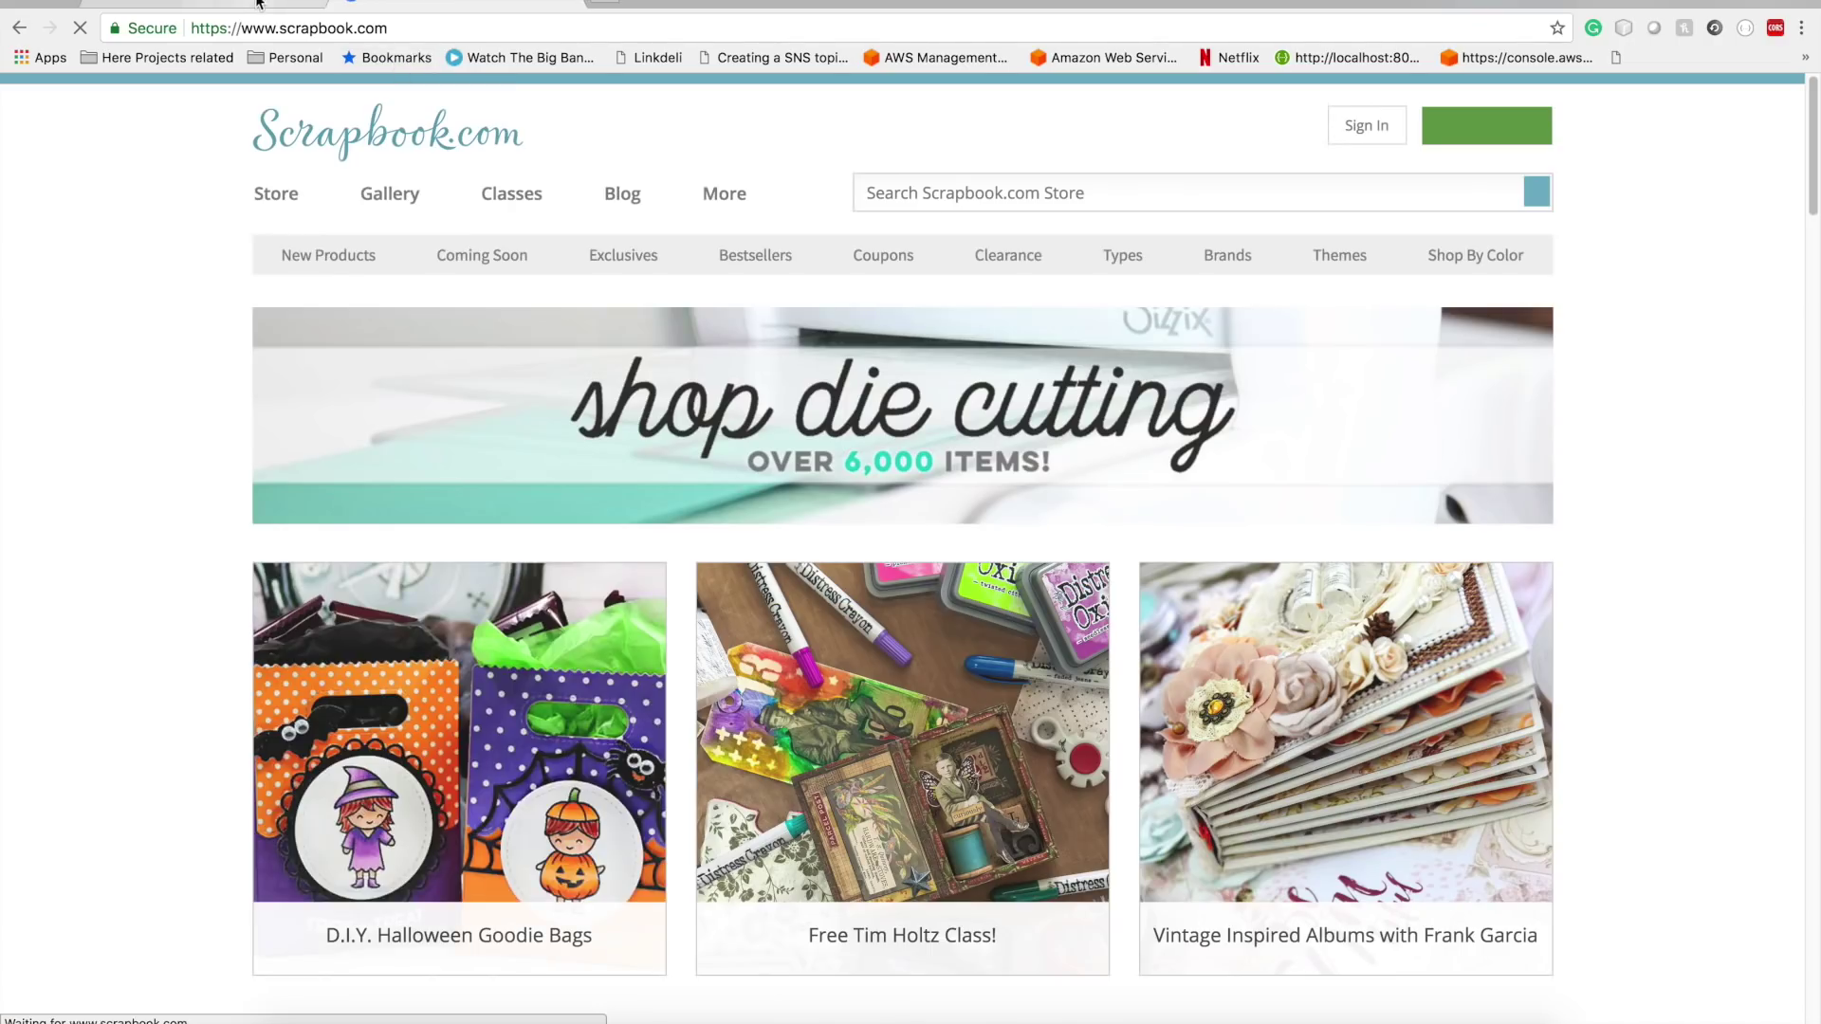
{"action": "left_click", "coordinate": [257, 3]}
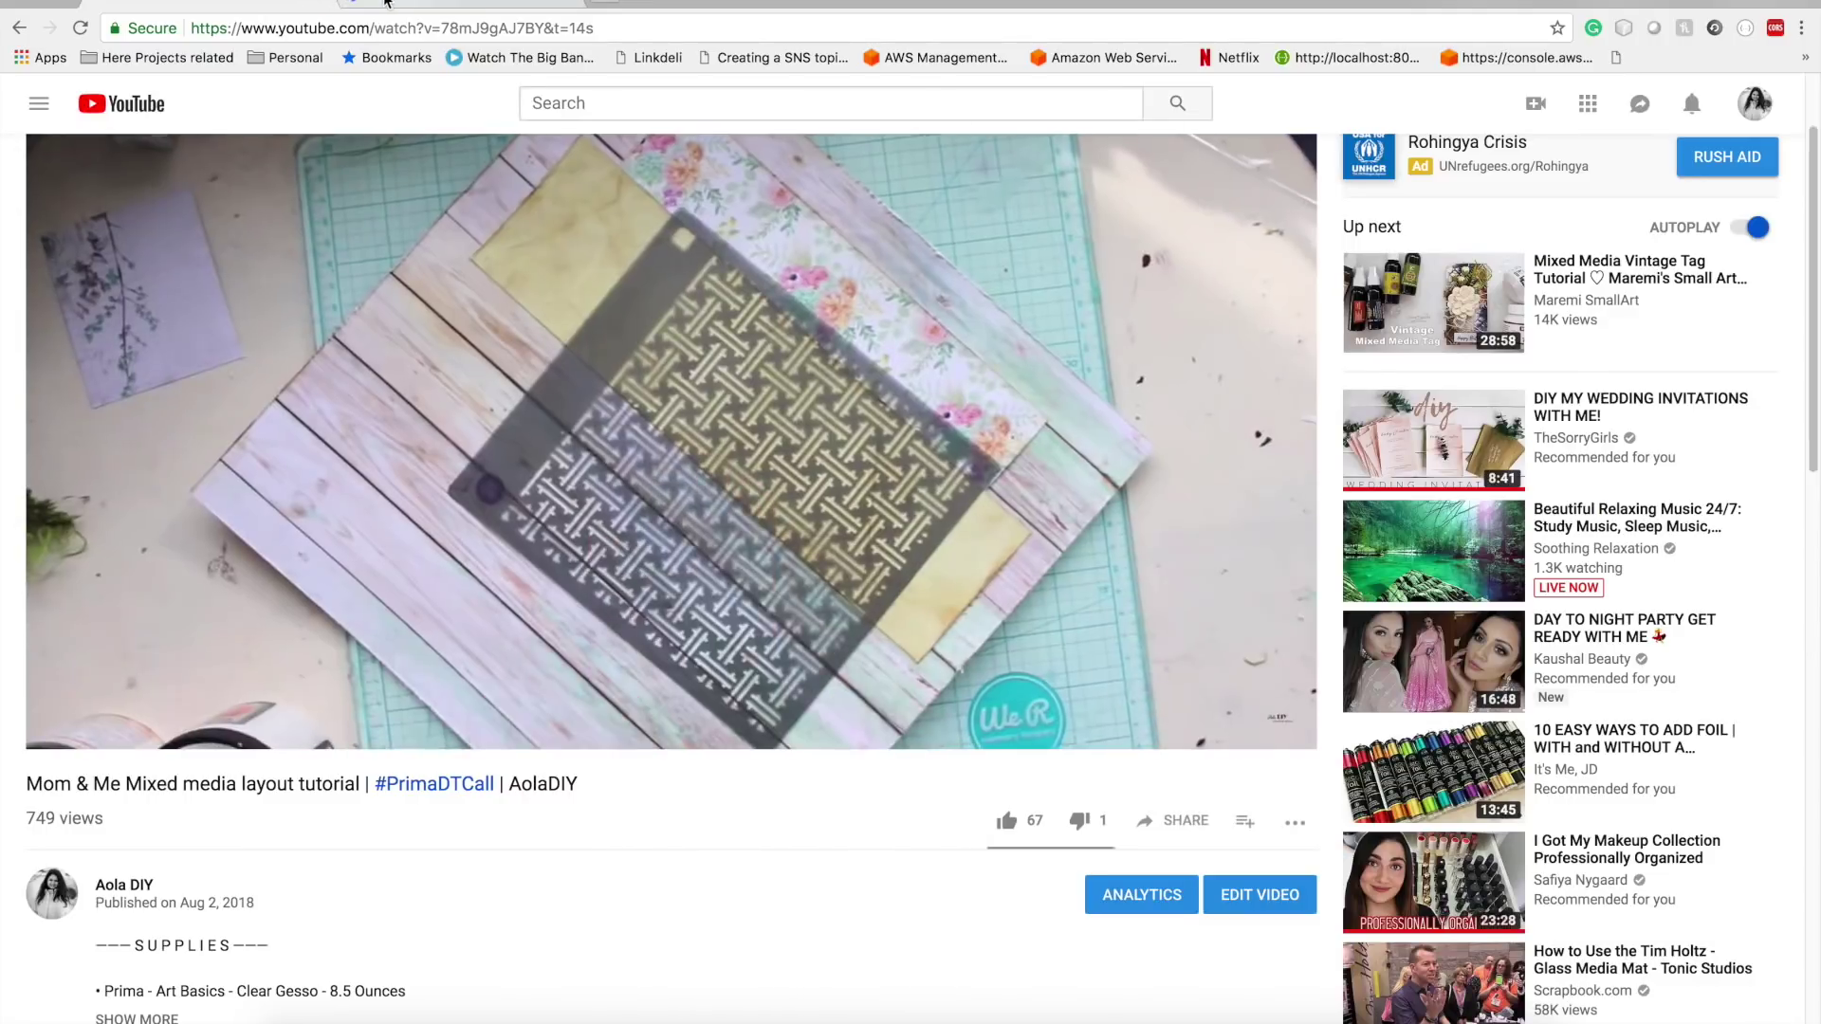
{"action": "left_click", "coordinate": [386, 3]}
- Search the store for 'gesso', open the Prima Clear Gesso page and select its URL
{"action": "left_click", "coordinate": [947, 192]}
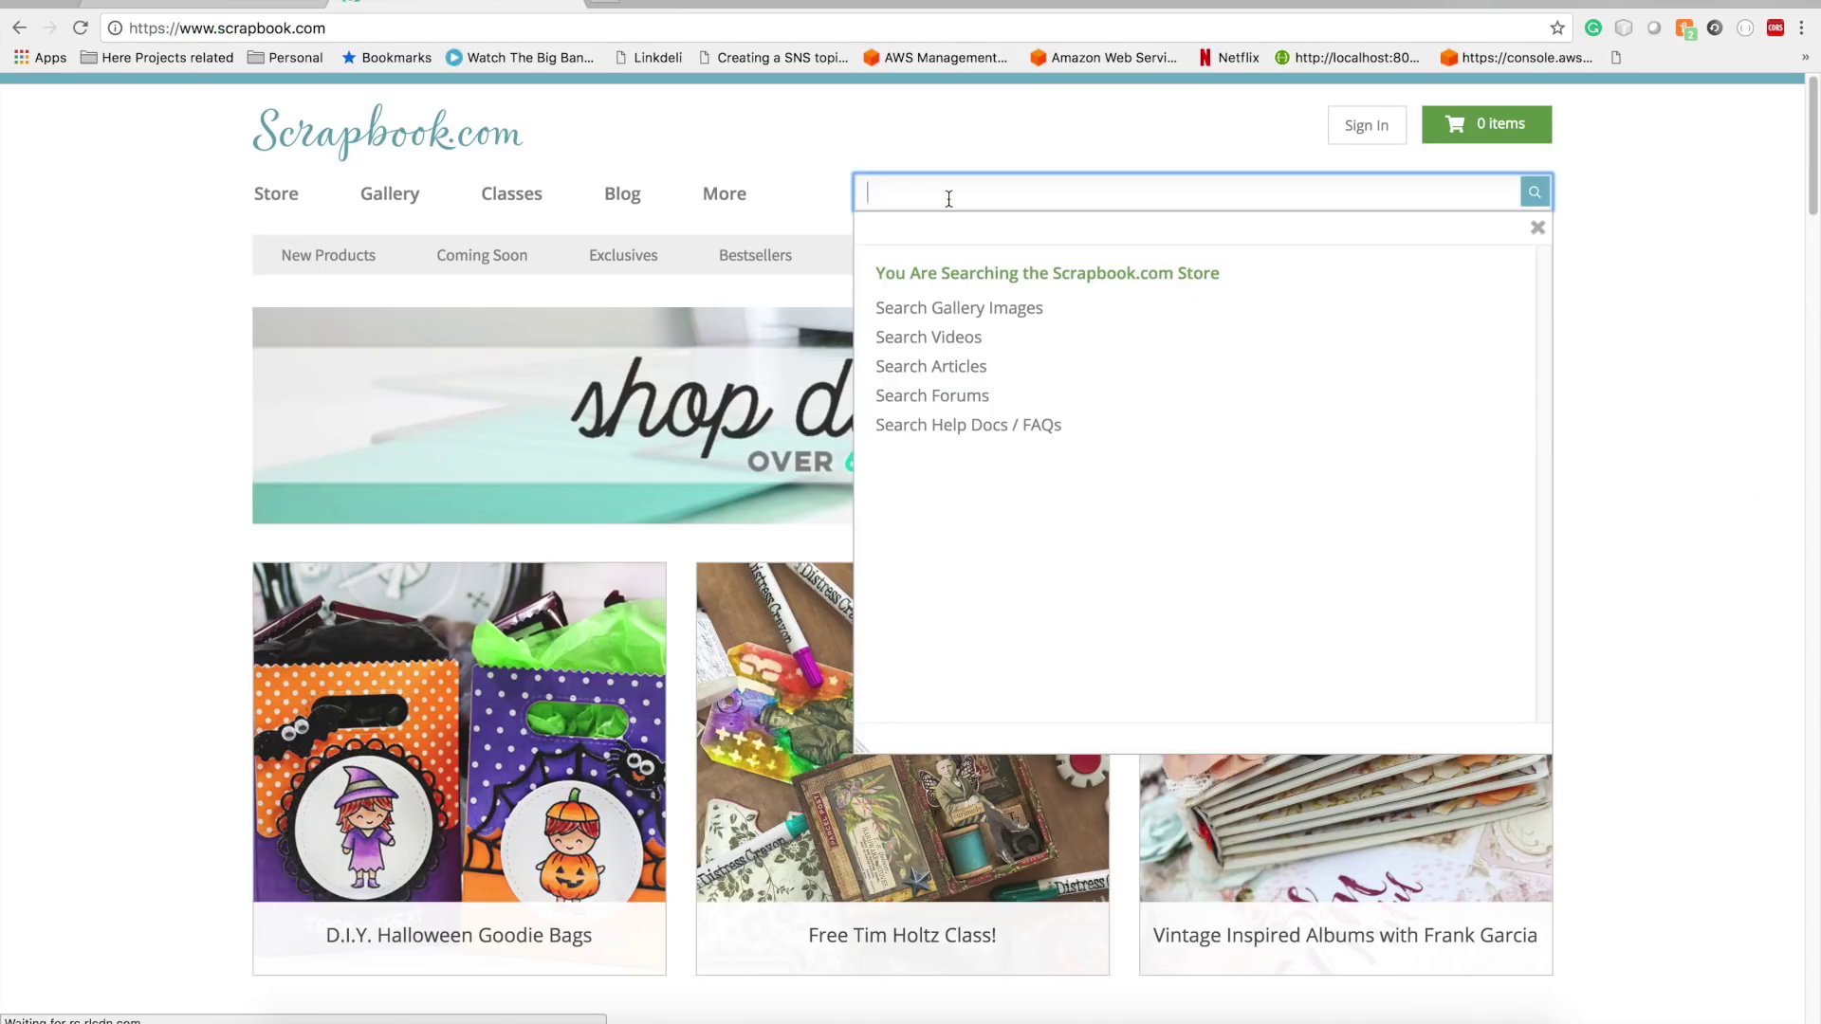
{"action": "type", "text": "gesso"}
{"action": "key", "text": "Return"}
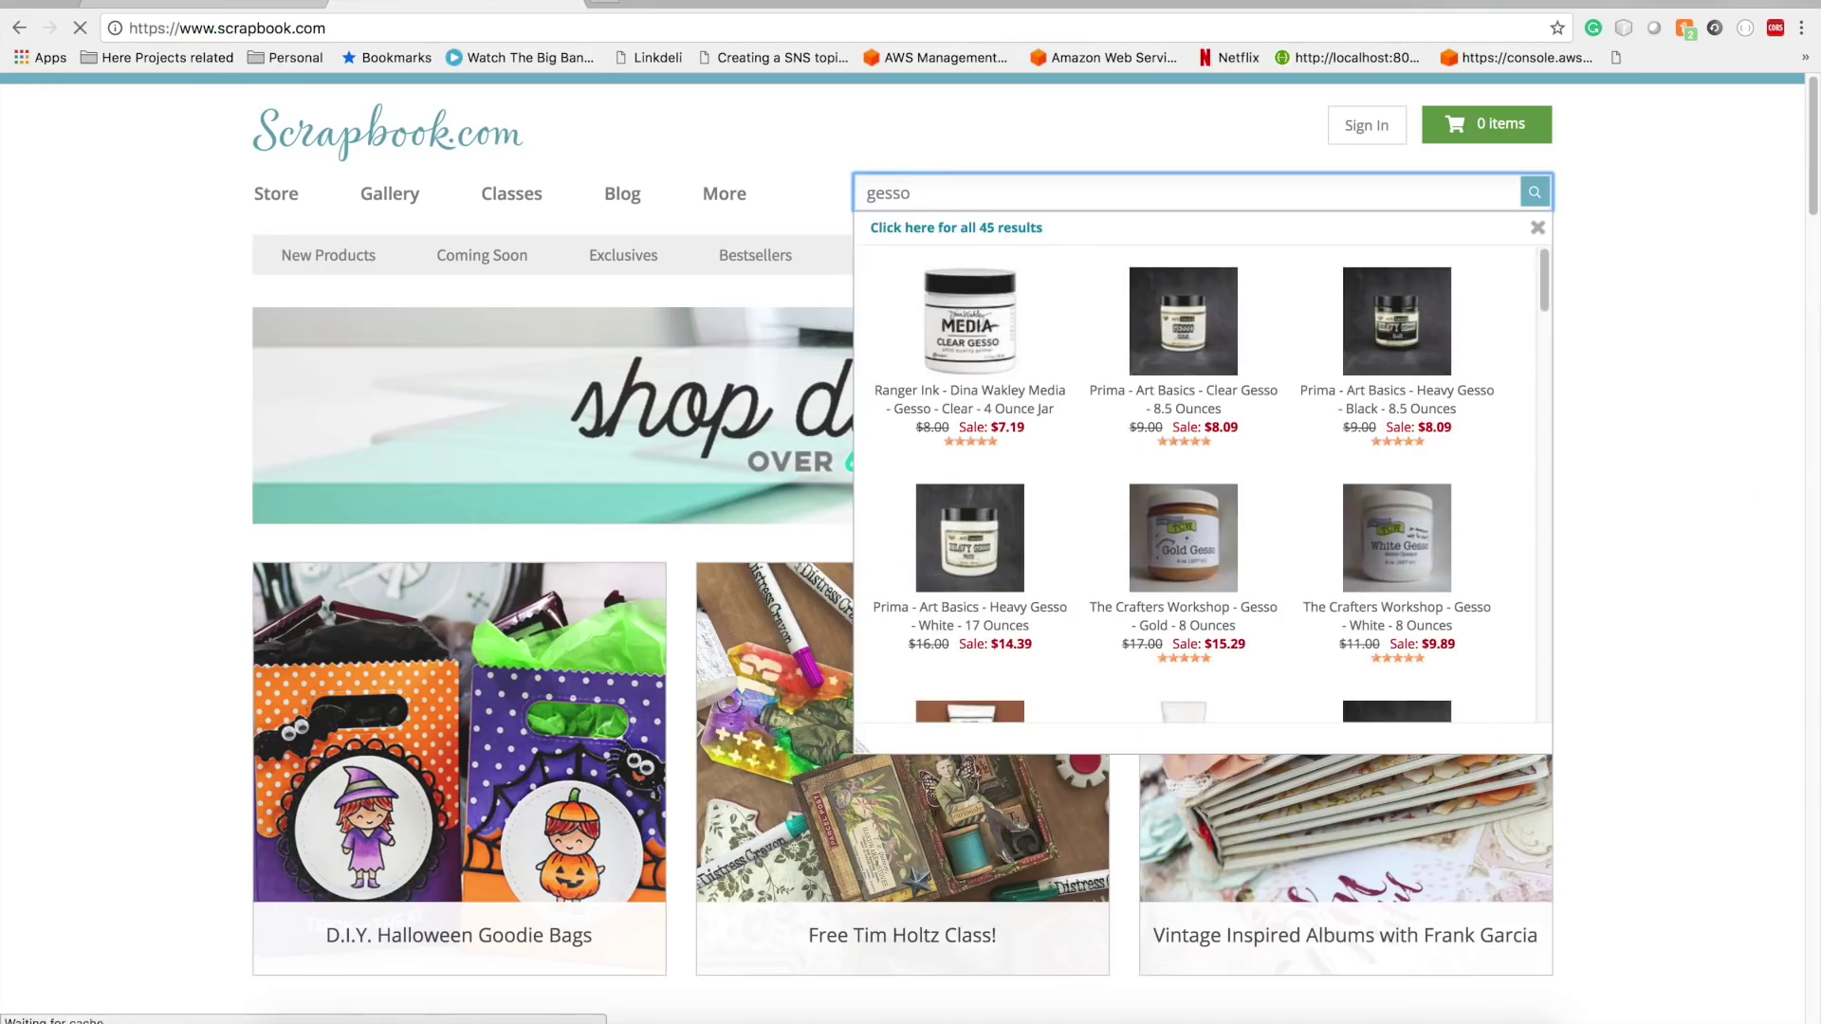
{"action": "left_click", "coordinate": [854, 702]}
{"action": "left_click", "coordinate": [664, 27]}
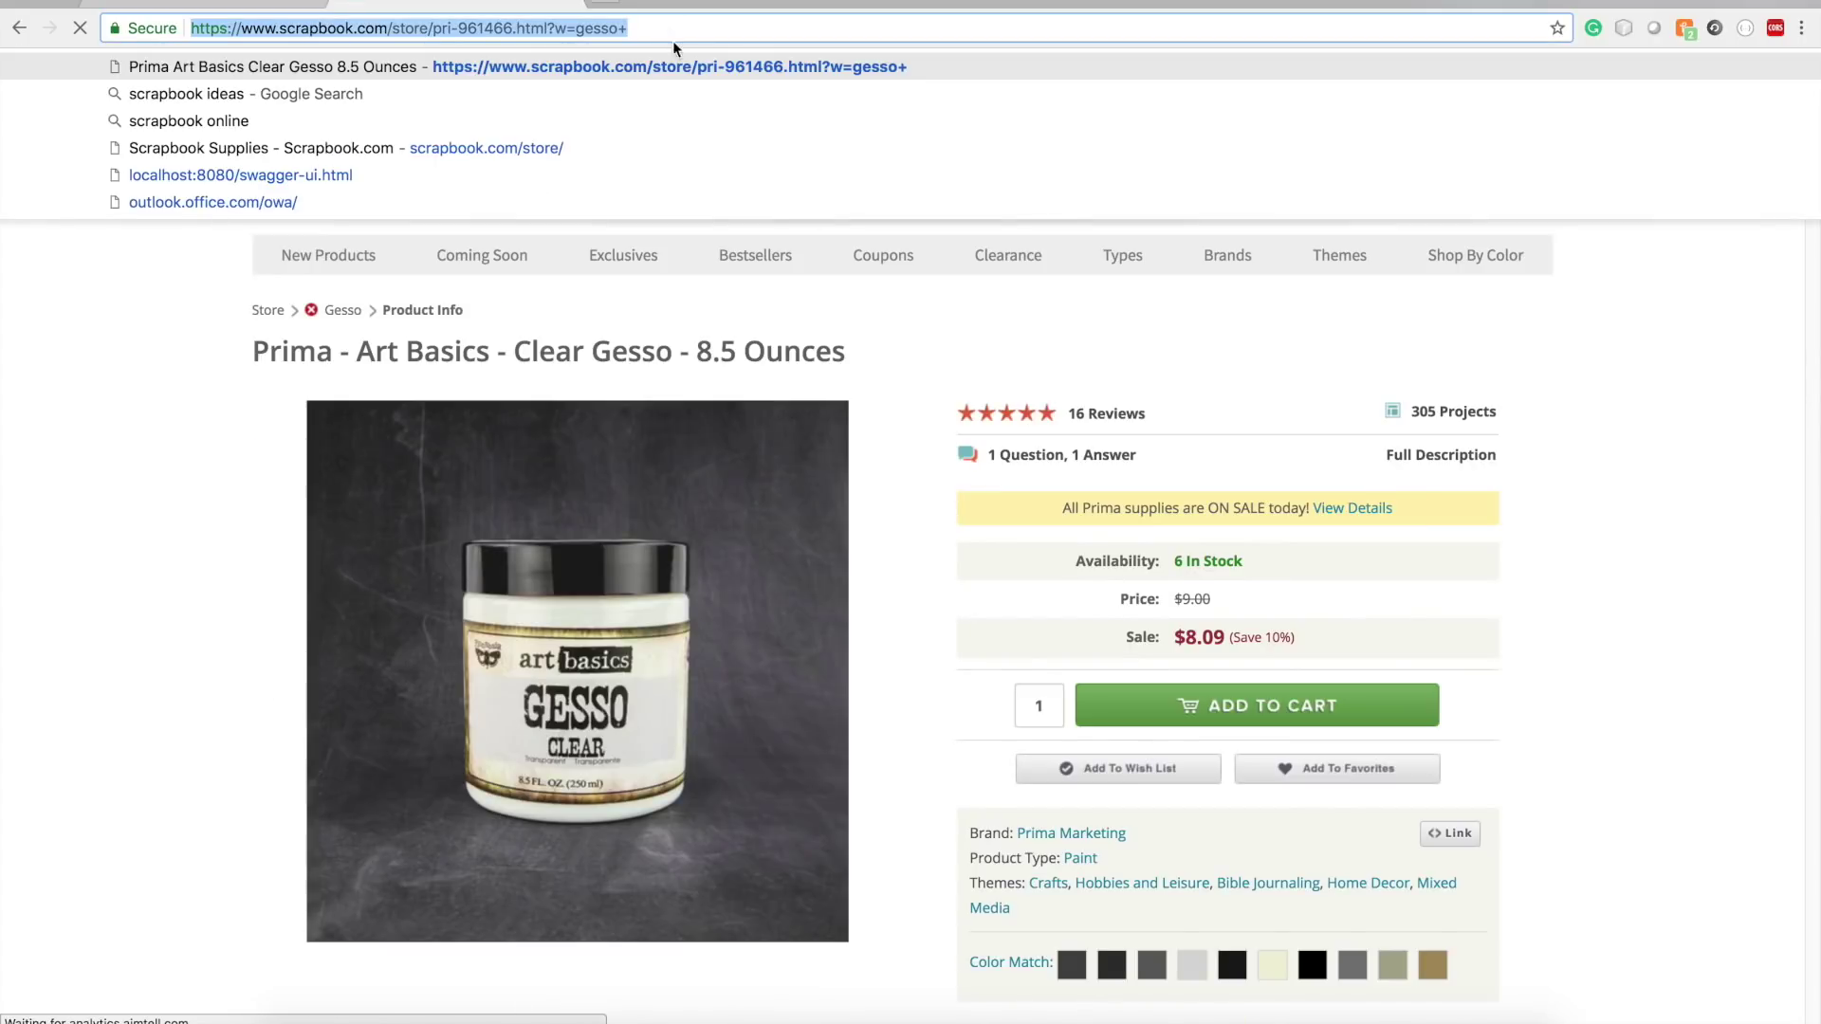
{"action": "key", "text": "ctrl+Tab"}
{"action": "scroll", "coordinate": [542, 719], "scroll_direction": "down", "scroll_amount": 5}
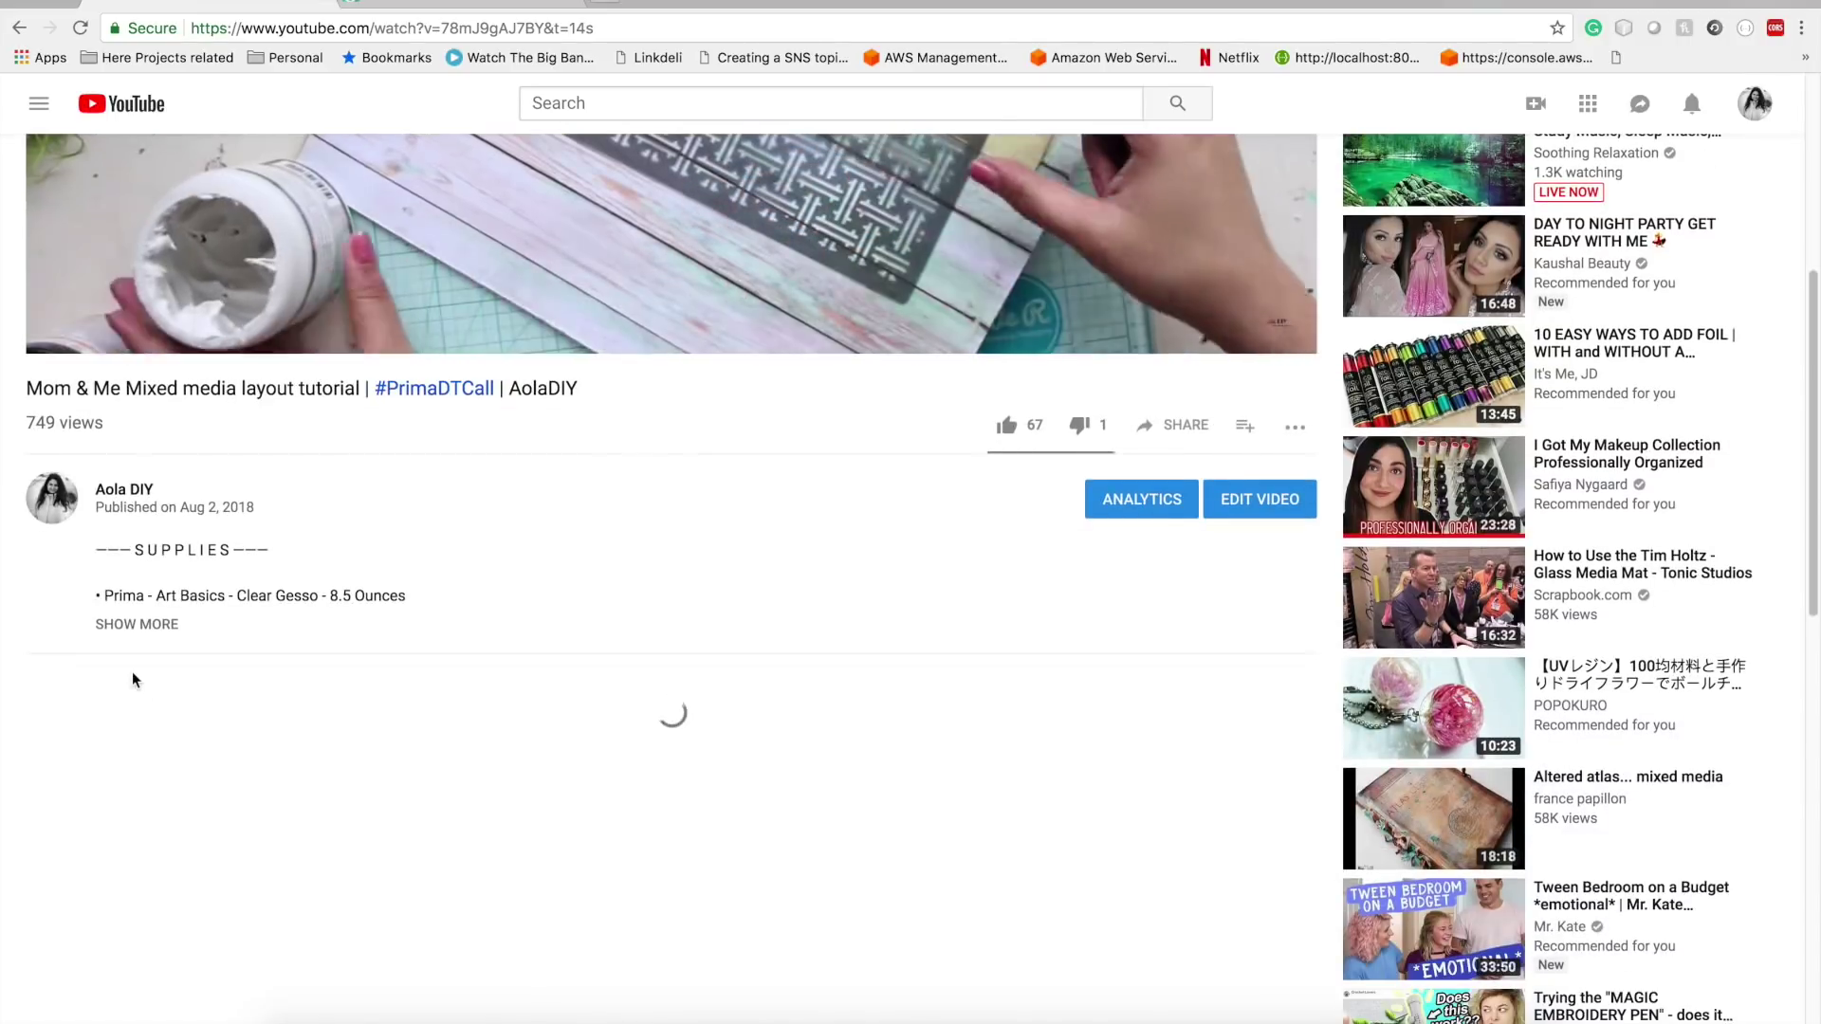
- Expand the video description's full supplies list and check it against the Clear Gesso tab
{"action": "left_click", "coordinate": [143, 624]}
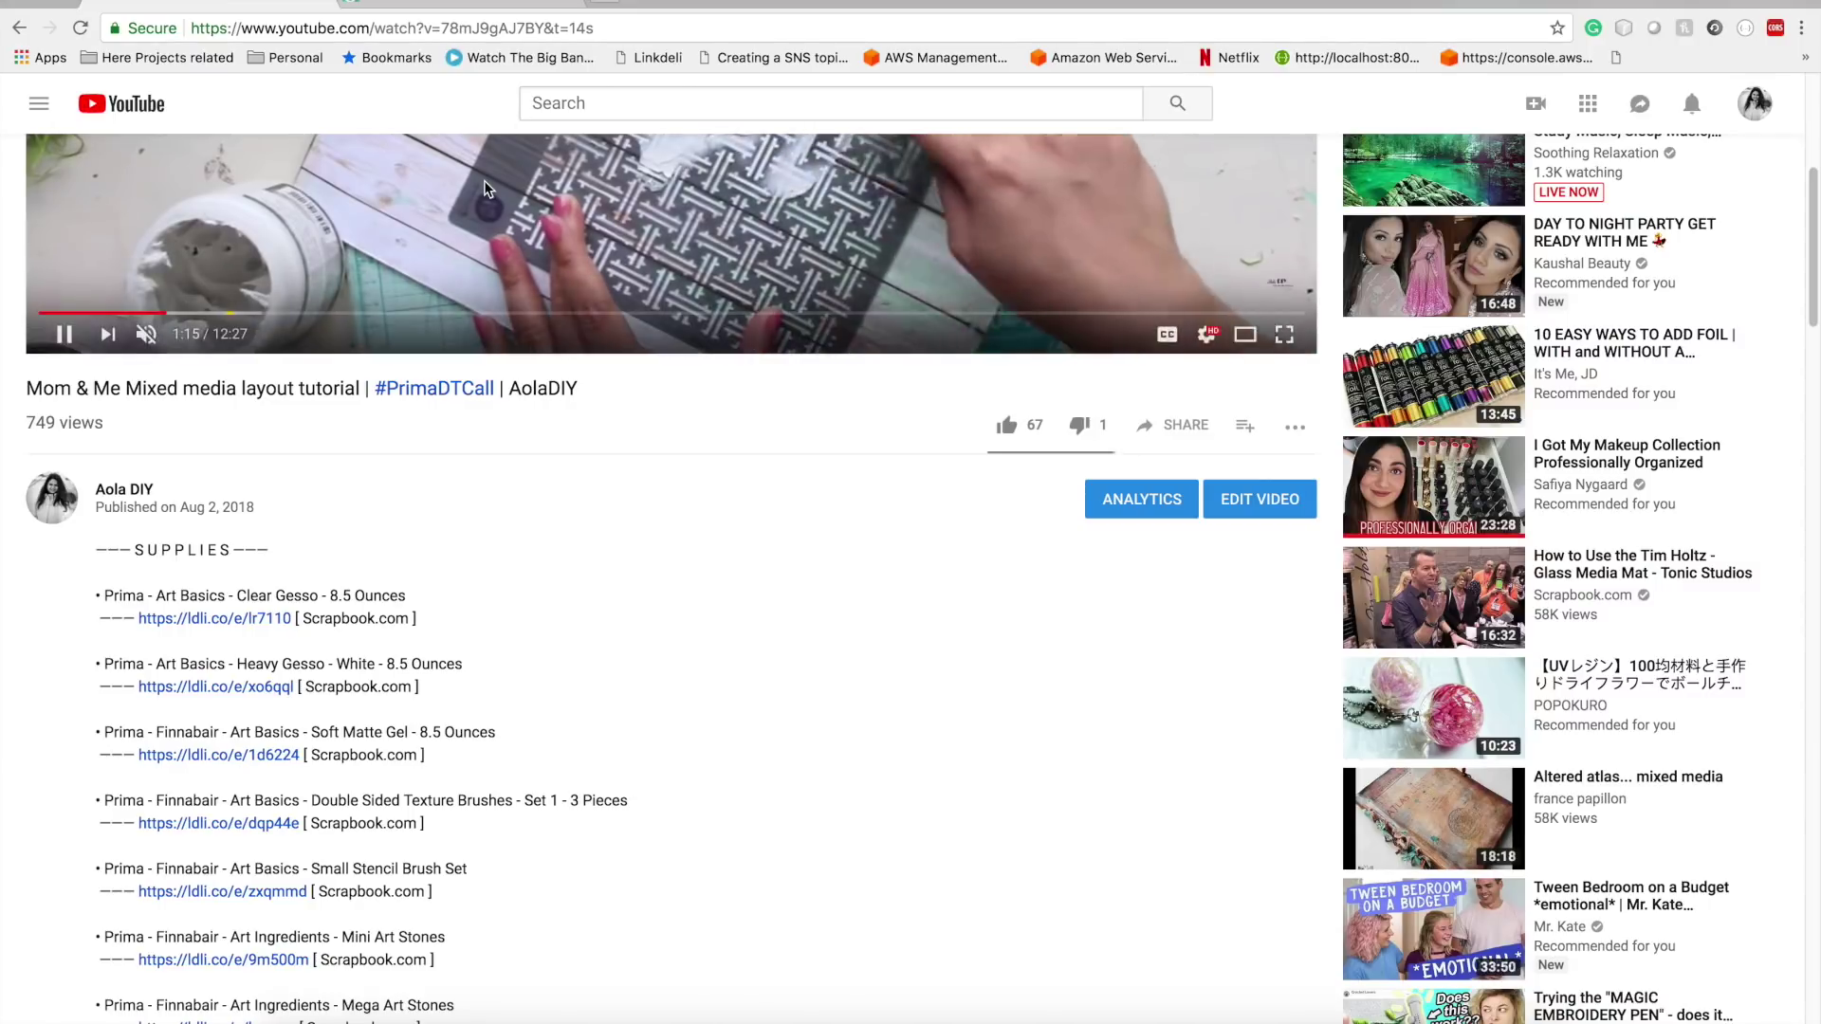
{"action": "scroll", "coordinate": [483, 180], "scroll_direction": "up", "scroll_amount": 3}
{"action": "left_click", "coordinate": [489, 11]}
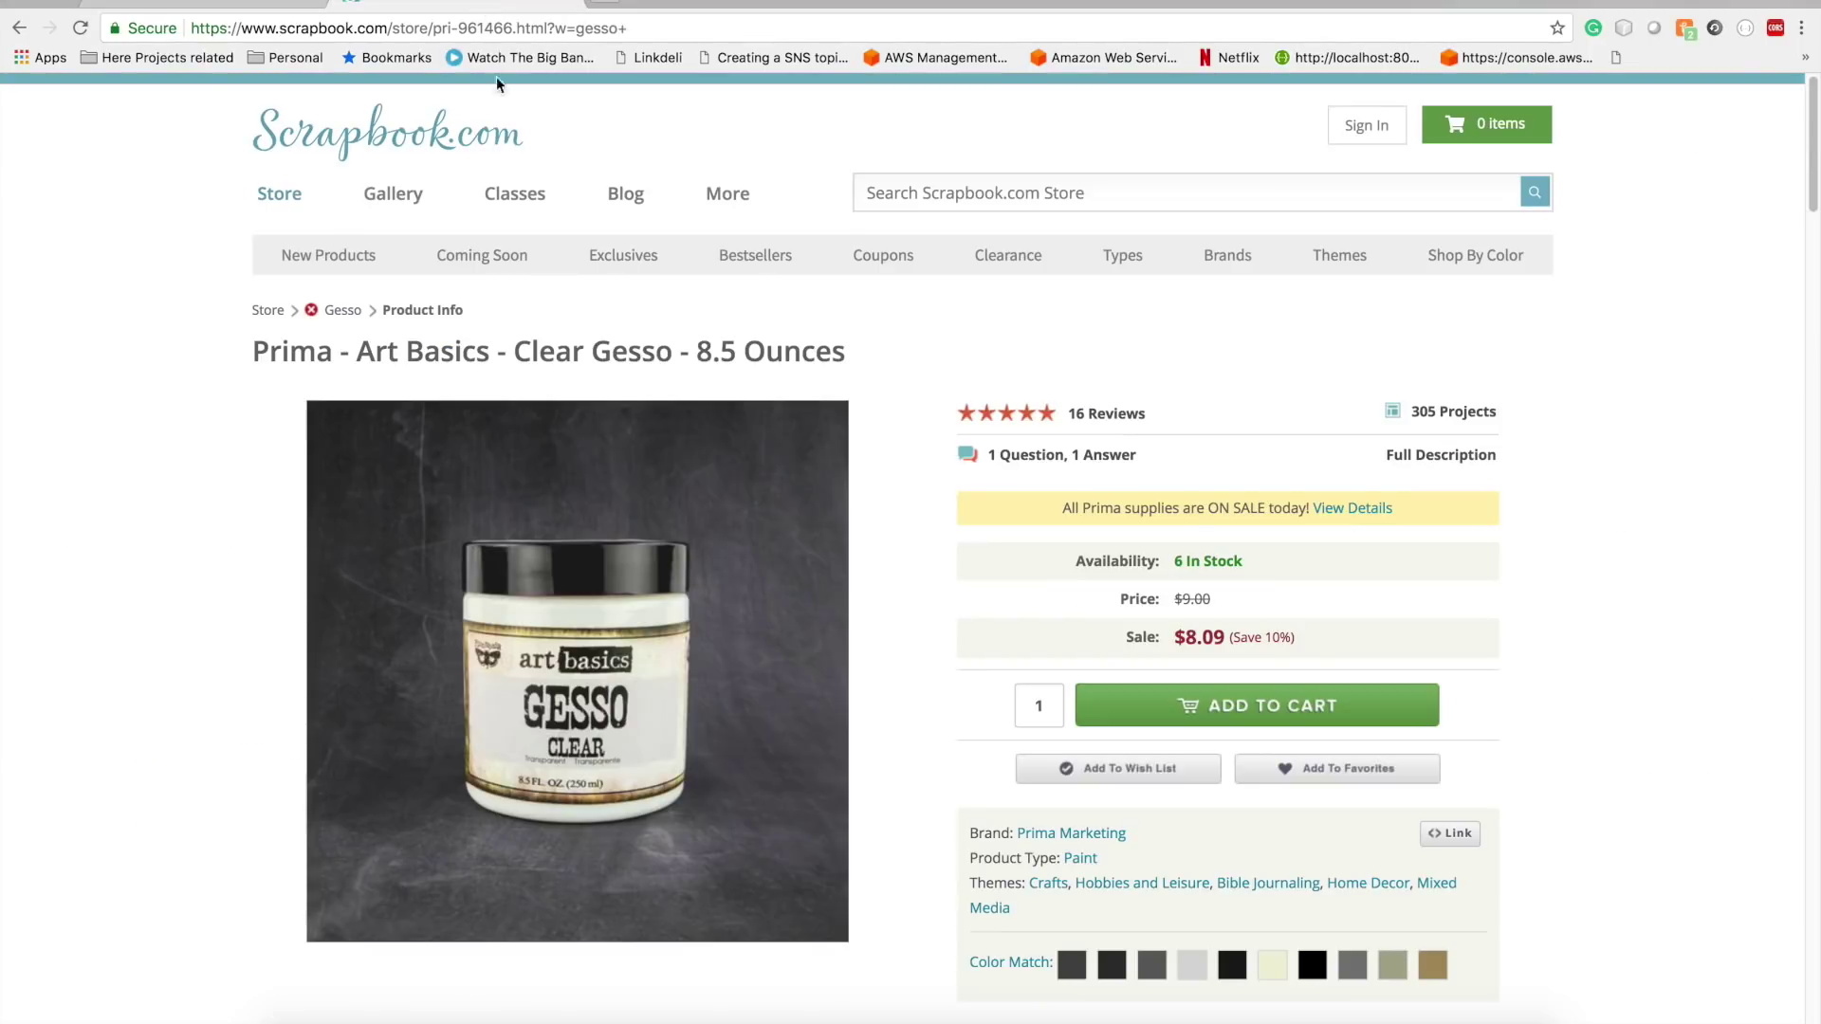
{"action": "left_click", "coordinate": [548, 36]}
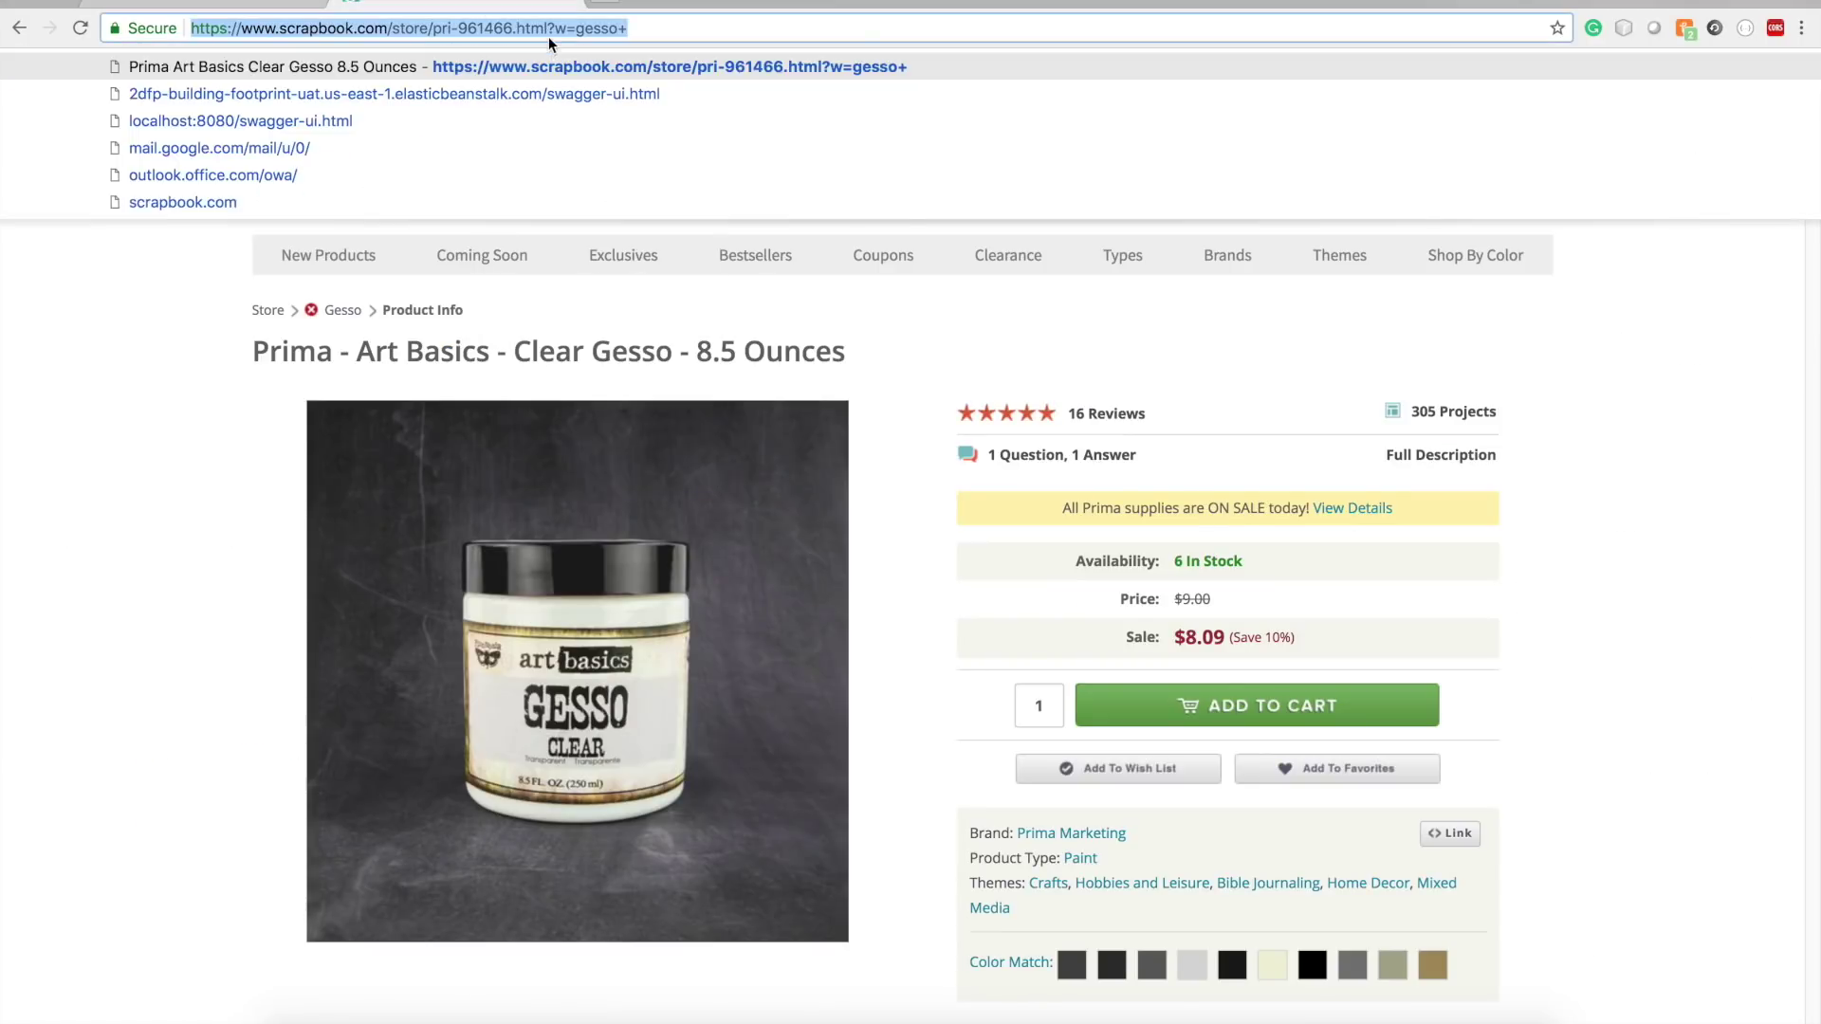
{"action": "left_click", "coordinate": [192, 454]}
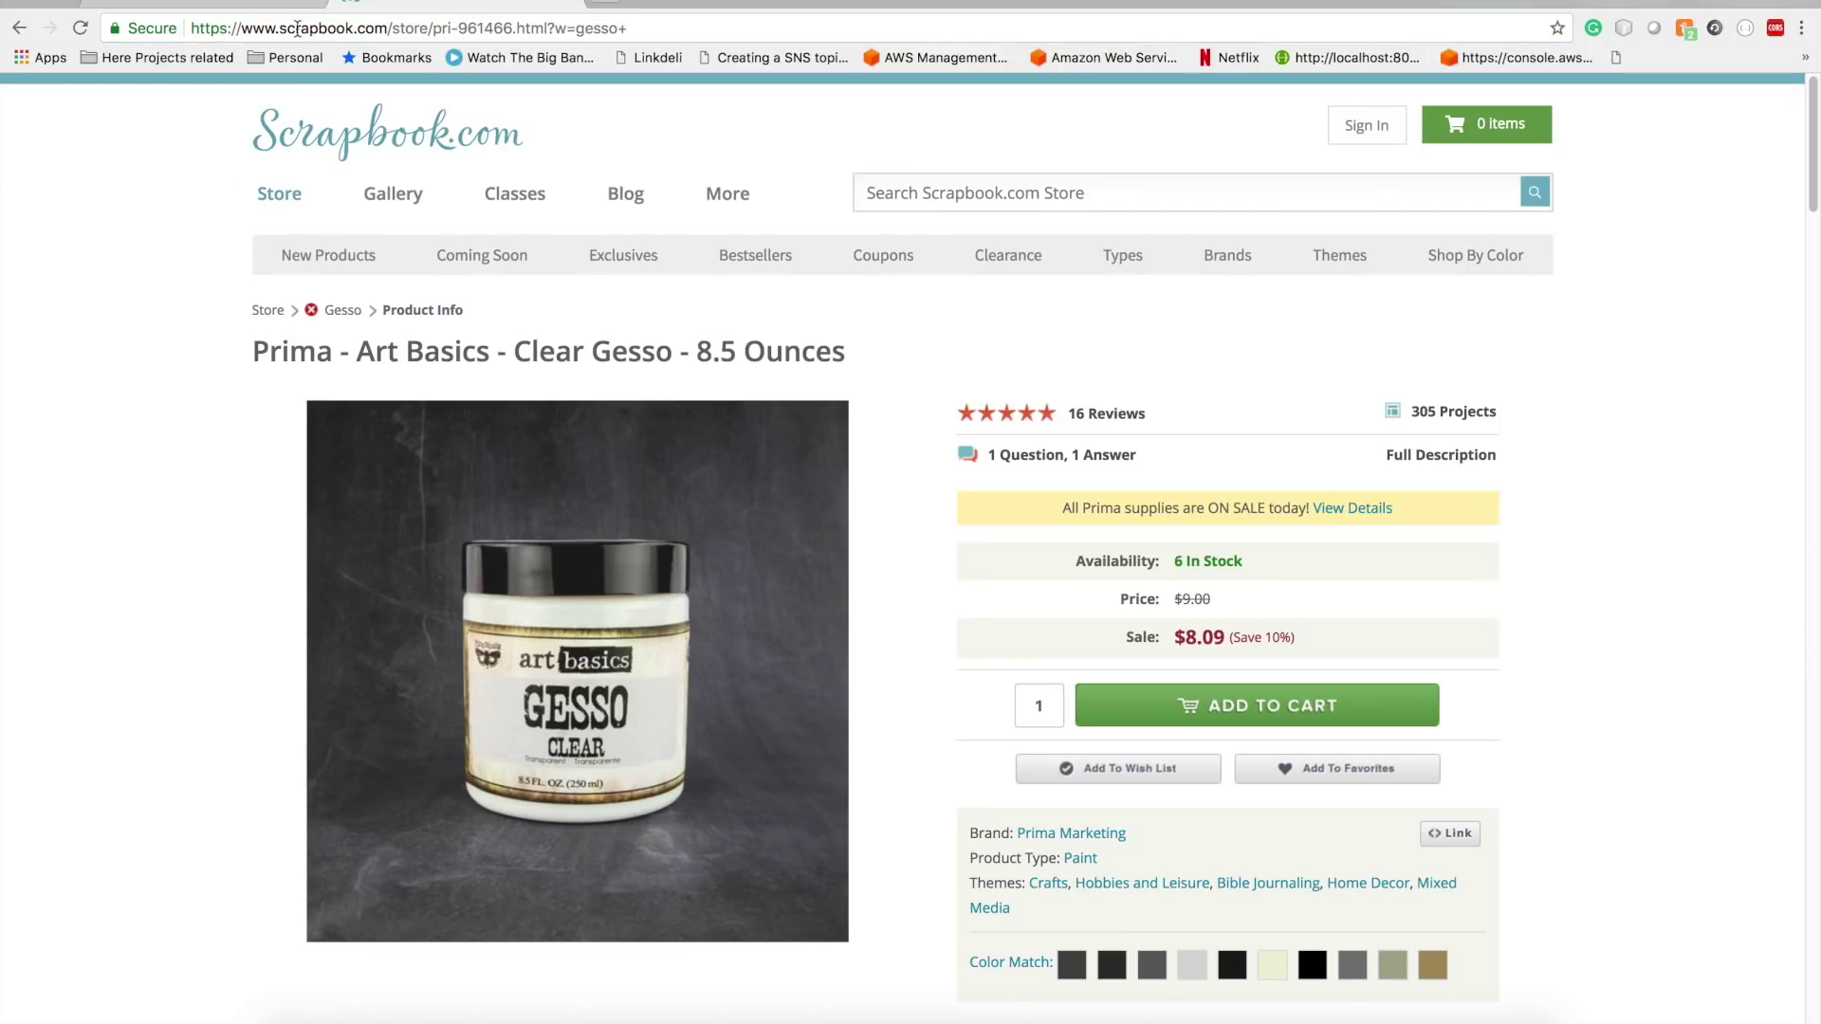
{"action": "left_click", "coordinate": [237, 6]}
{"action": "scroll", "coordinate": [363, 378], "scroll_direction": "up", "scroll_amount": 4}
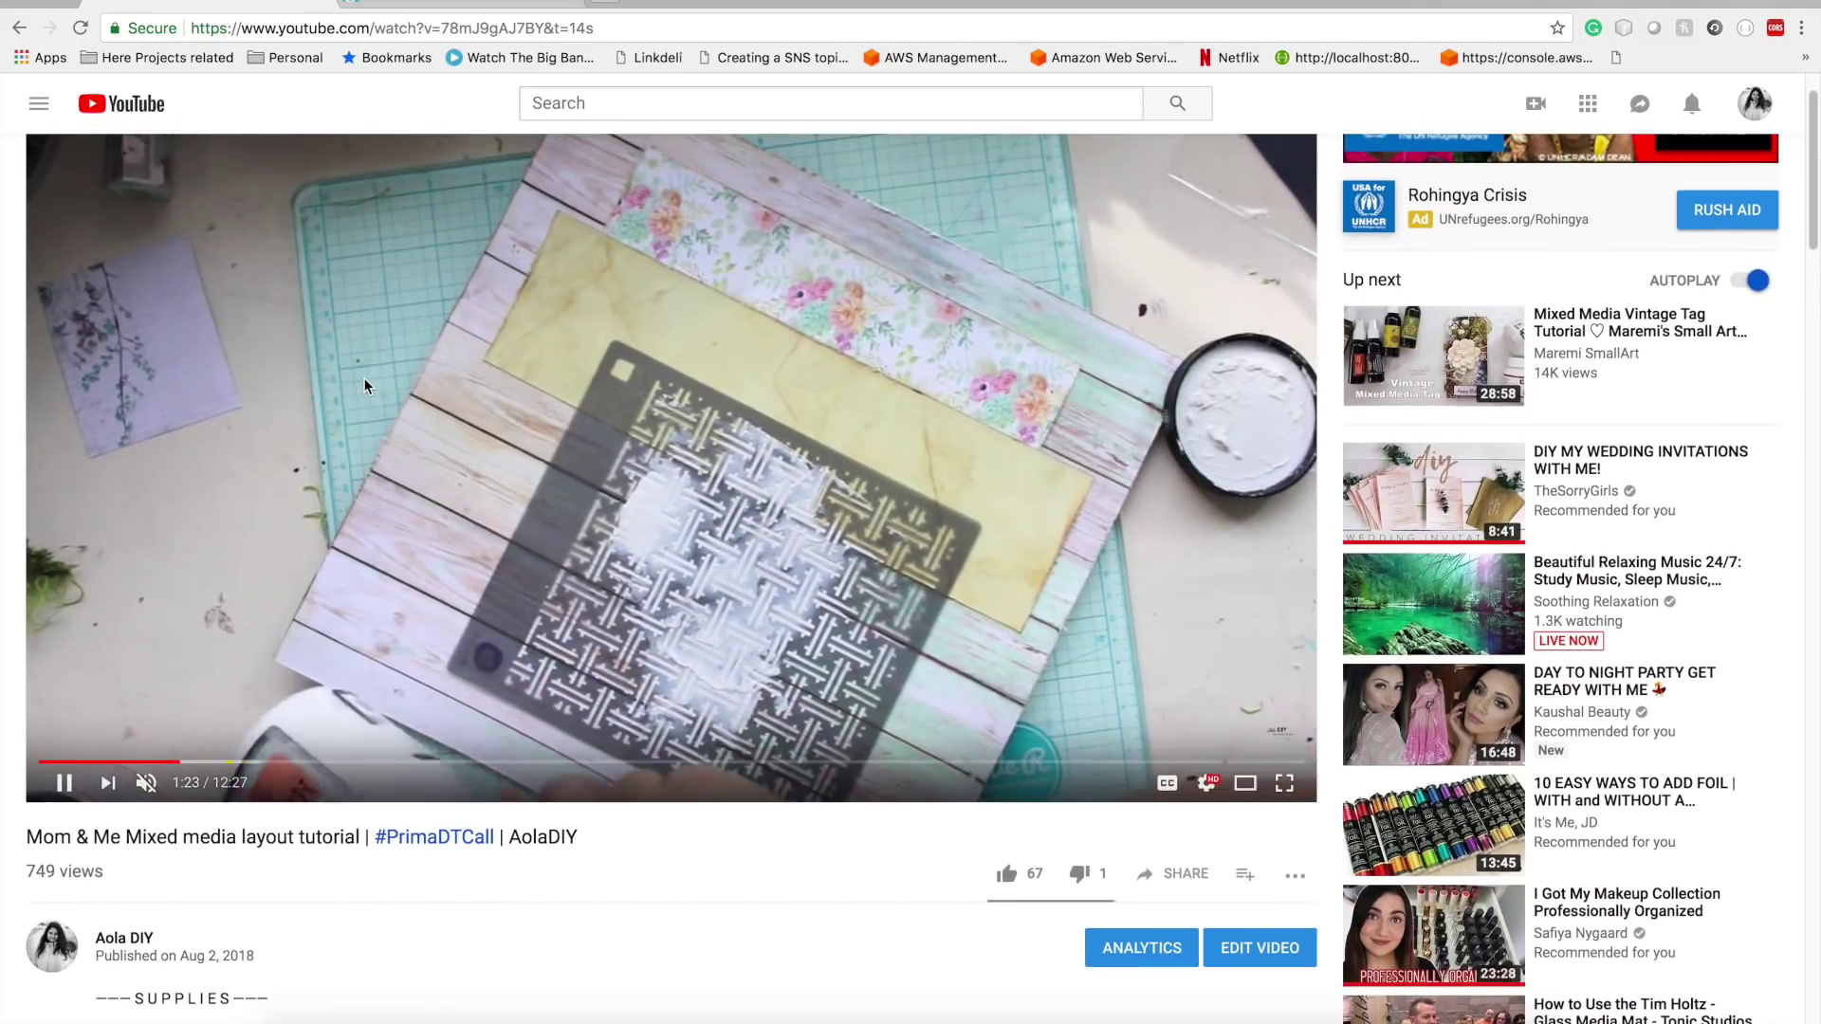
- Pause the tutorial at 1:24 and follow the Clear Gesso supply link in the description
{"action": "left_click", "coordinate": [364, 385]}
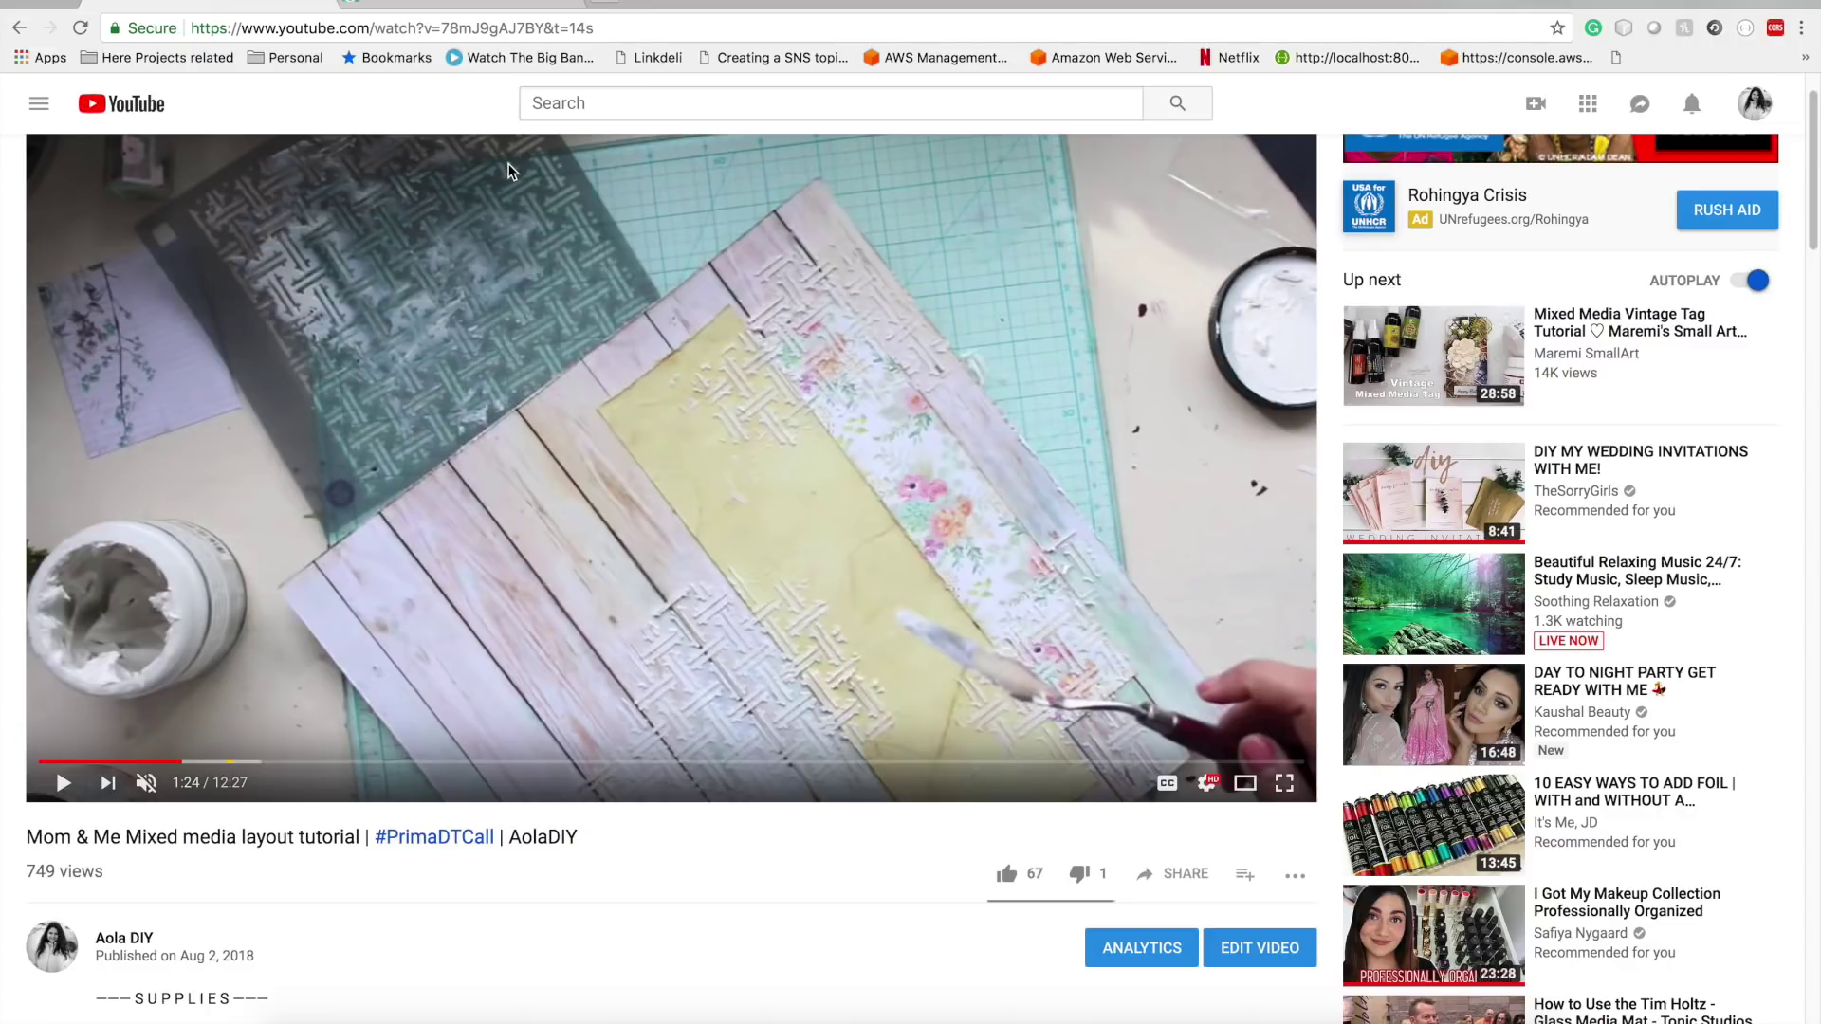
{"action": "left_click", "coordinate": [482, 4]}
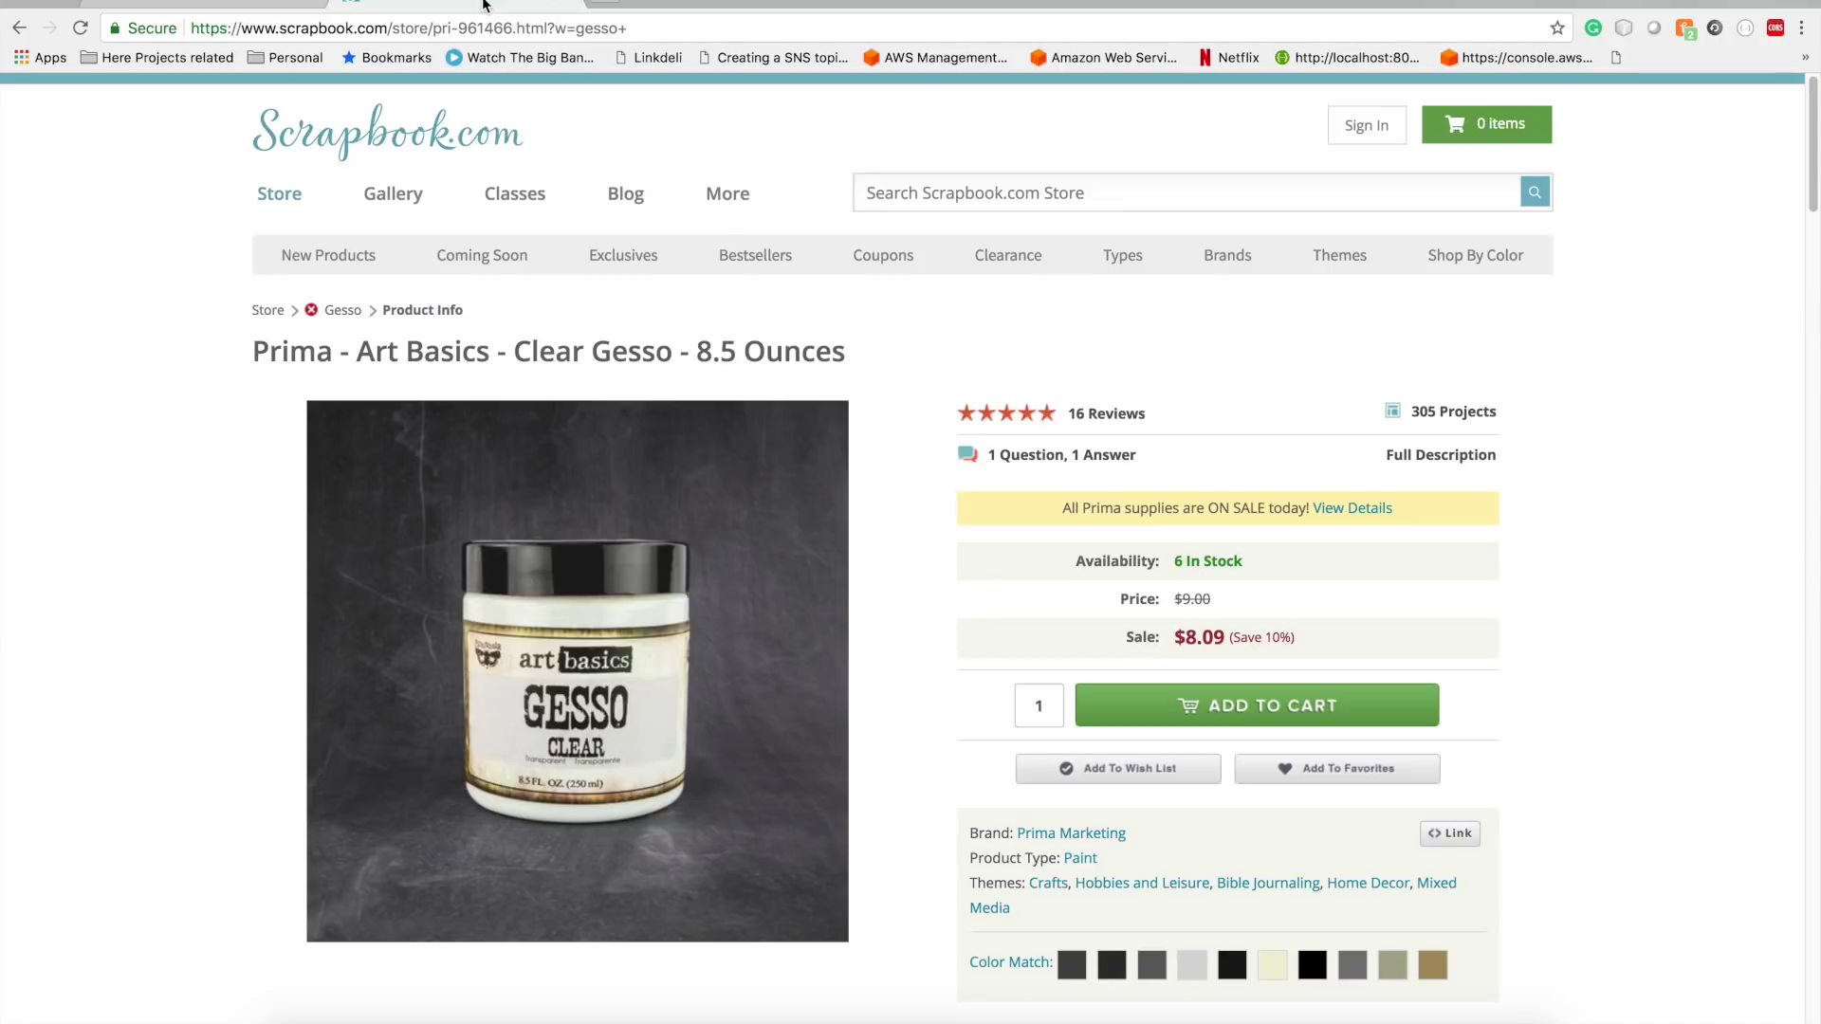
{"action": "left_click", "coordinate": [248, 7]}
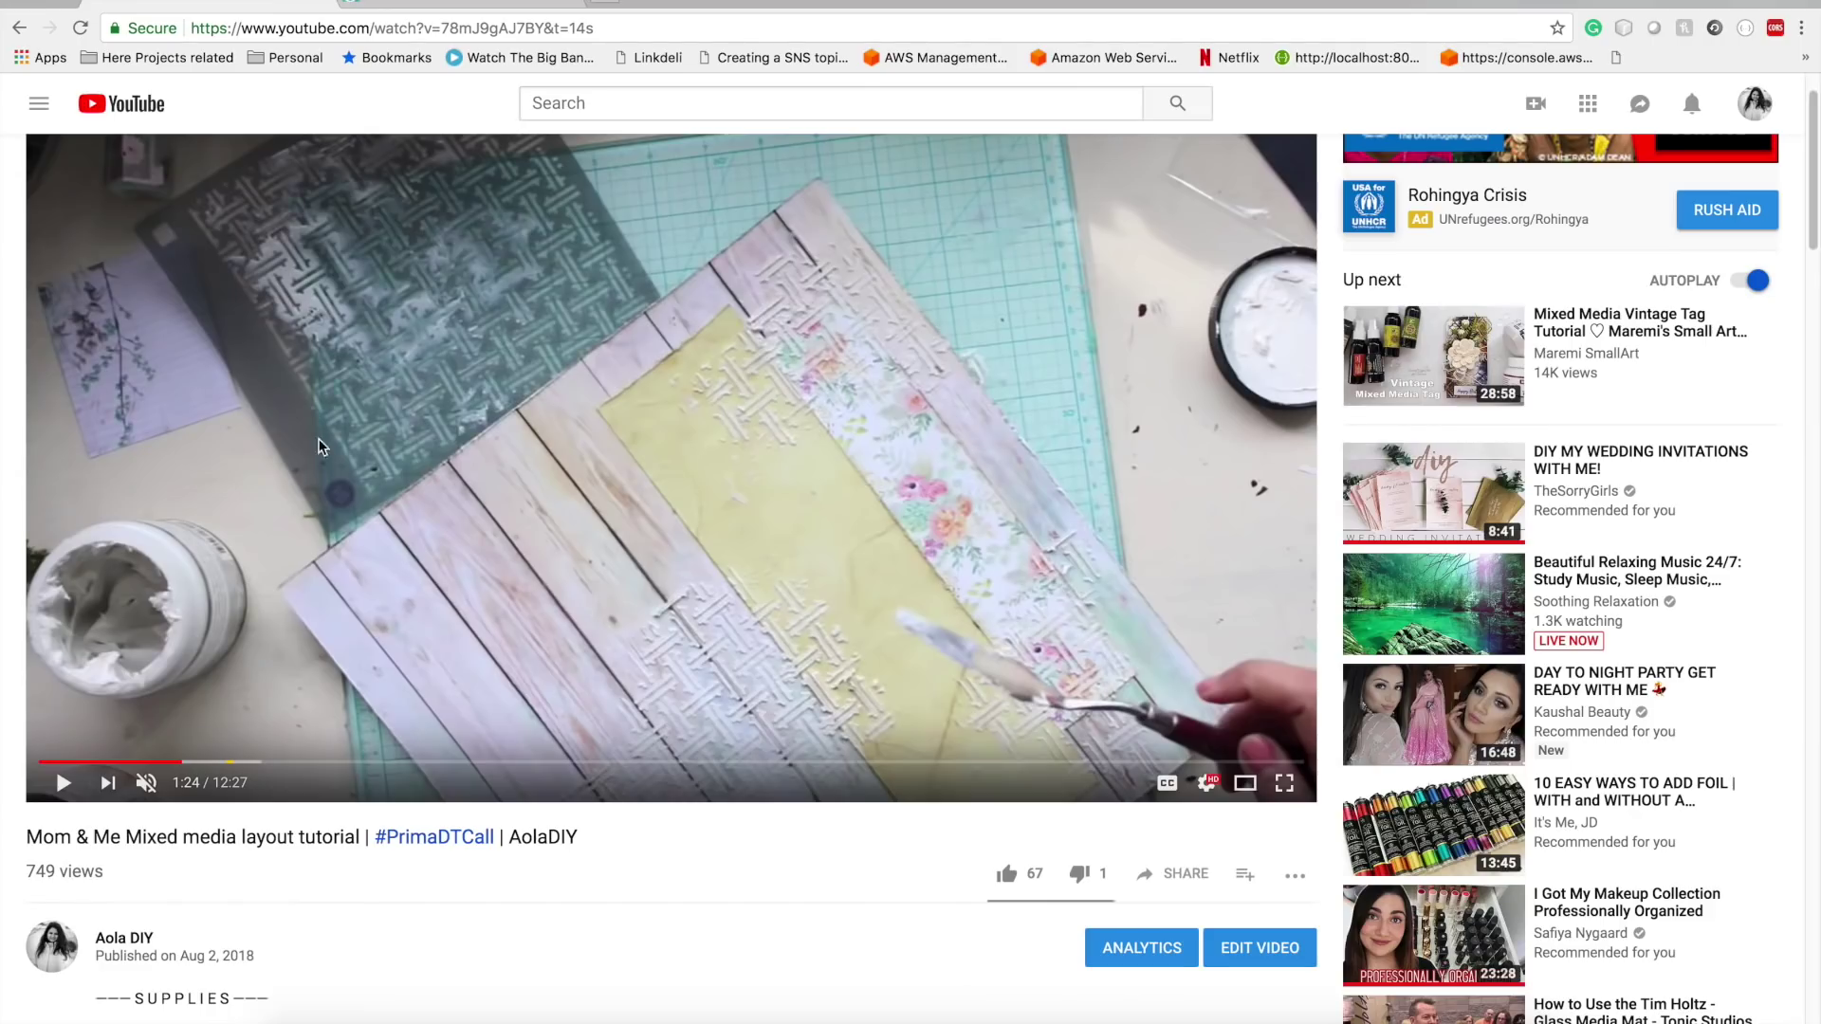
{"action": "scroll", "coordinate": [322, 537], "scroll_direction": "down", "scroll_amount": 5}
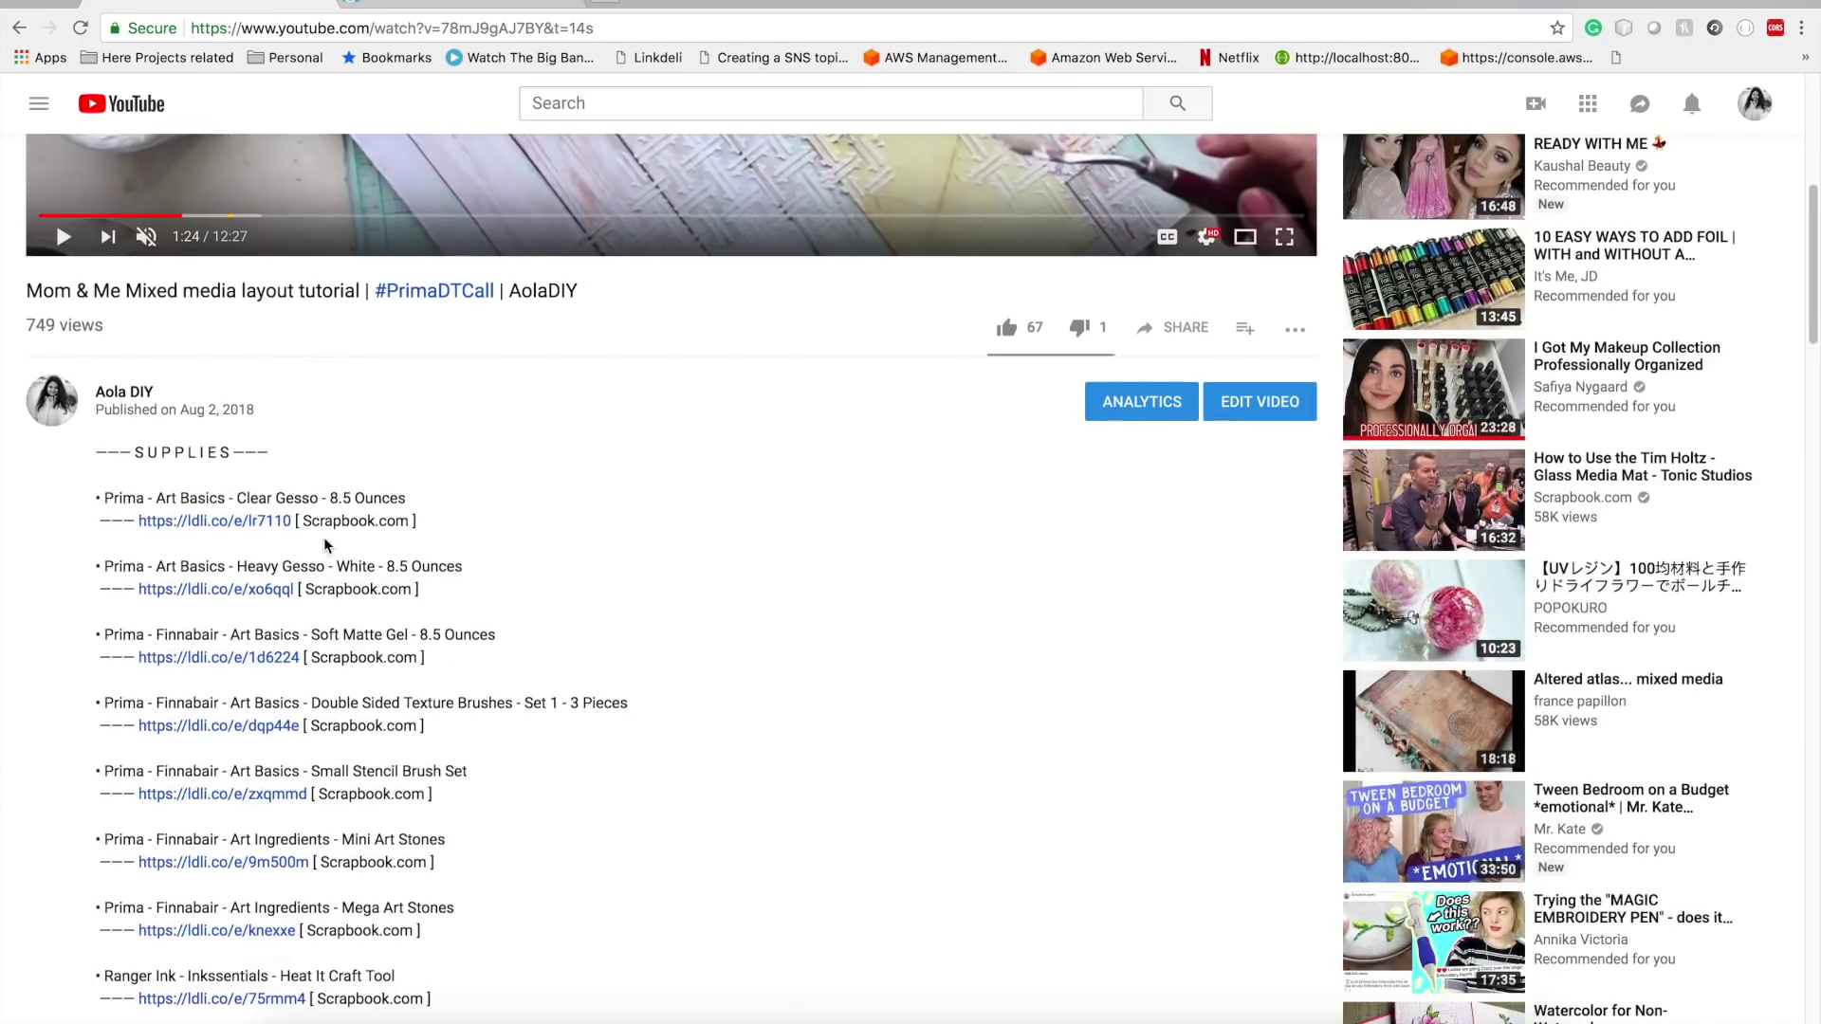
{"action": "left_click", "coordinate": [224, 531]}
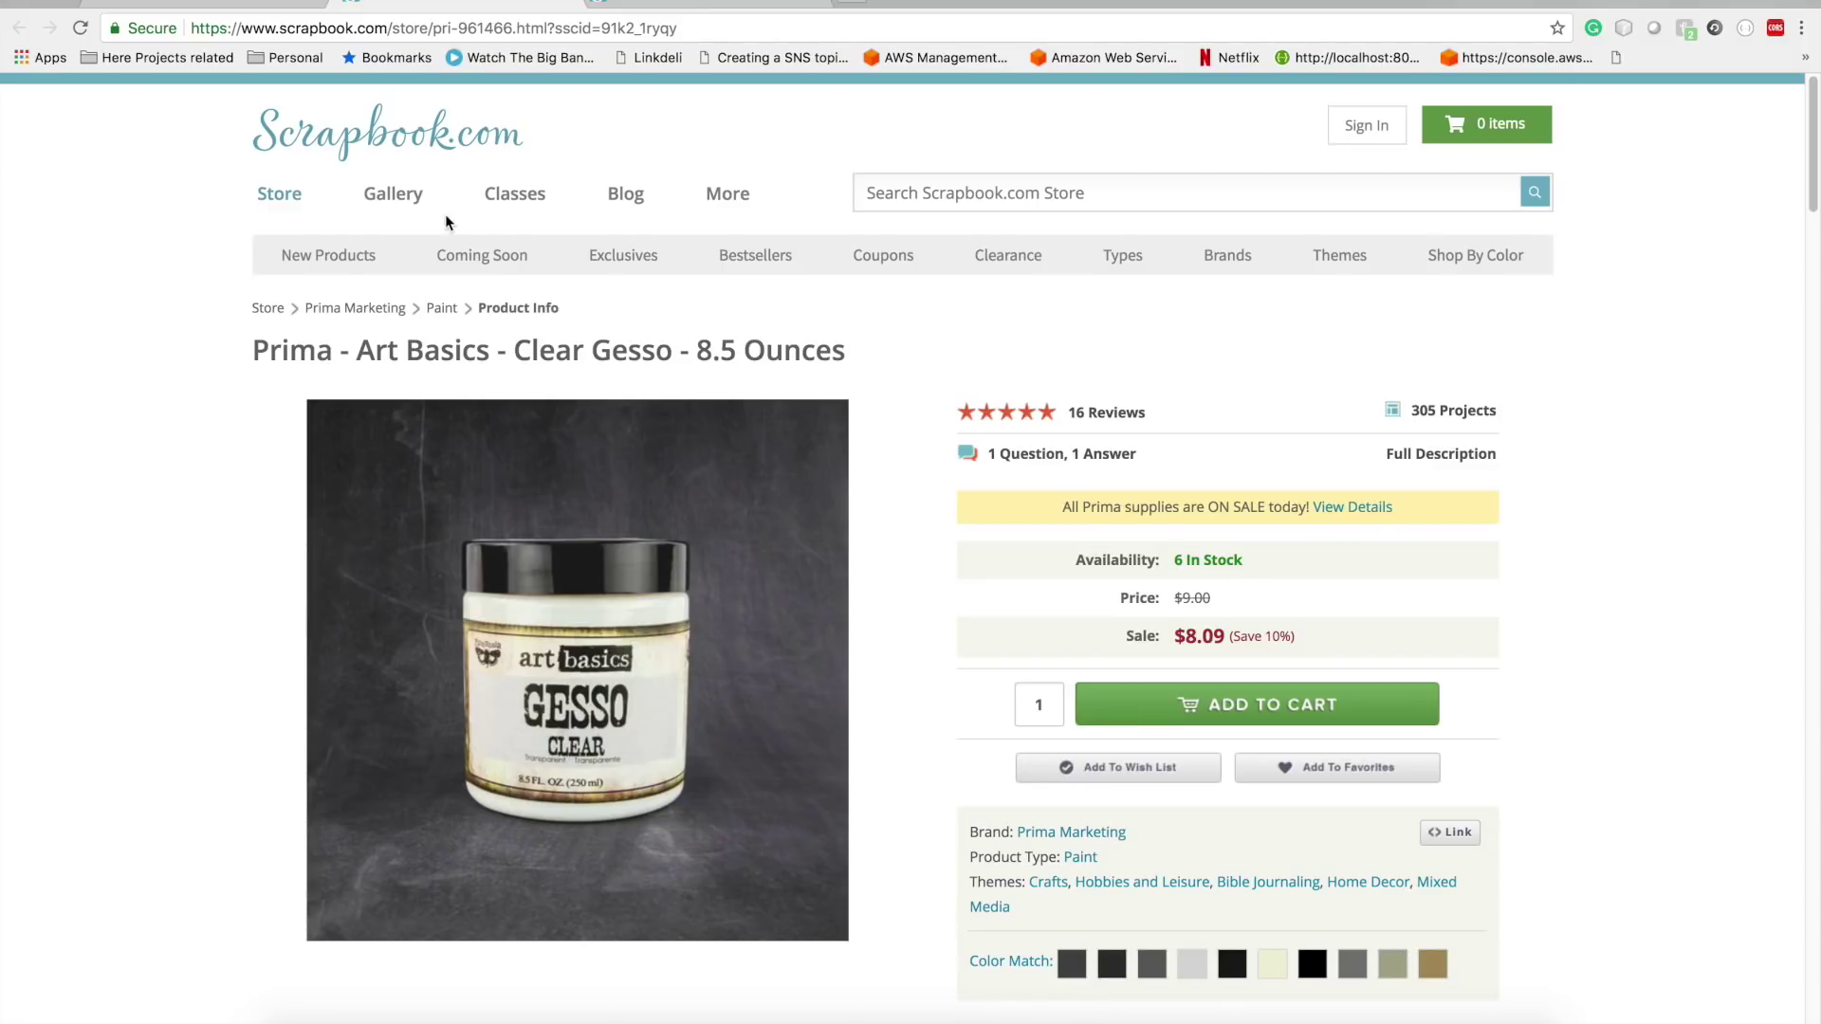
- Compare the loaded Clear Gesso page ($8.09, 6 in stock) with the YouTube tab
{"action": "left_click", "coordinate": [281, 7]}
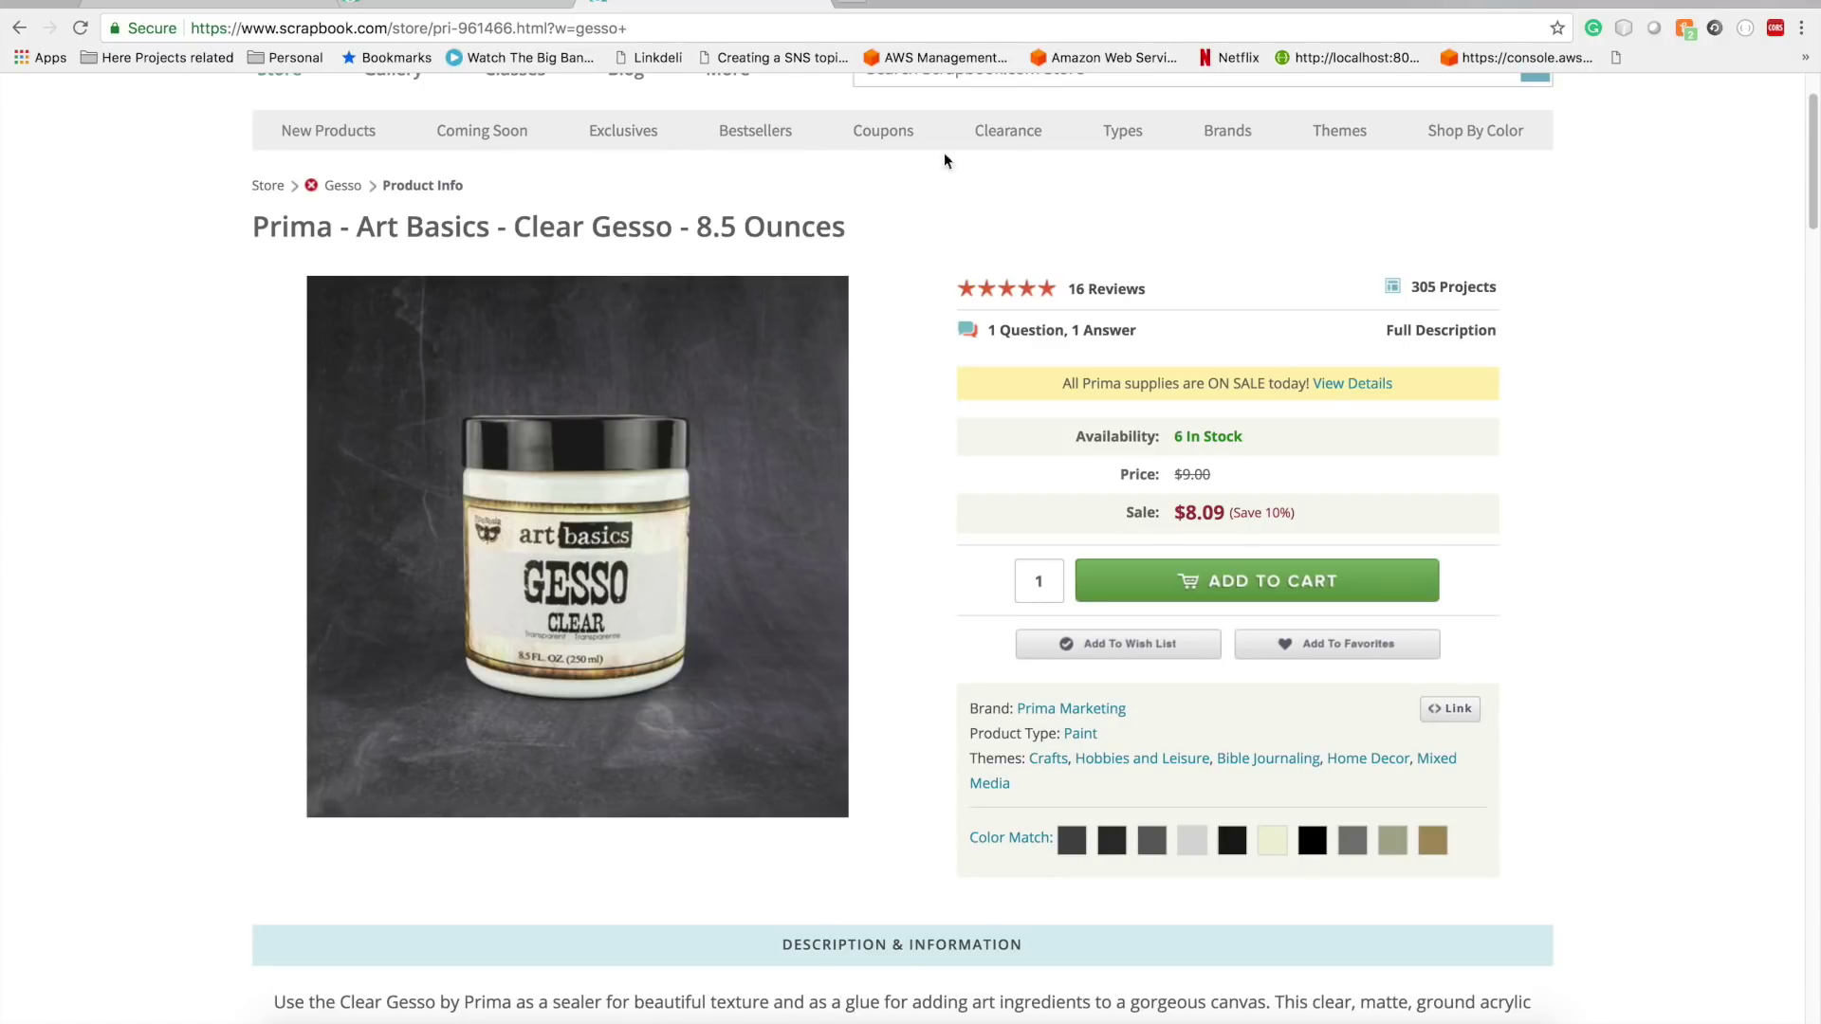
{"action": "key", "text": "super+t"}
{"action": "type", "text": "share"}
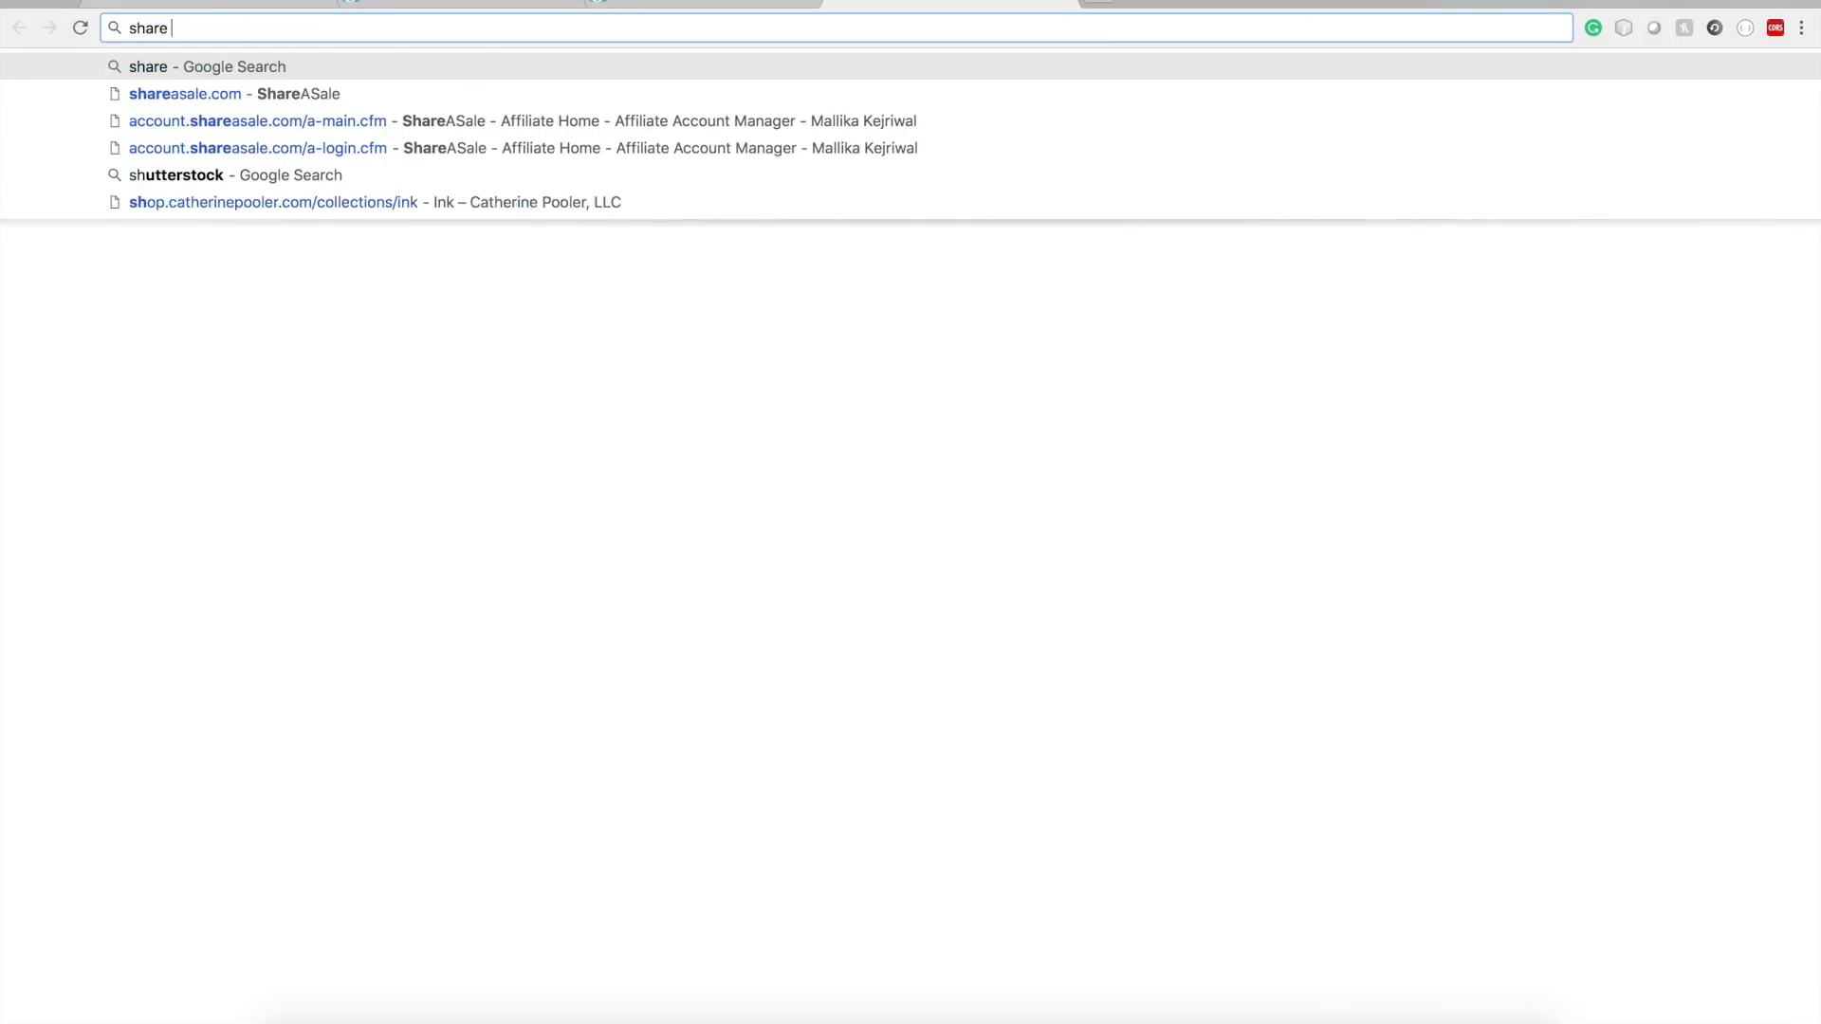
{"action": "key", "text": "Down"}
{"action": "key", "text": "Return"}
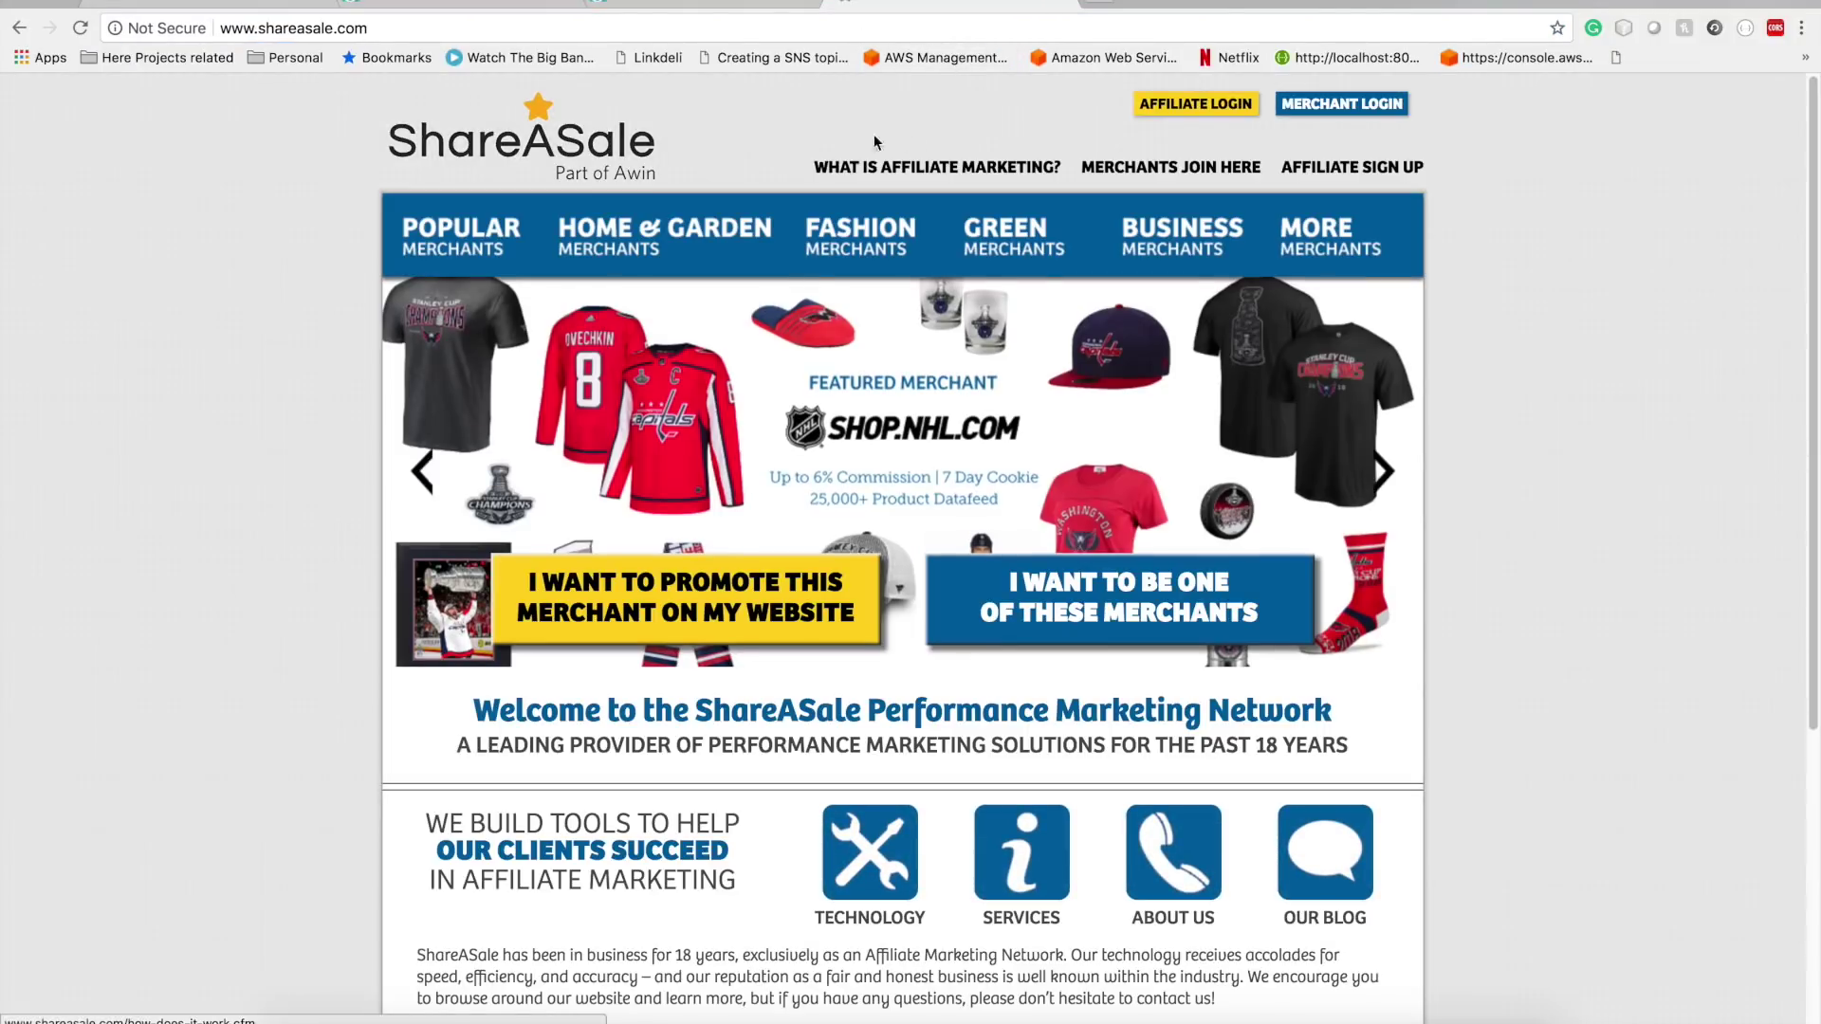
{"action": "left_click", "coordinate": [1060, 5]}
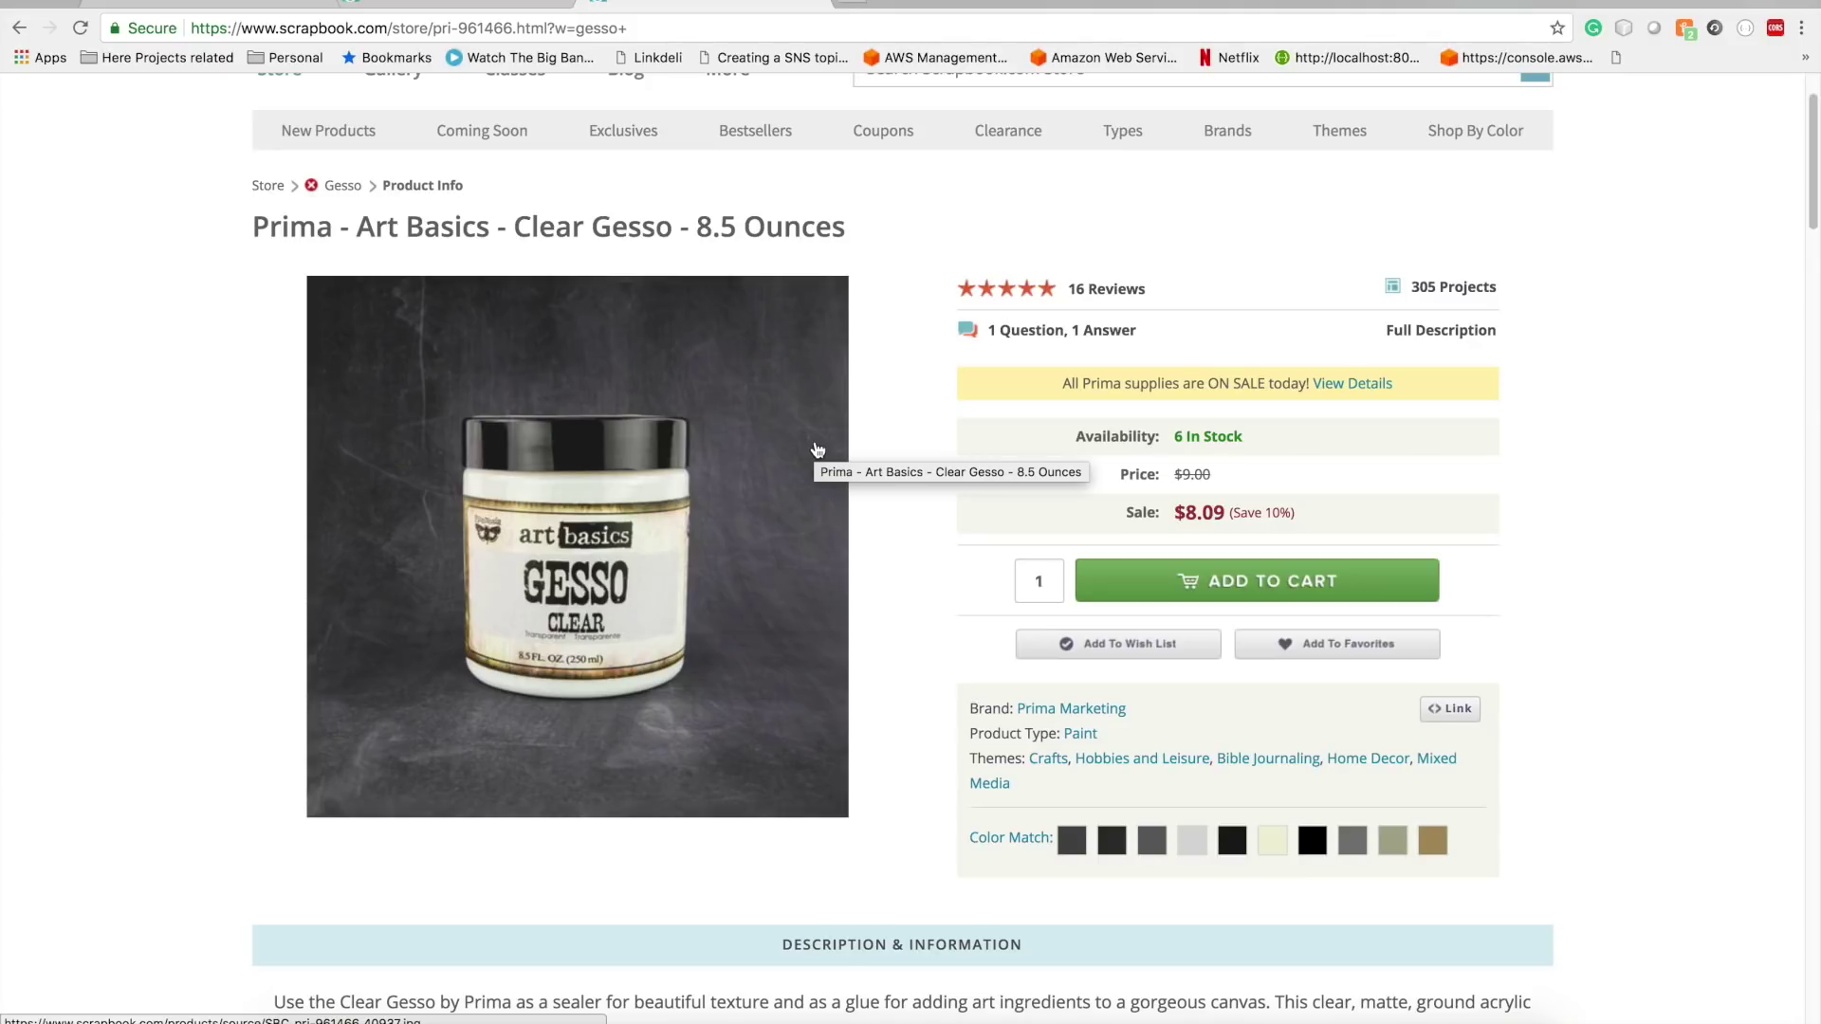
- Sign in to the Scrapbook.com account after a first look at the product's link options
{"action": "scroll", "coordinate": [988, 463], "scroll_direction": "up", "scroll_amount": 3}
{"action": "scroll", "coordinate": [1043, 503], "scroll_direction": "down", "scroll_amount": 1}
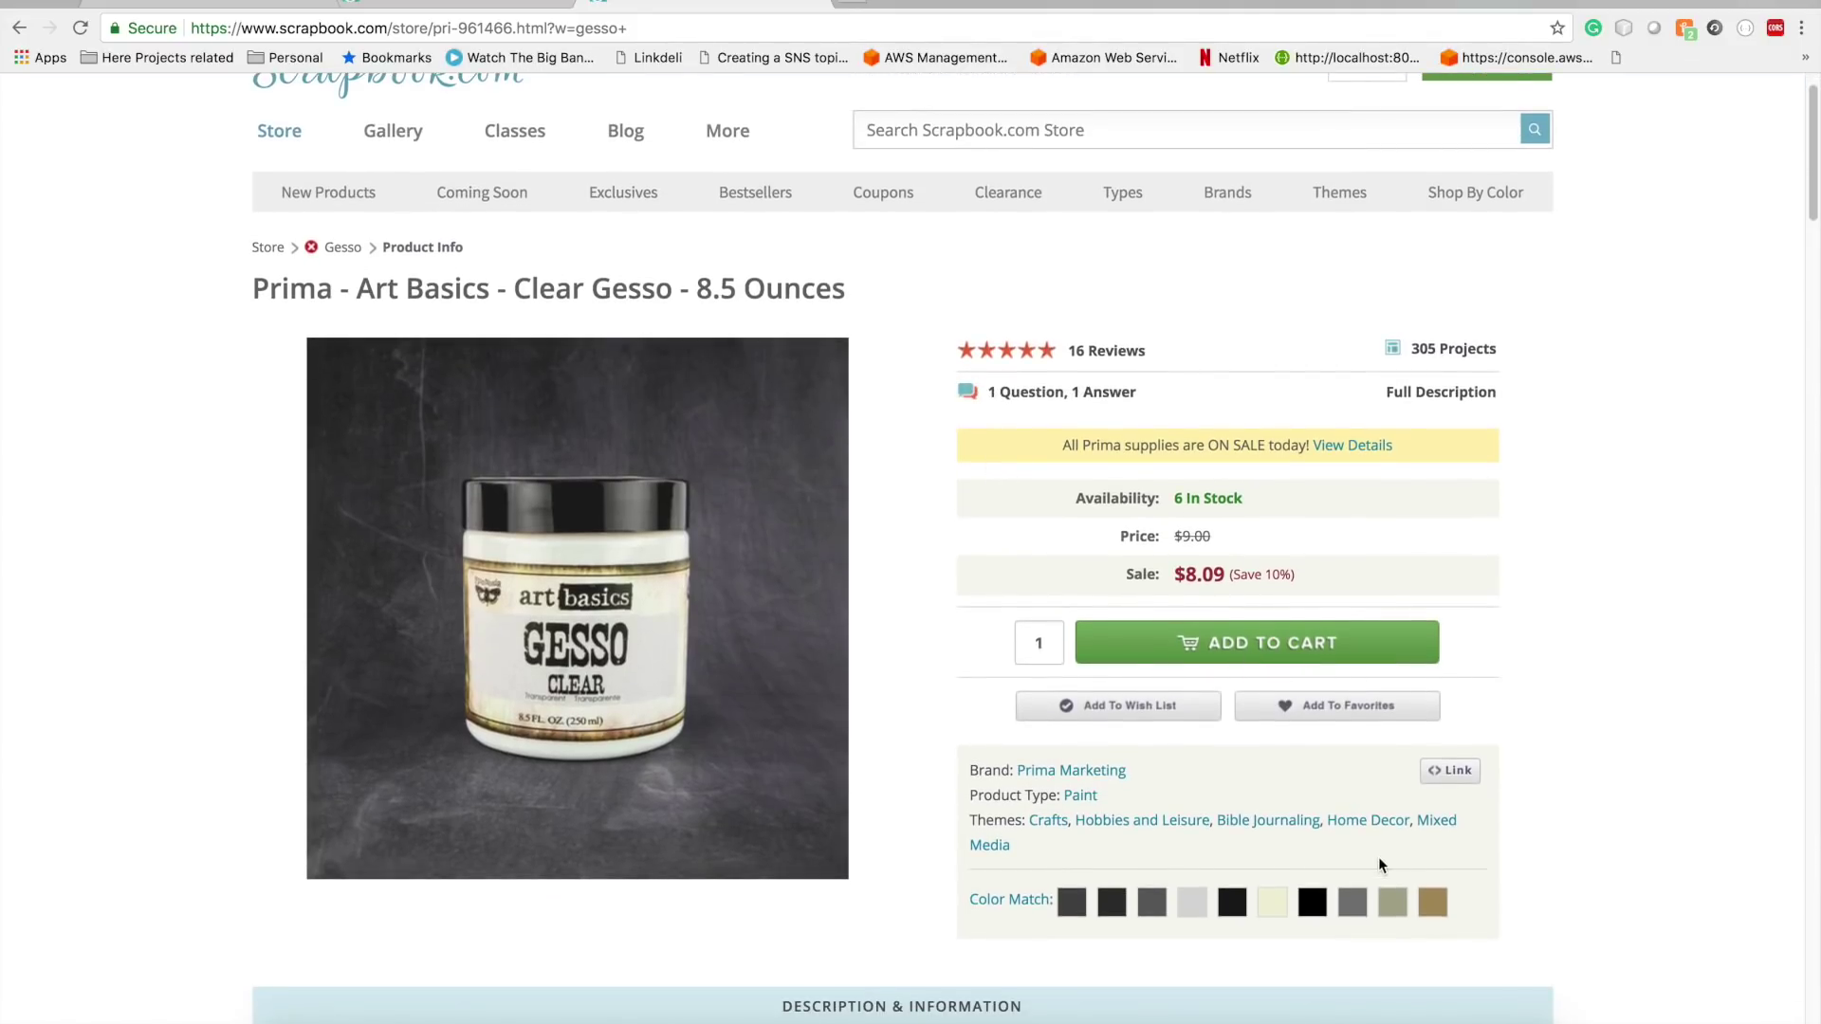
{"action": "left_click", "coordinate": [1450, 772]}
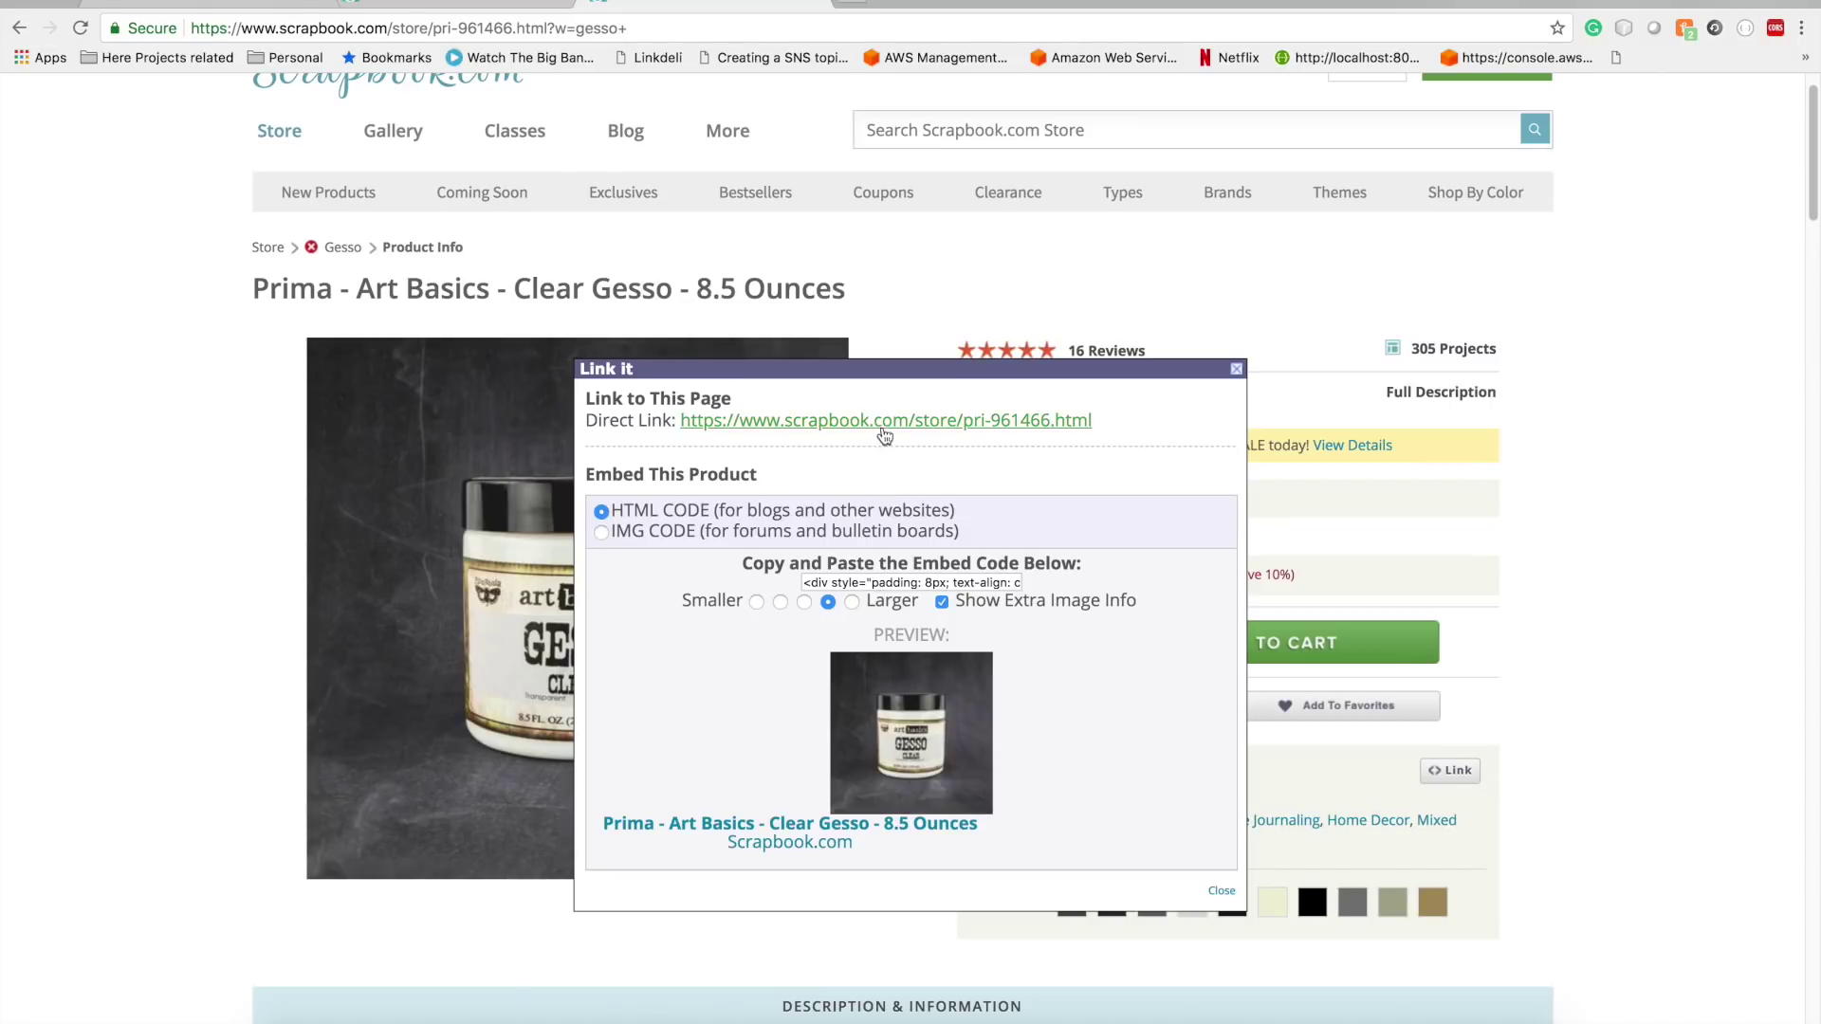
{"action": "left_click", "coordinate": [1236, 369]}
{"action": "scroll", "coordinate": [1238, 354], "scroll_direction": "up", "scroll_amount": 1}
{"action": "left_click", "coordinate": [1366, 124]}
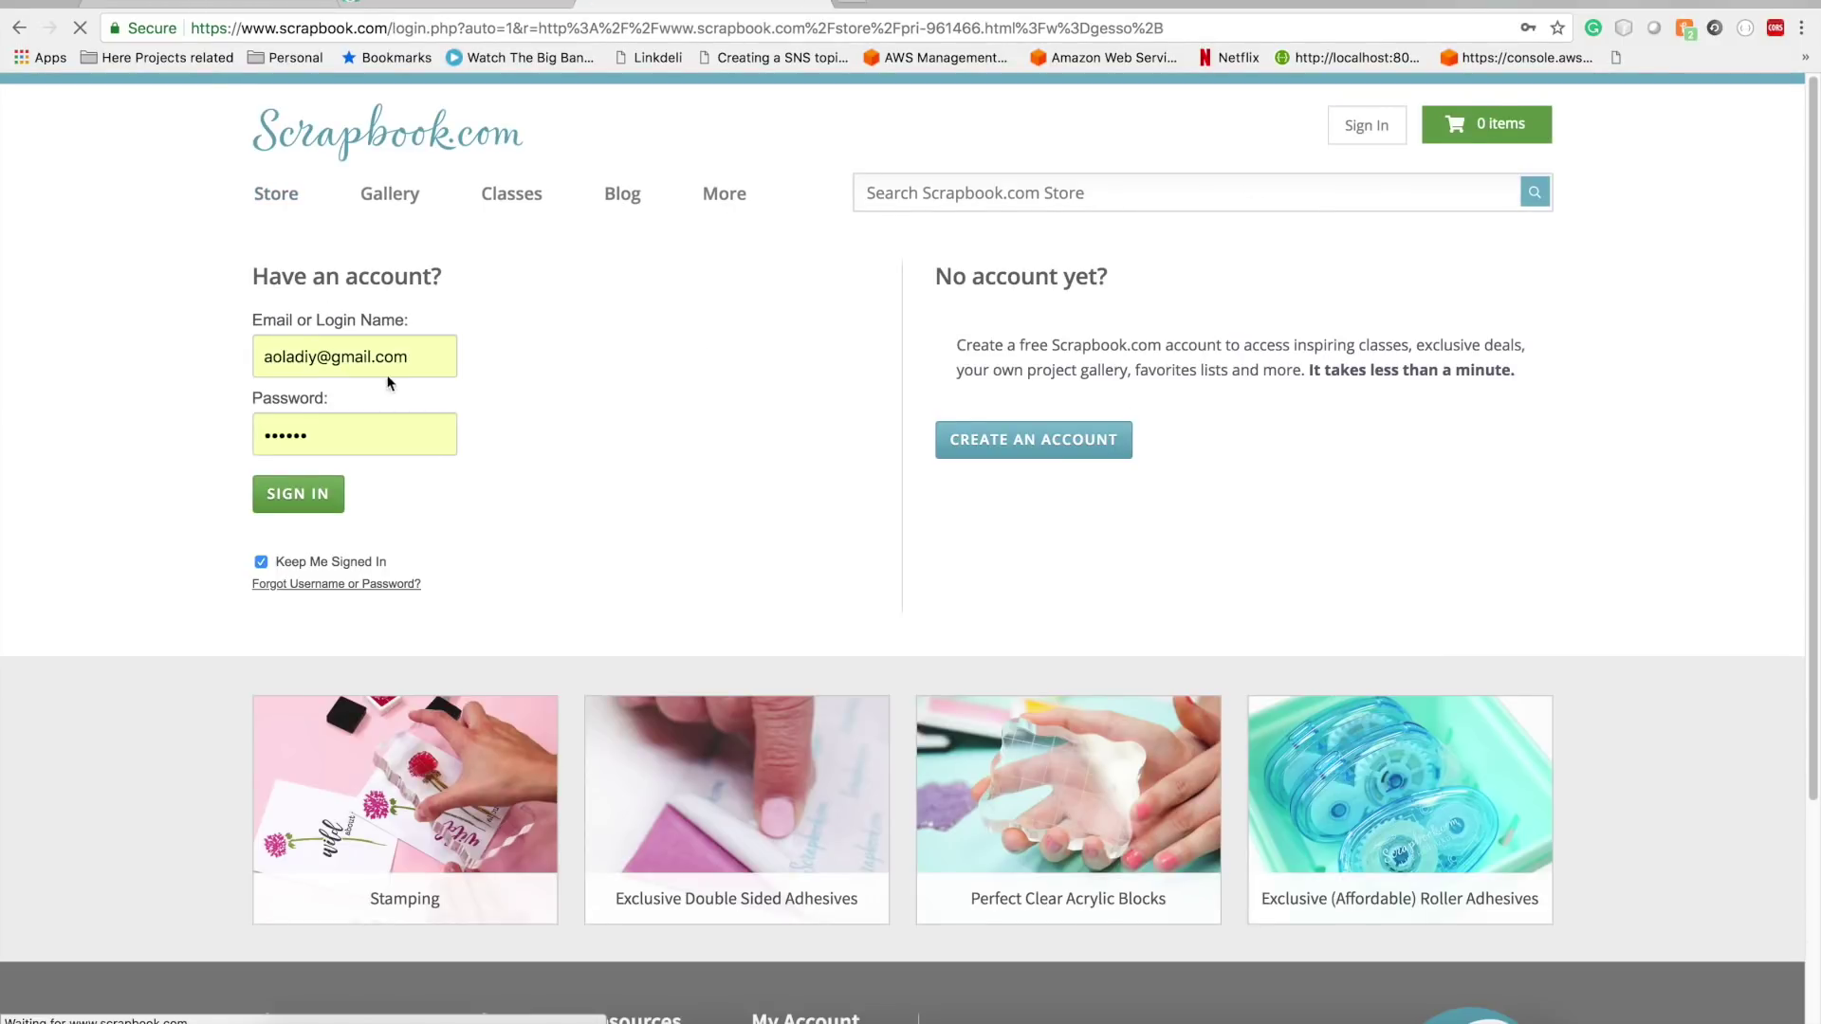
{"action": "left_click", "coordinate": [306, 500]}
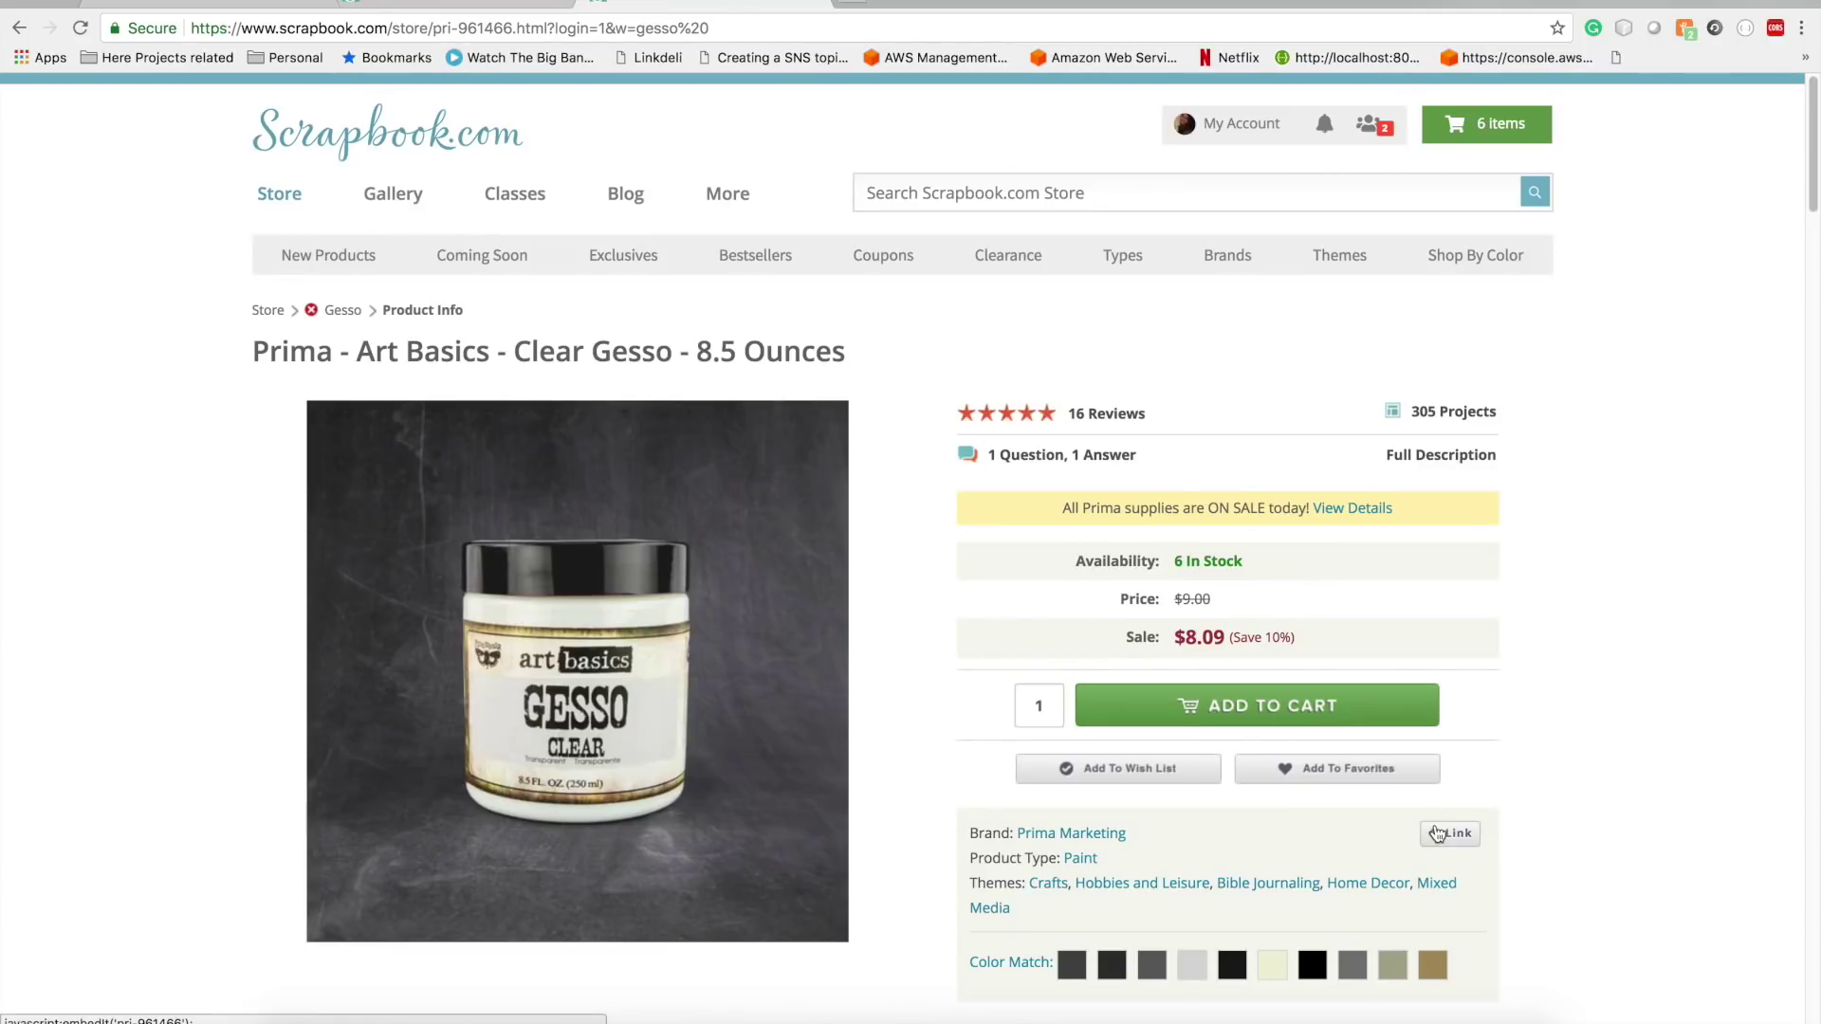
- Bring up the Clear Gesso affiliate link and select the entire ShareASale URL
{"action": "left_click", "coordinate": [1436, 834]}
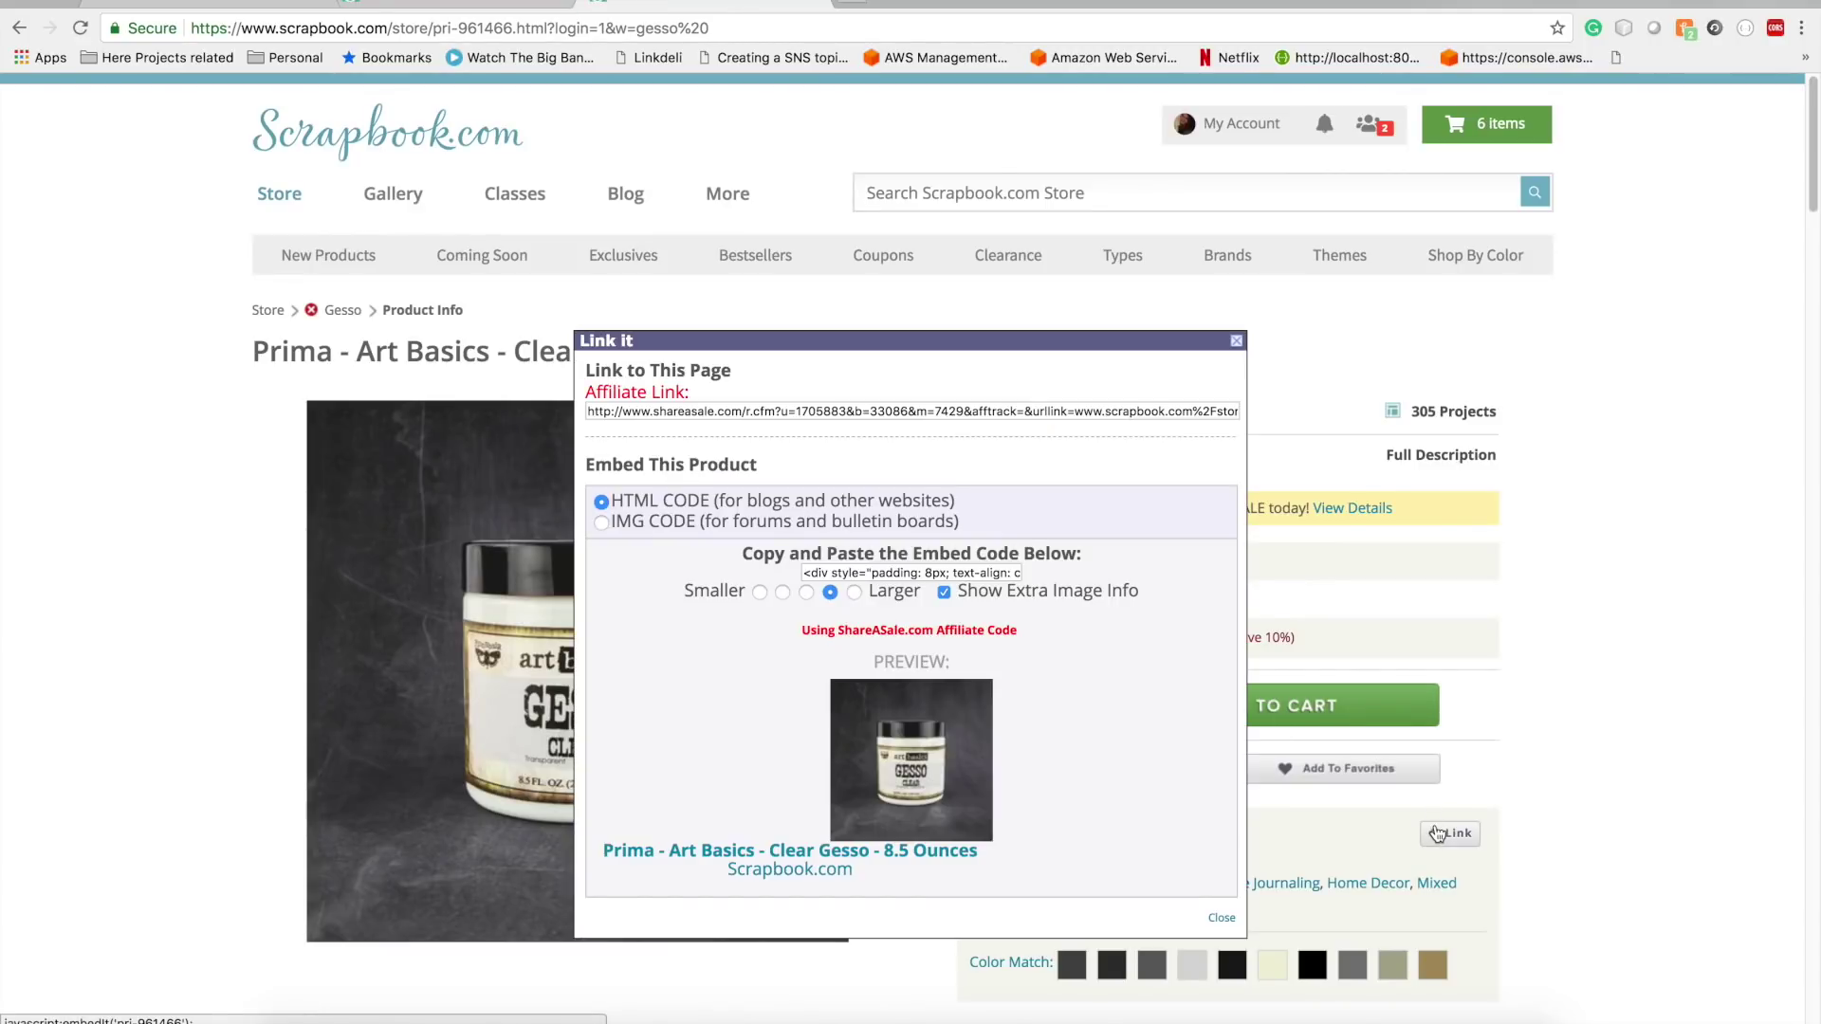
{"action": "double_click", "coordinate": [730, 406]}
{"action": "double_click", "coordinate": [817, 414]}
{"action": "left_click", "coordinate": [774, 415]}
{"action": "triple_click", "coordinate": [774, 415]}
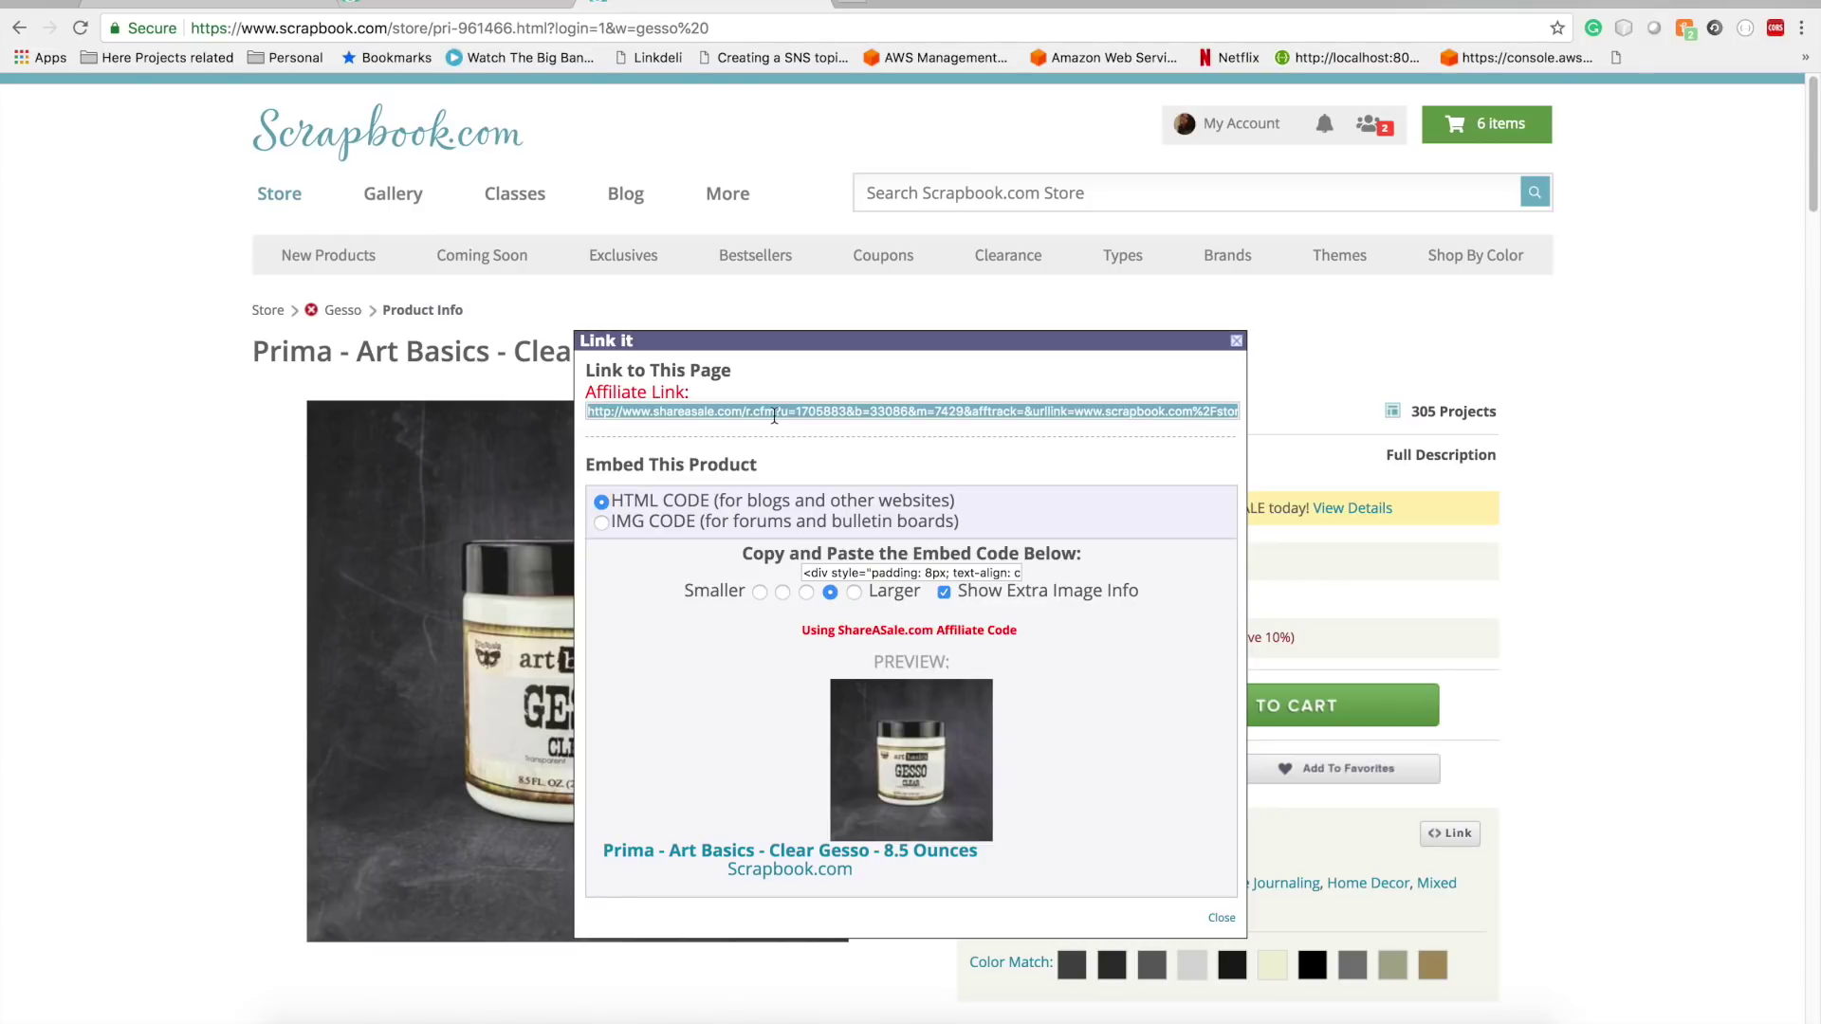
{"action": "left_click", "coordinate": [850, 4]}
- Search 'url shortener' and try shortening the pasted affiliate link on goo.gl
{"action": "type", "text": "li"}
{"action": "key", "text": "BackSpace"}
{"action": "key", "text": "BackSpace"}
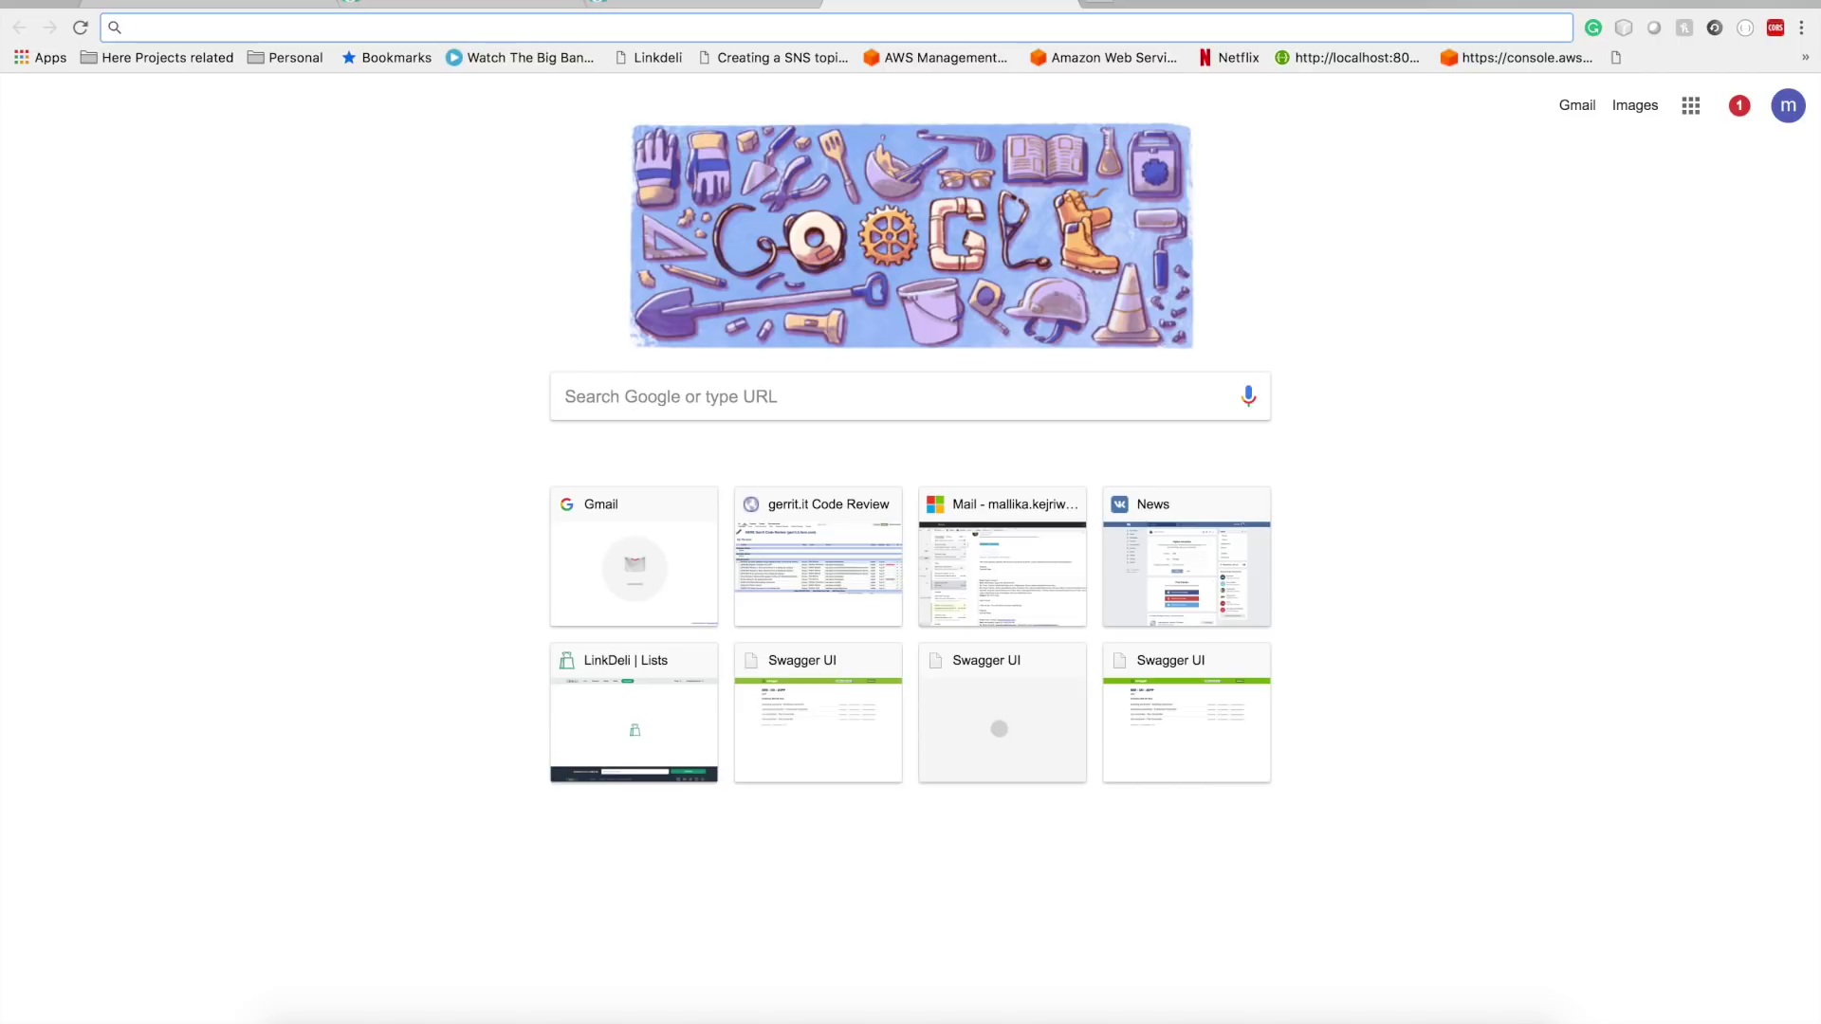
{"action": "type", "text": "bli"}
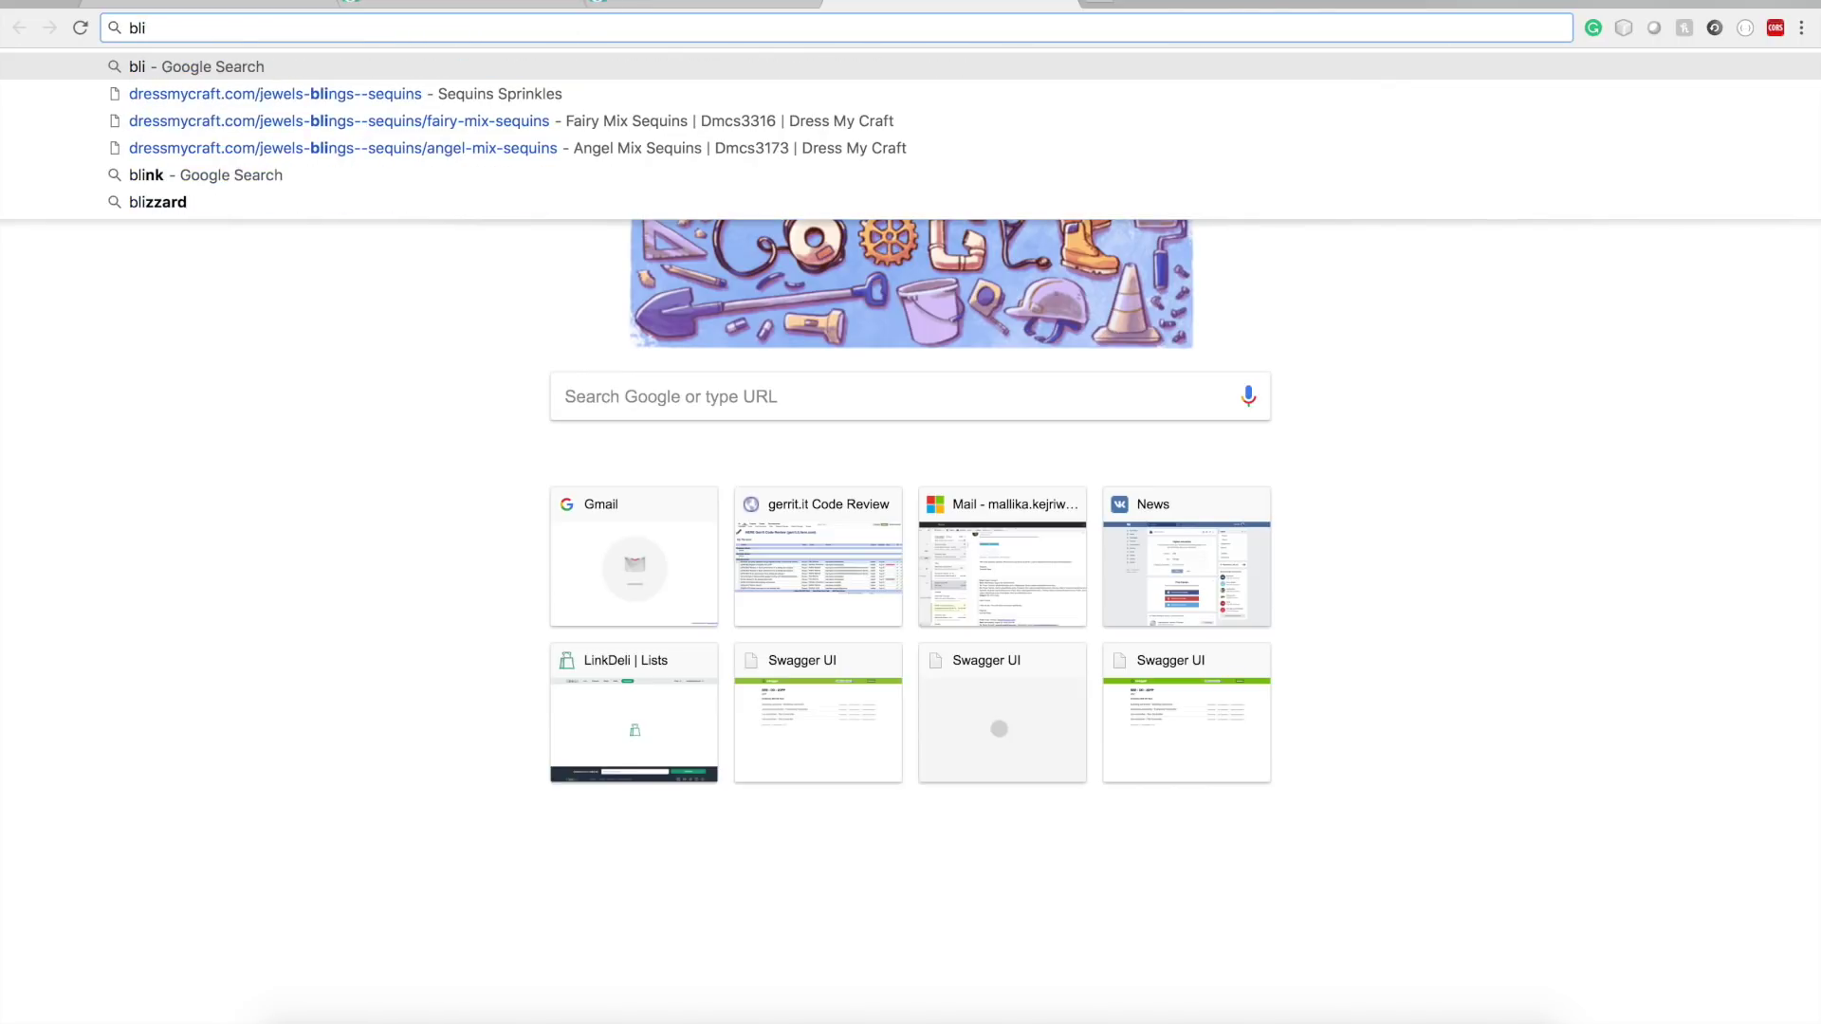
{"action": "key", "text": "BackSpace"}
{"action": "key", "text": "BackSpace"}
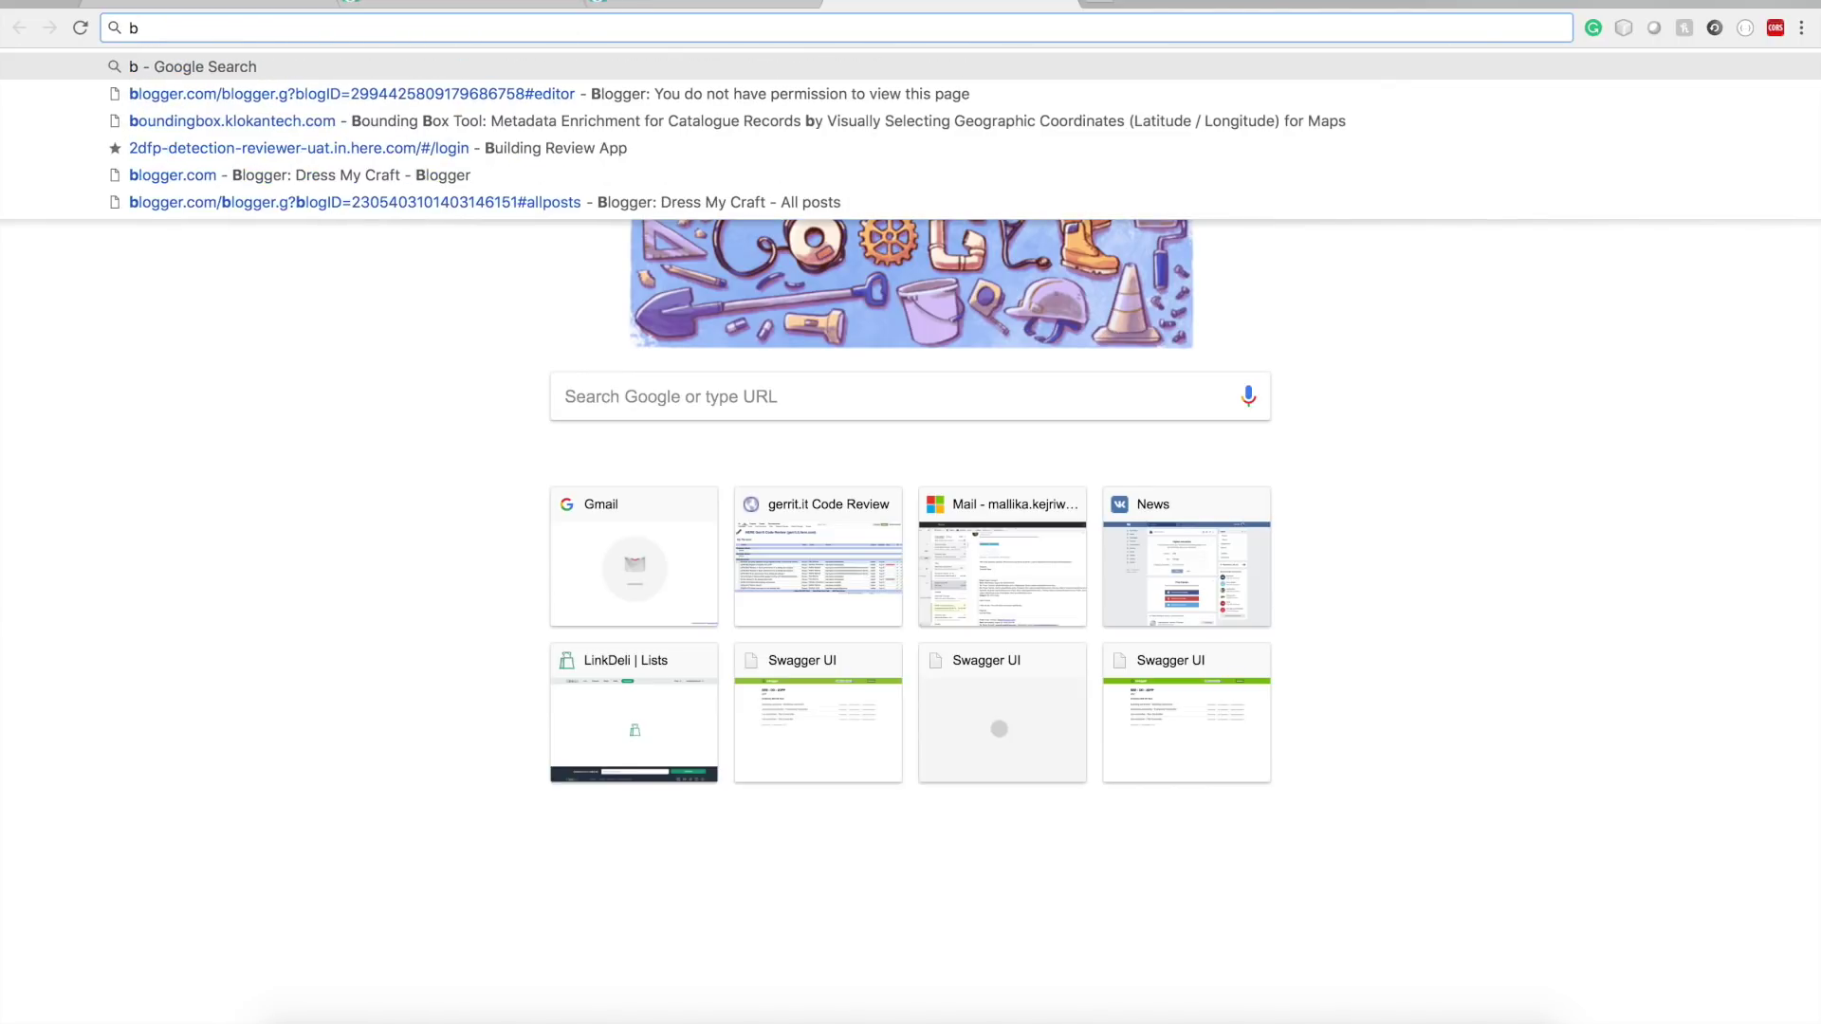
{"action": "key", "text": "BackSpace"}
{"action": "type", "text": "url sh"}
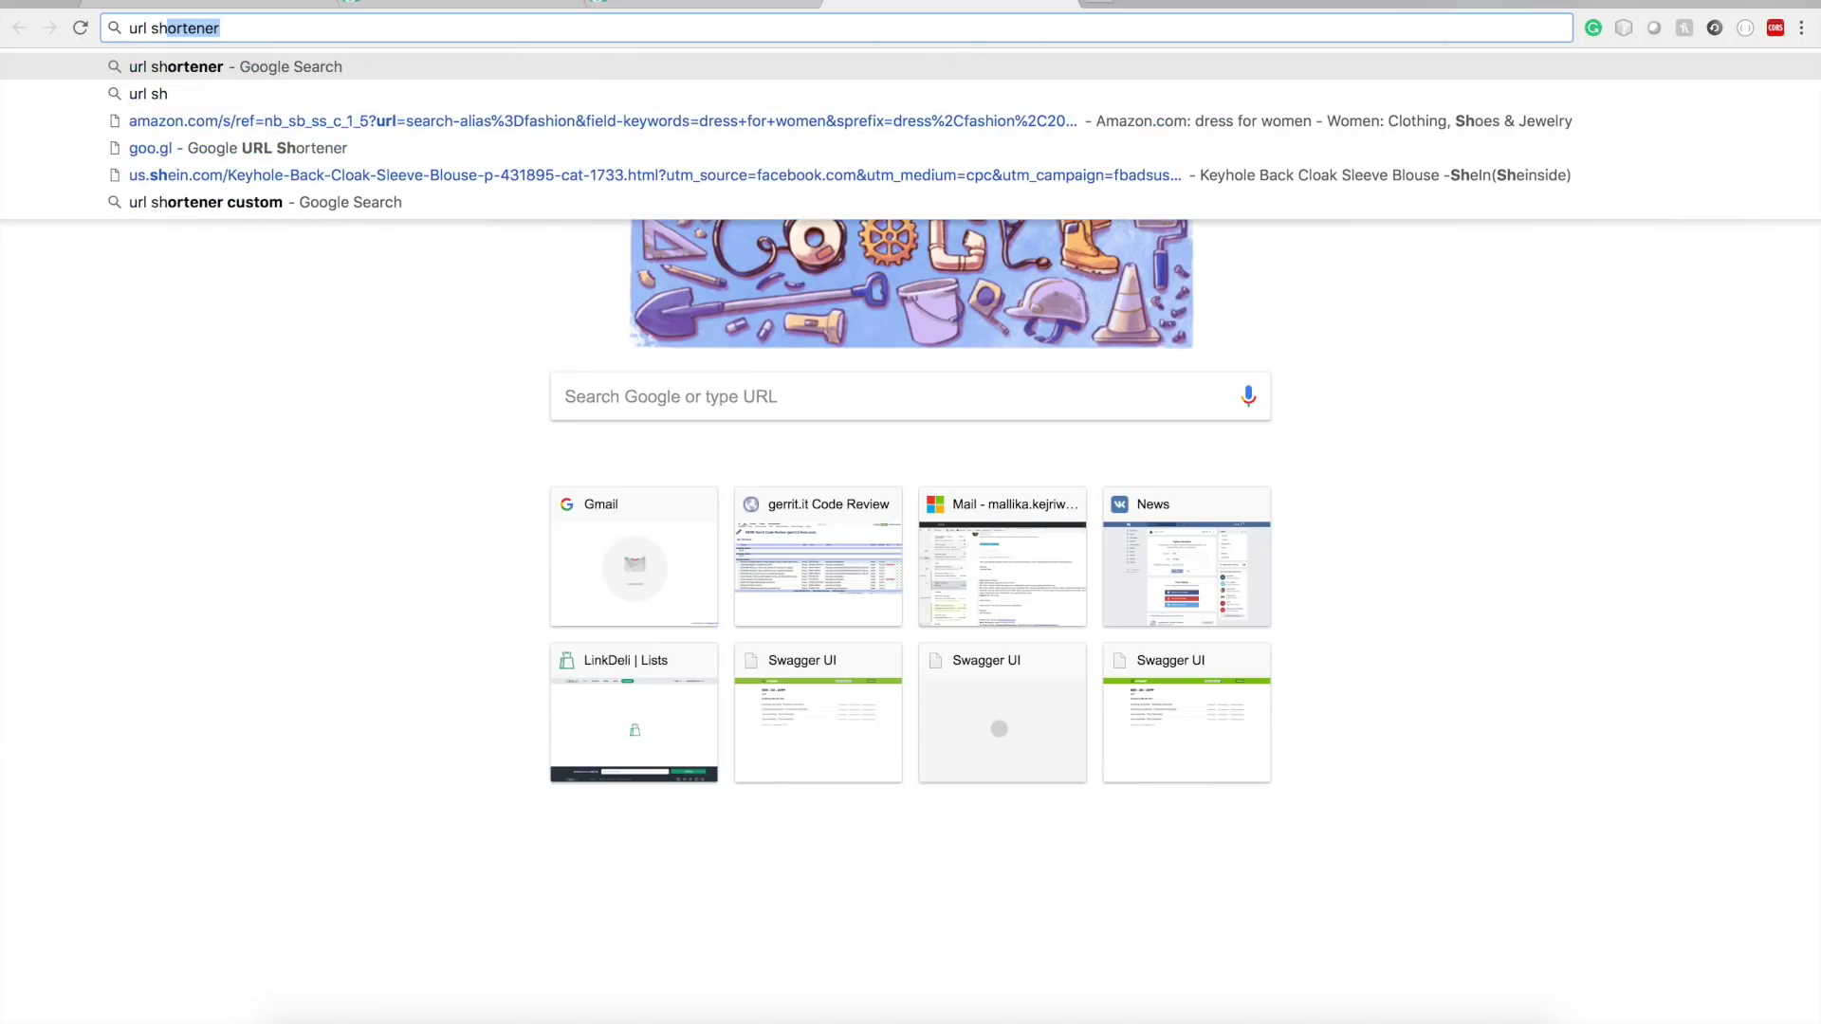
{"action": "key", "text": "Return"}
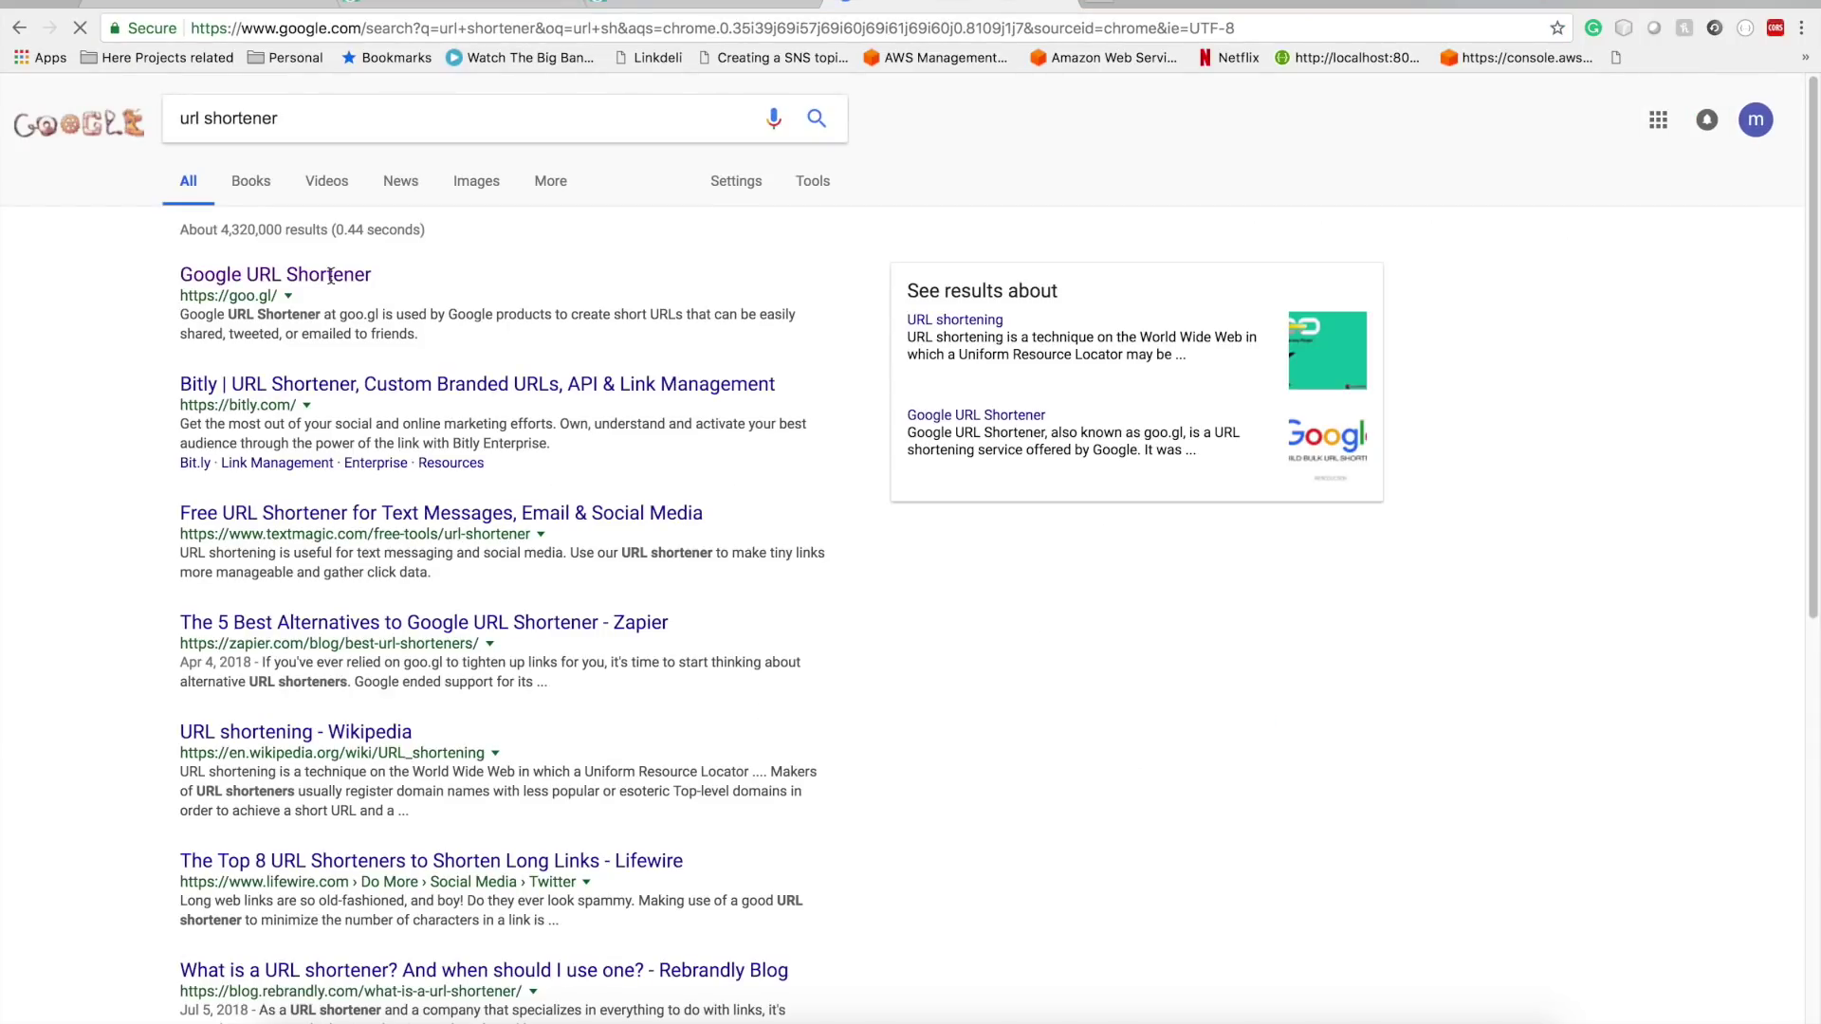
{"action": "left_click", "coordinate": [330, 275]}
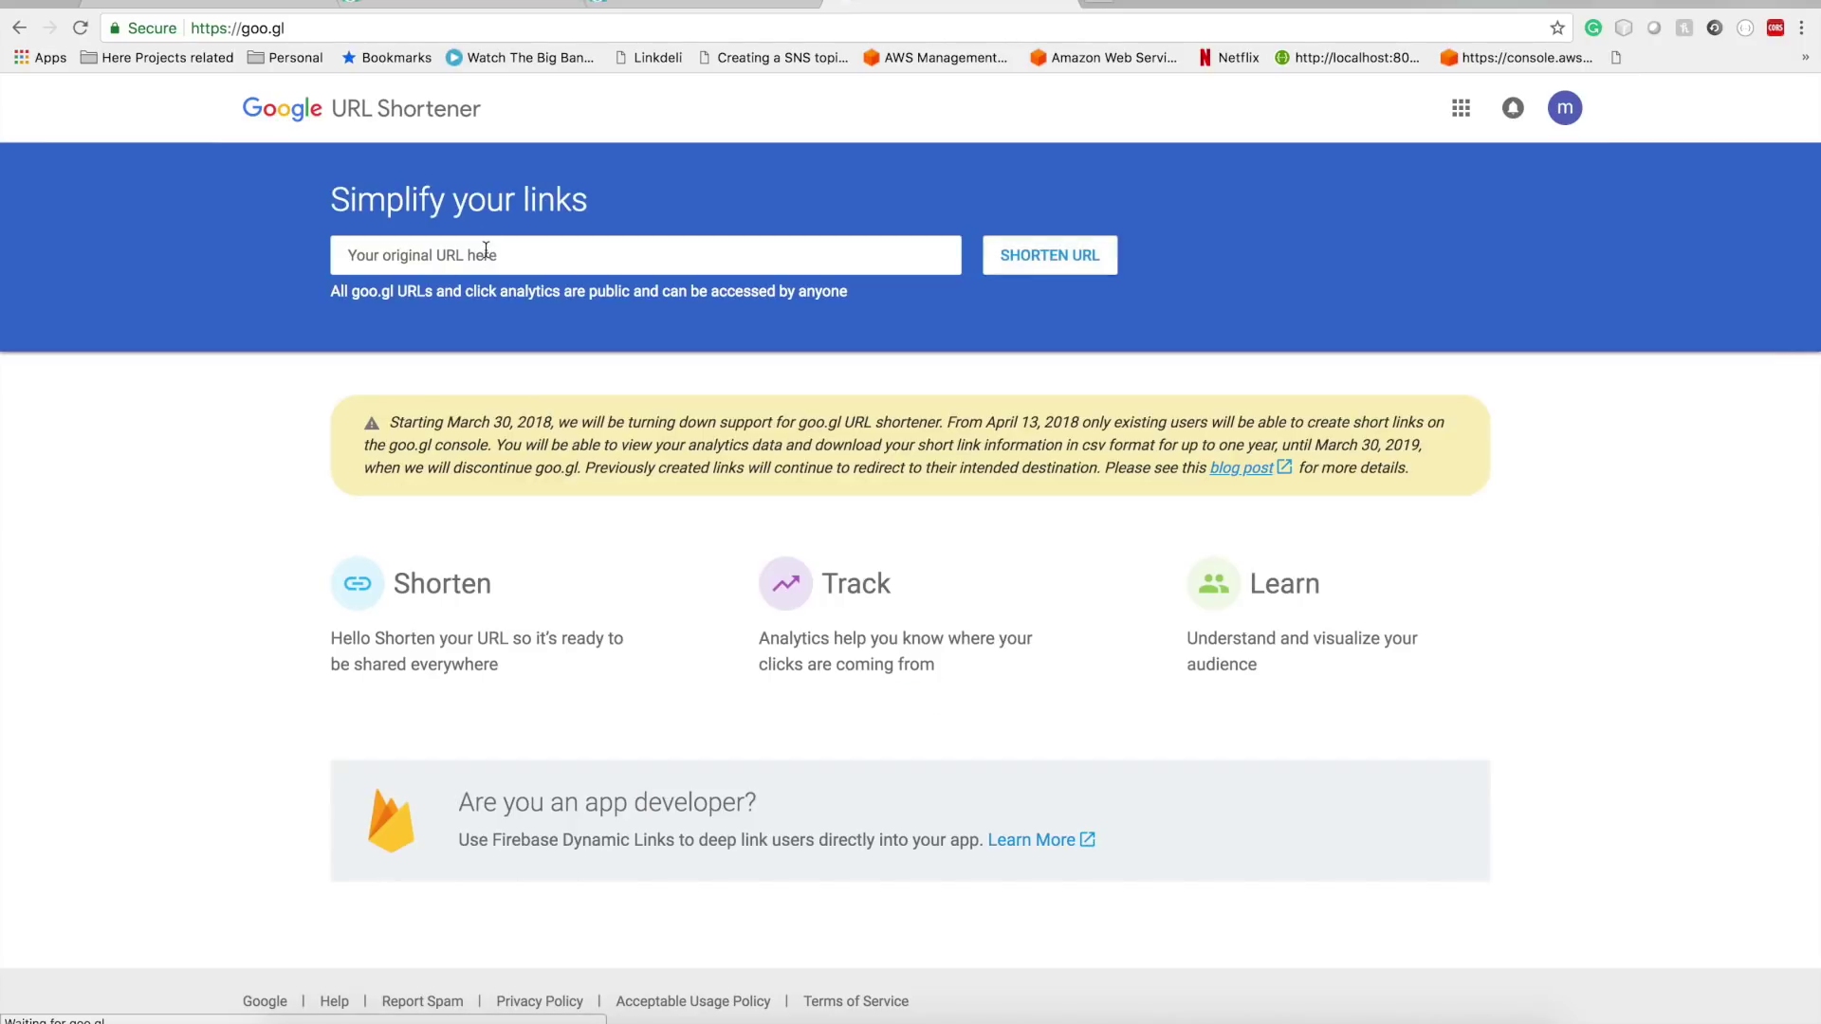
{"action": "key", "text": "ctrl+v"}
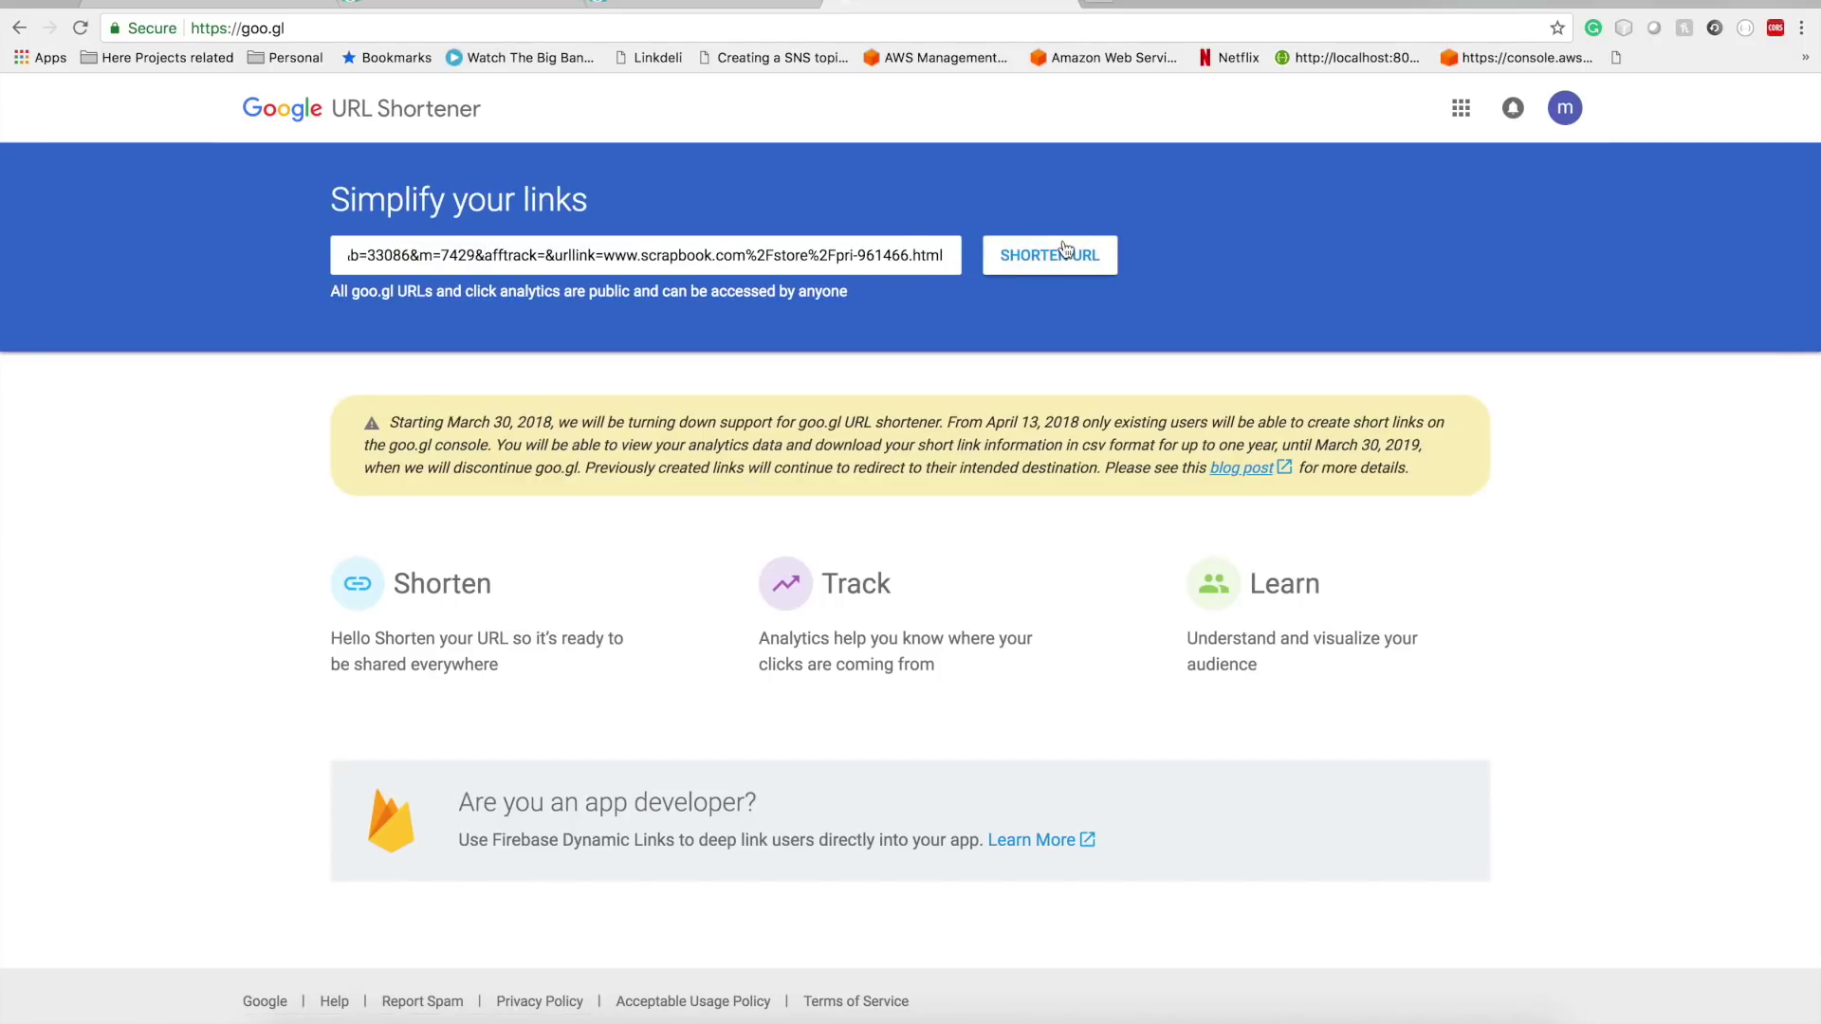
{"action": "left_click", "coordinate": [1091, 268]}
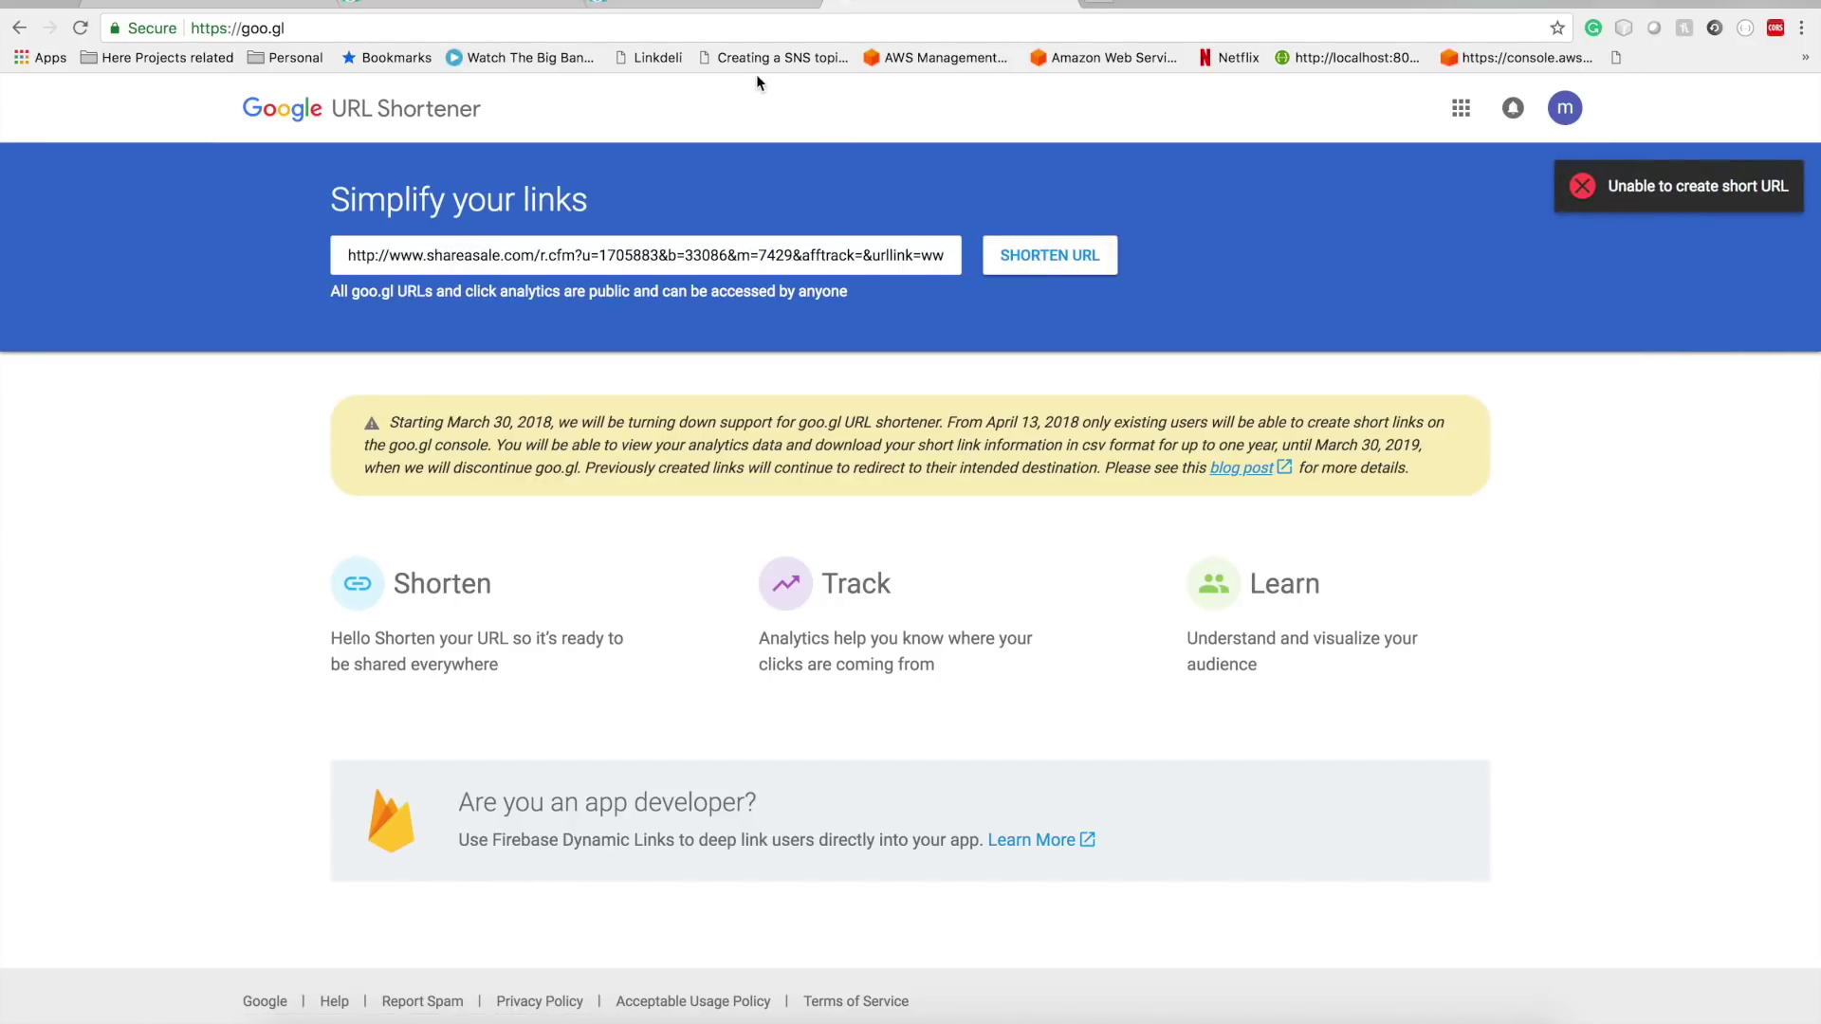
- After goo.gl's 'Unable to create short URL' error, search again and open Bitly
{"action": "left_click", "coordinate": [731, 35]}
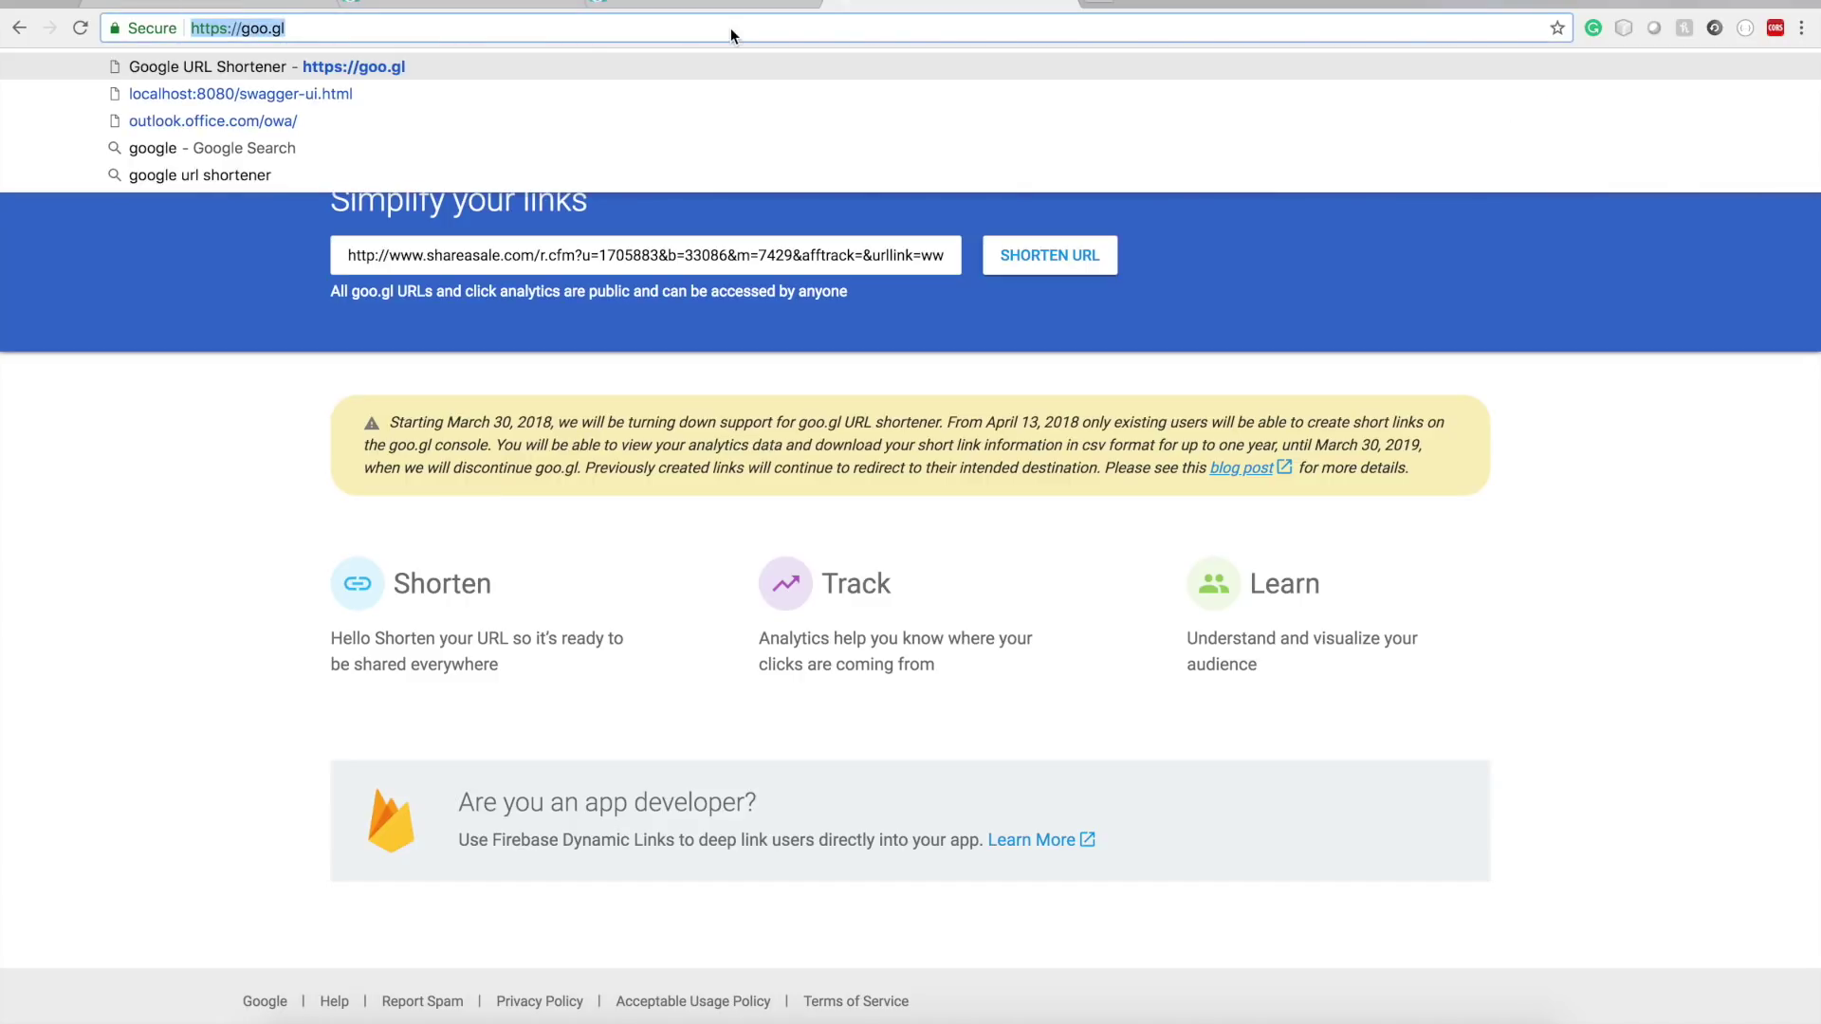
{"action": "type", "text": "url shortn"}
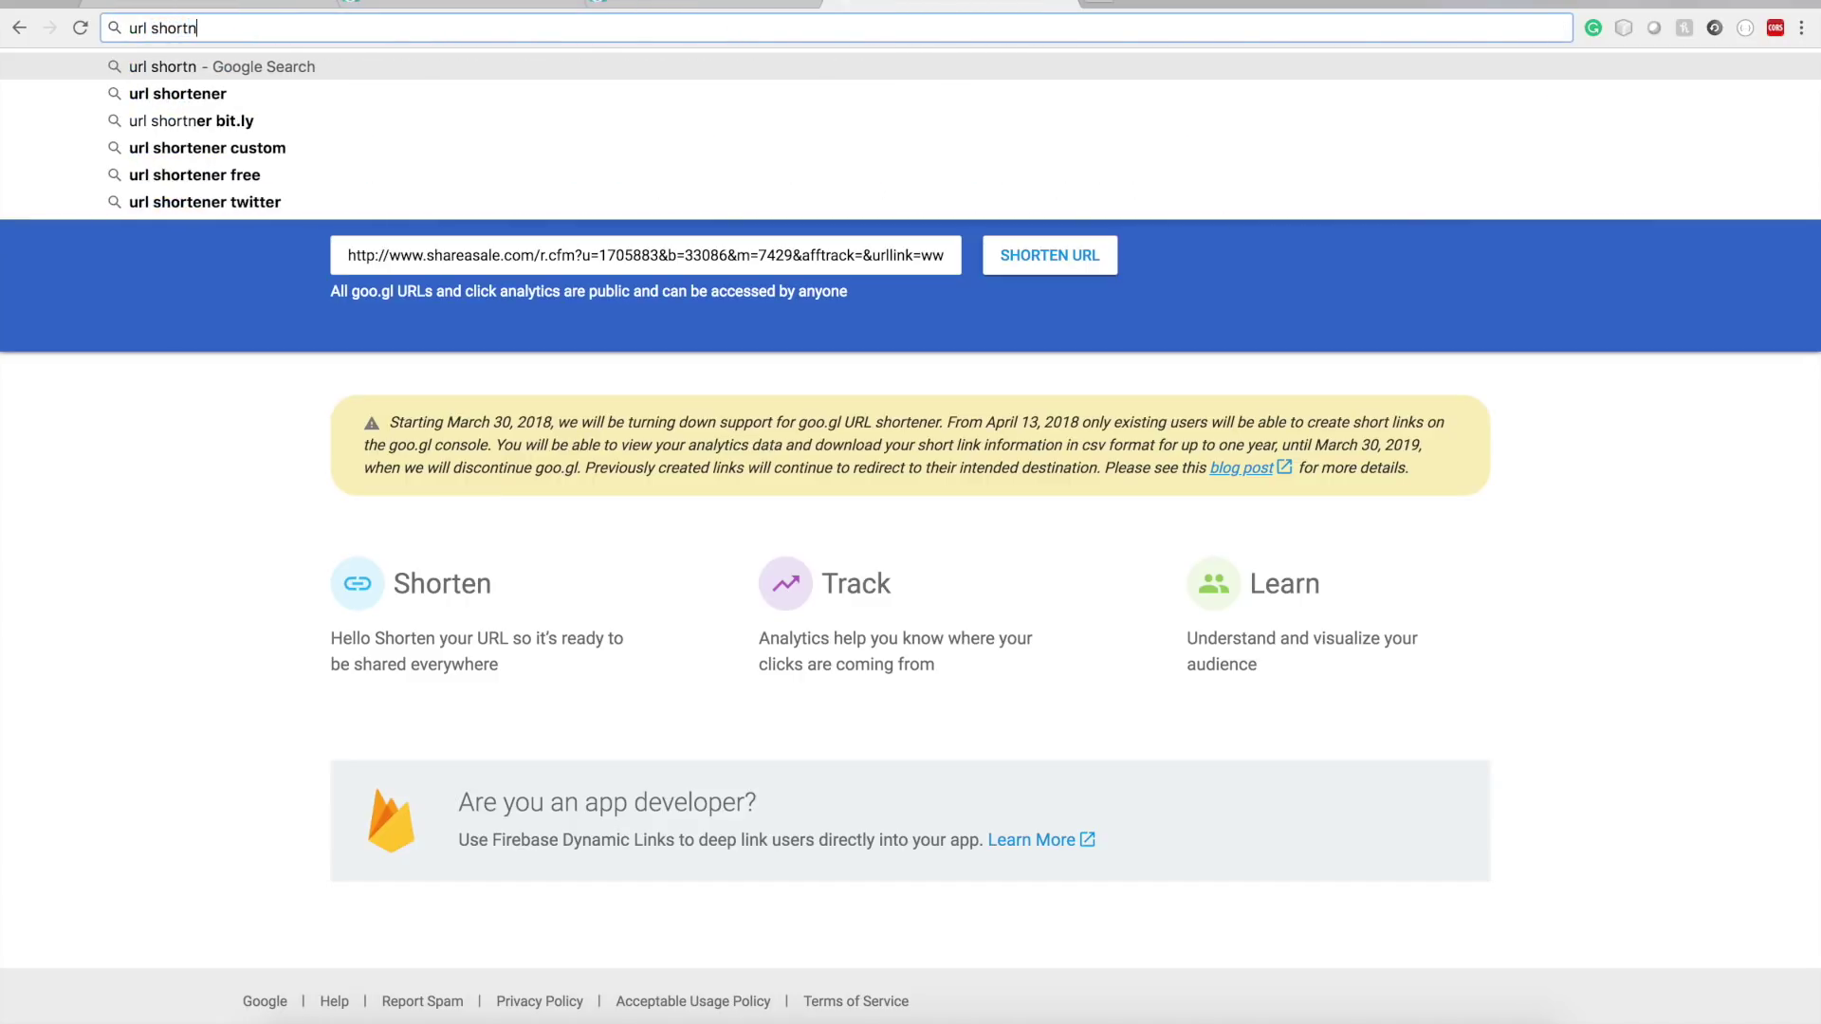
{"action": "key", "text": "Down"}
{"action": "key", "text": "Return"}
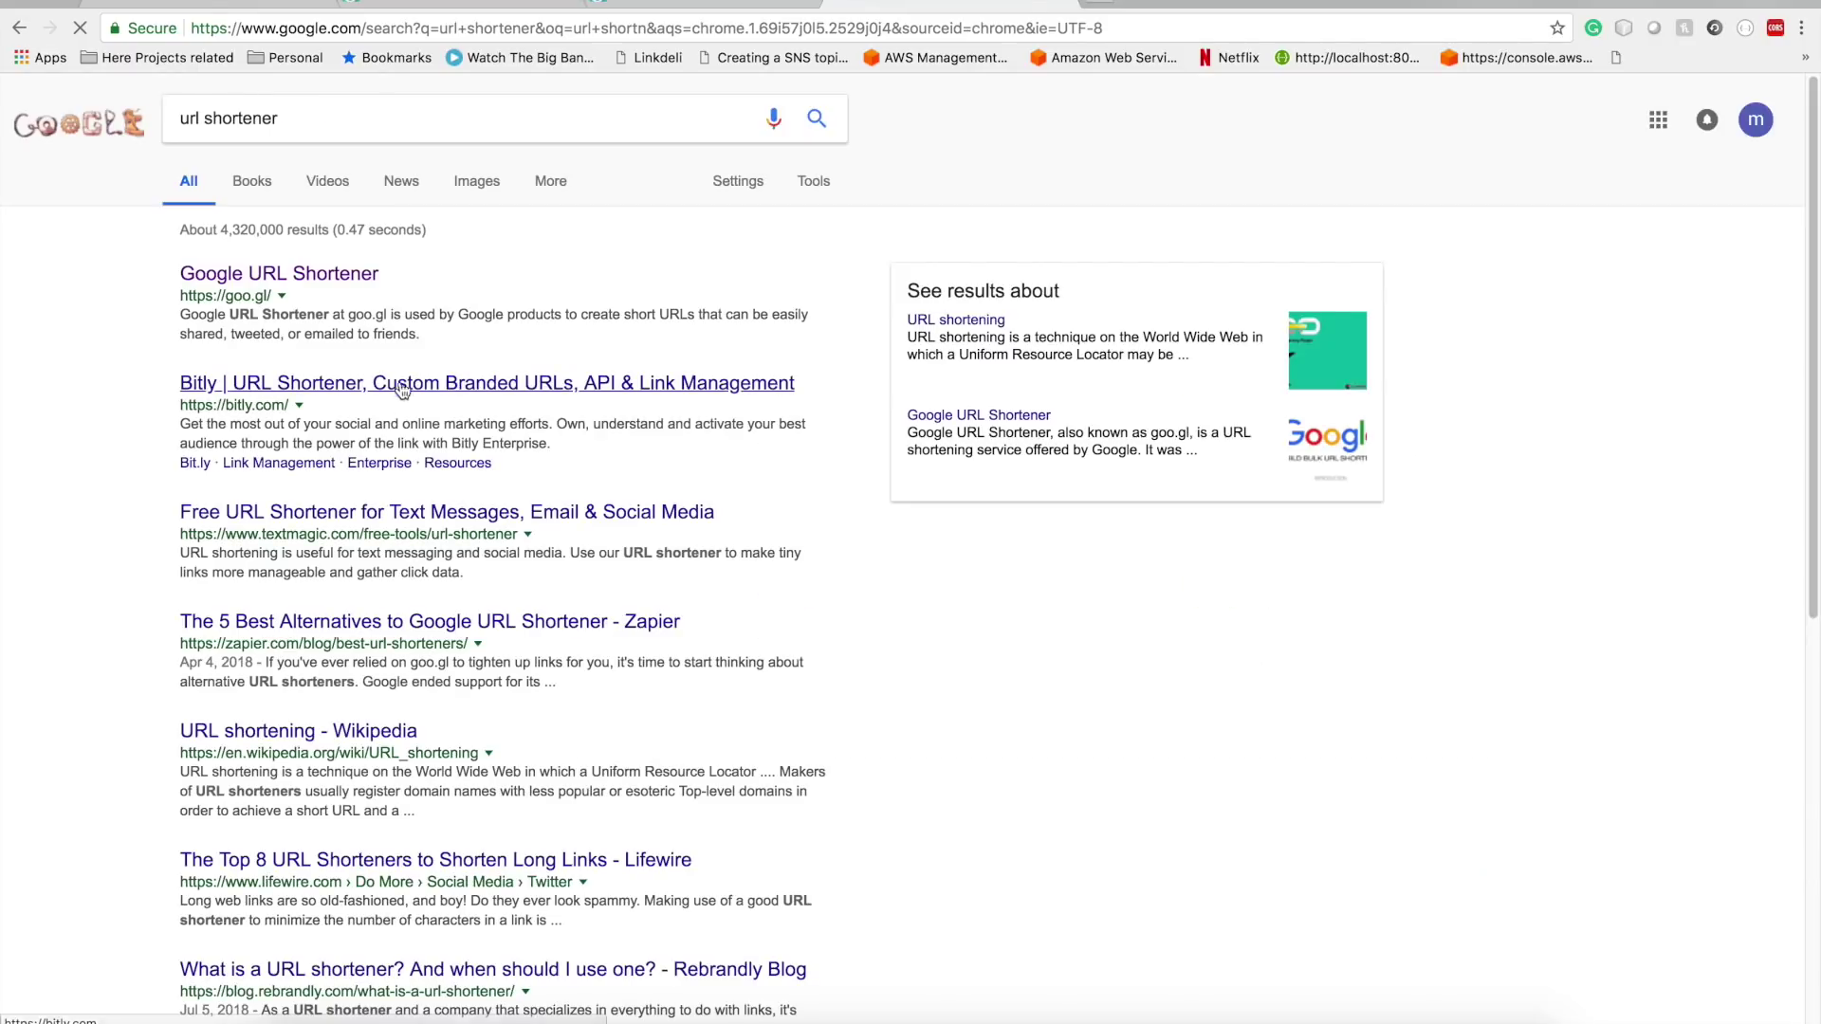
{"action": "left_click", "coordinate": [368, 385]}
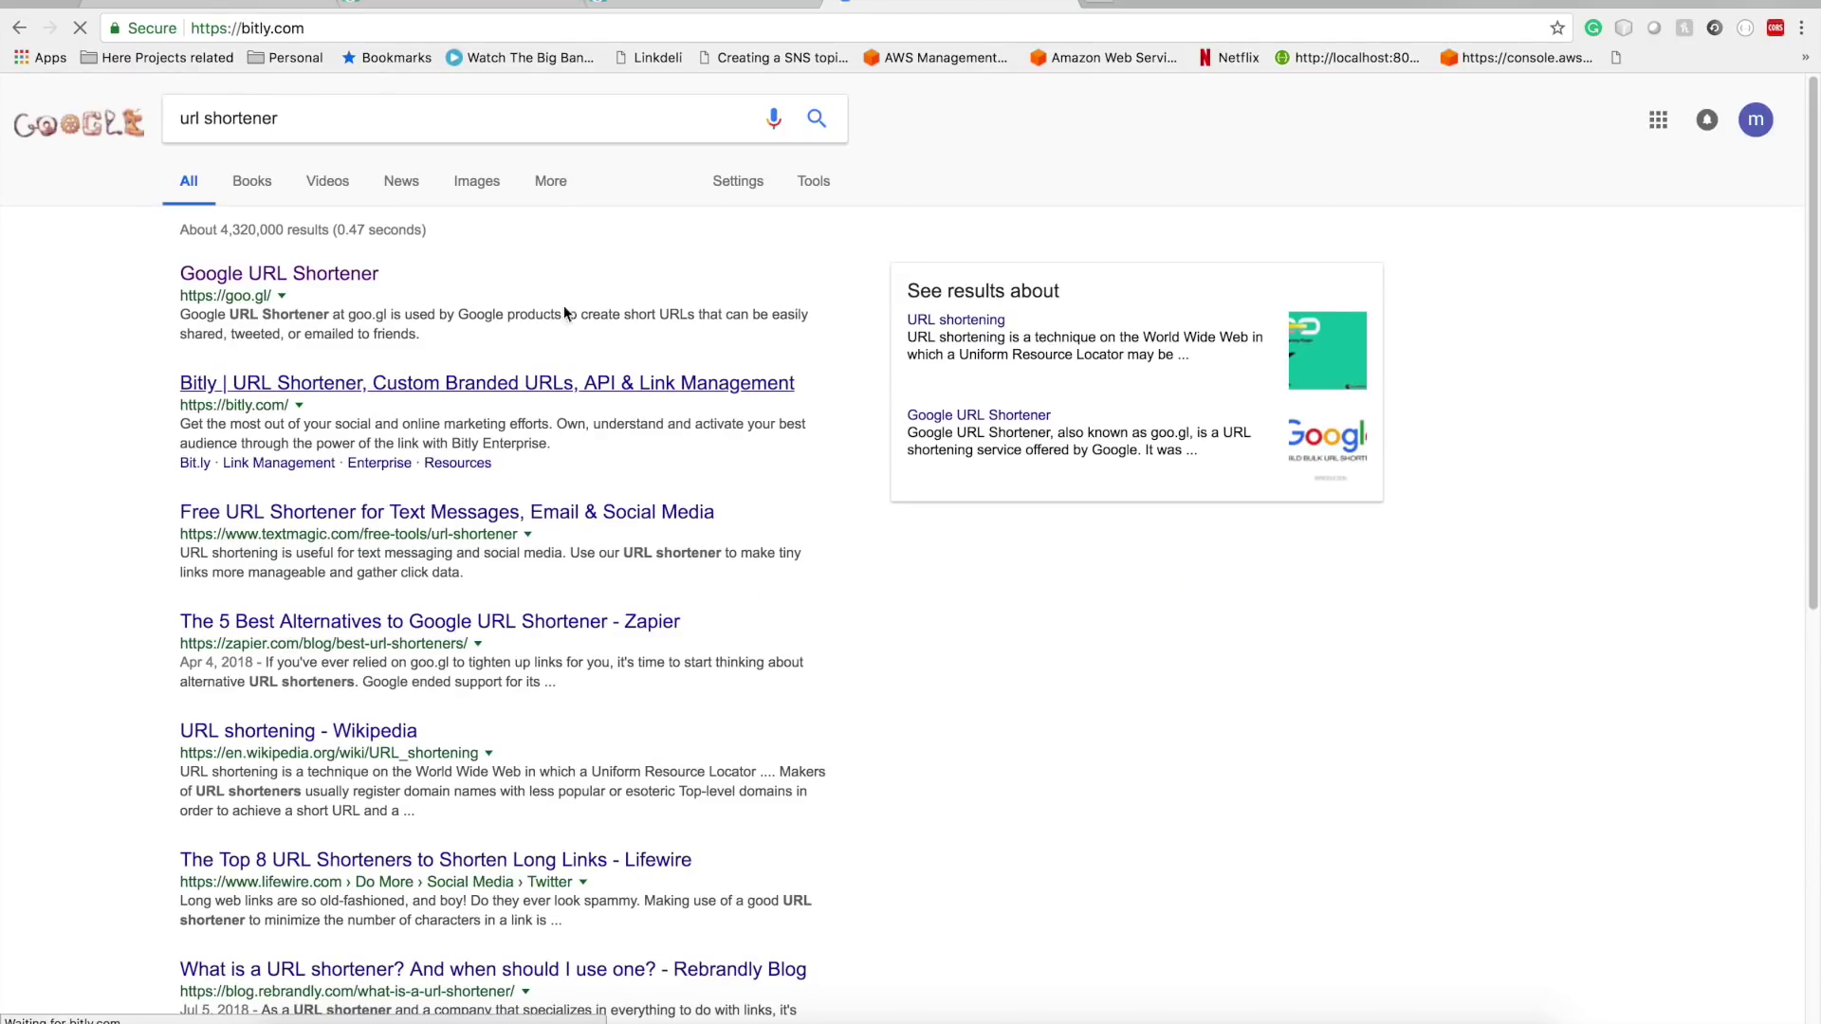
{"action": "key", "text": "super+v"}
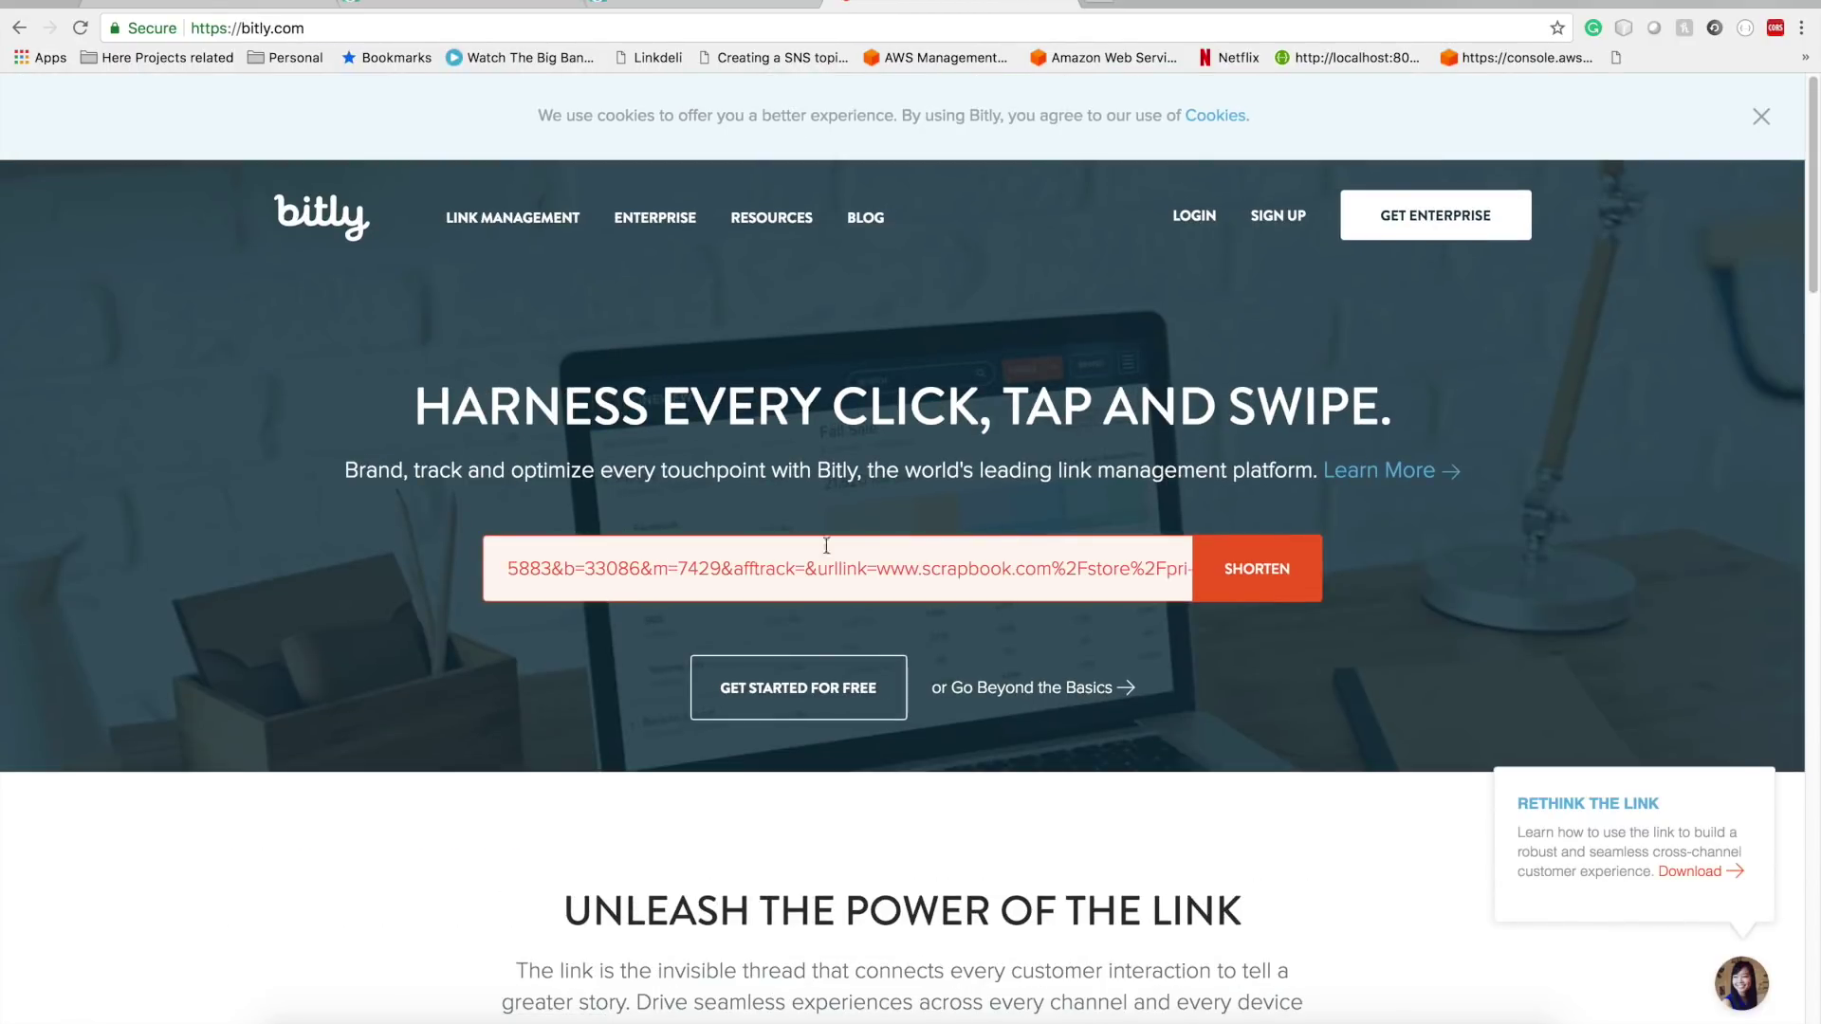
{"action": "left_click", "coordinate": [1314, 565]}
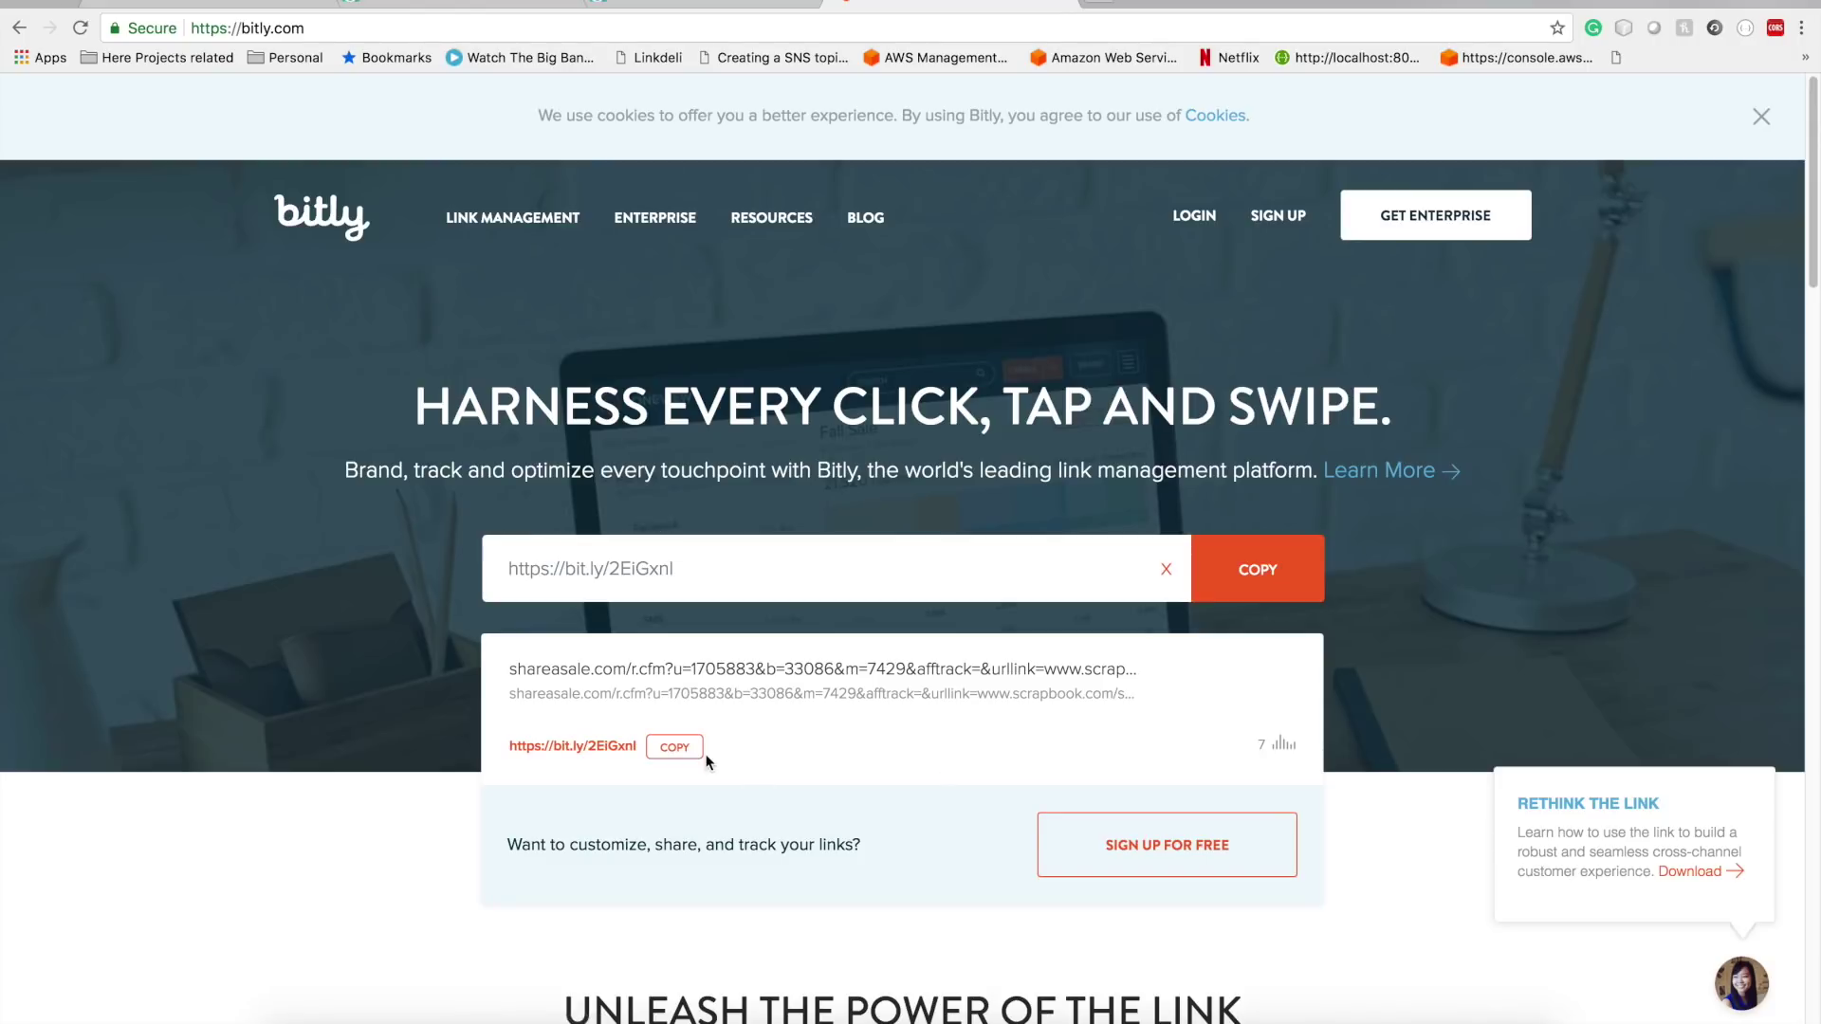
{"action": "left_click", "coordinate": [662, 752]}
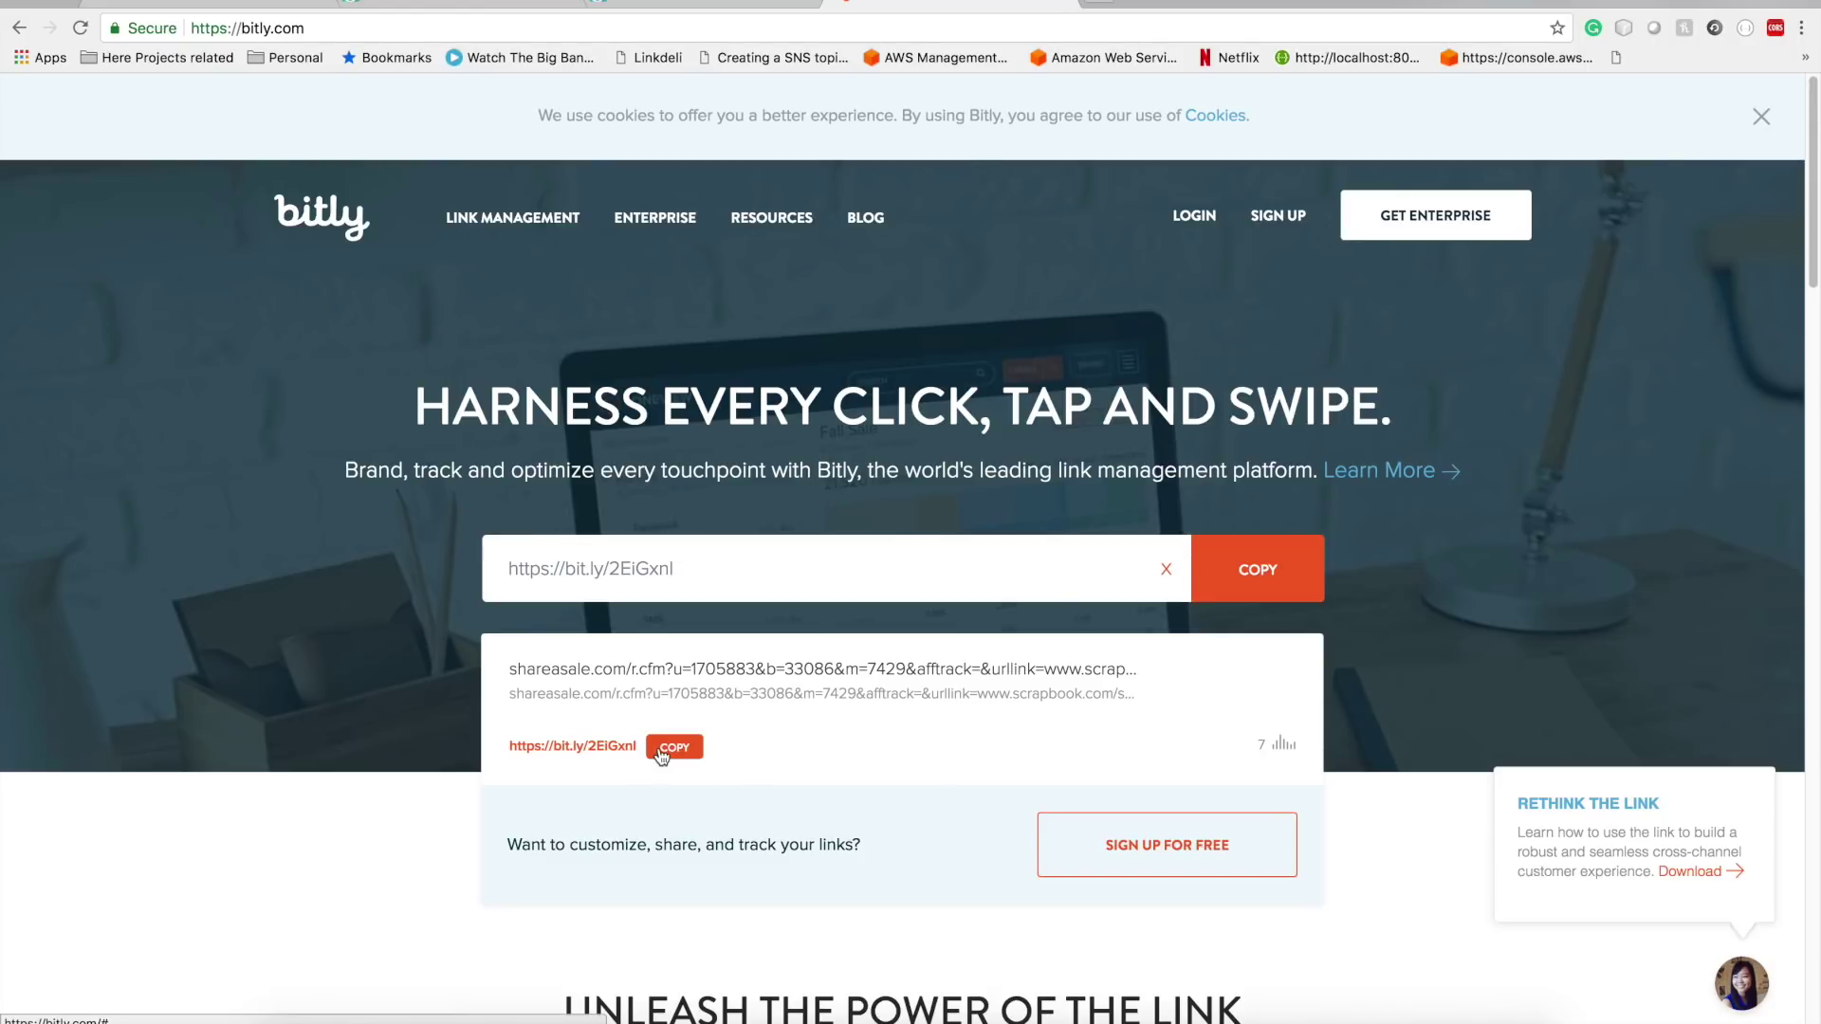
{"action": "left_click", "coordinate": [218, 4]}
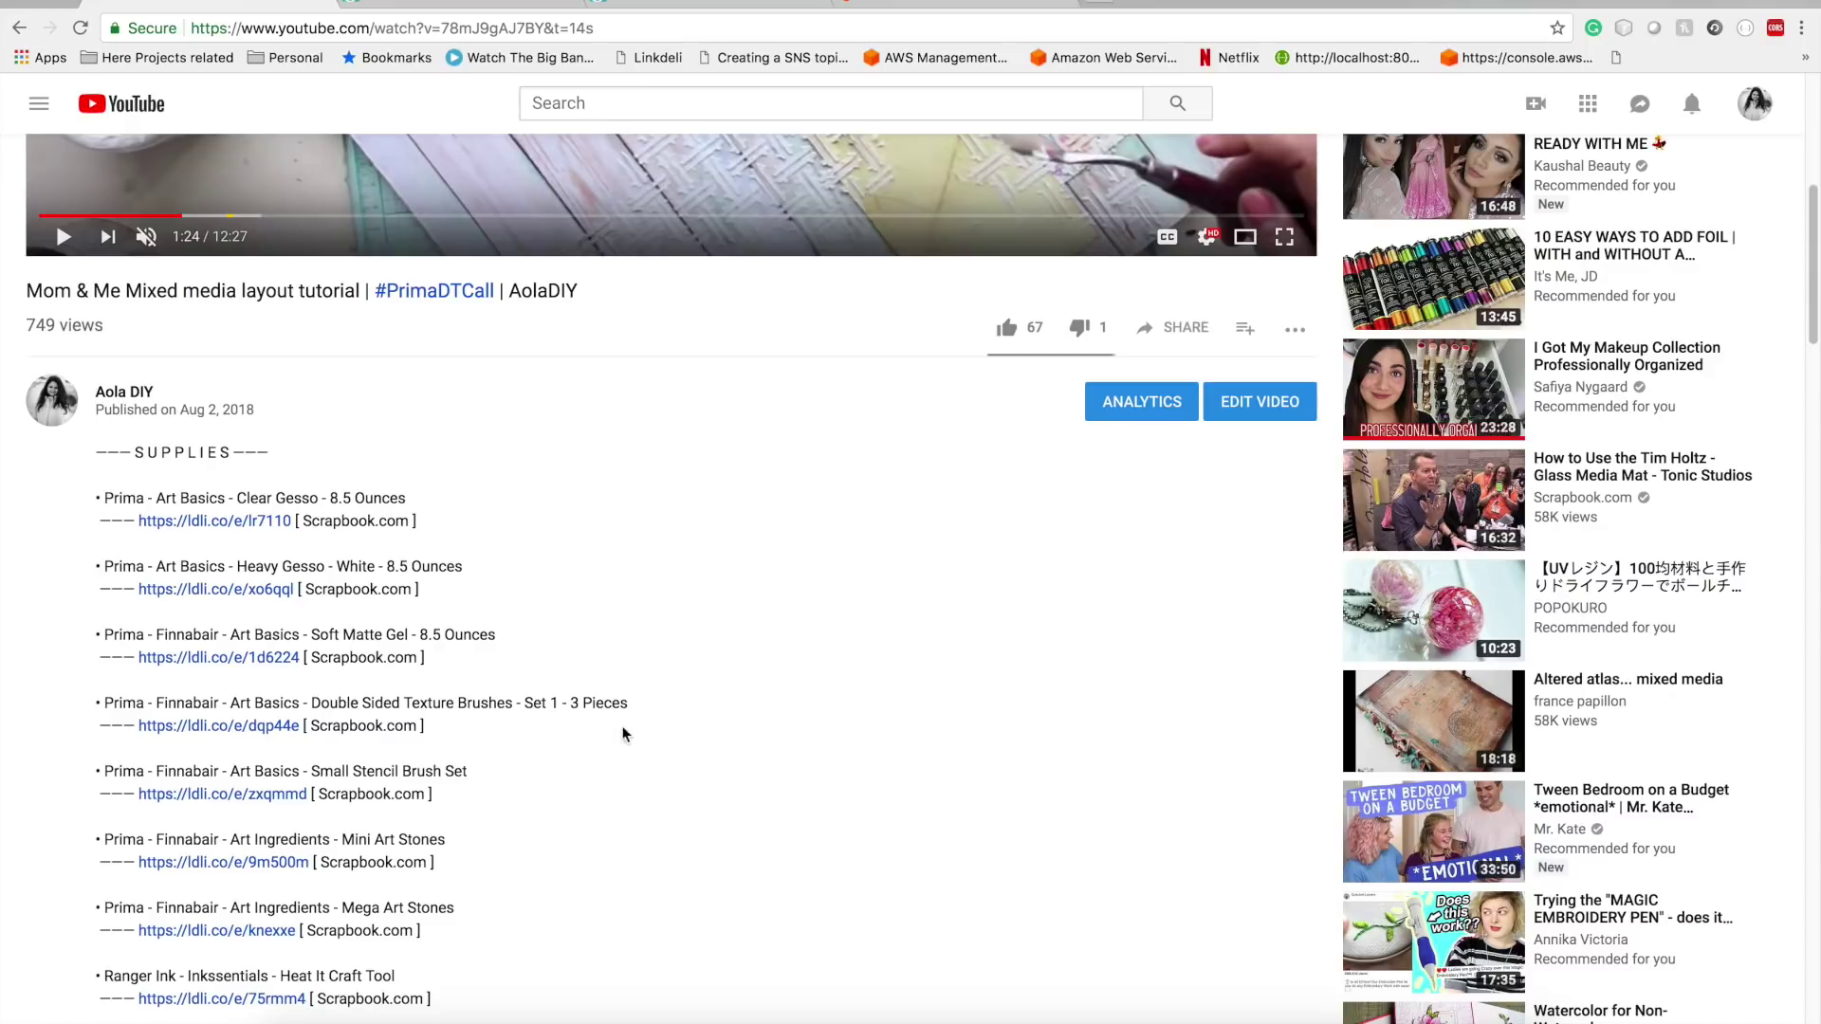
- In Notes, browse past the Embroidery Hoop and UI Changes notes to the Gesso links note
{"action": "left_click", "coordinate": [839, 996]}
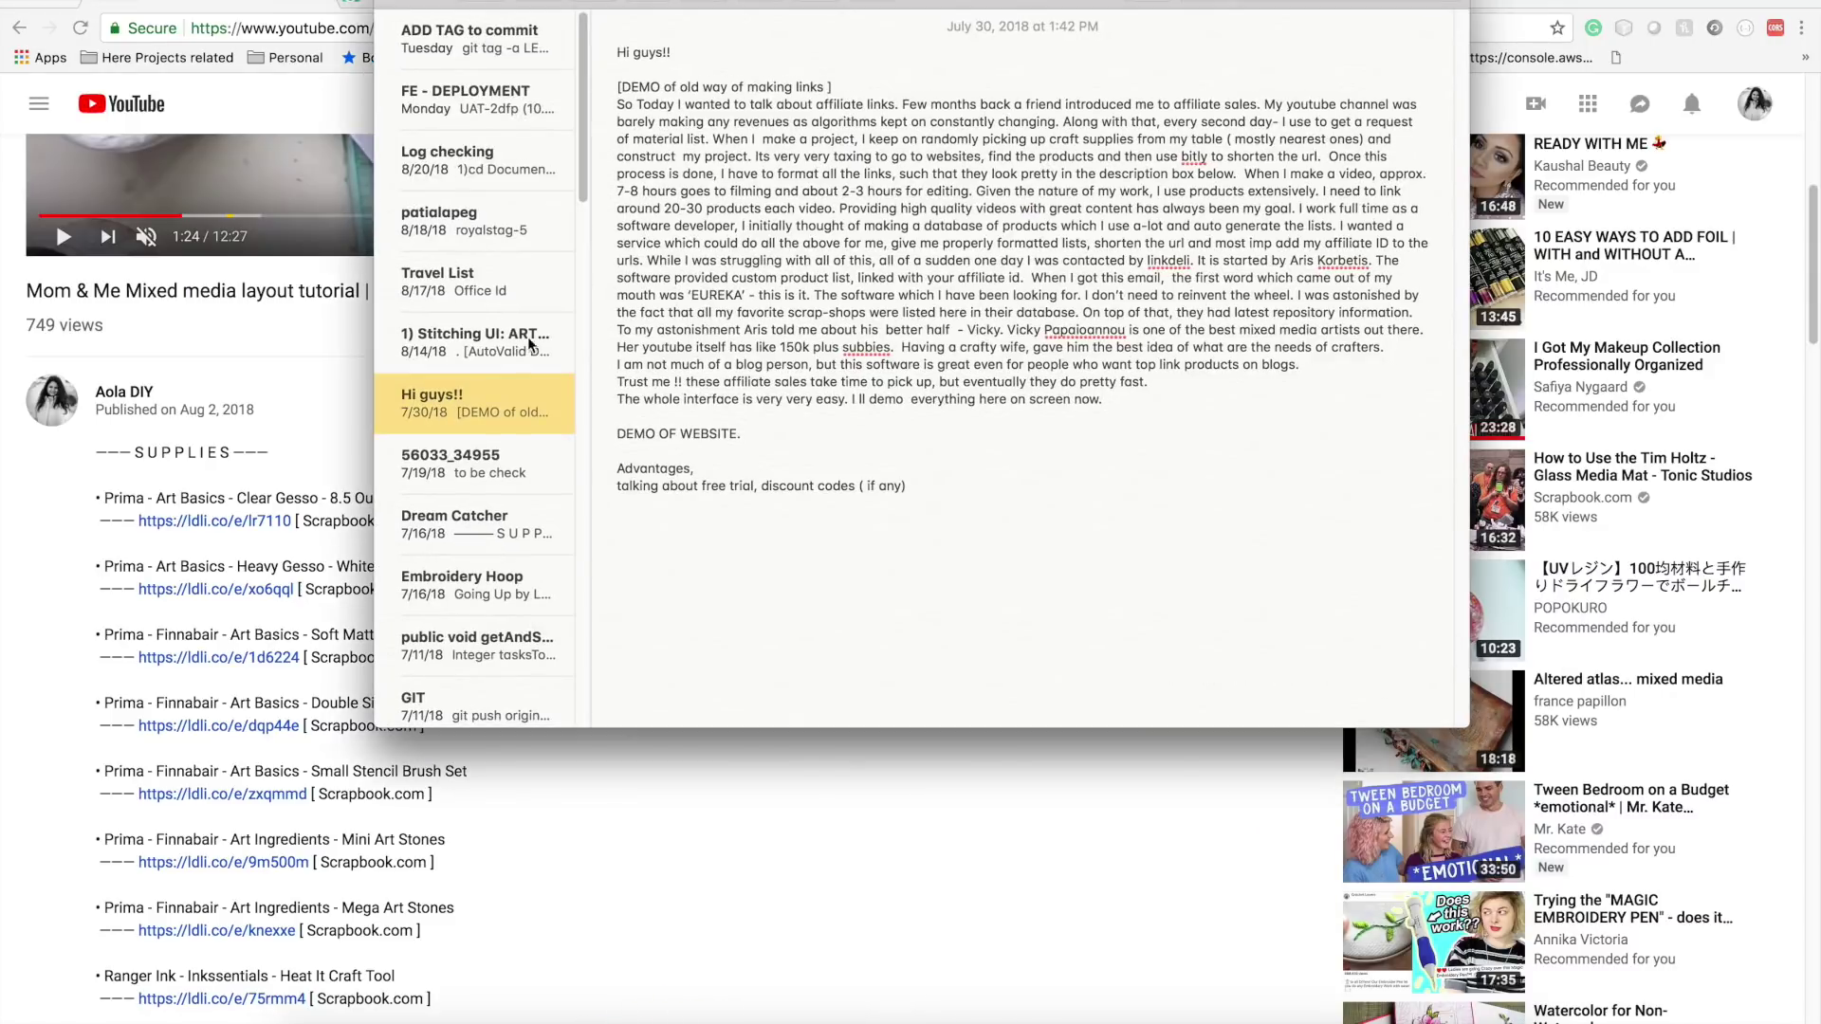
{"action": "scroll", "coordinate": [453, 393], "scroll_direction": "down", "scroll_amount": 8}
{"action": "left_click", "coordinate": [470, 111]}
{"action": "scroll", "coordinate": [475, 270], "scroll_direction": "down", "scroll_amount": 15}
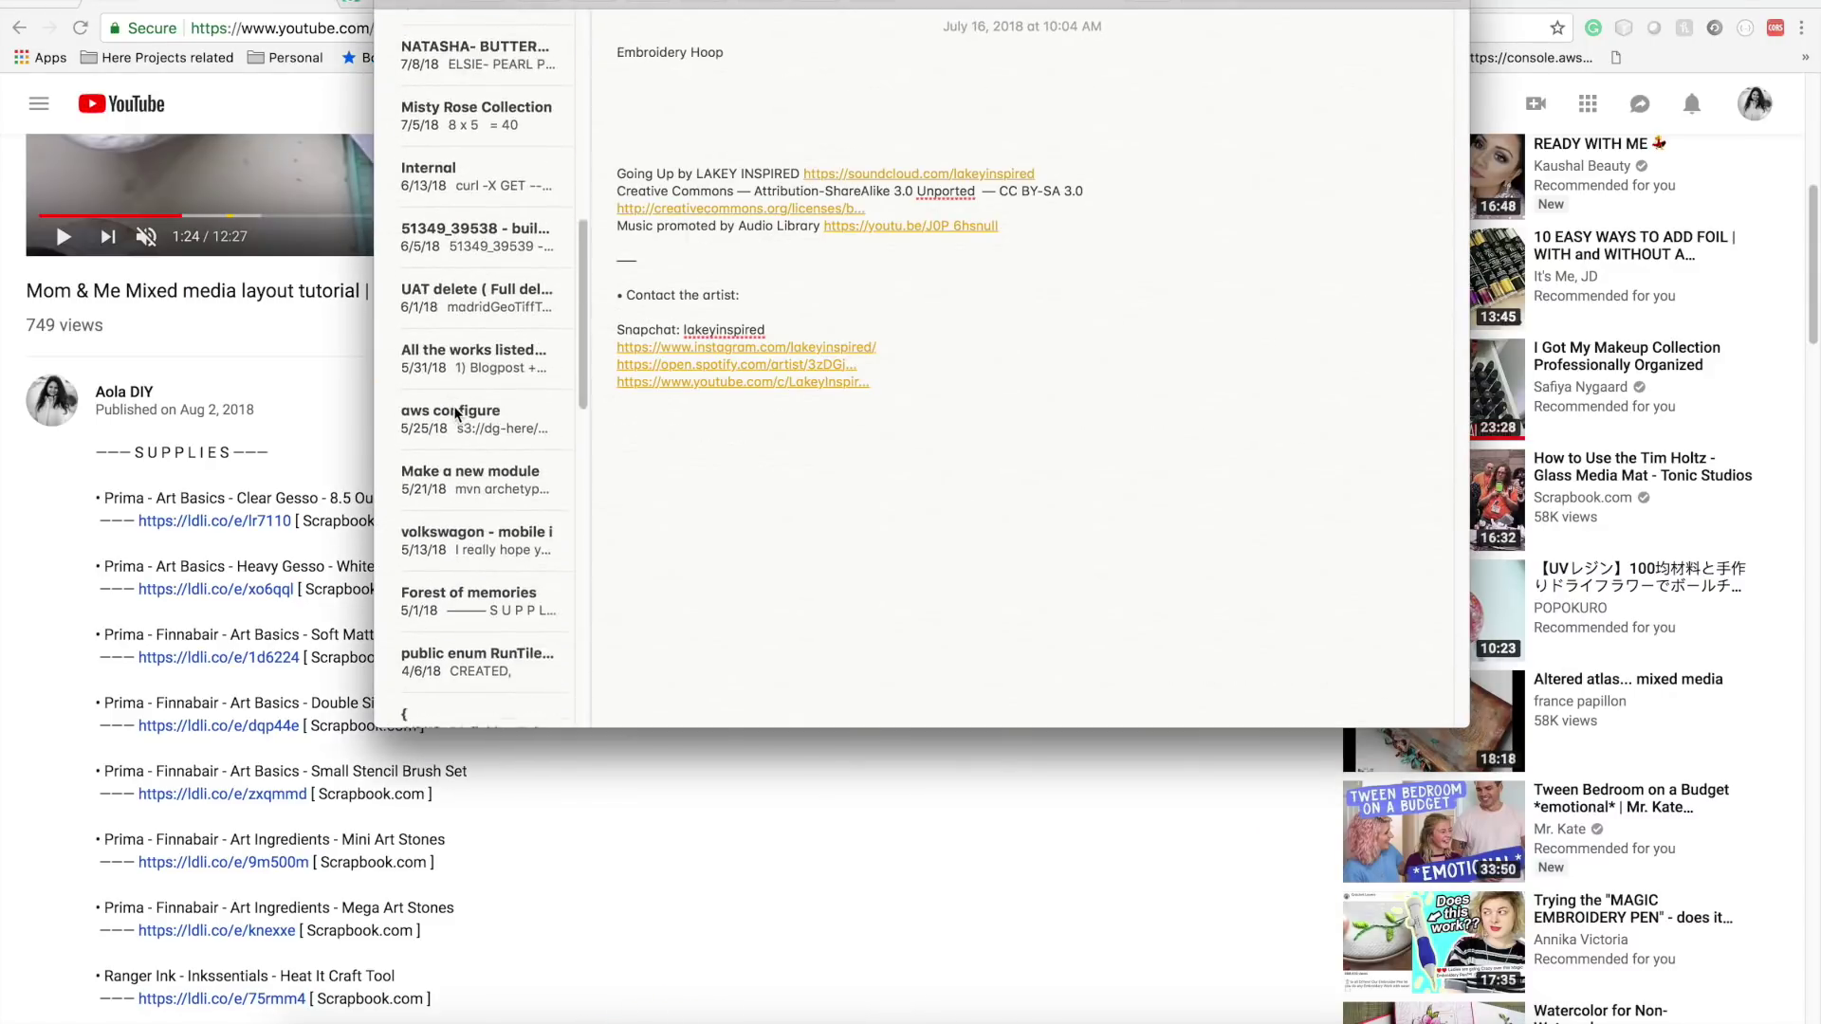
{"action": "left_click", "coordinate": [489, 277]}
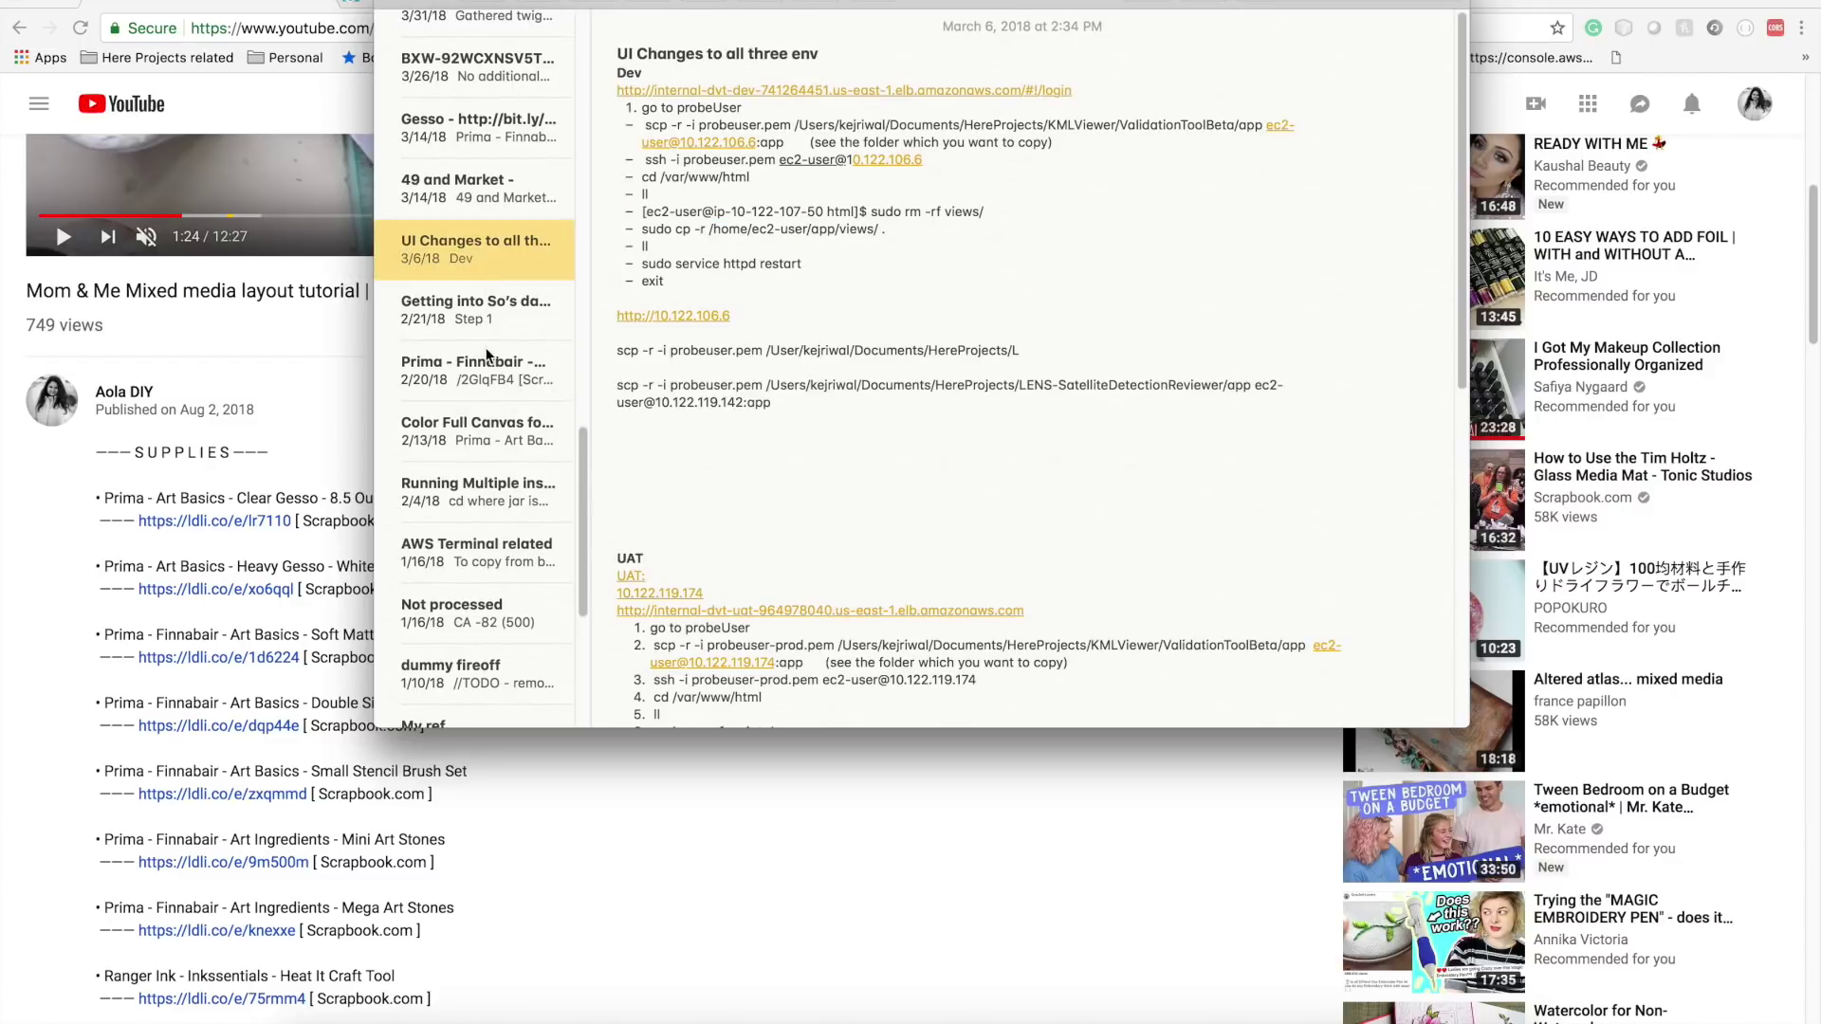
{"action": "scroll", "coordinate": [479, 313], "scroll_direction": "down", "scroll_amount": 5}
{"action": "scroll", "coordinate": [462, 343], "scroll_direction": "up", "scroll_amount": 5}
{"action": "scroll", "coordinate": [464, 343], "scroll_direction": "up", "scroll_amount": 1}
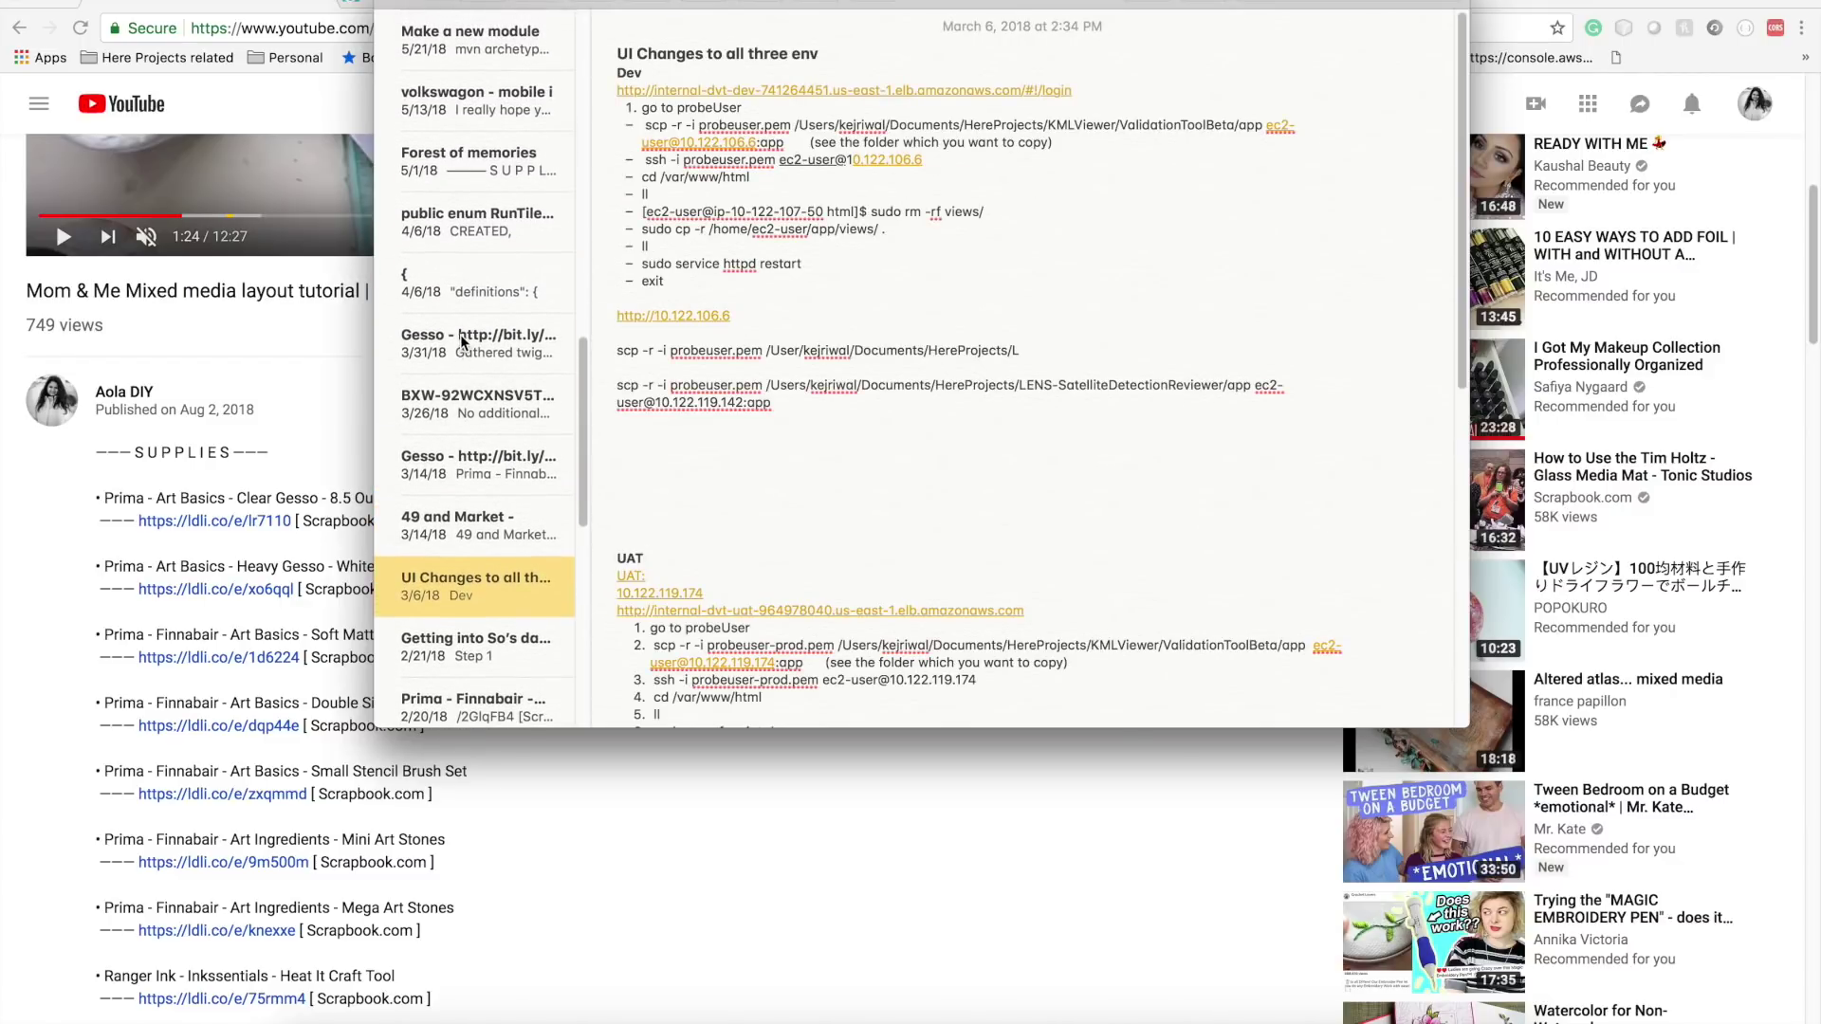
{"action": "left_click", "coordinate": [459, 334]}
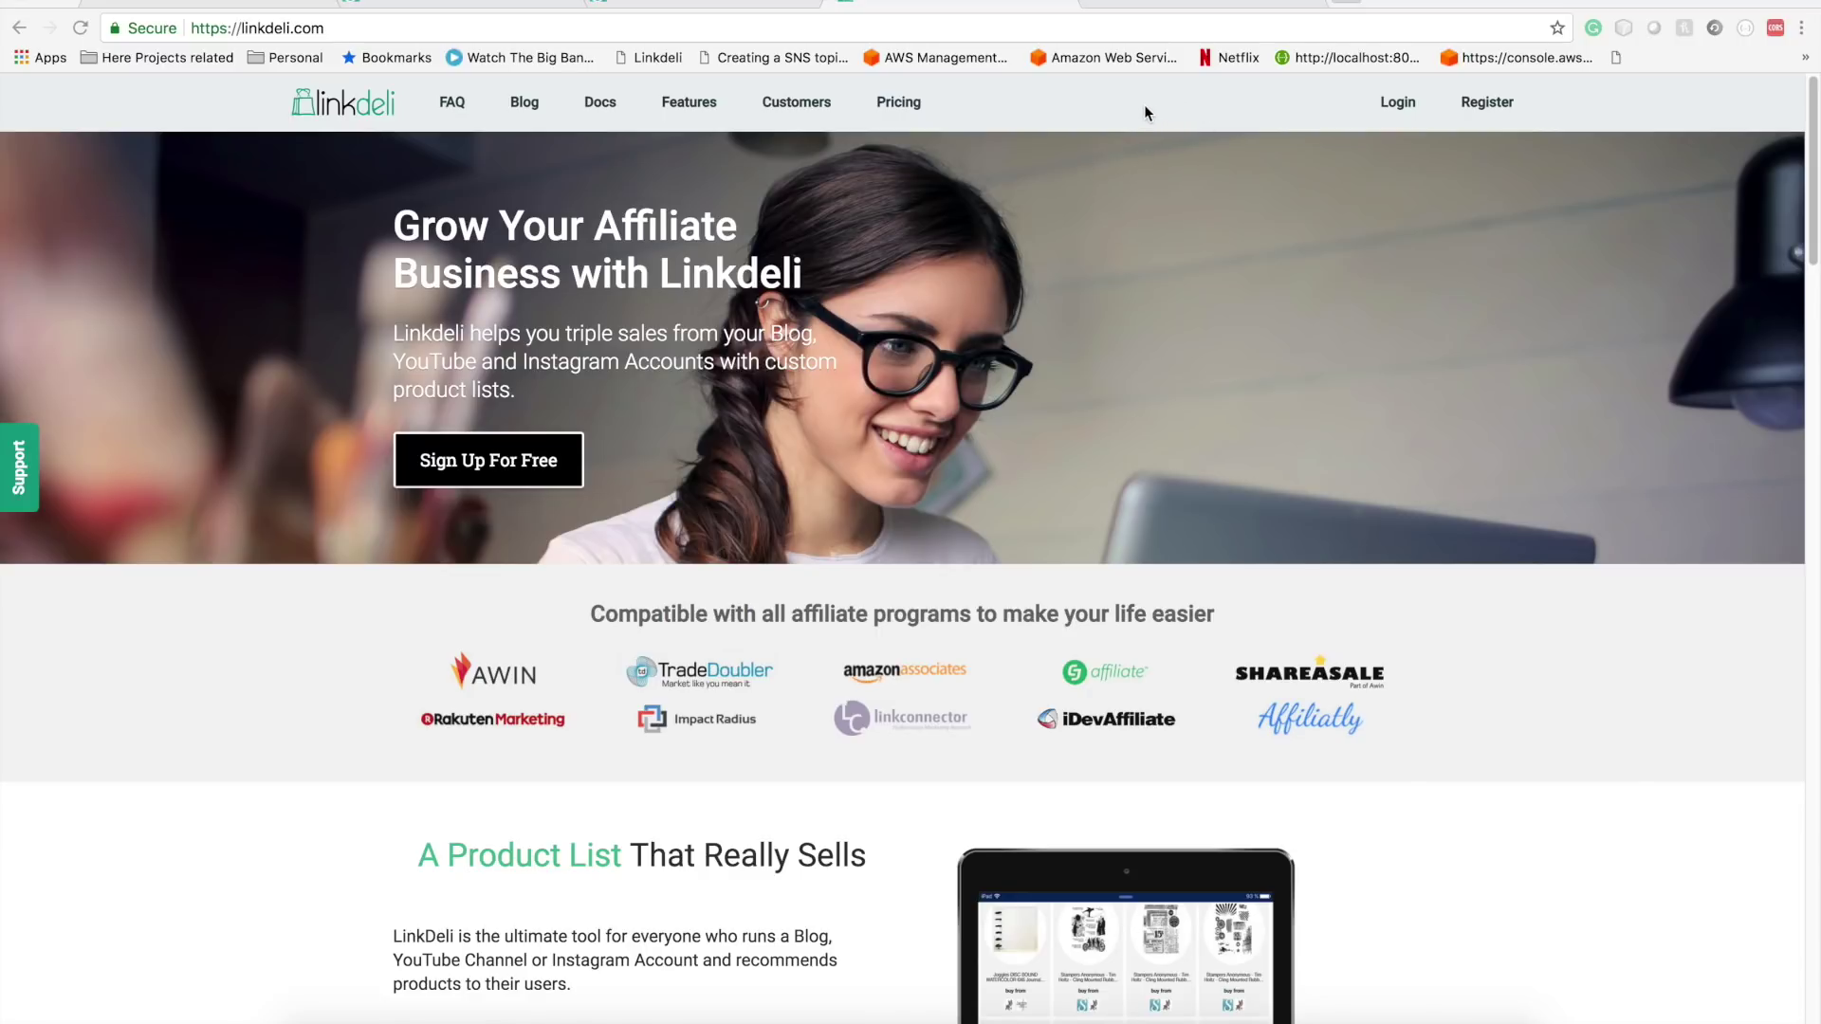
- Log in to Linkdeli with the account e-mail and password to reach the Lists page
{"action": "left_click", "coordinate": [1385, 106]}
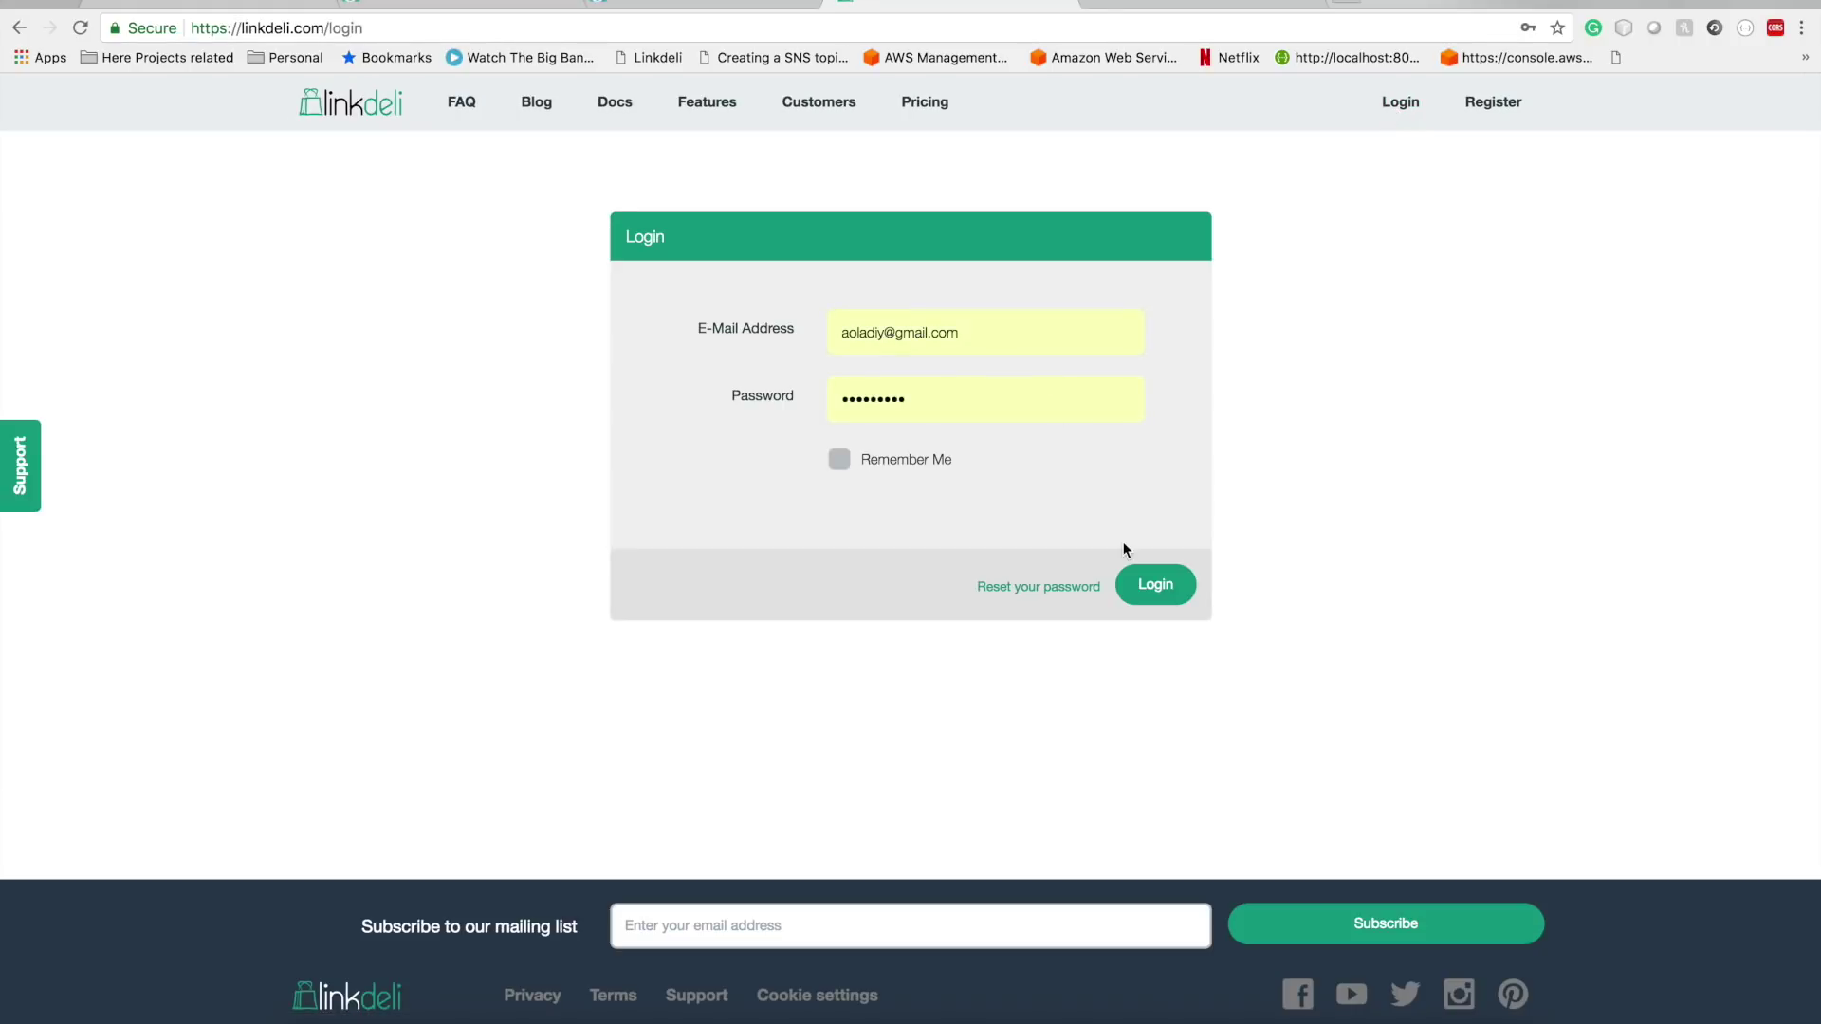
{"action": "left_click", "coordinate": [1167, 601]}
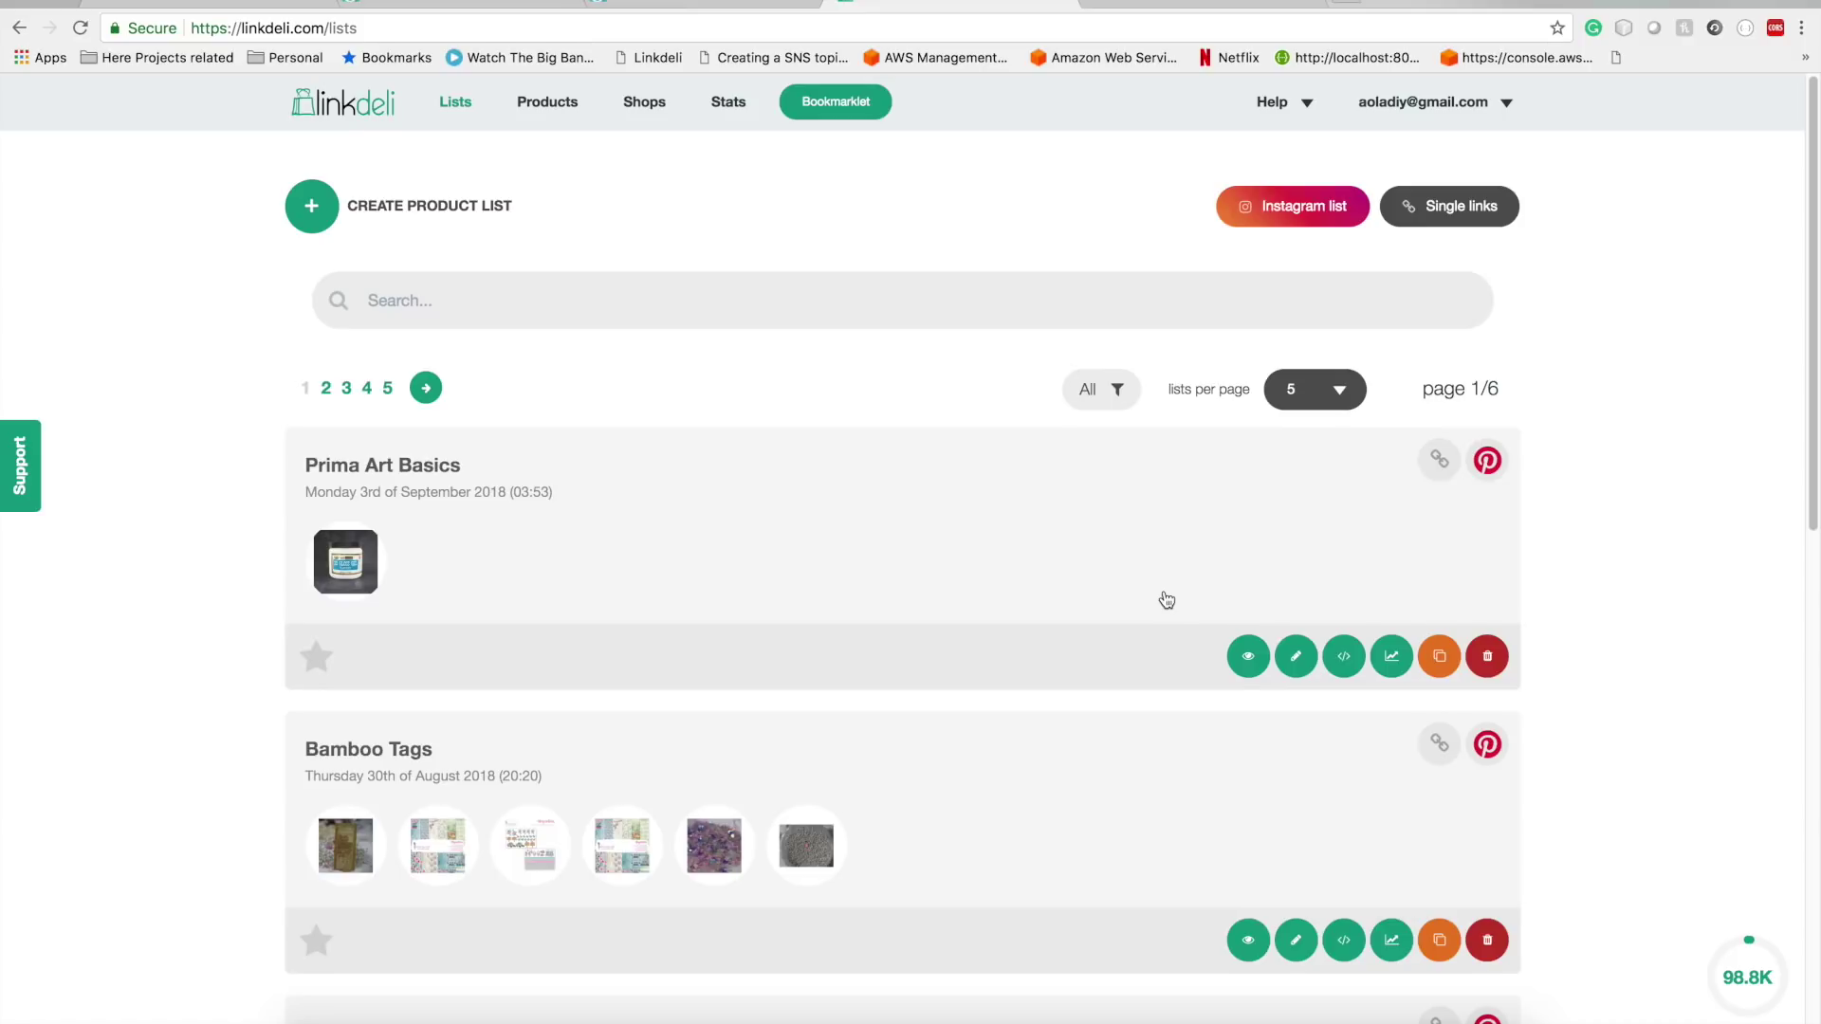
- Create a new list titled 'Prima Layout Mom', leaving the template set to 'no template'
{"action": "left_click", "coordinate": [313, 208]}
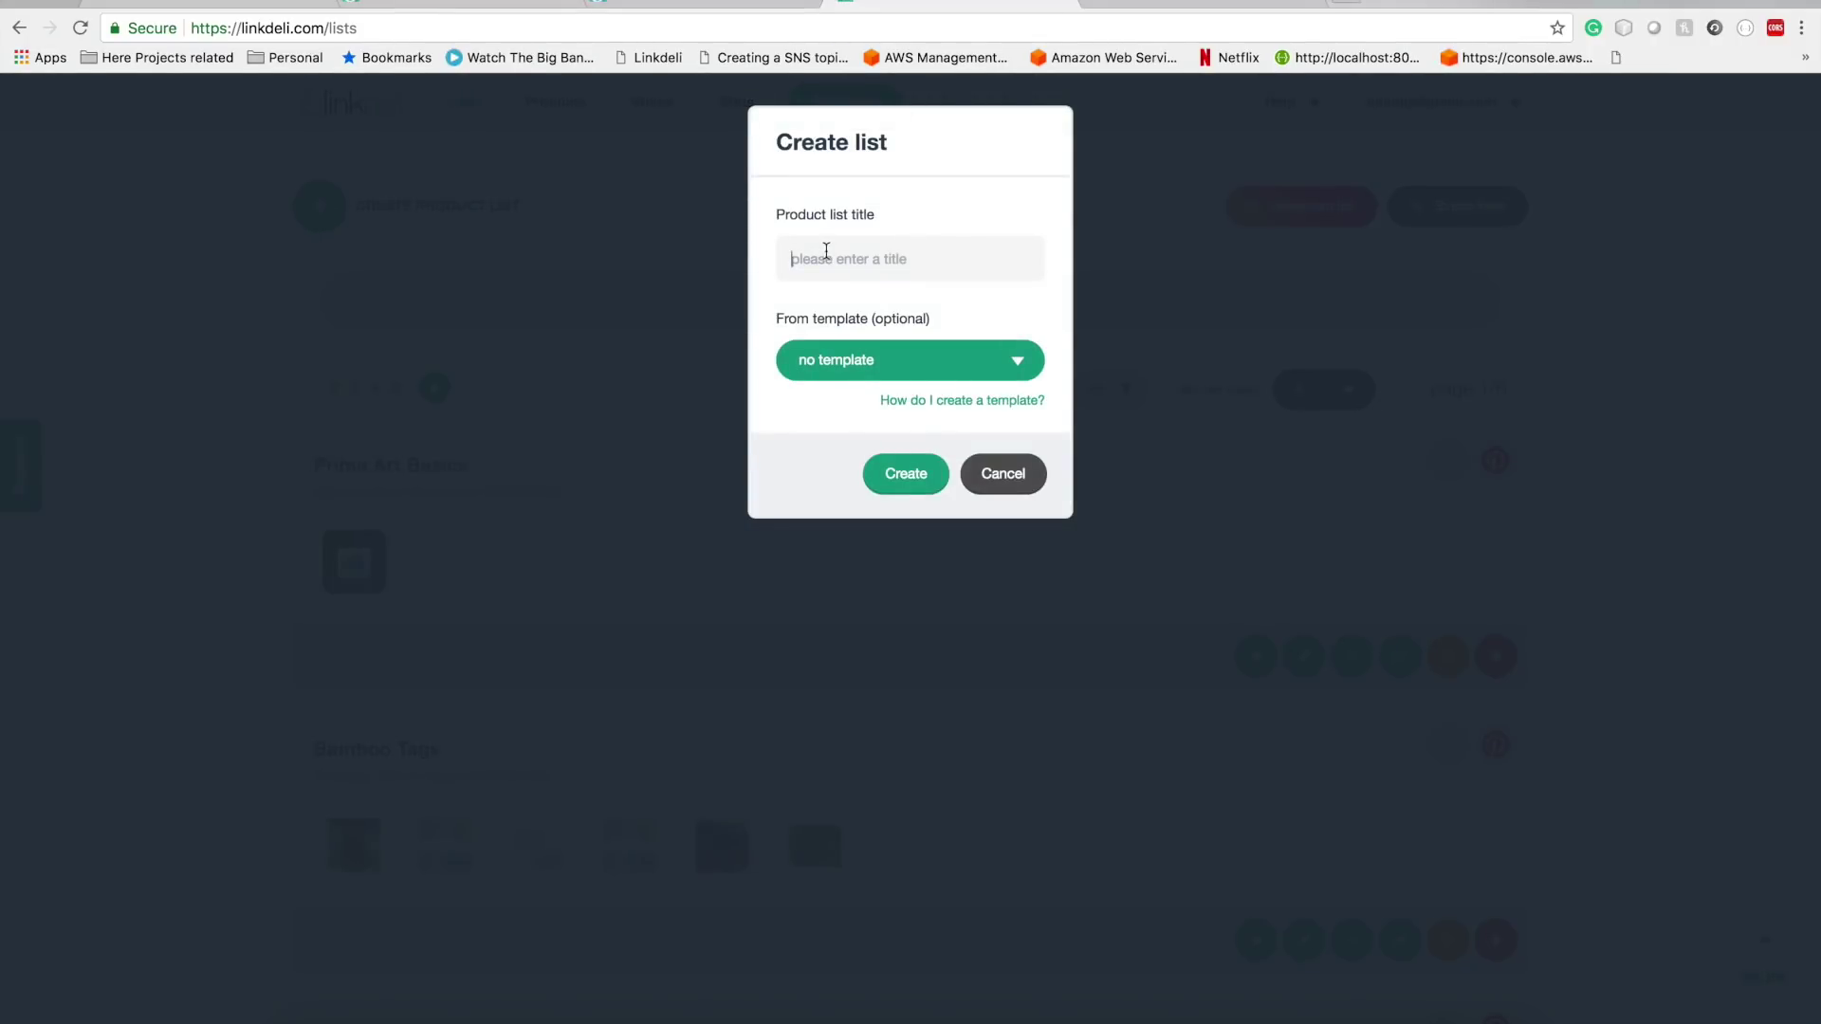
{"action": "type", "text": "Pr"}
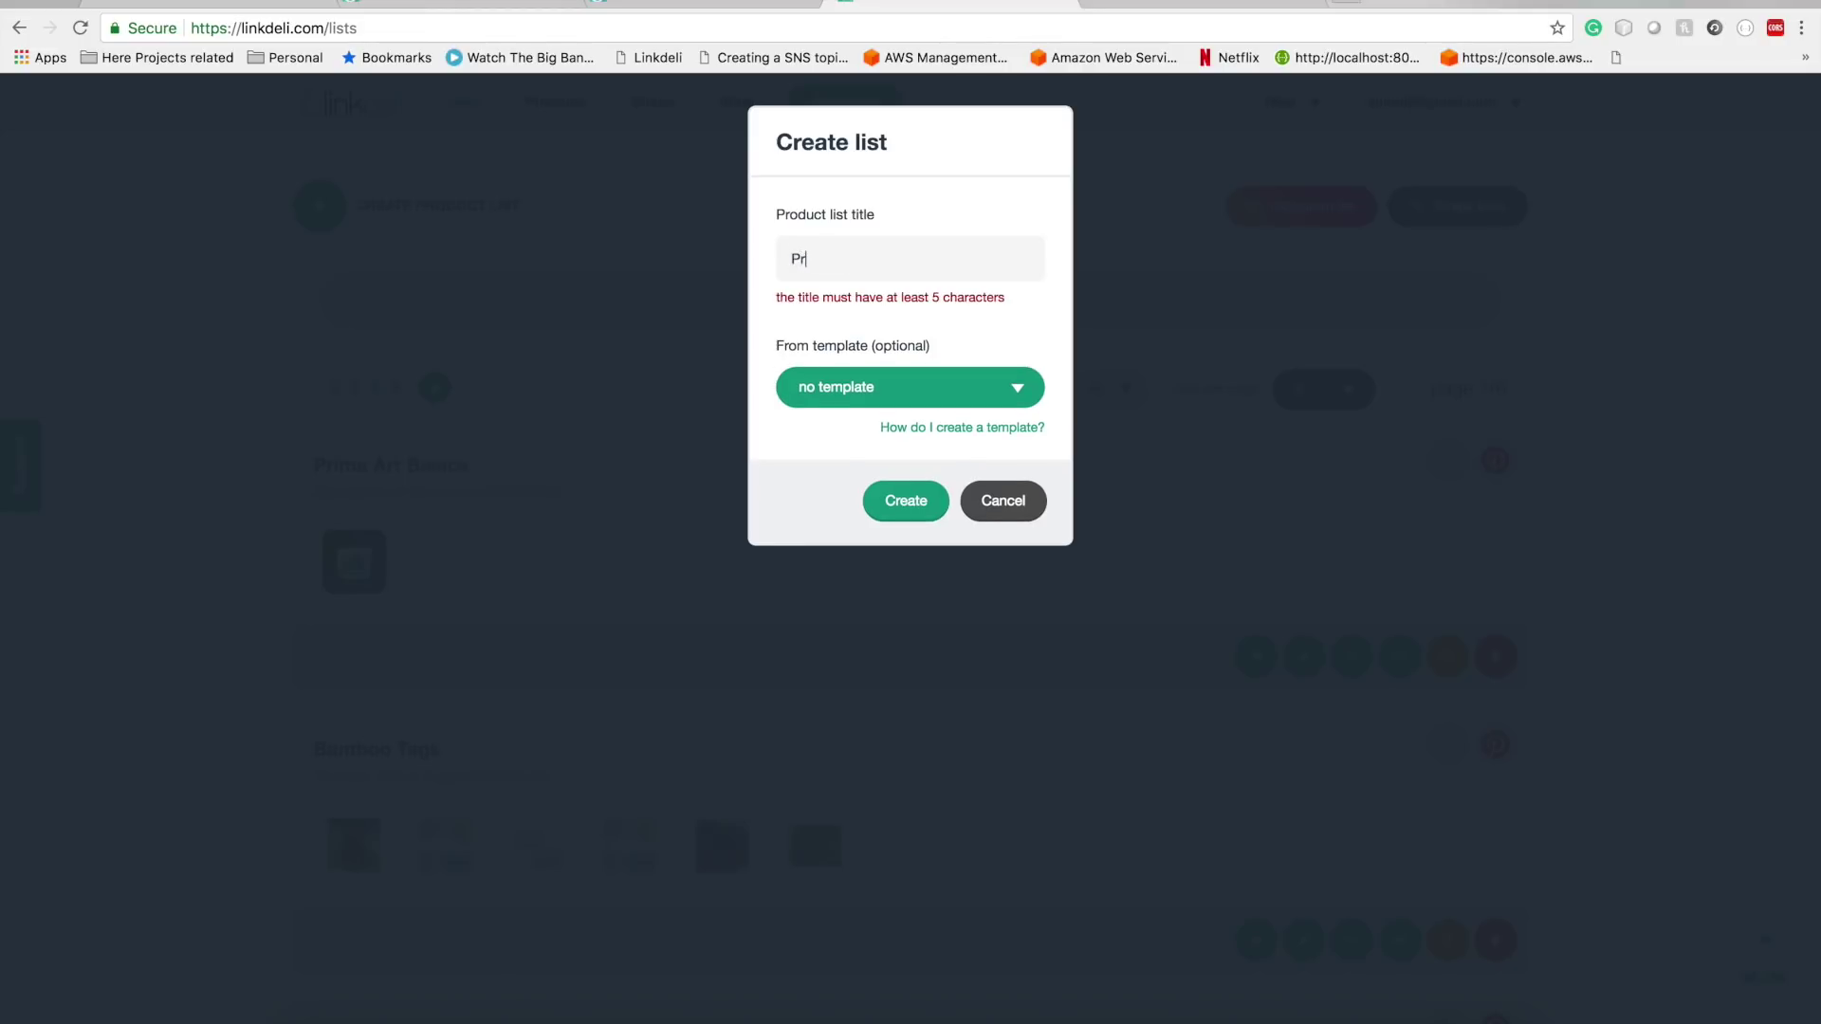
{"action": "type", "text": "ima Lay"}
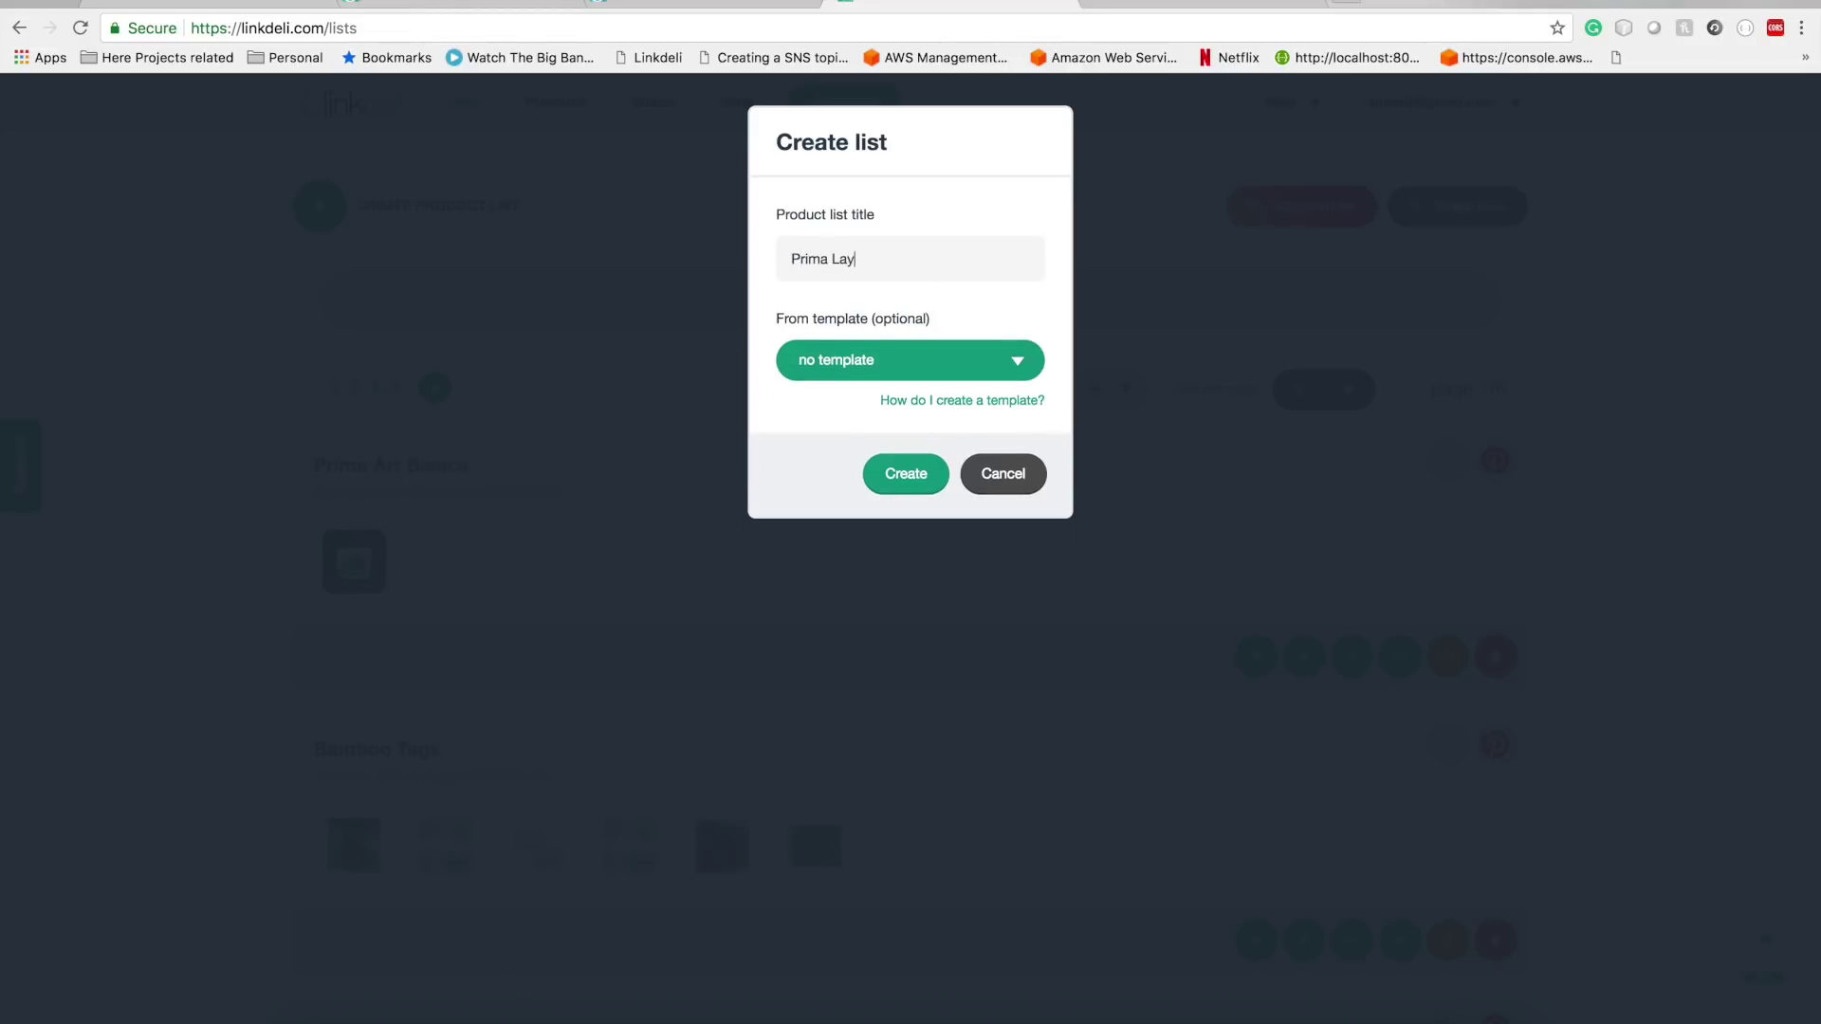
{"action": "type", "text": "out Mom"}
{"action": "left_click", "coordinate": [946, 368]}
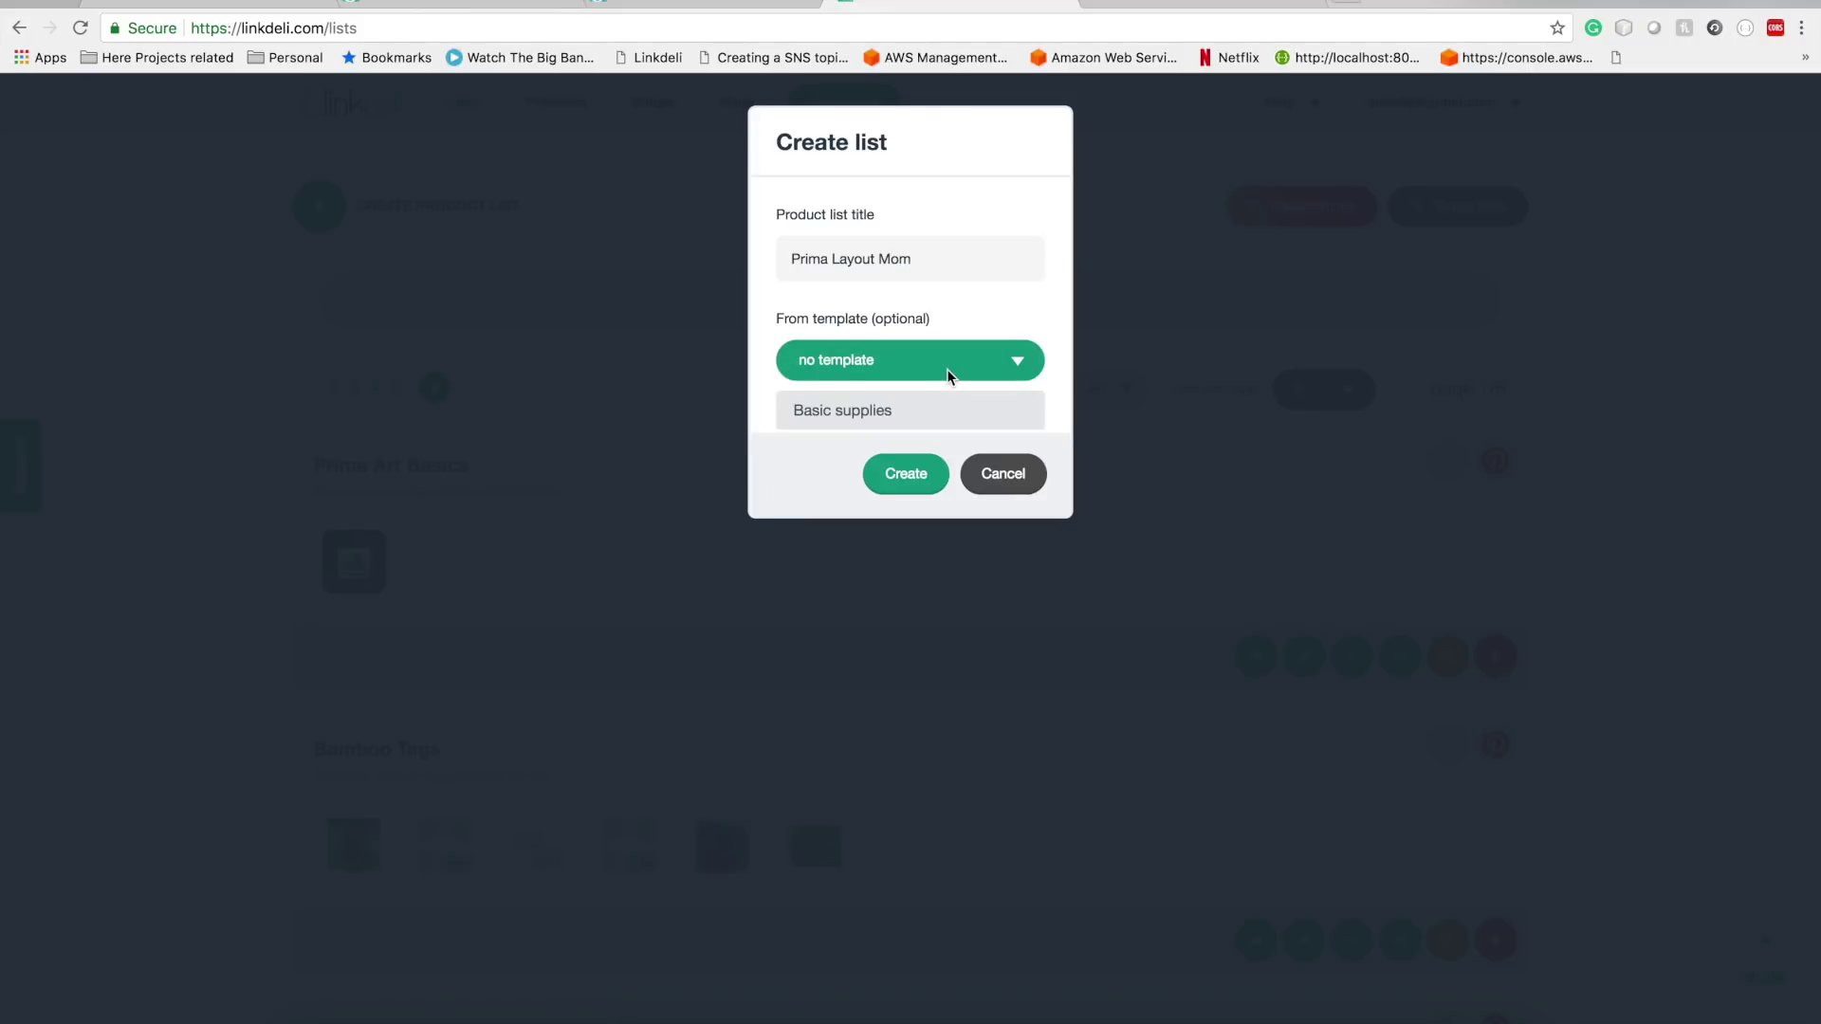
{"action": "left_click", "coordinate": [972, 316]}
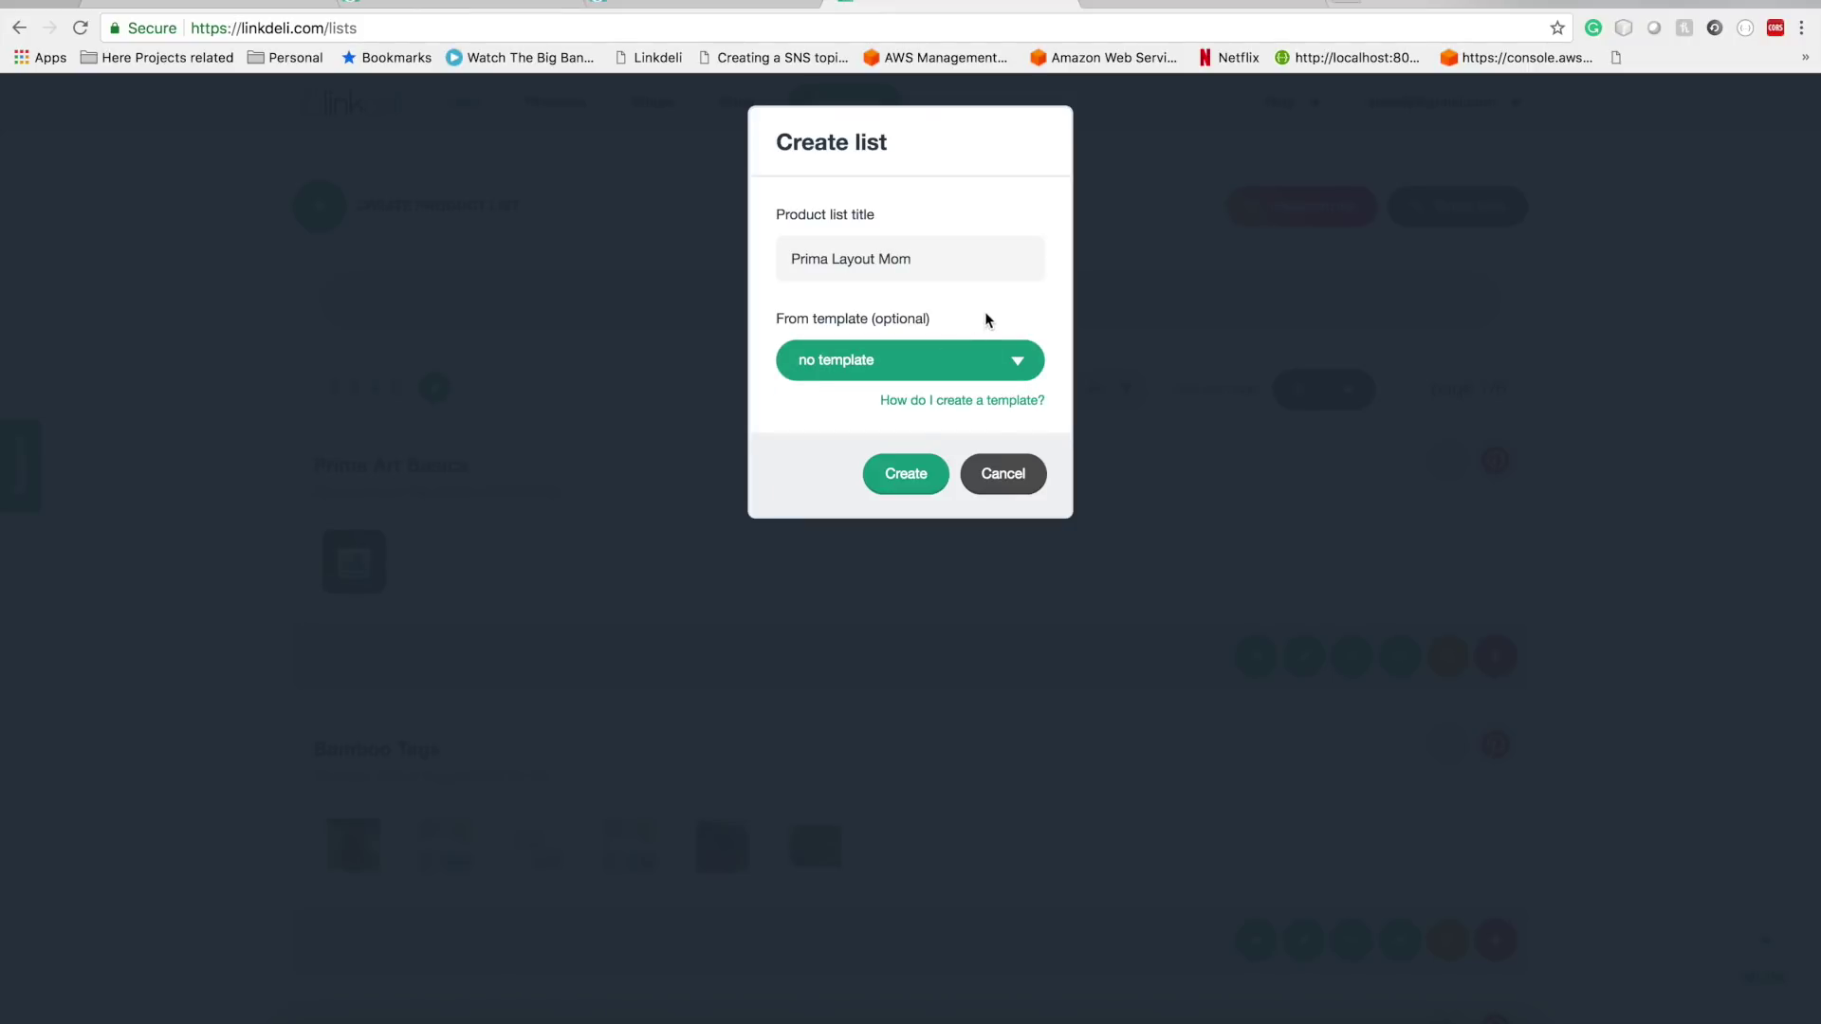
{"action": "left_click", "coordinate": [918, 475]}
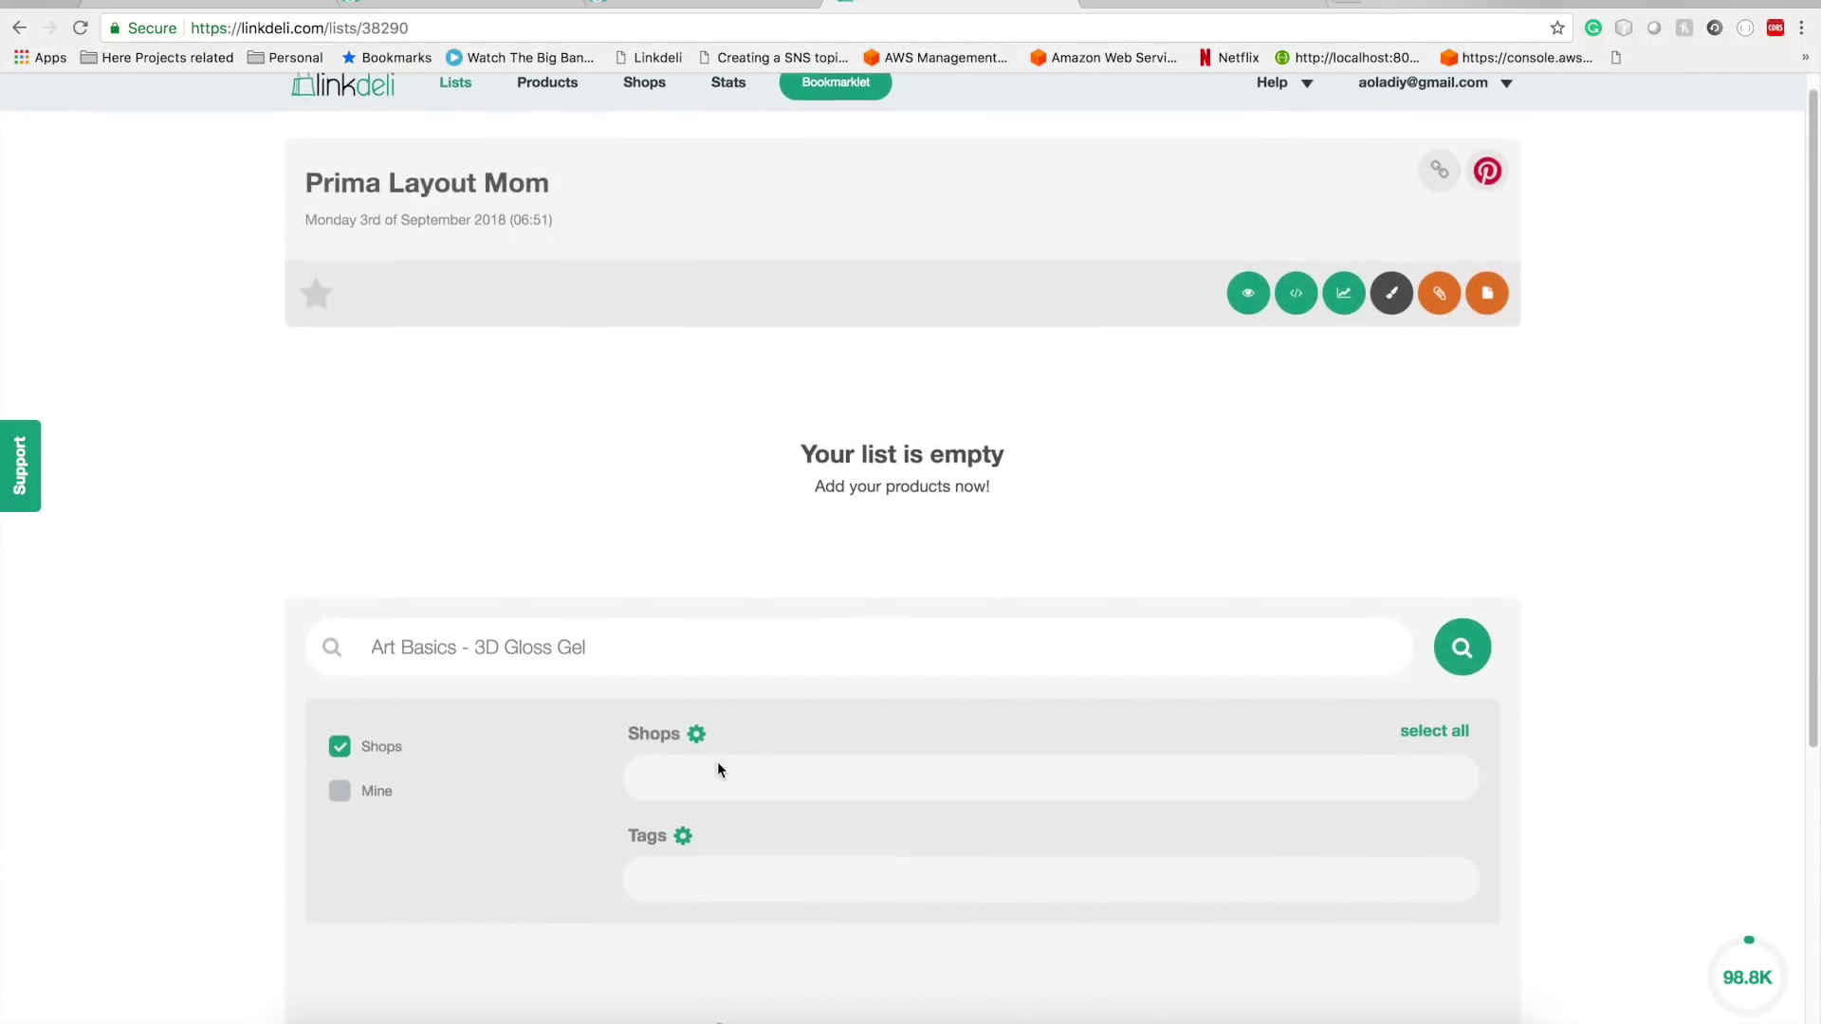
- Clear the search, search 'Gesso', and append the first Prima Marketing Gesso result
{"action": "scroll", "coordinate": [717, 760], "scroll_direction": "down", "scroll_amount": 2}
{"action": "left_click", "coordinate": [611, 481]}
{"action": "key", "text": "ctrl+a"}
{"action": "key", "text": "BackSpace"}
{"action": "left_click", "coordinate": [477, 587]}
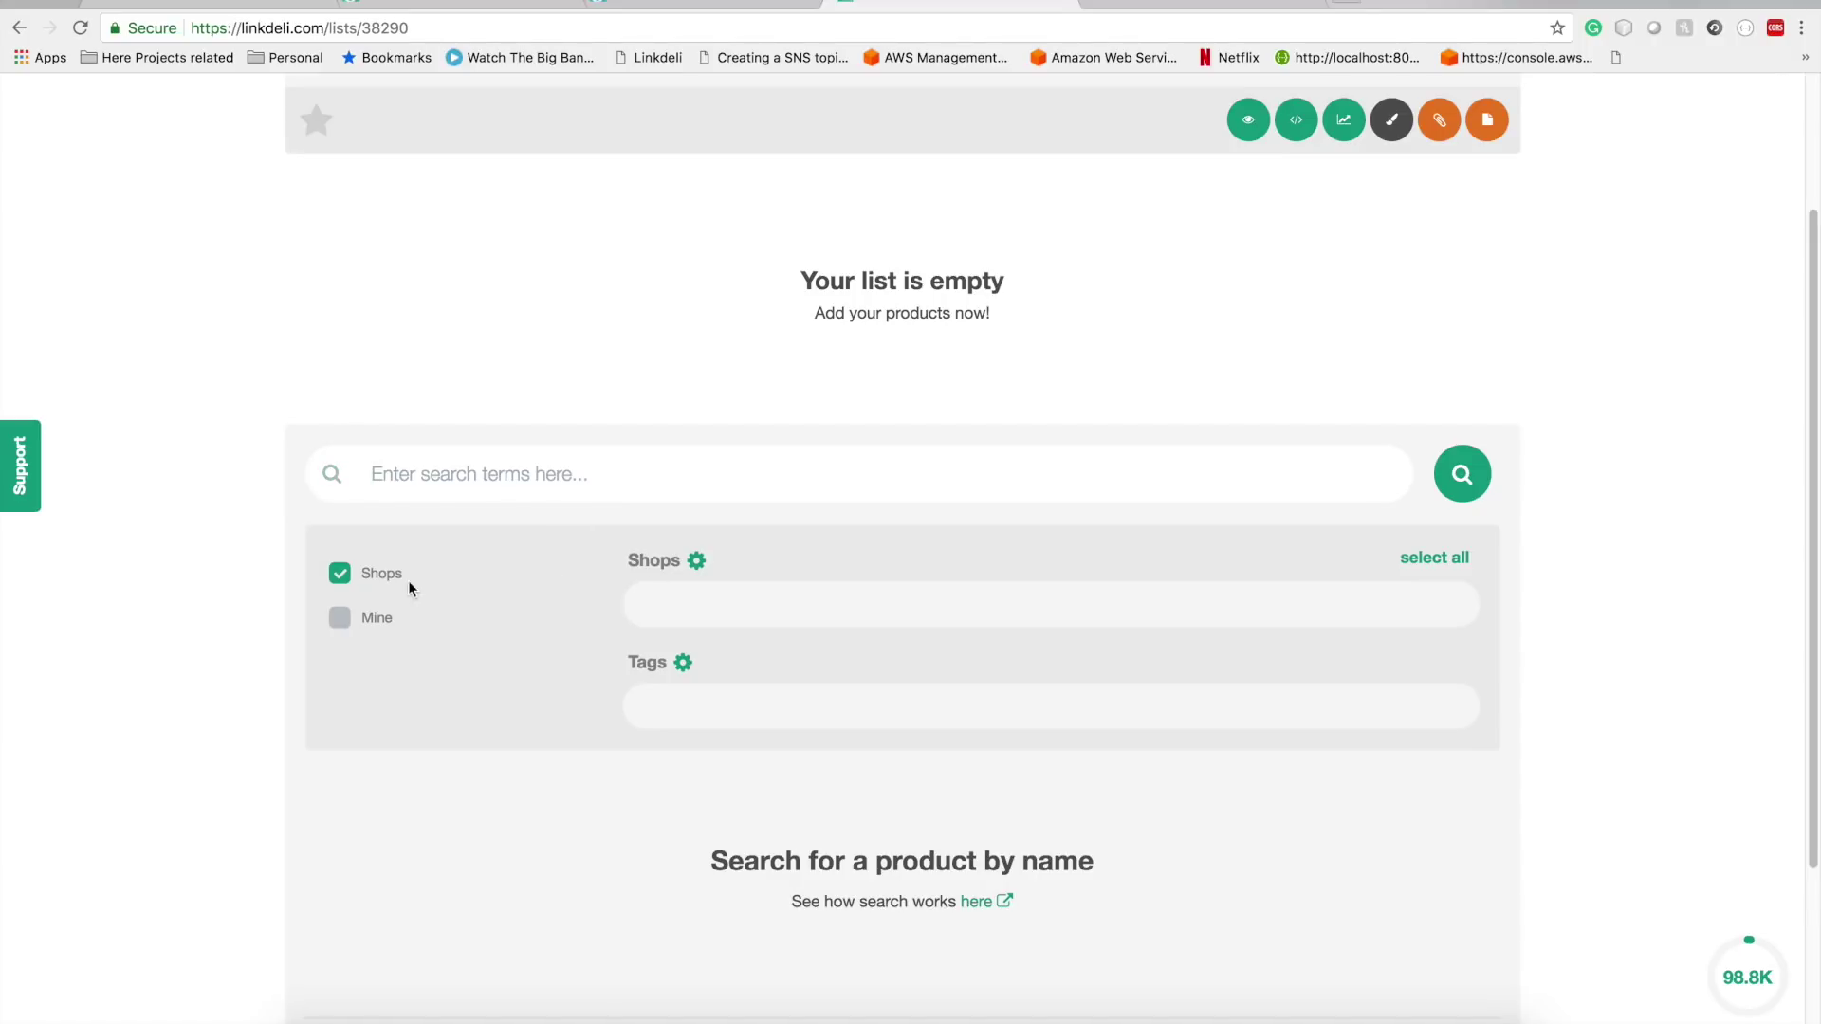
{"action": "left_click", "coordinate": [551, 486]}
{"action": "type", "text": "Gesso"}
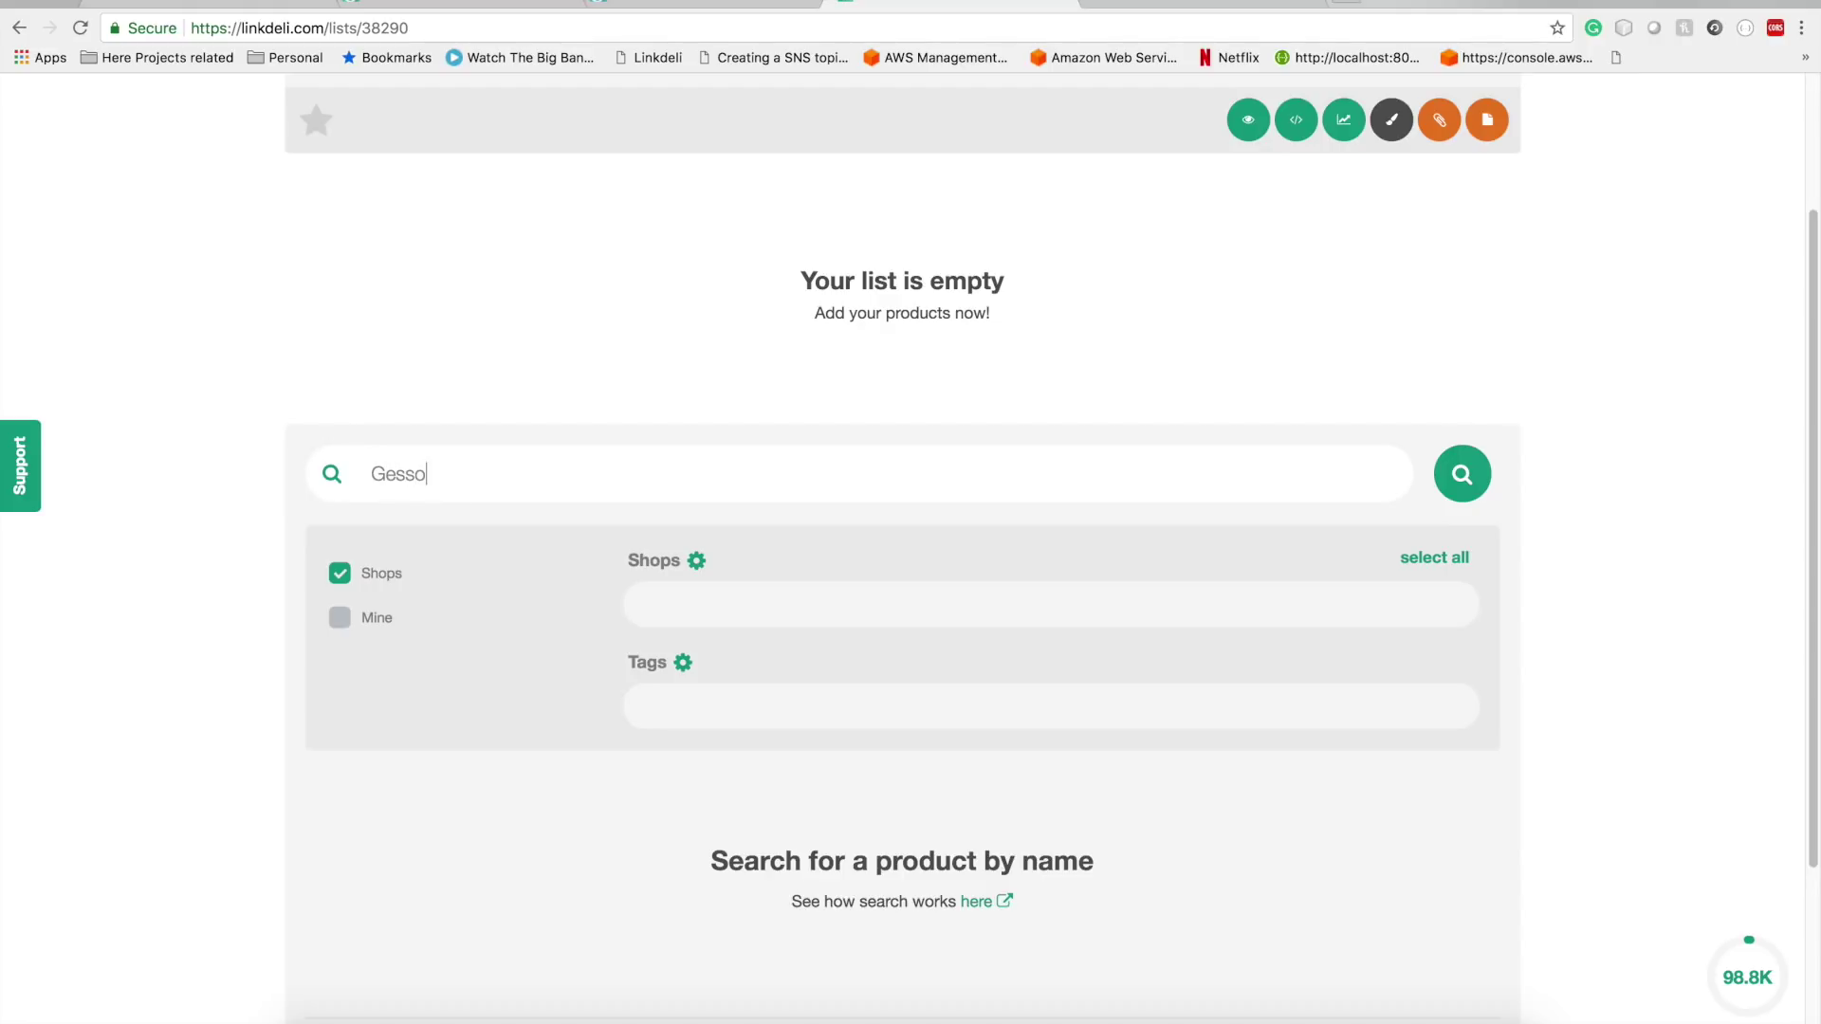
{"action": "key", "text": "Return"}
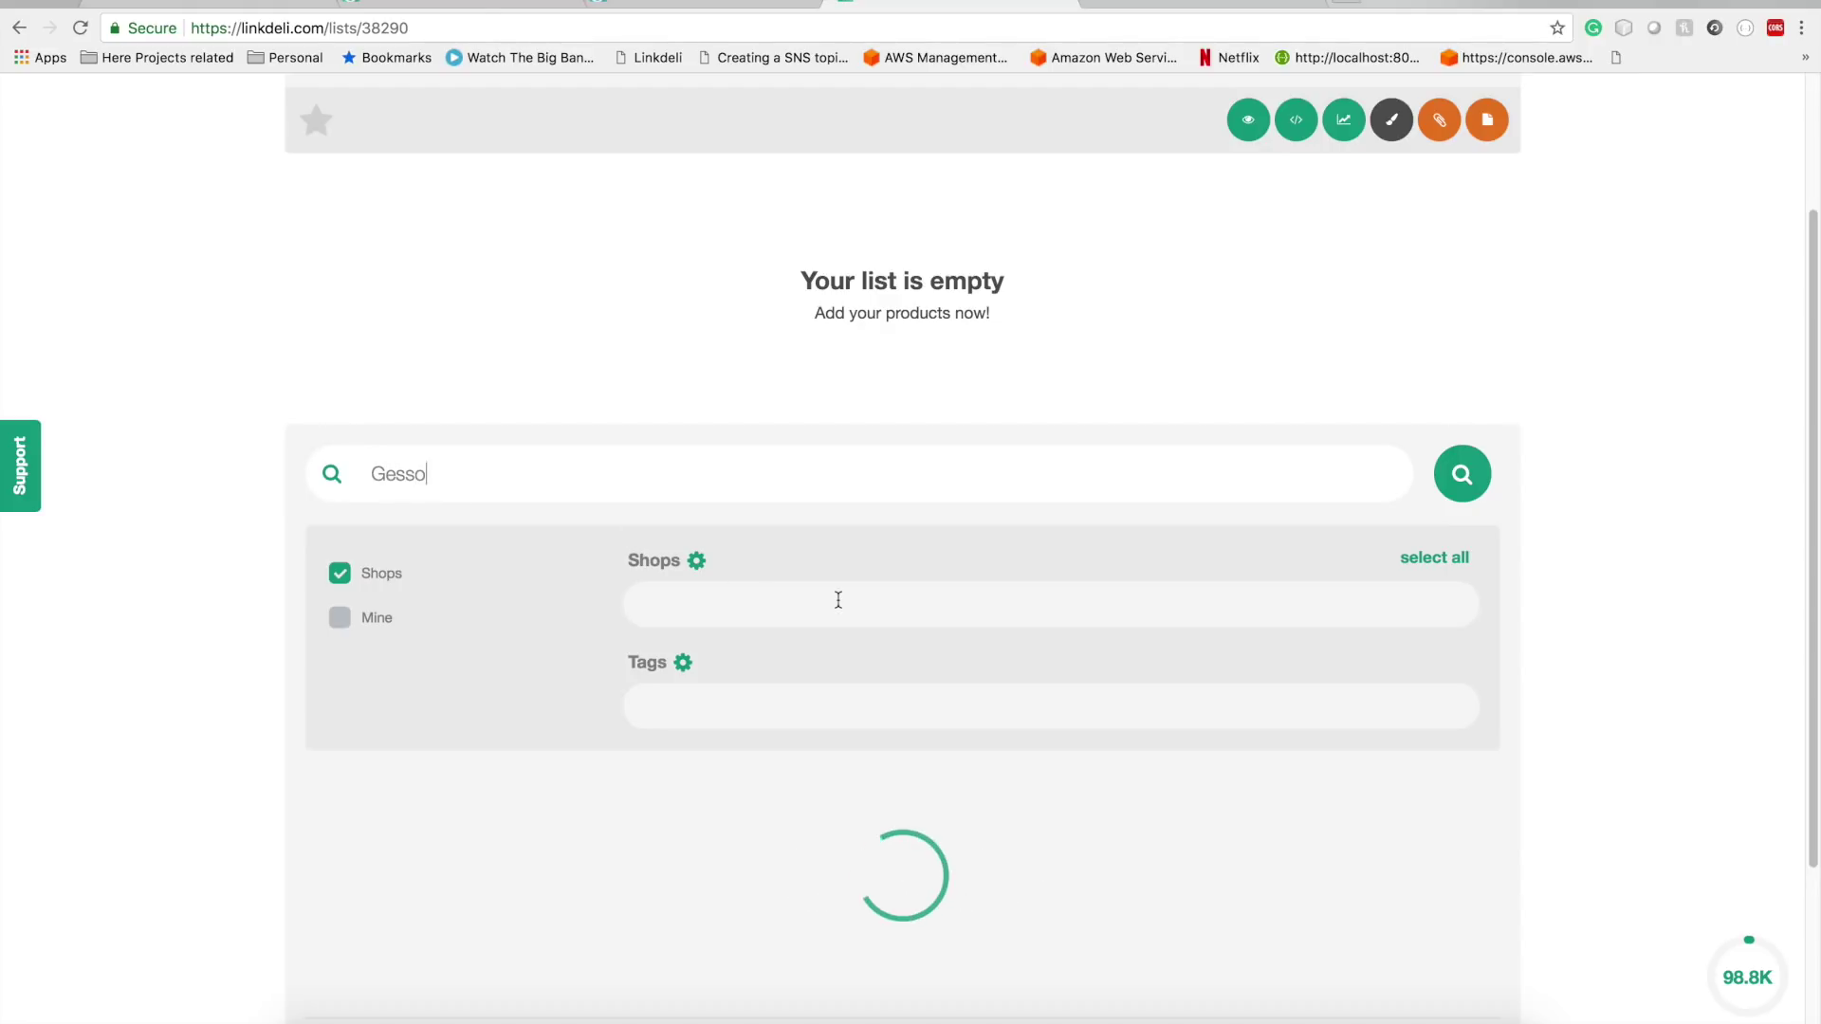
{"action": "scroll", "coordinate": [984, 639], "scroll_direction": "down", "scroll_amount": 2}
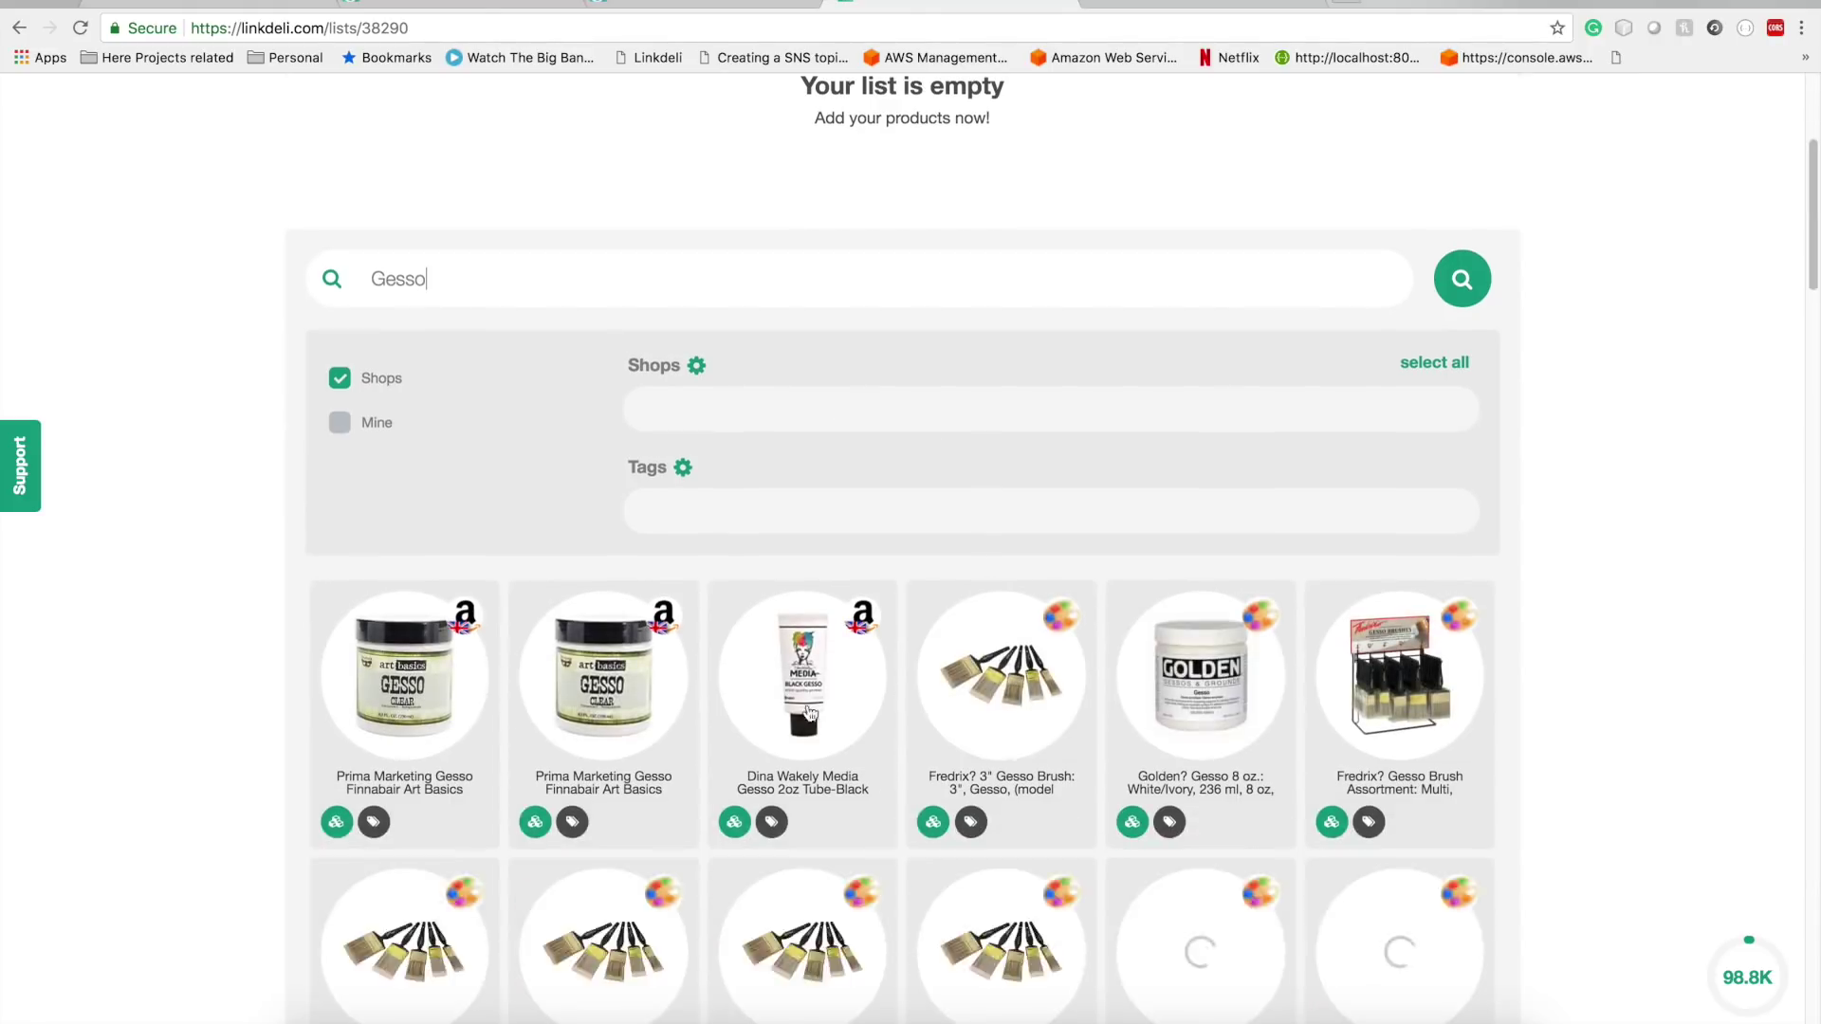
{"action": "mouse_move", "coordinate": [395, 721]}
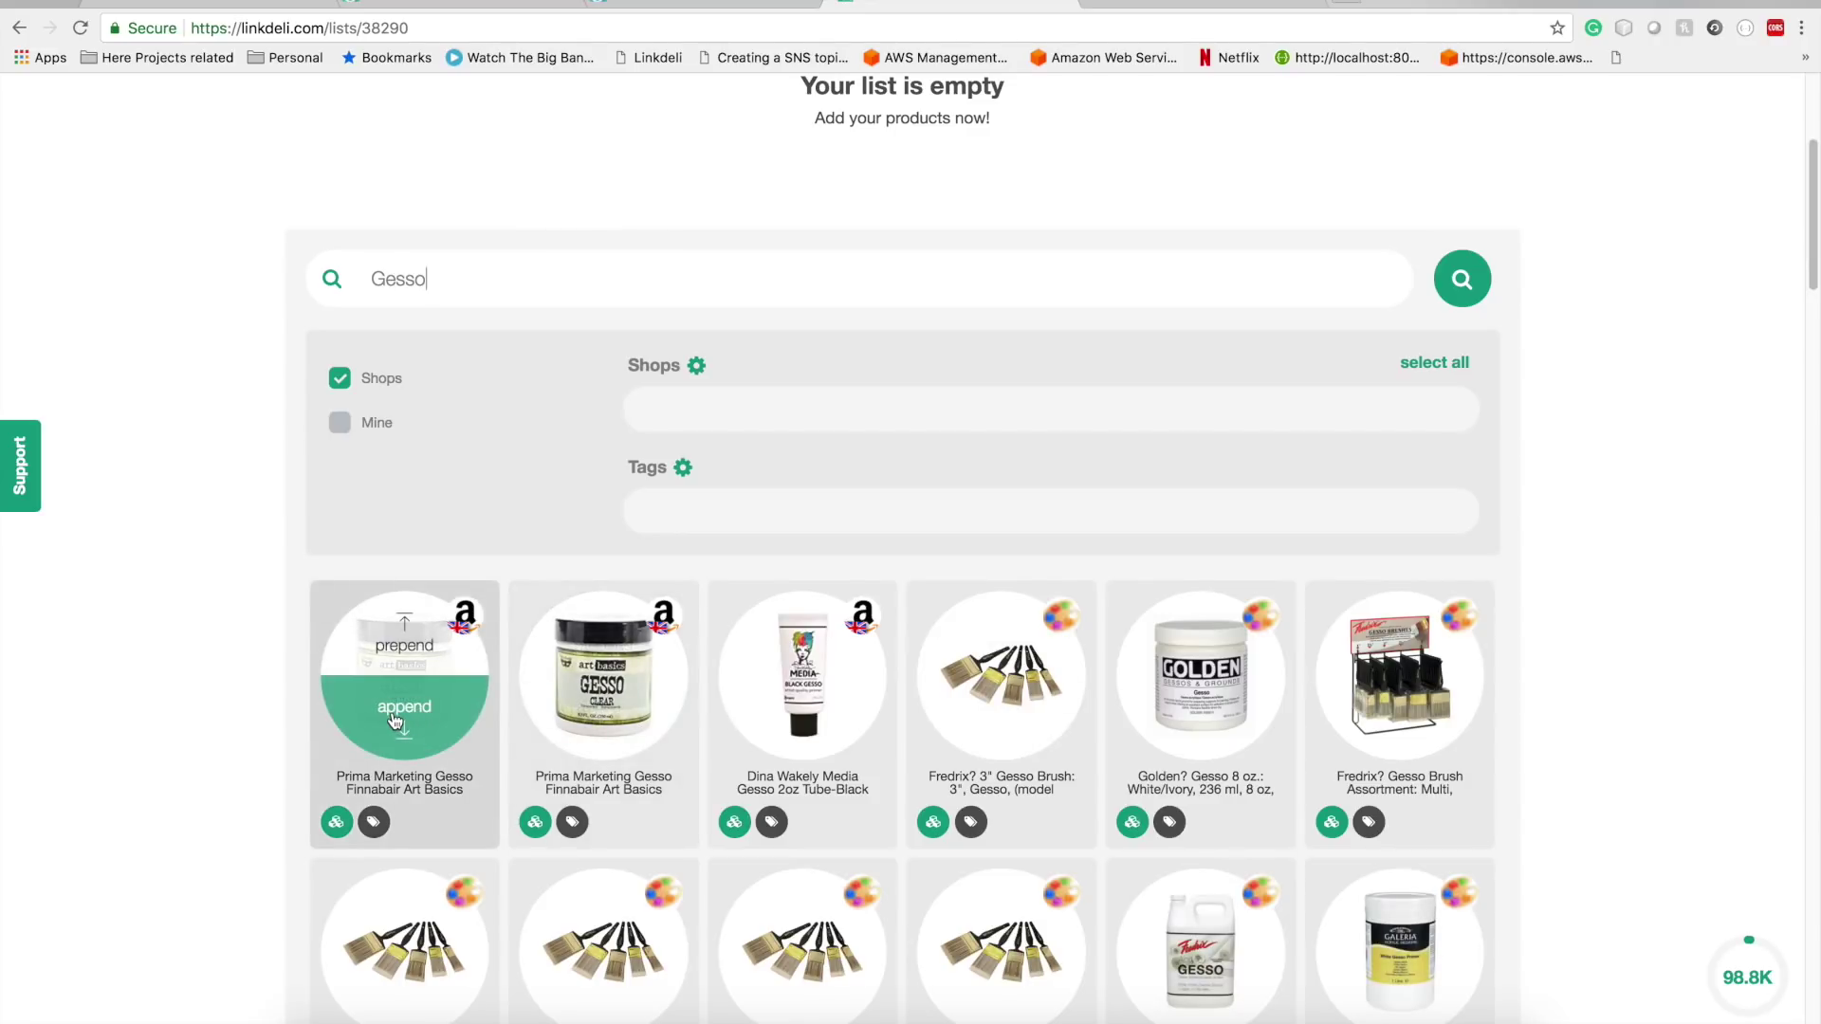
{"action": "left_click", "coordinate": [394, 721]}
- Search 'flowers' and append the TD Altenew stamp set and Jeanine's Art Classic flowers die
{"action": "double_click", "coordinate": [308, 477]}
{"action": "key", "text": "BackSpace"}
{"action": "type", "text": "flowers"}
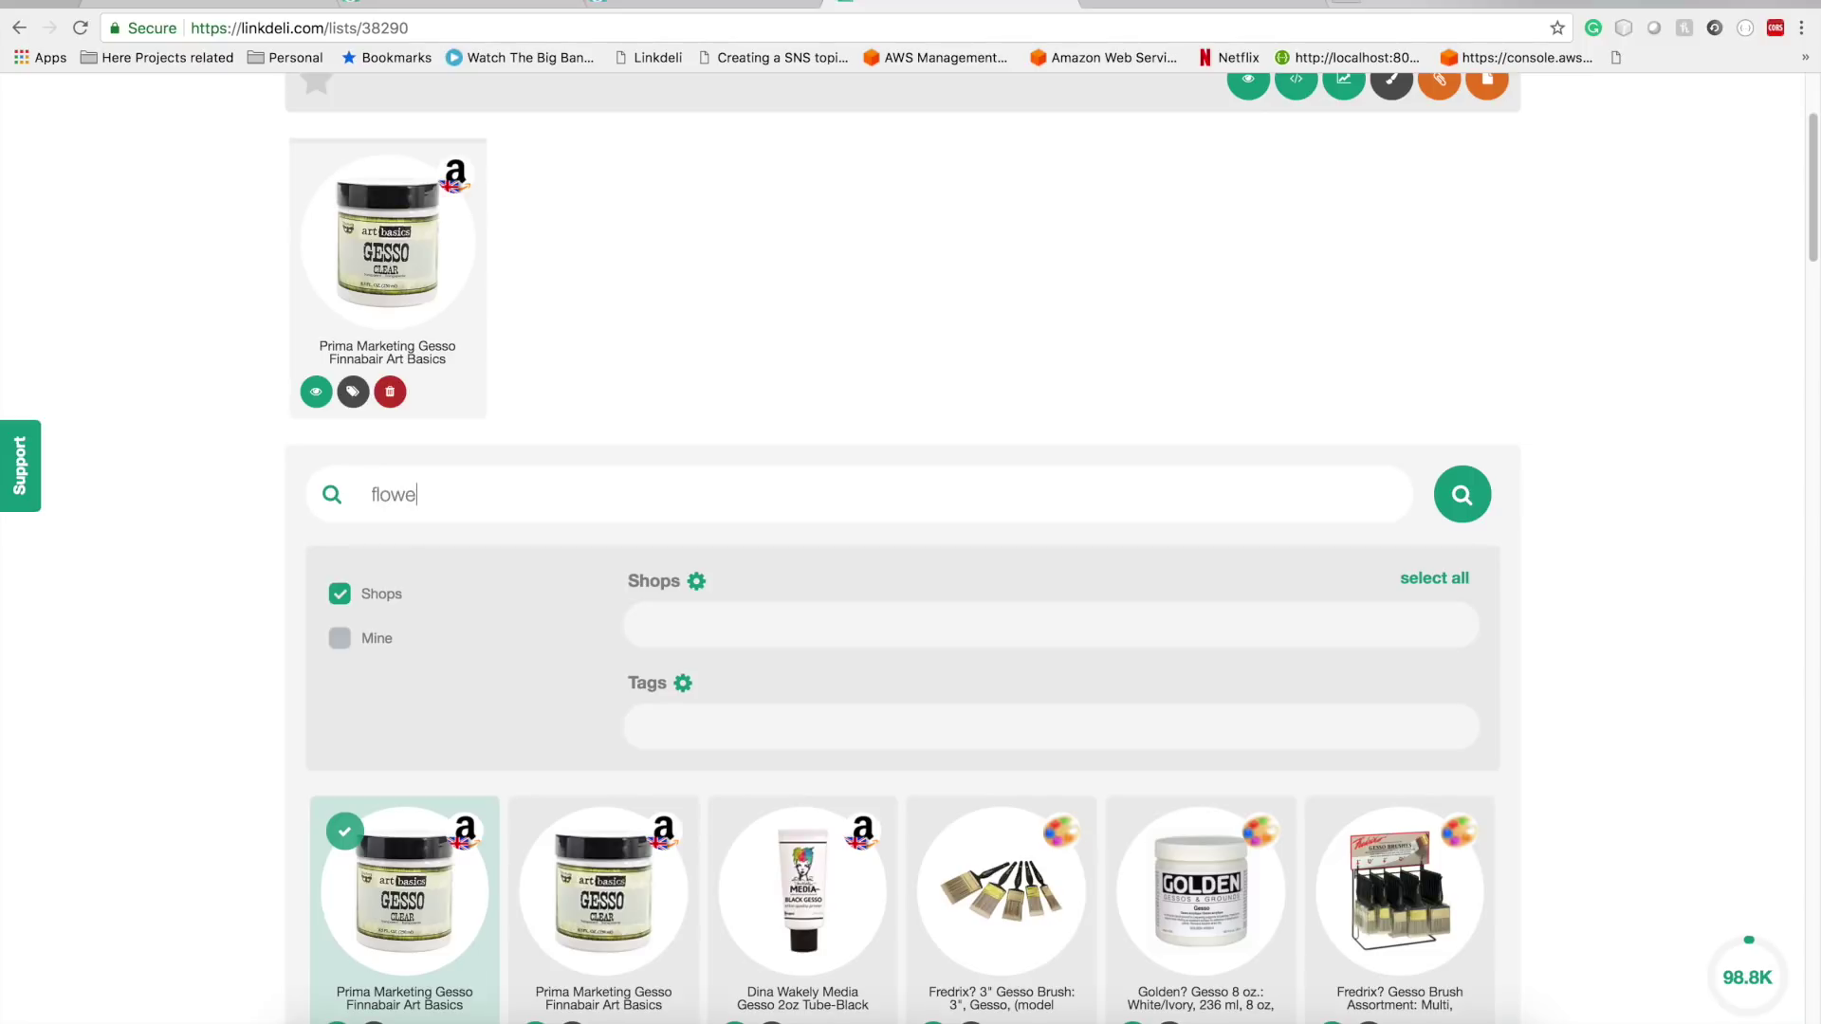
{"action": "key", "text": "Return"}
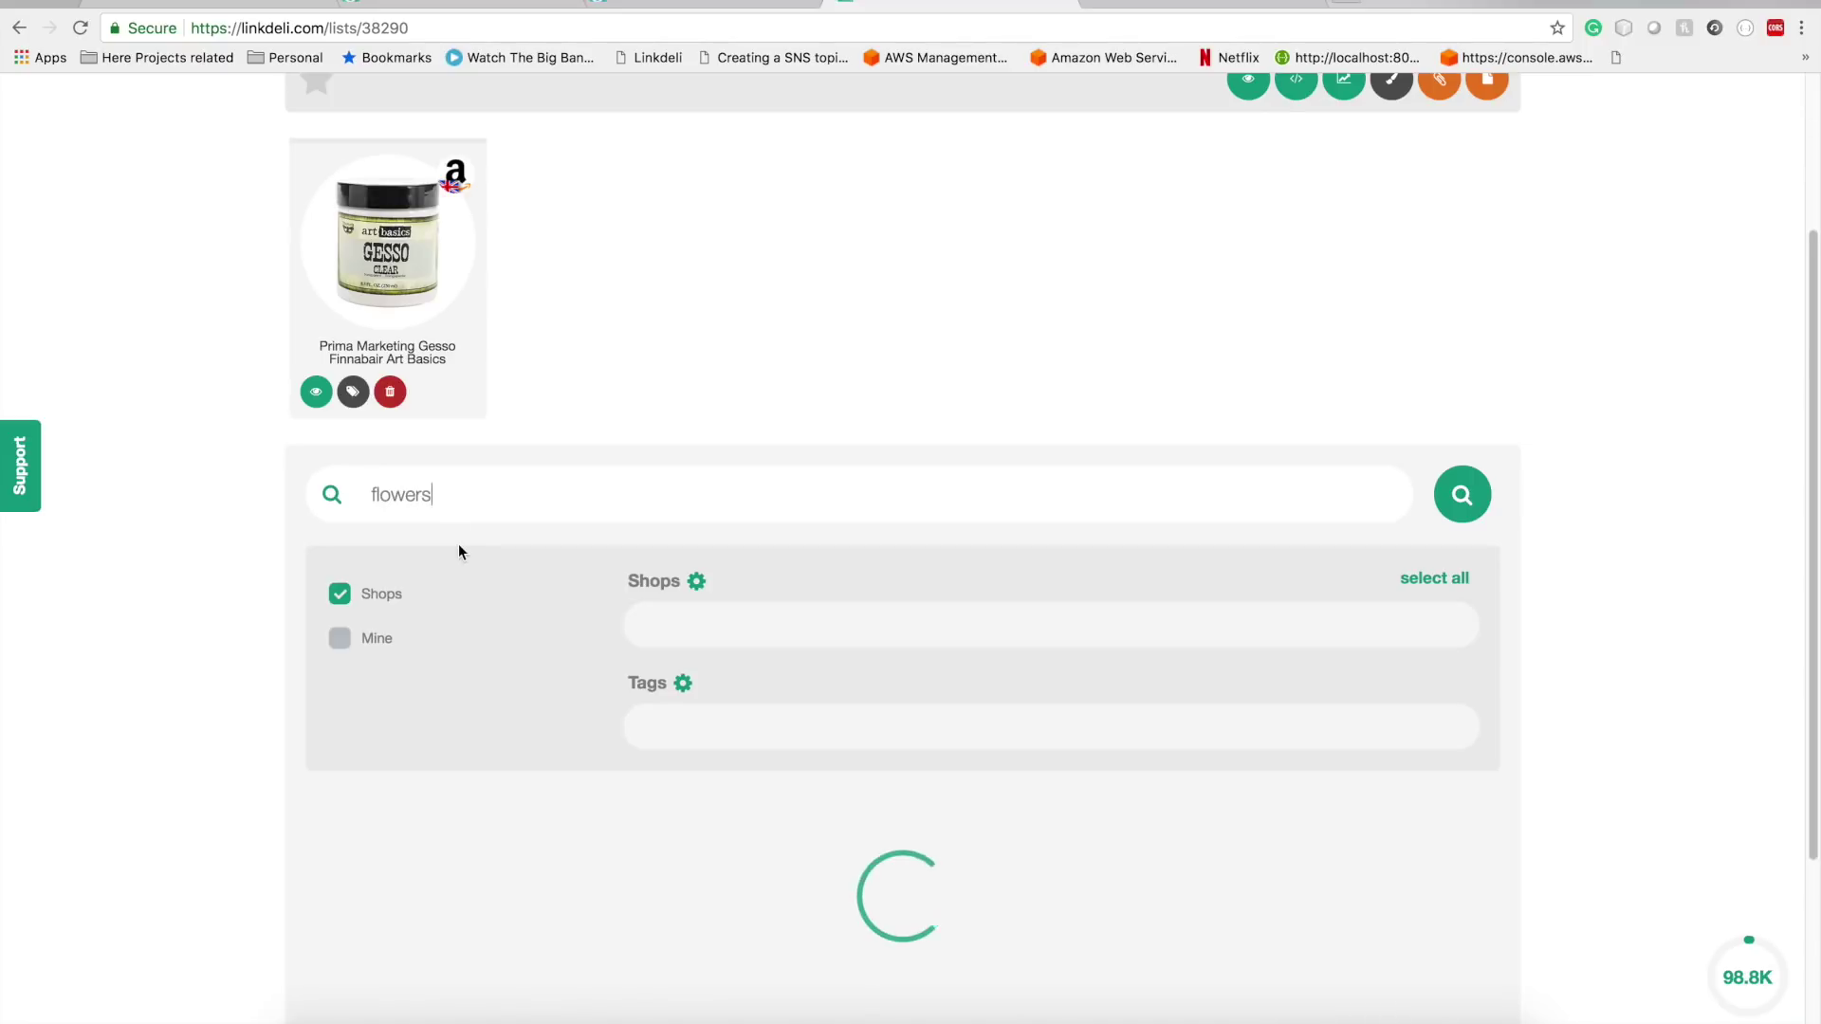
{"action": "scroll", "coordinate": [458, 543], "scroll_direction": "down", "scroll_amount": 3}
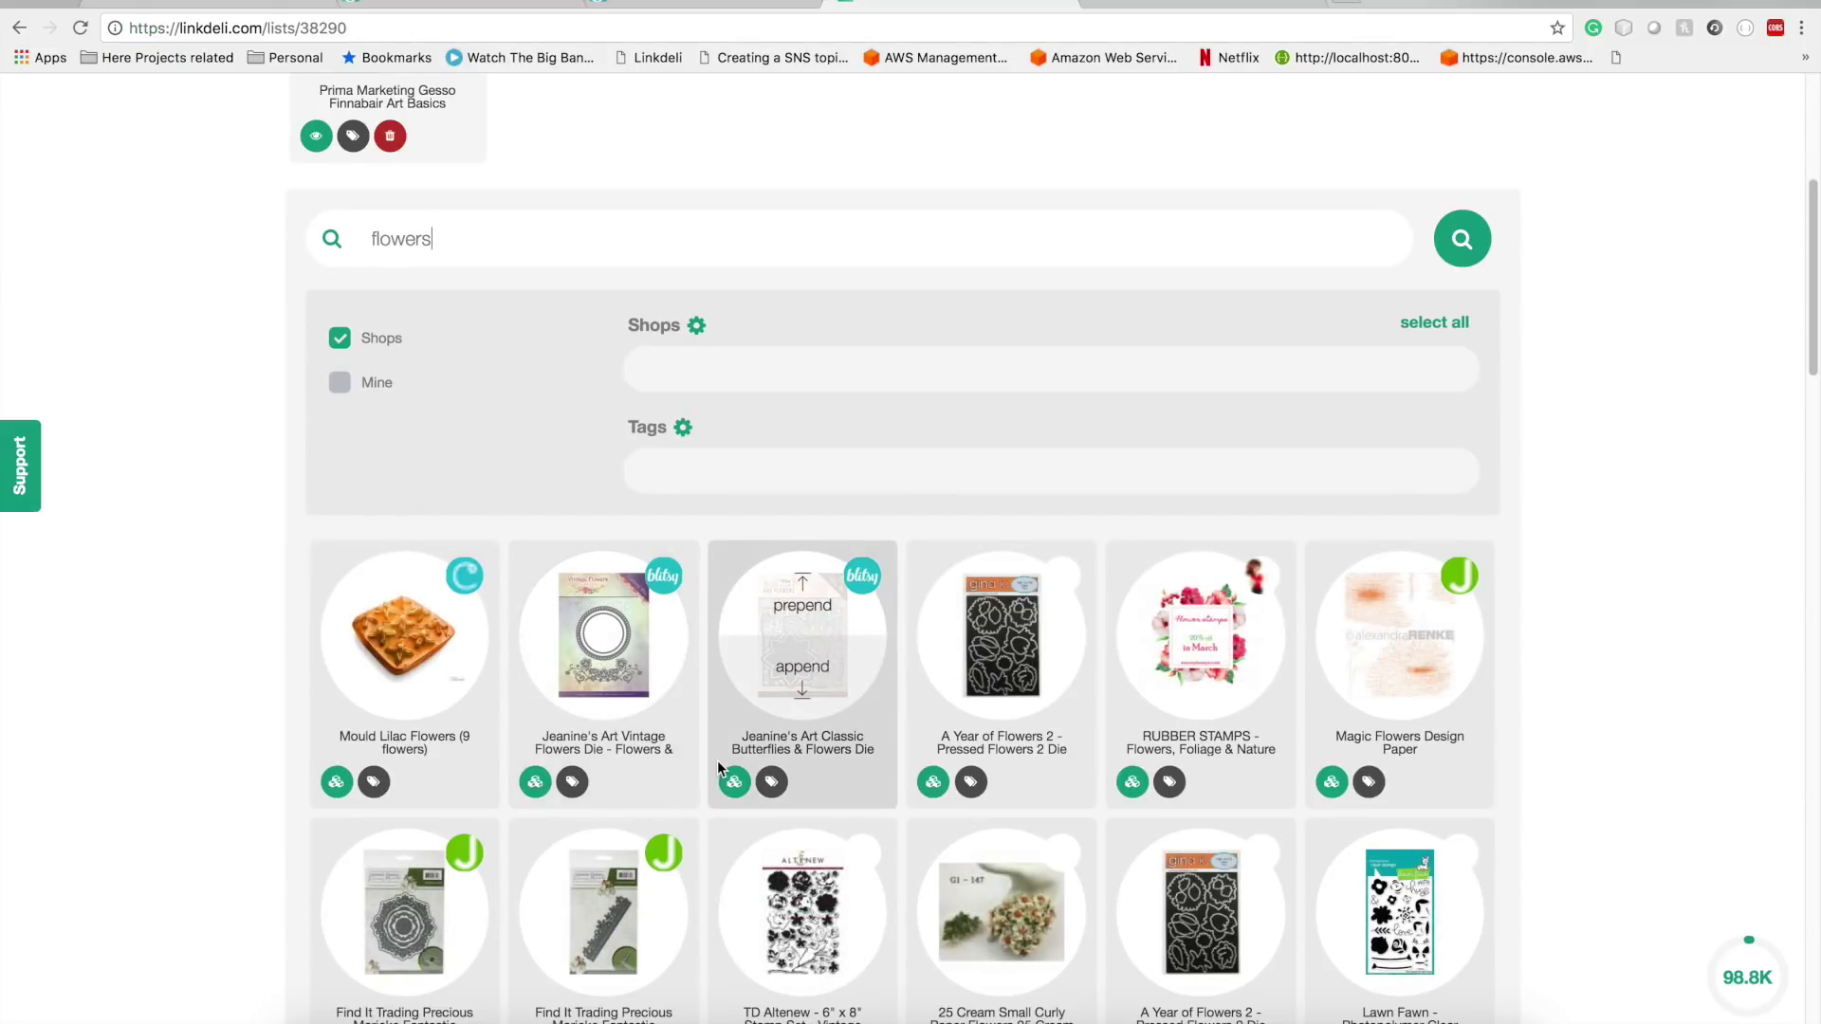
{"action": "scroll", "coordinate": [717, 759], "scroll_direction": "down", "scroll_amount": 1}
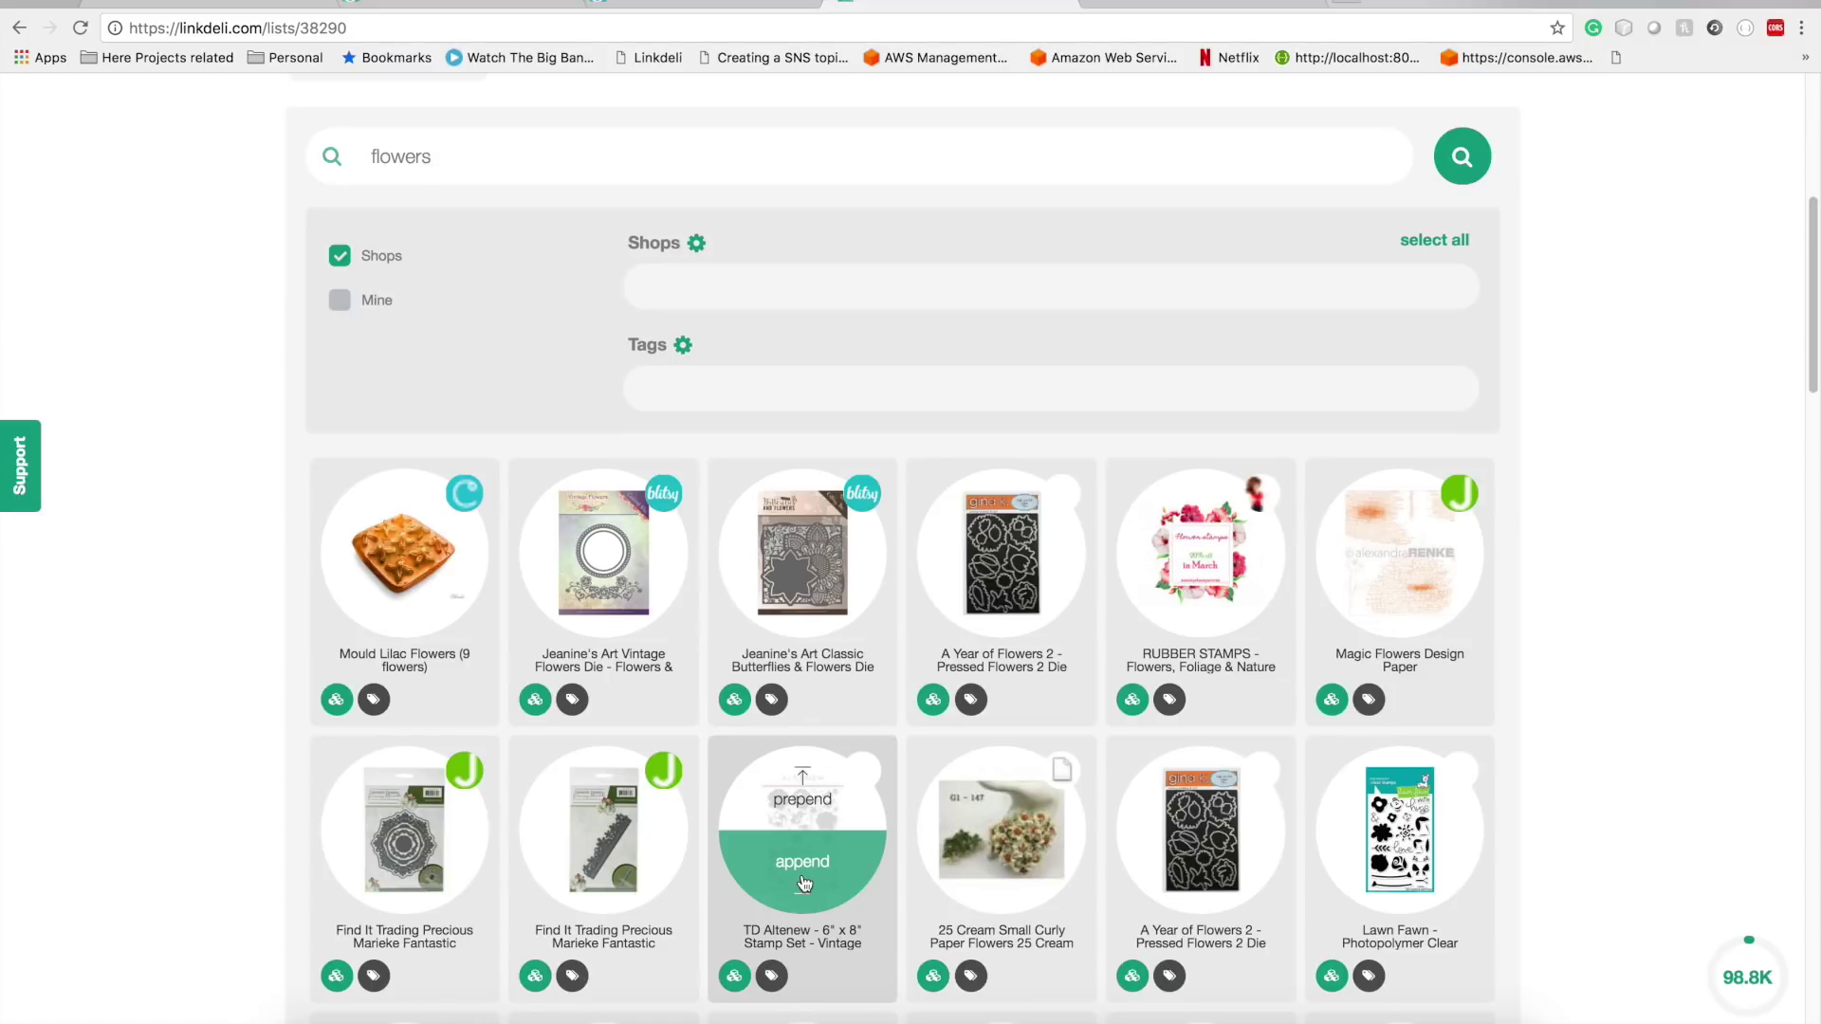
{"action": "left_click", "coordinate": [802, 882]}
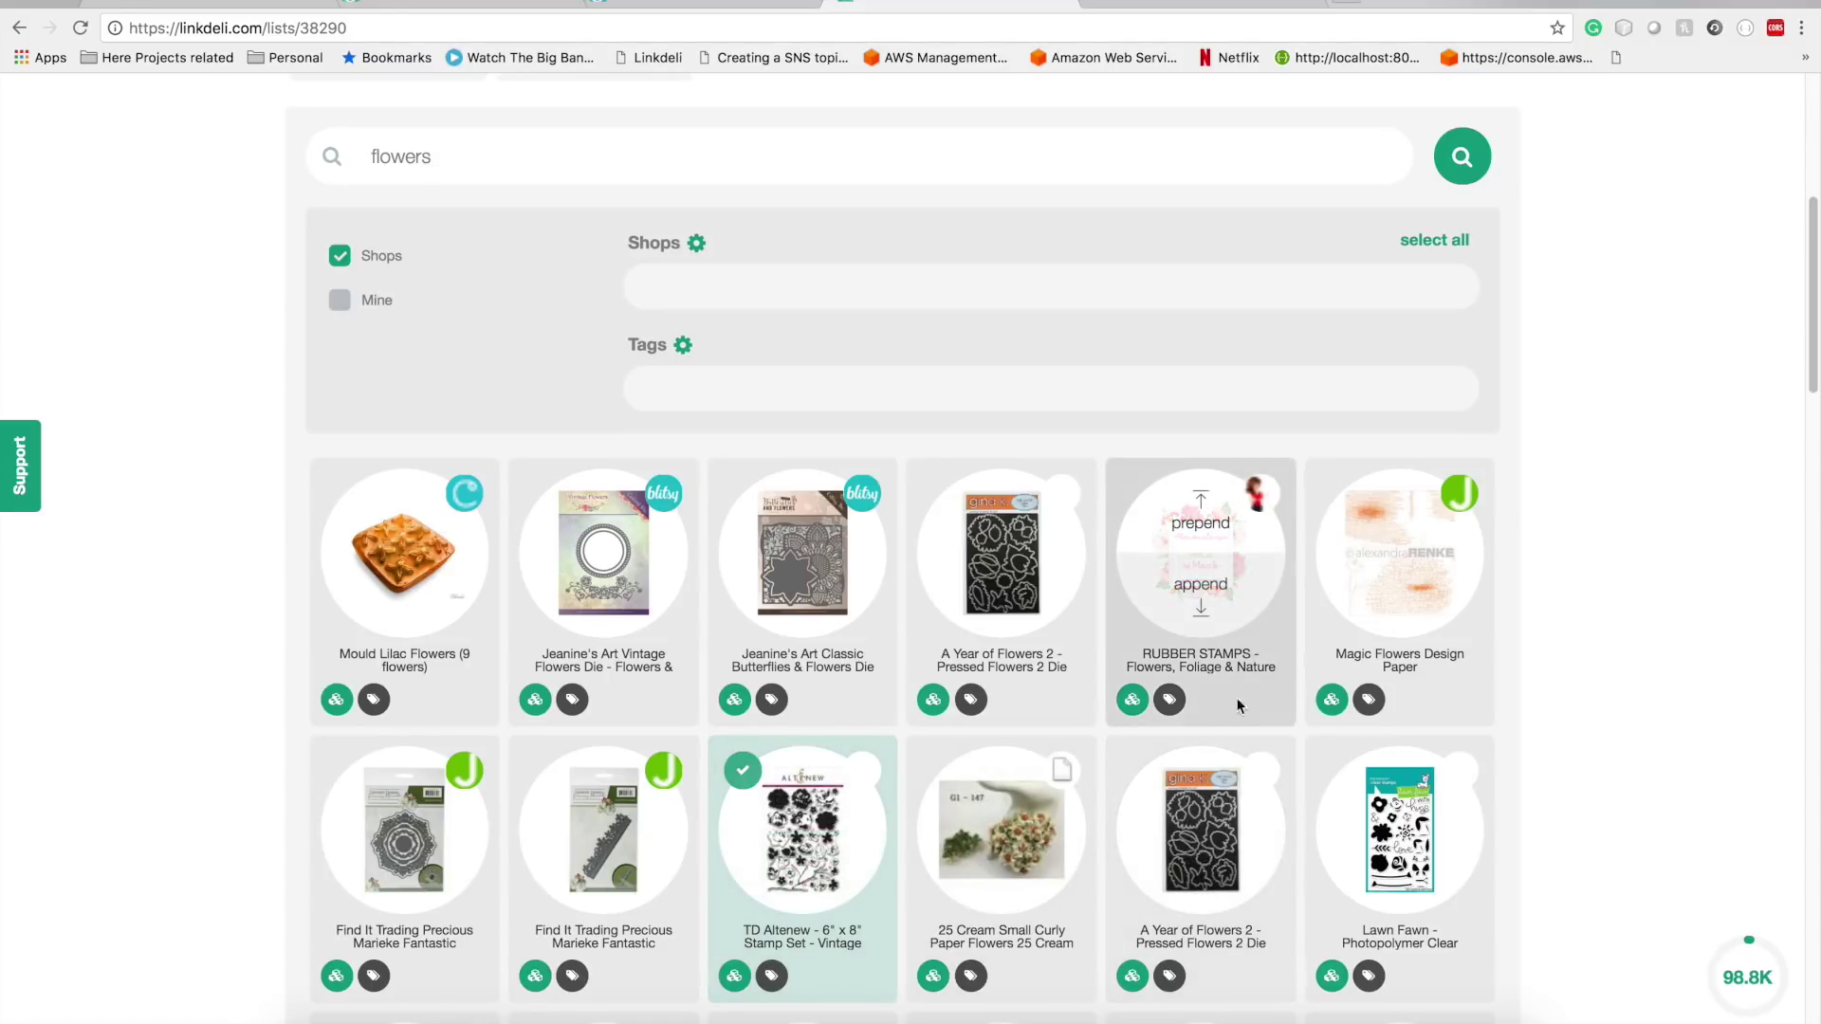
{"action": "left_click", "coordinate": [822, 632]}
{"action": "scroll", "coordinate": [759, 664], "scroll_direction": "up", "scroll_amount": 6}
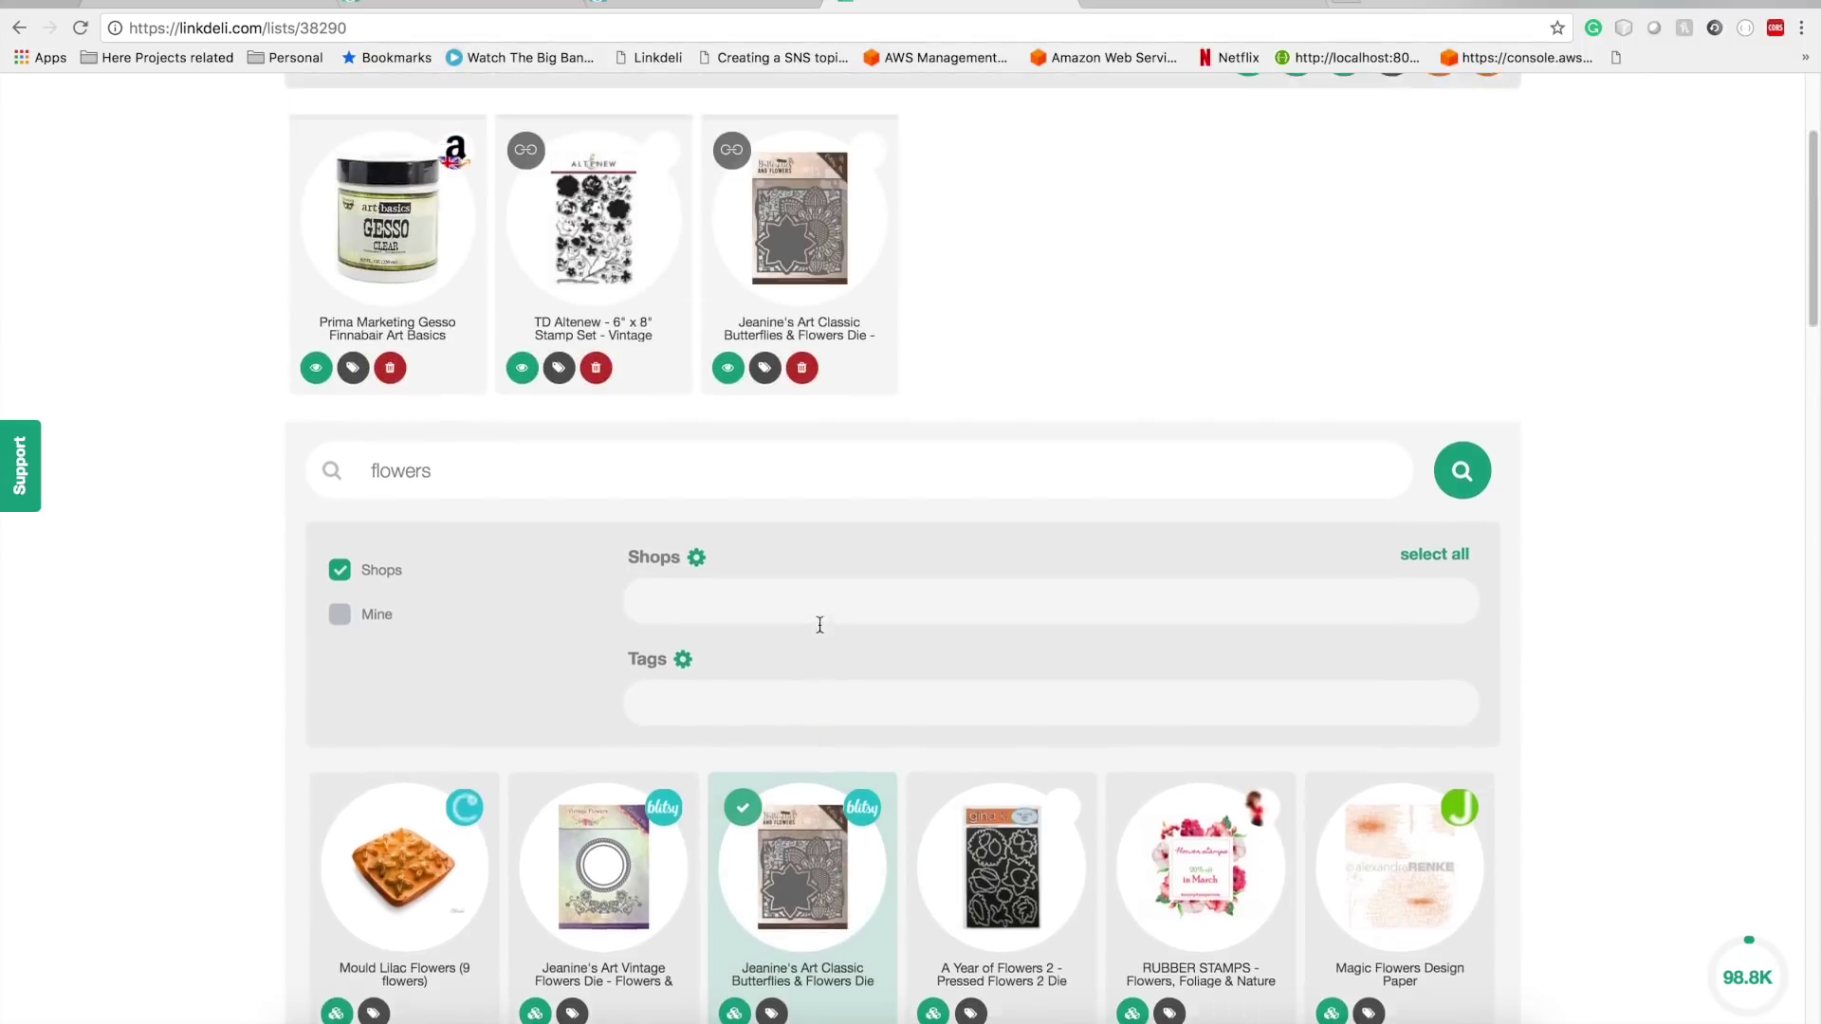
{"action": "scroll", "coordinate": [731, 697], "scroll_direction": "down", "scroll_amount": 2}
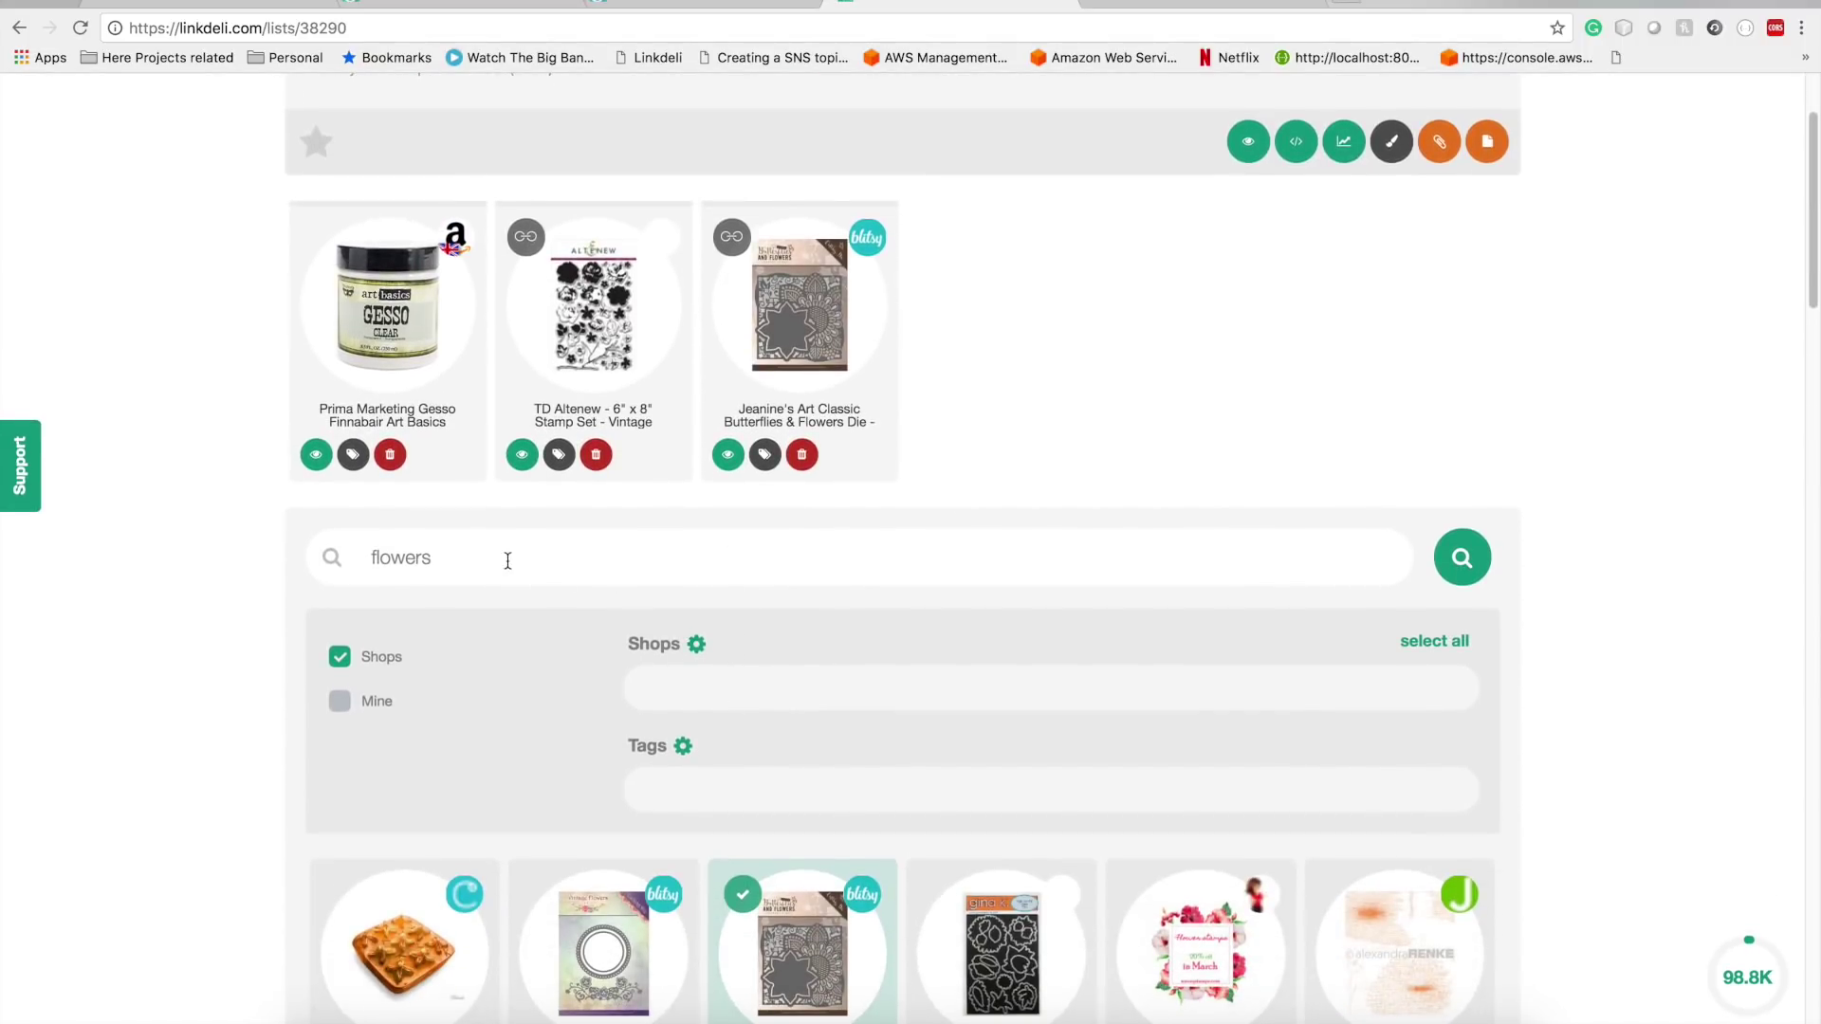
{"action": "left_click_drag", "start_coordinate": [516, 556], "coordinate": [328, 550]}
{"action": "key", "text": "BackSpace"}
{"action": "scroll", "coordinate": [1413, 256], "scroll_direction": "up", "scroll_amount": 2}
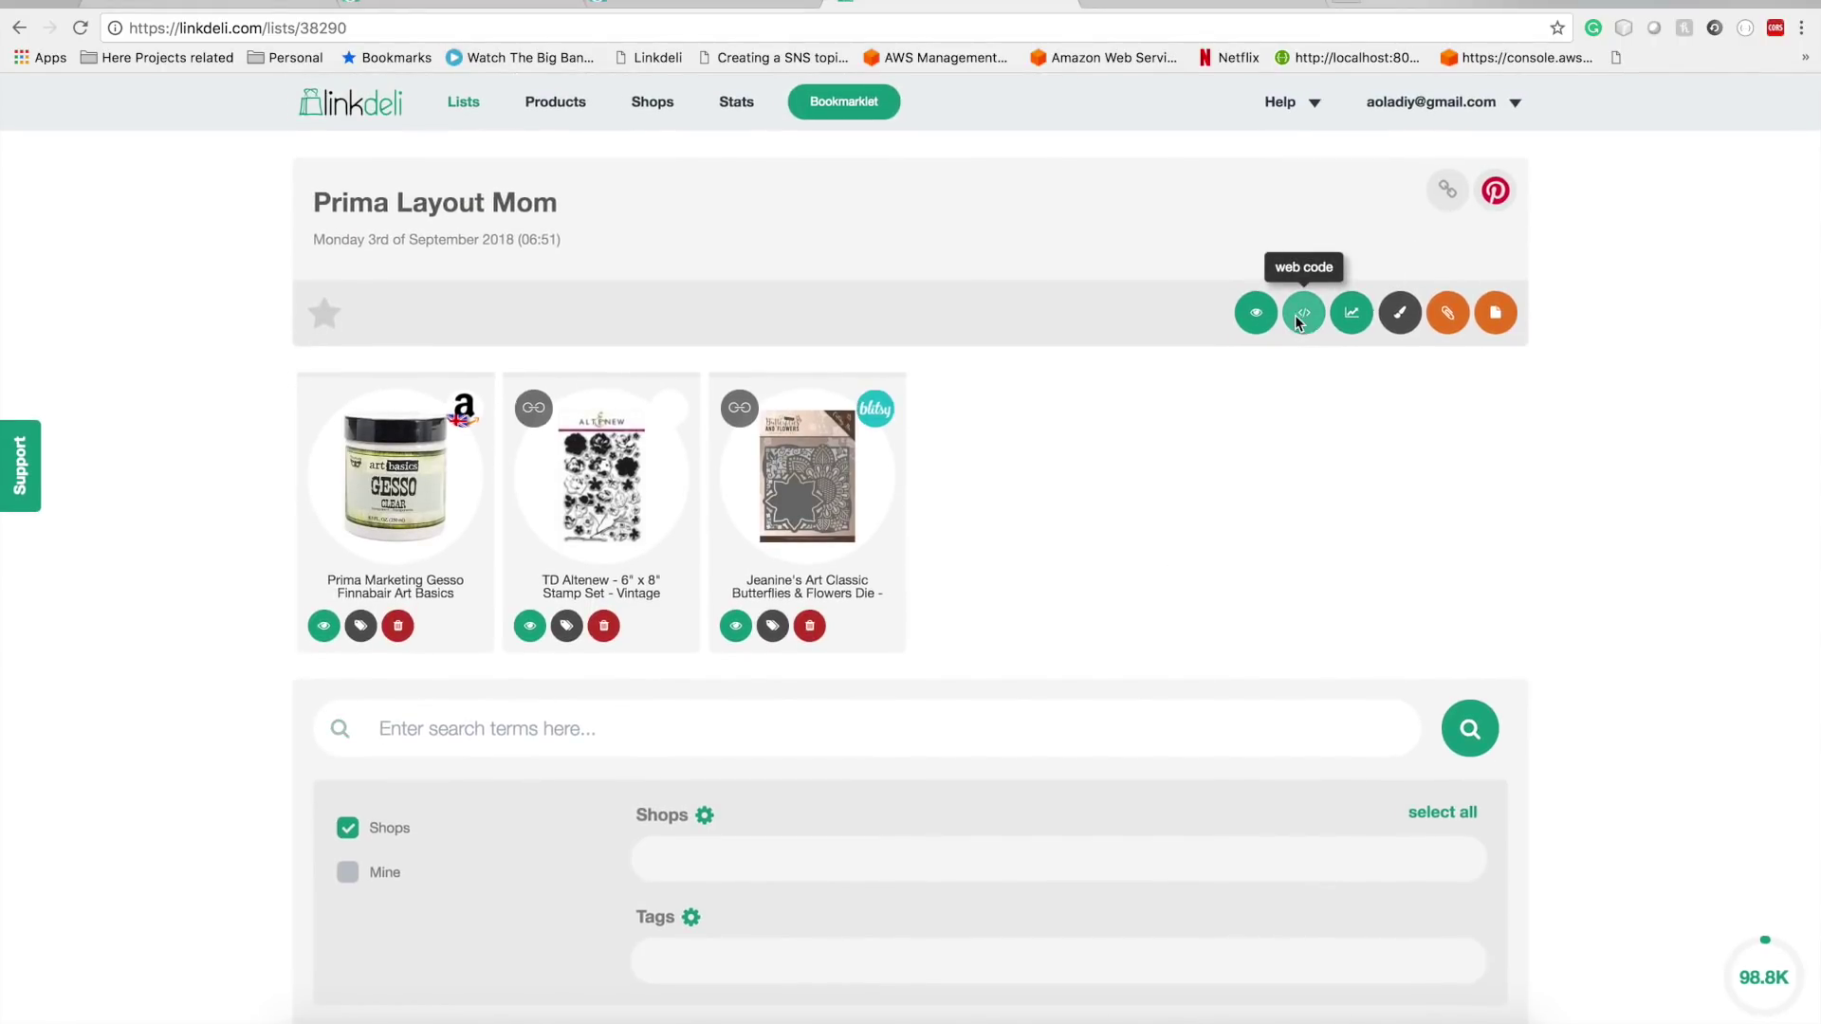
{"action": "left_click", "coordinate": [1296, 316]}
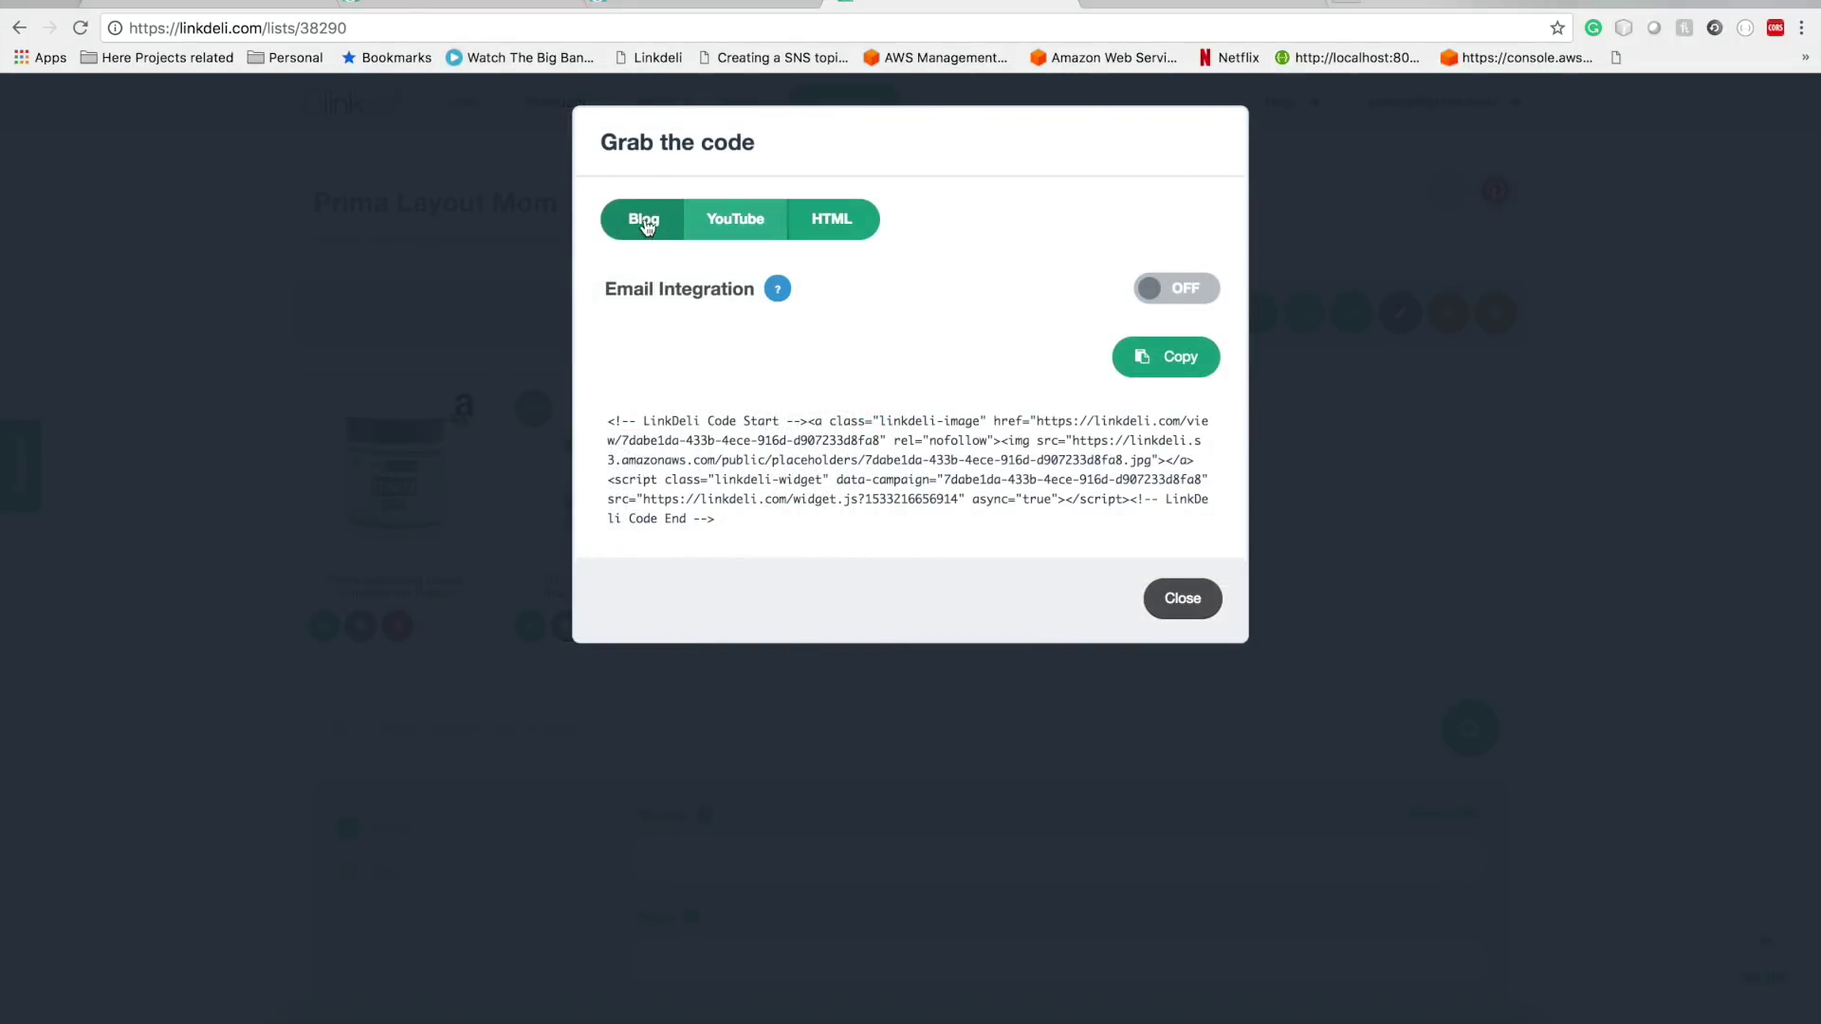
{"action": "left_click", "coordinate": [719, 237]}
{"action": "left_click", "coordinate": [831, 227]}
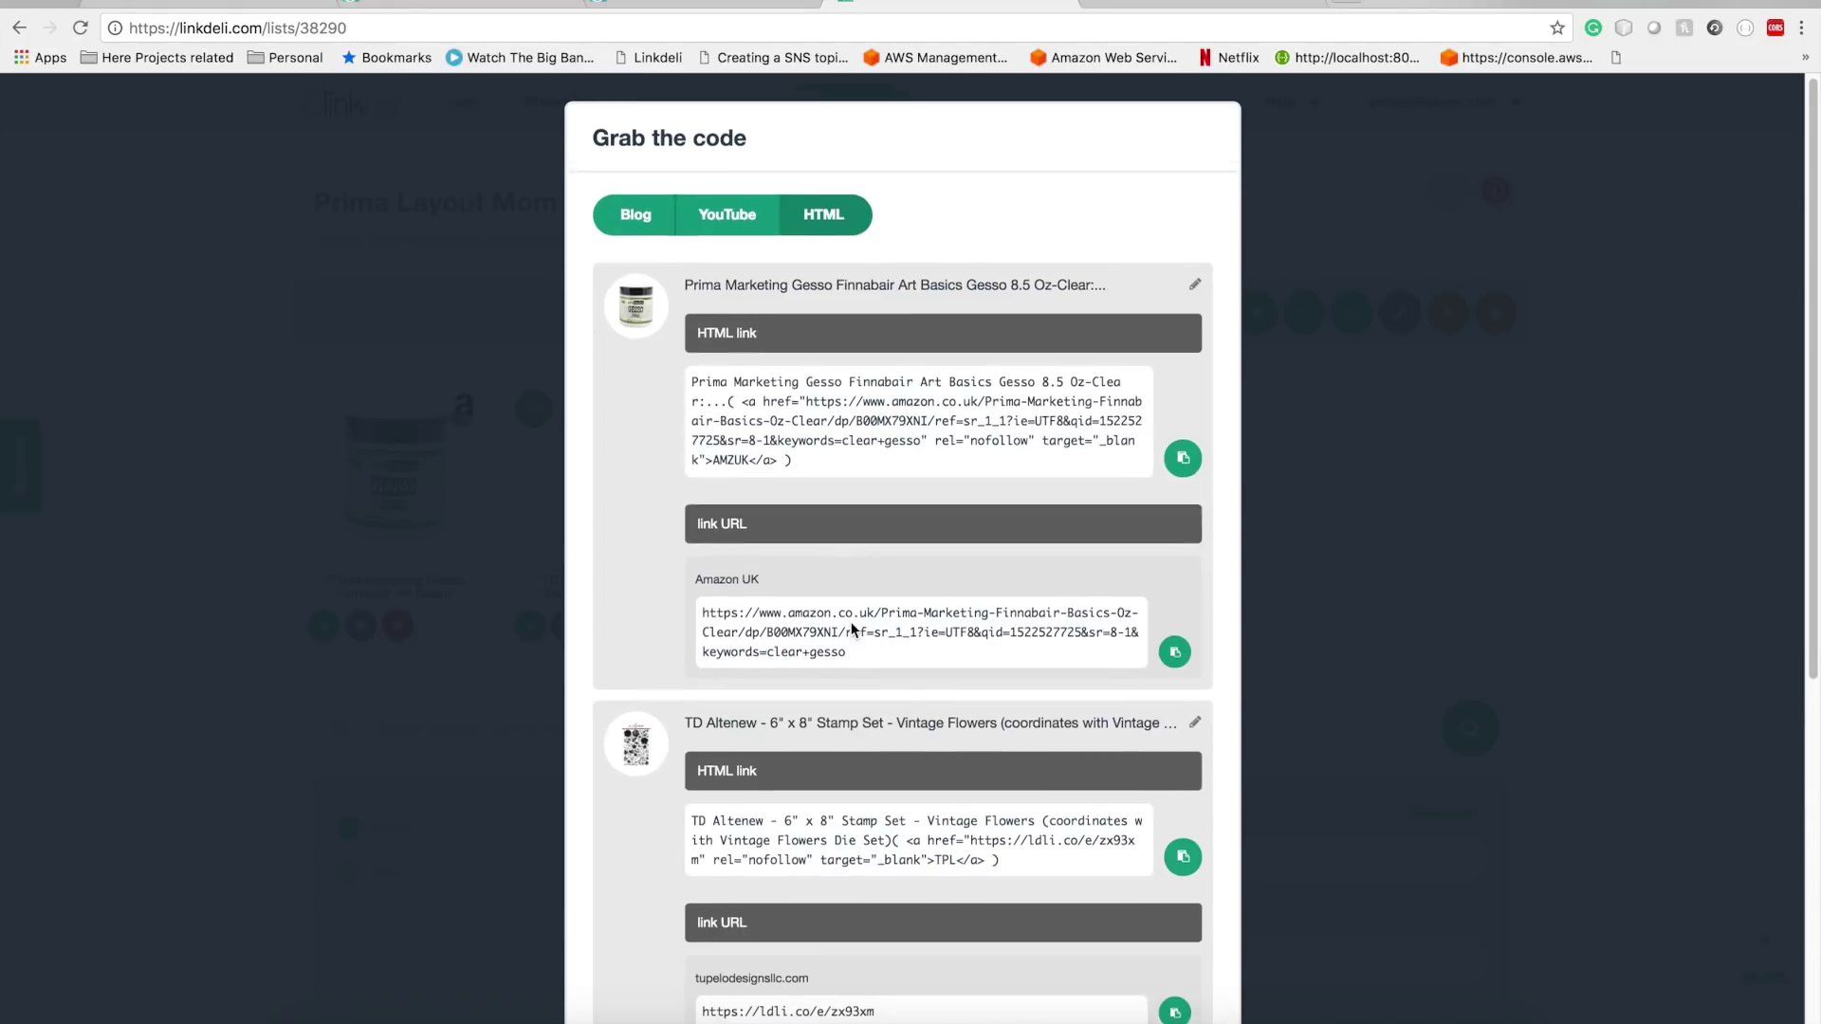
{"action": "scroll", "coordinate": [852, 628], "scroll_direction": "down", "scroll_amount": 1}
{"action": "scroll", "coordinate": [852, 628], "scroll_direction": "down", "scroll_amount": 1}
{"action": "scroll", "coordinate": [882, 580], "scroll_direction": "down", "scroll_amount": 5}
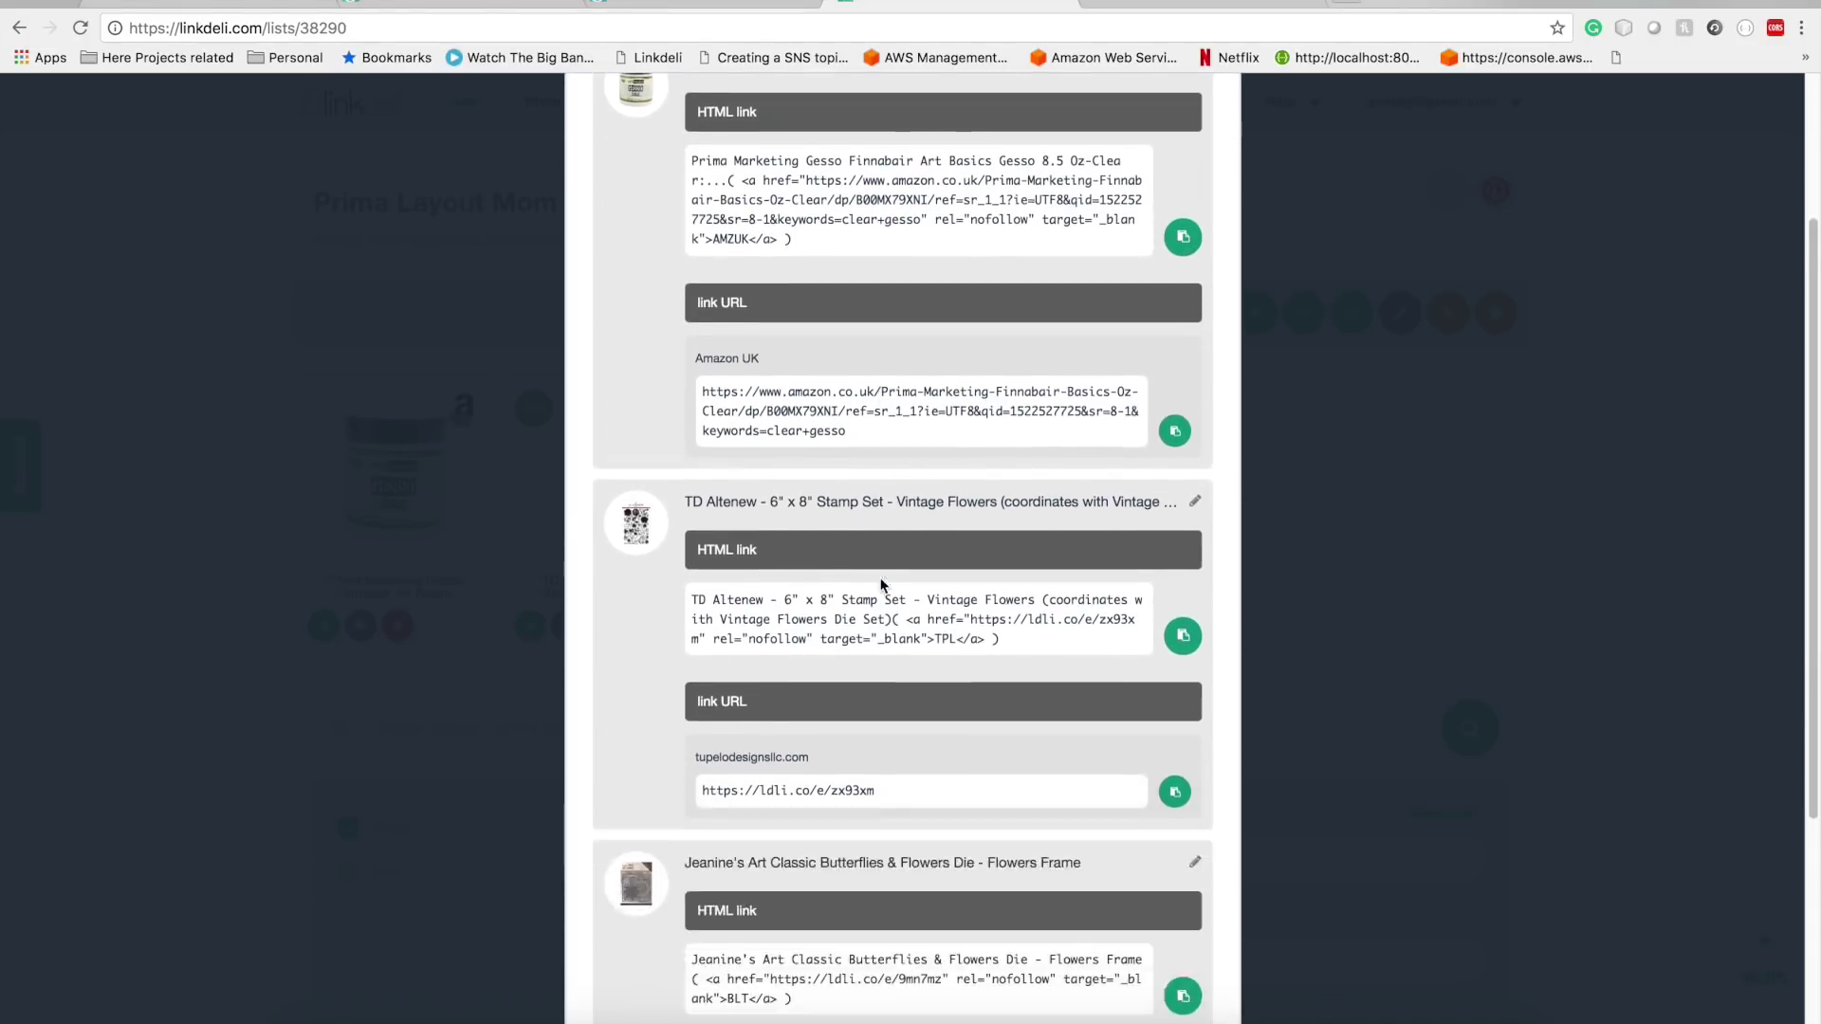
{"action": "scroll", "coordinate": [880, 584], "scroll_direction": "up", "scroll_amount": 5}
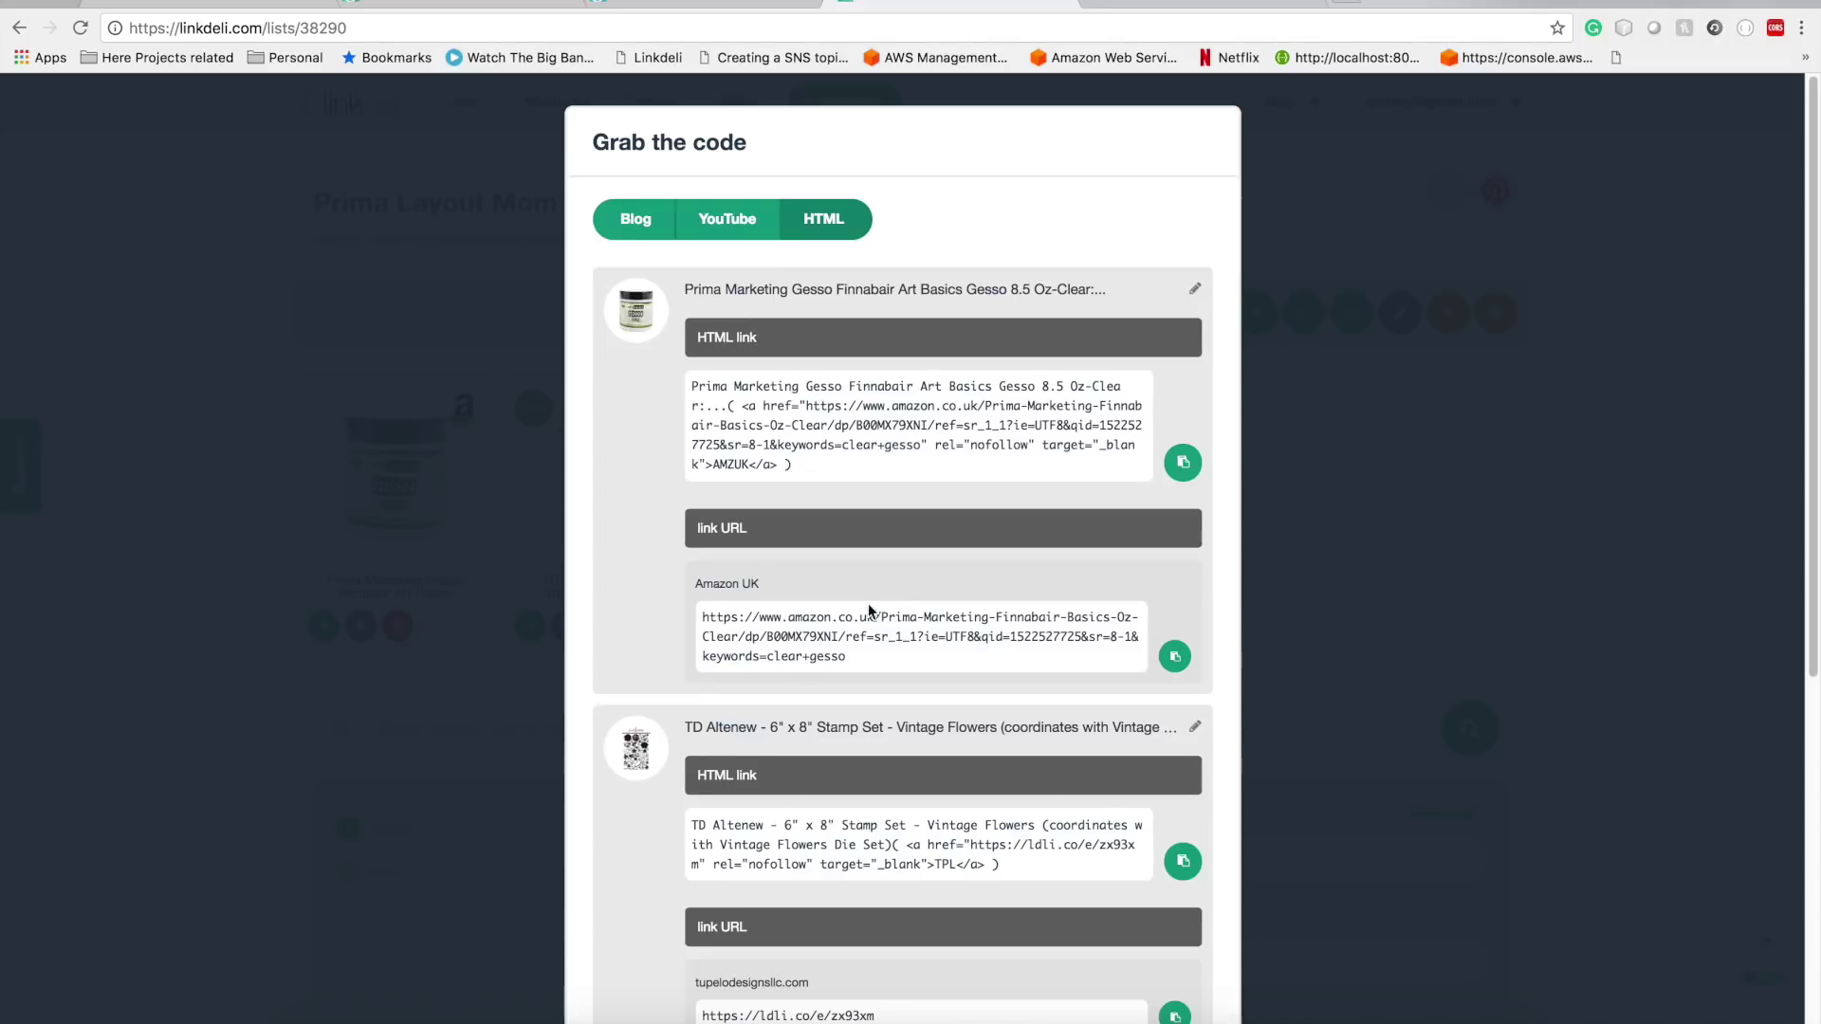
{"action": "scroll", "coordinate": [854, 612], "scroll_direction": "down", "scroll_amount": 5}
{"action": "scroll", "coordinate": [852, 607], "scroll_direction": "up", "scroll_amount": 5}
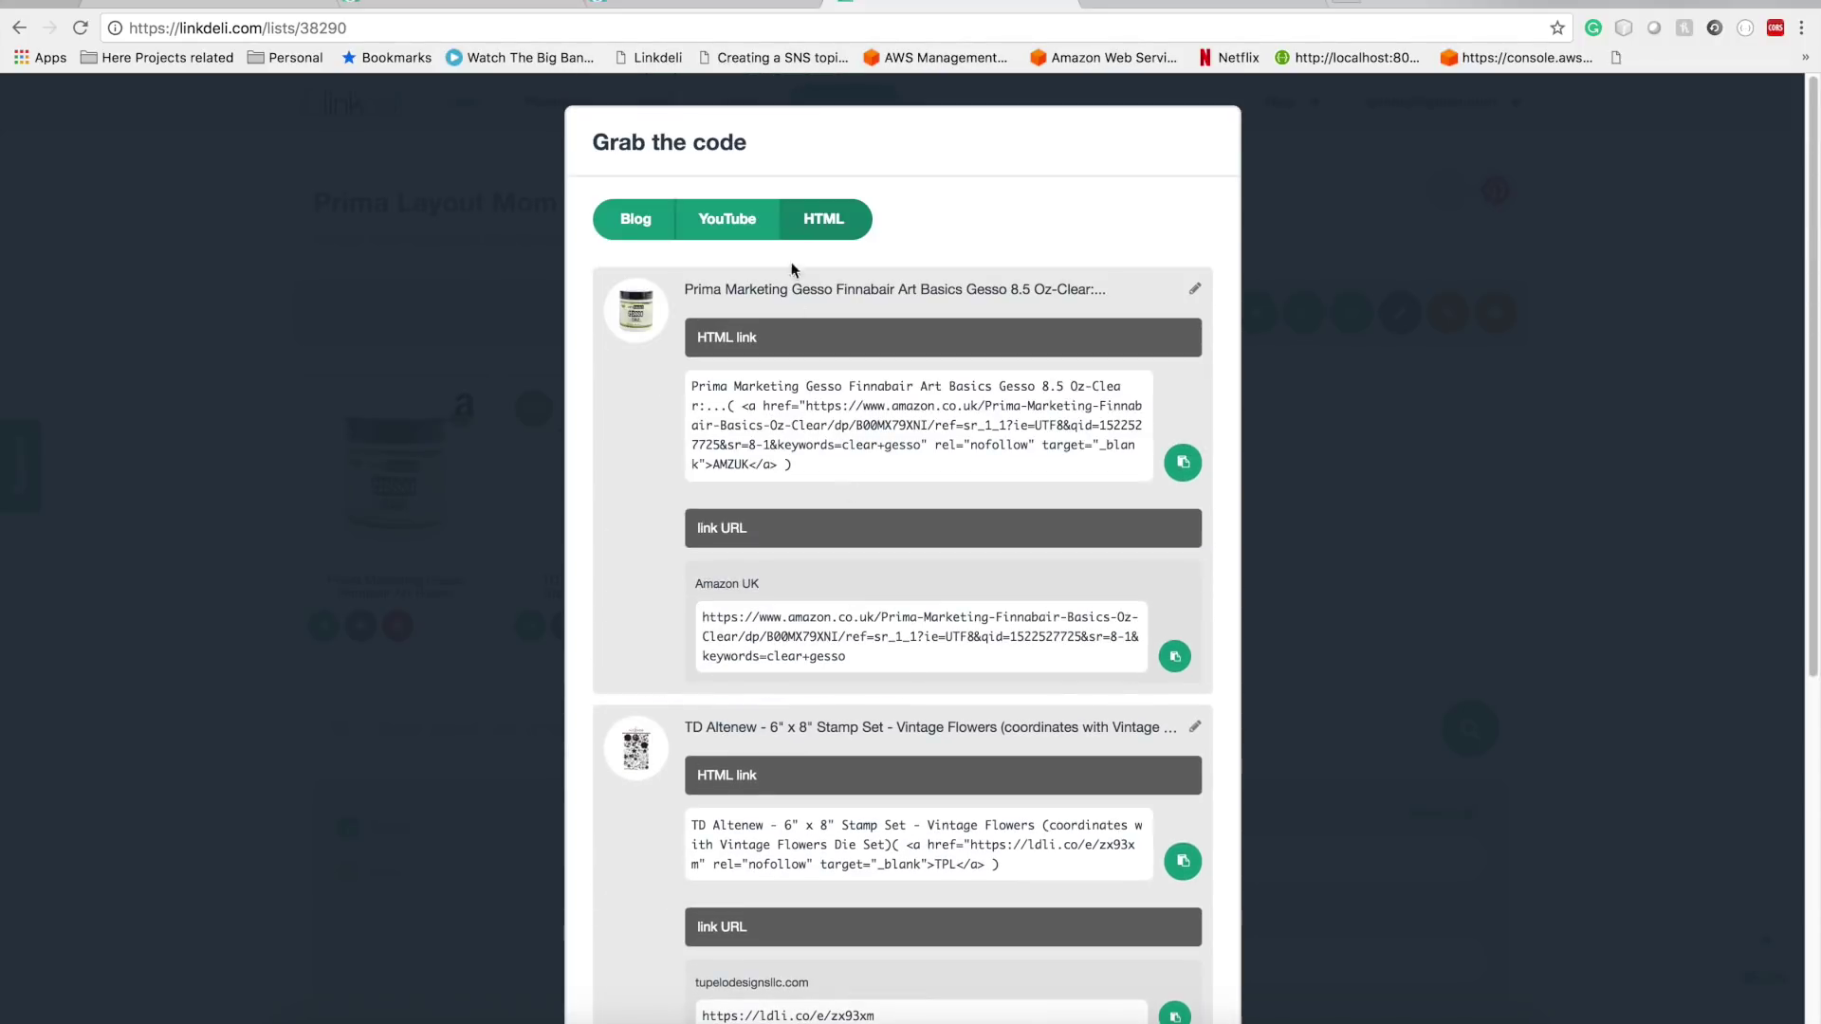
{"action": "left_click", "coordinate": [730, 233]}
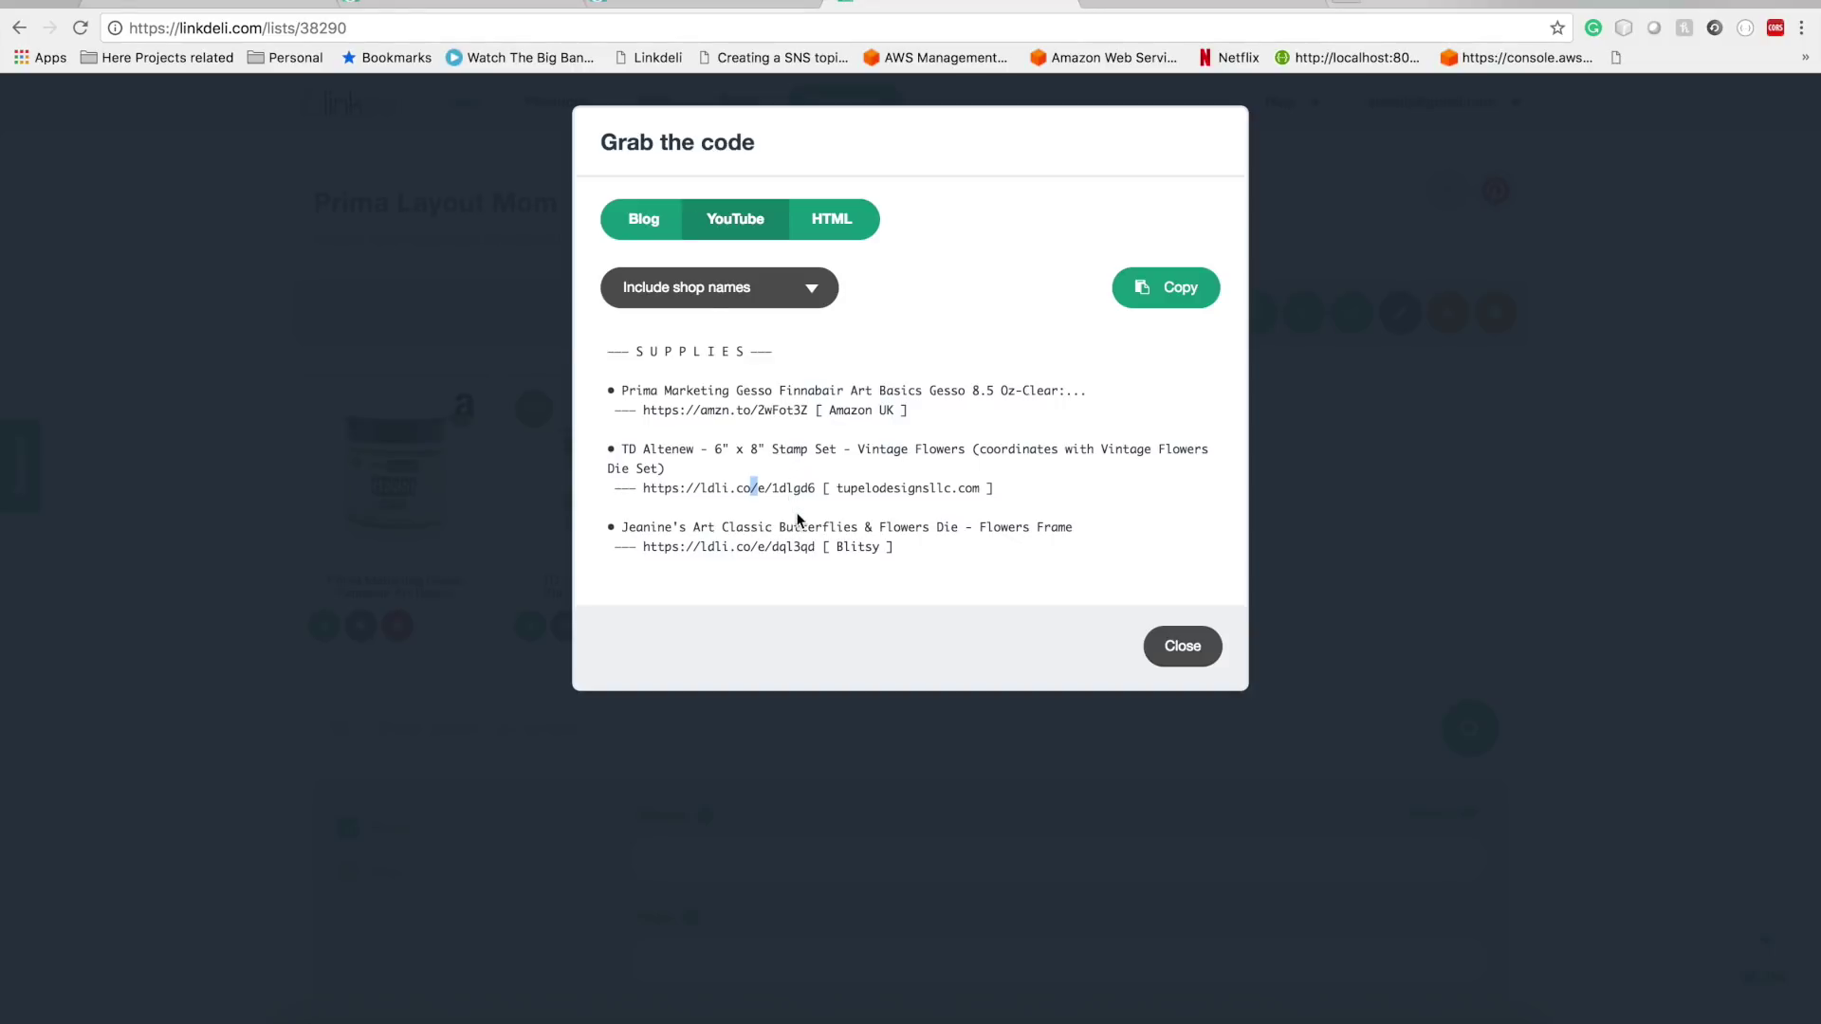
{"action": "left_click", "coordinate": [1182, 647]}
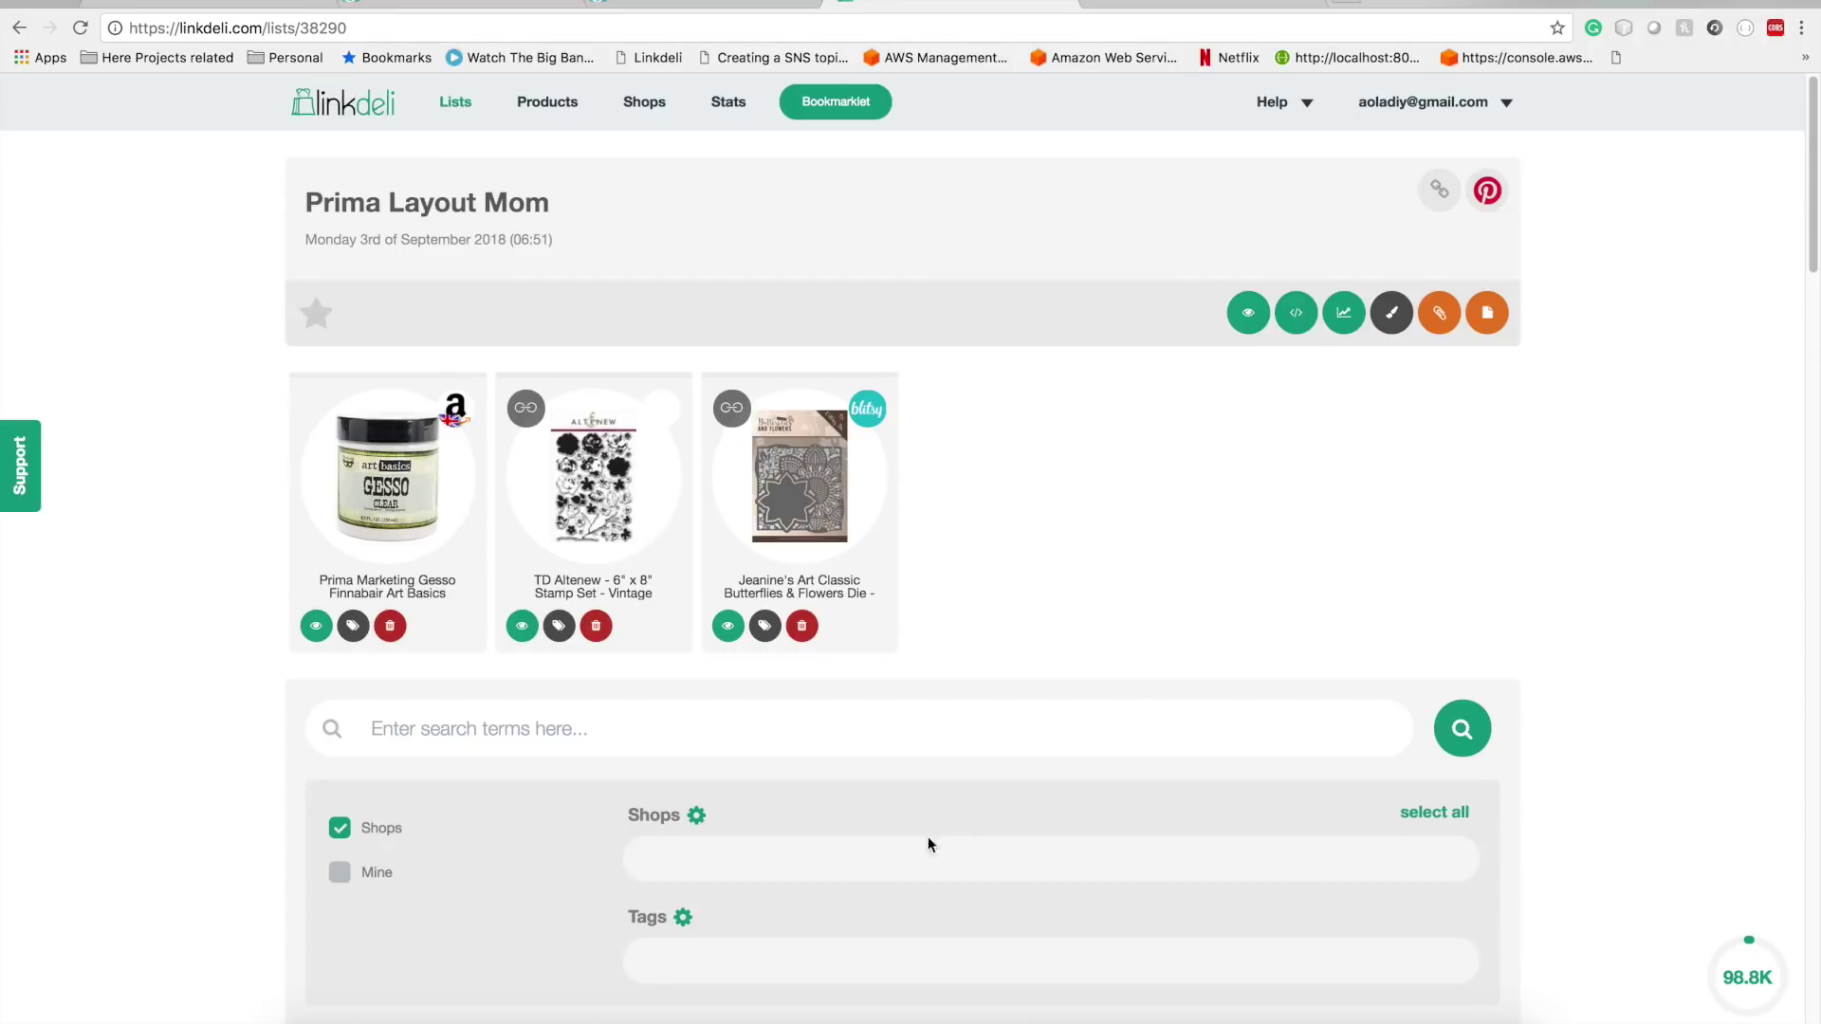
- Limit the product search to Scrapbook.com and search for 'flowers'
{"action": "scroll", "coordinate": [826, 858], "scroll_direction": "down", "scroll_amount": 2}
{"action": "left_click", "coordinate": [763, 743]}
{"action": "left_click", "coordinate": [696, 703]}
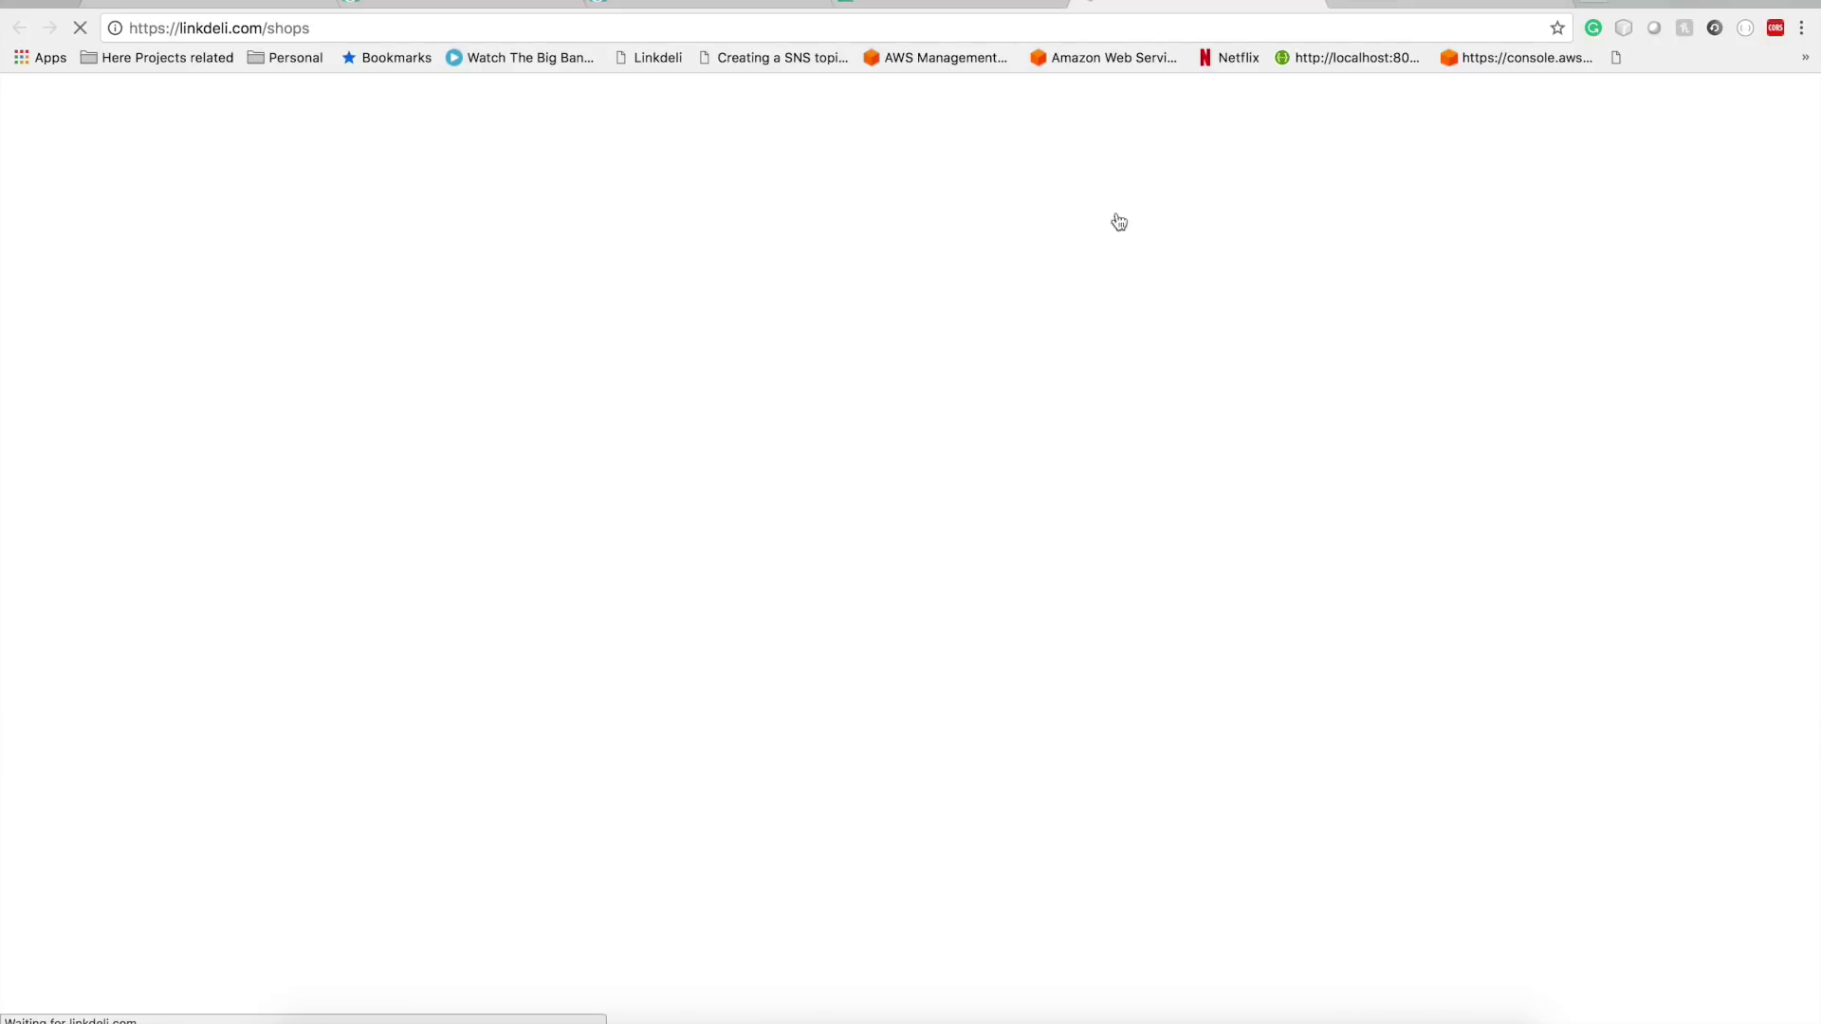
{"action": "left_click", "coordinate": [1314, 8]}
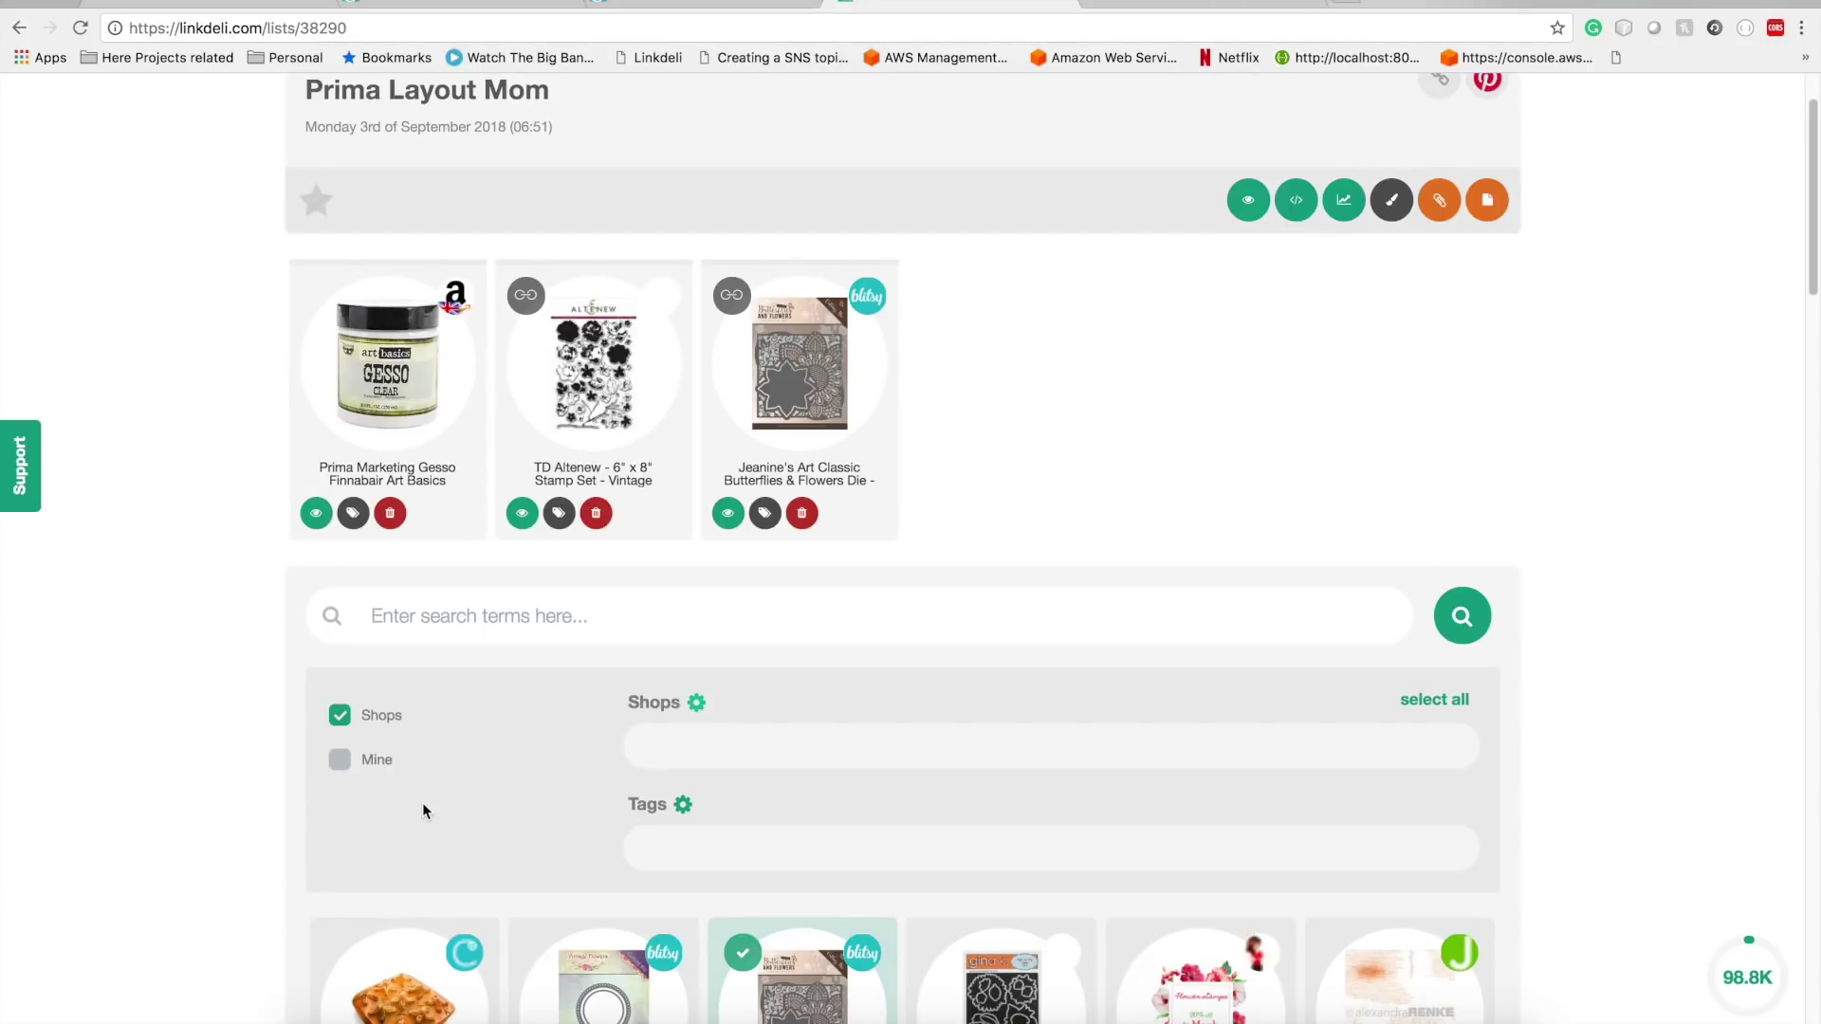
{"action": "scroll", "coordinate": [672, 804], "scroll_direction": "down", "scroll_amount": 5}
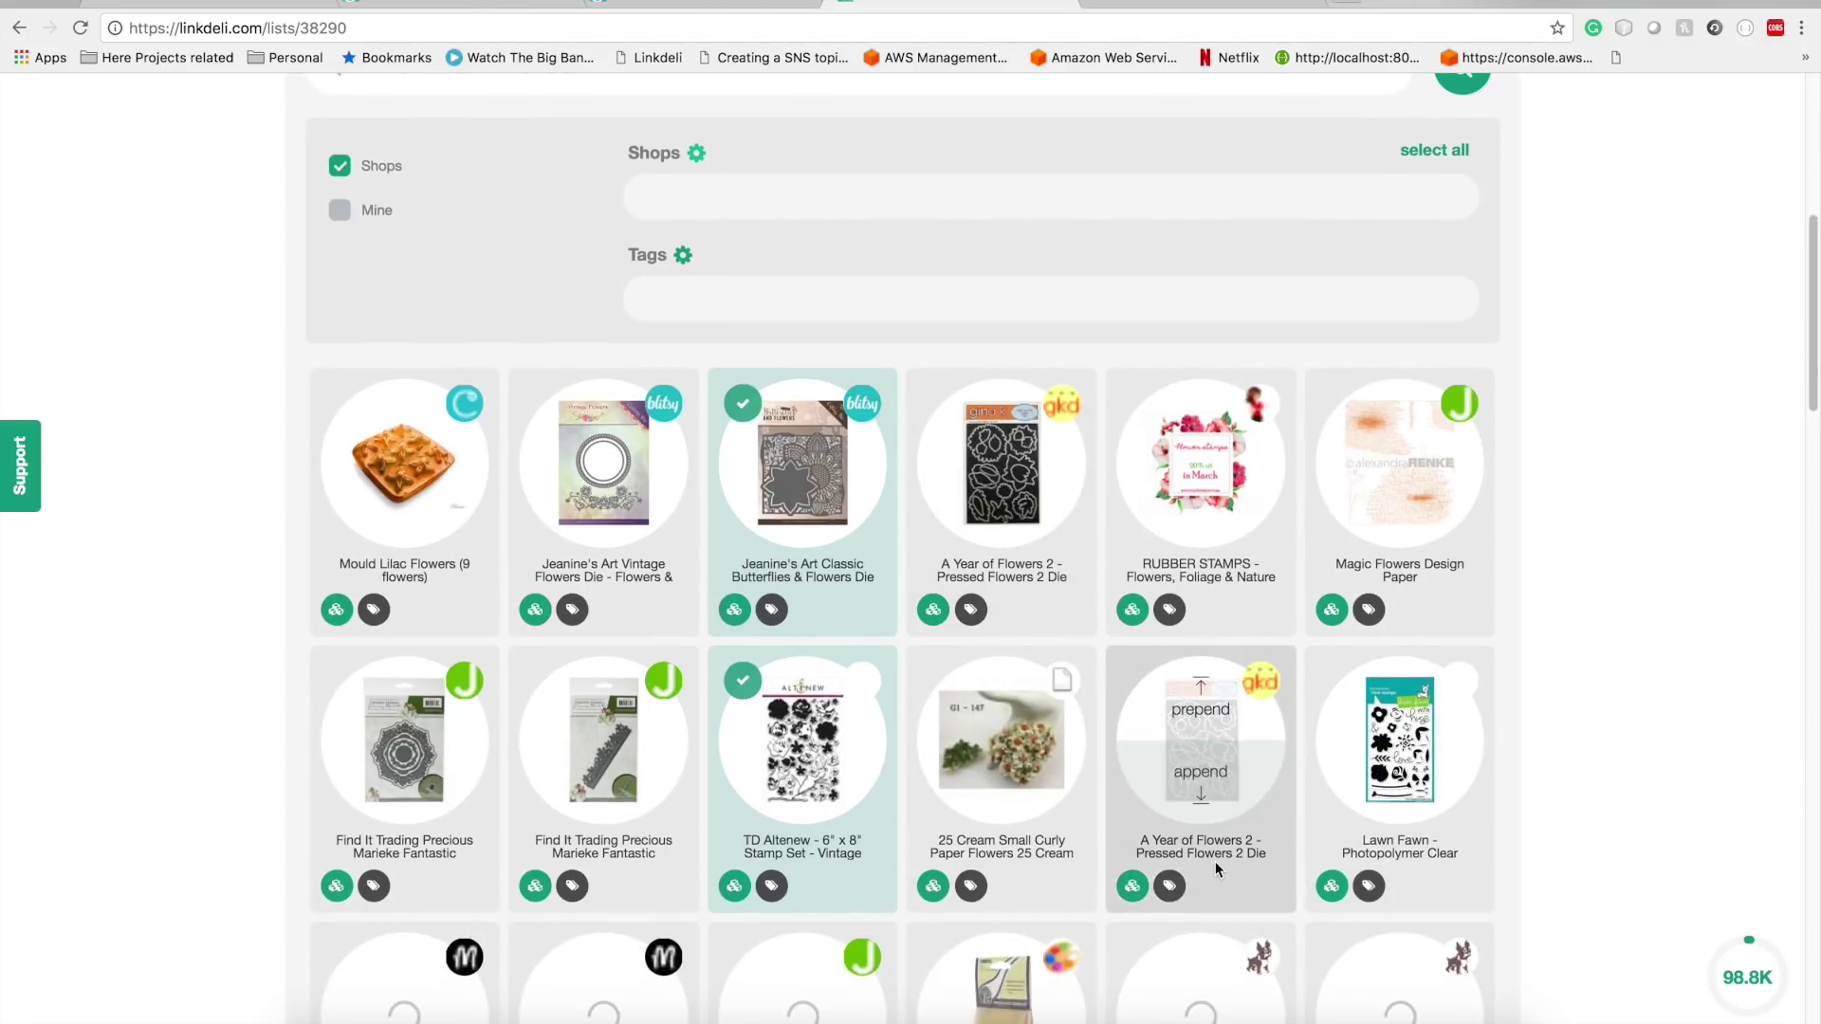
{"action": "scroll", "coordinate": [1217, 867], "scroll_direction": "up", "scroll_amount": 5}
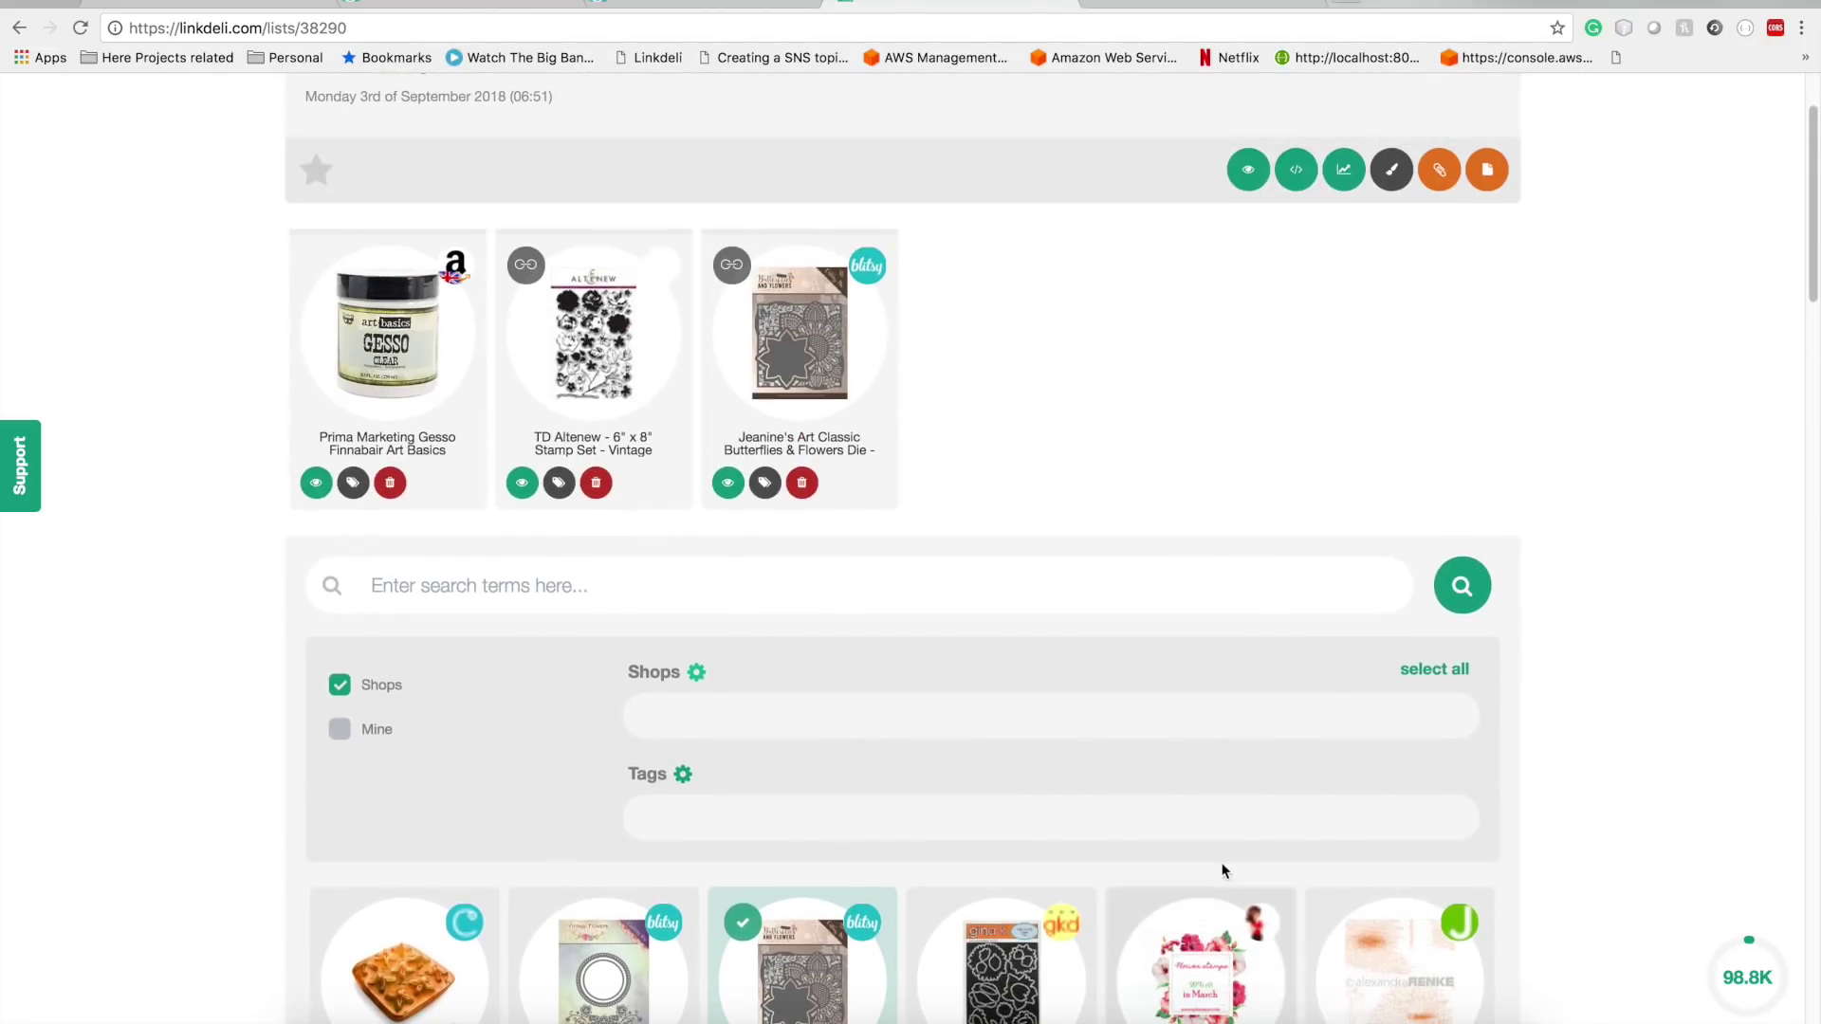
{"action": "left_click", "coordinate": [683, 714]}
{"action": "left_click", "coordinate": [696, 776]}
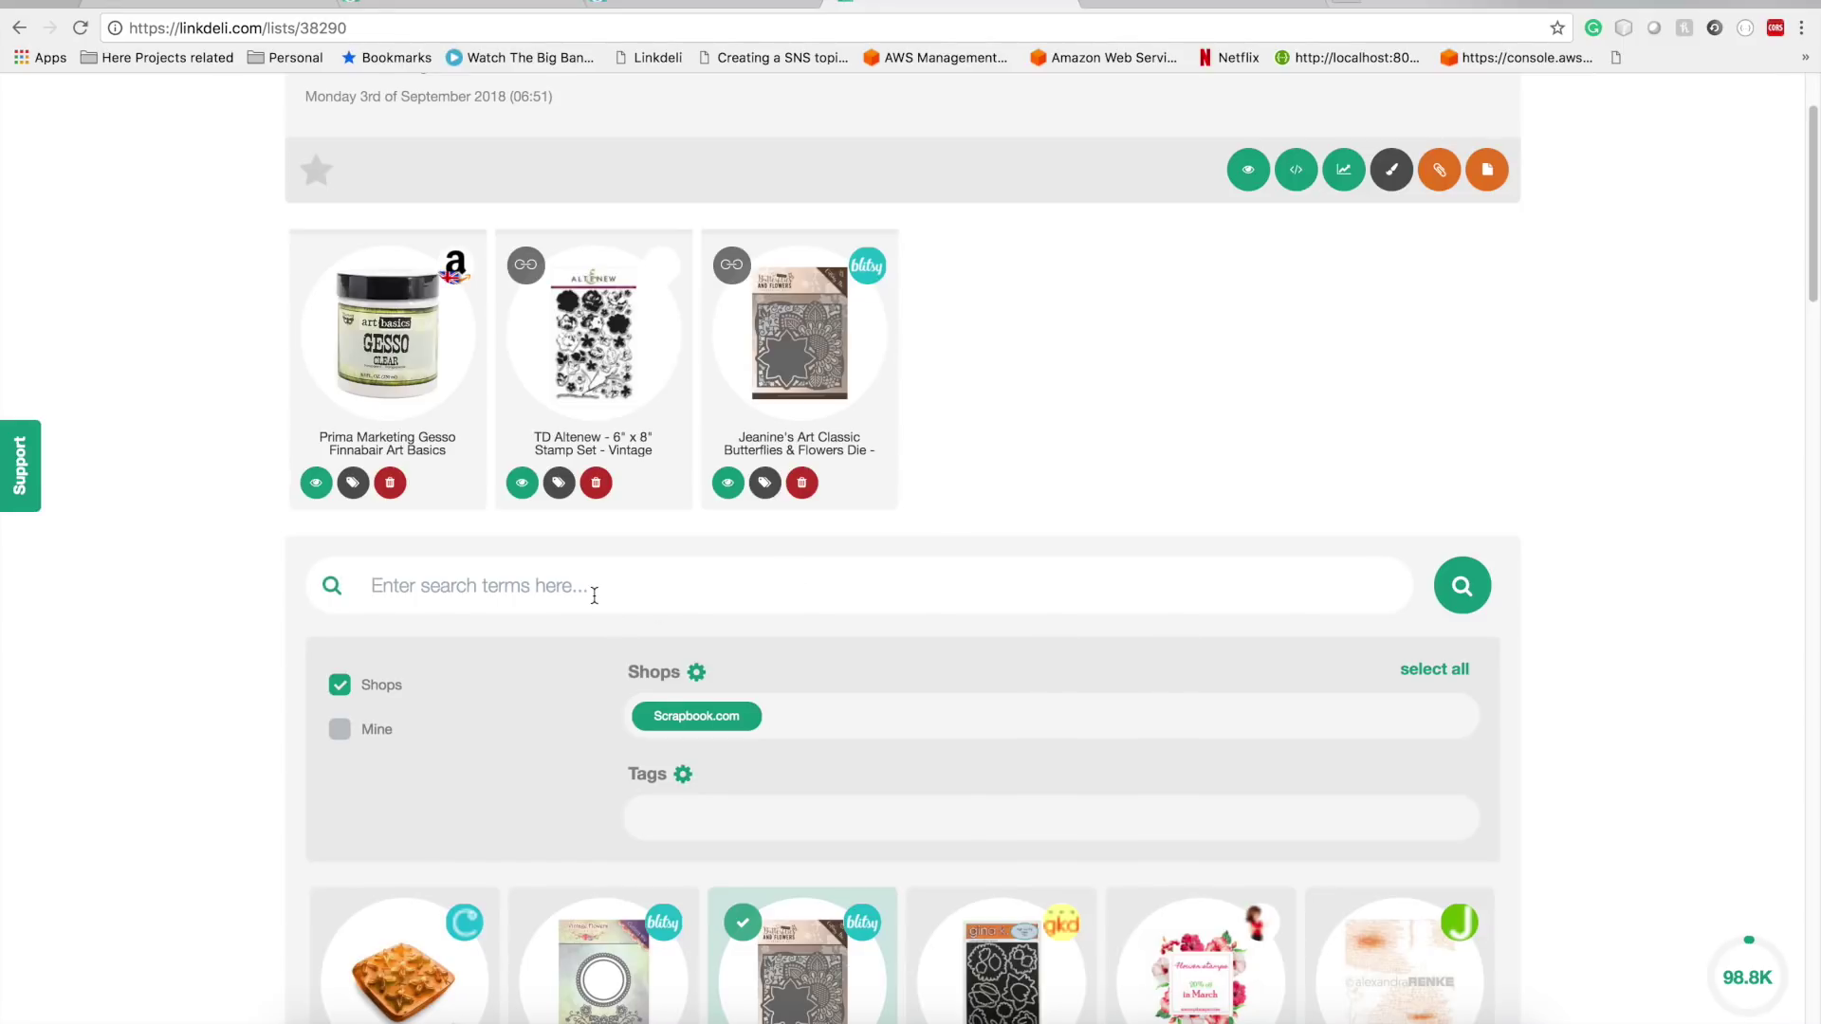
{"action": "type", "text": "flower"}
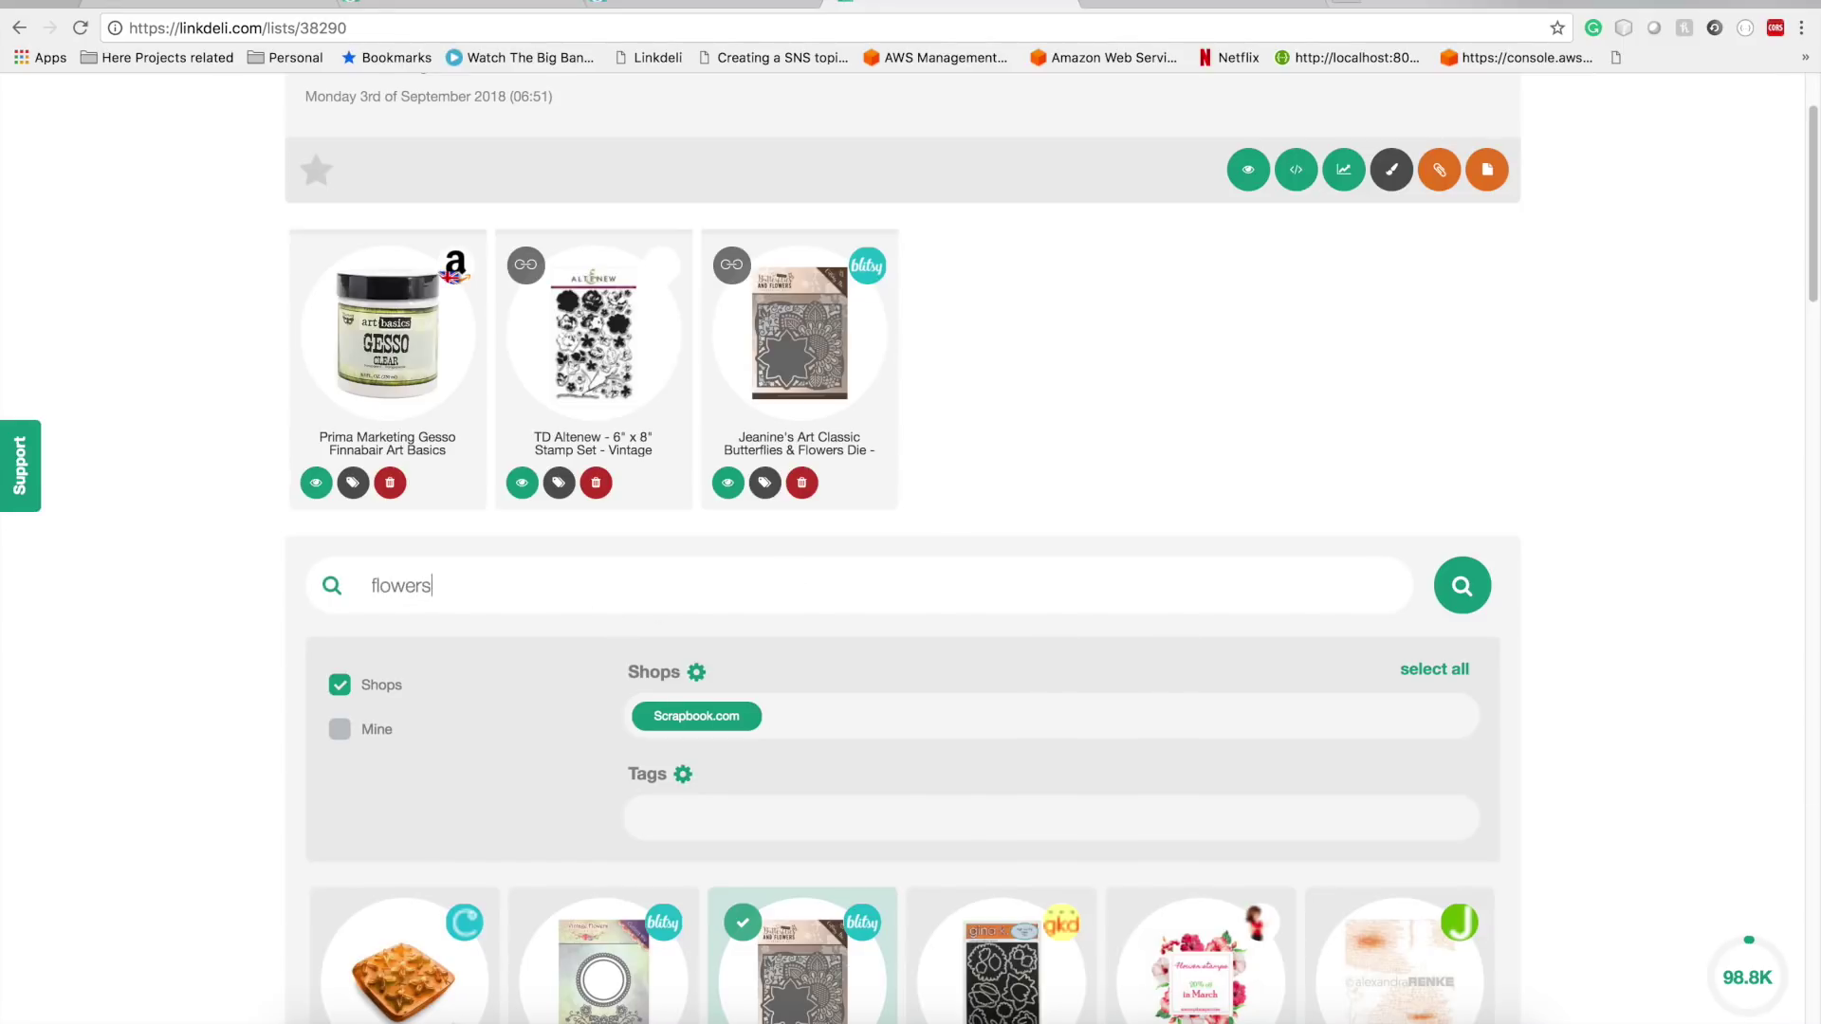
{"action": "type", "text": "s"}
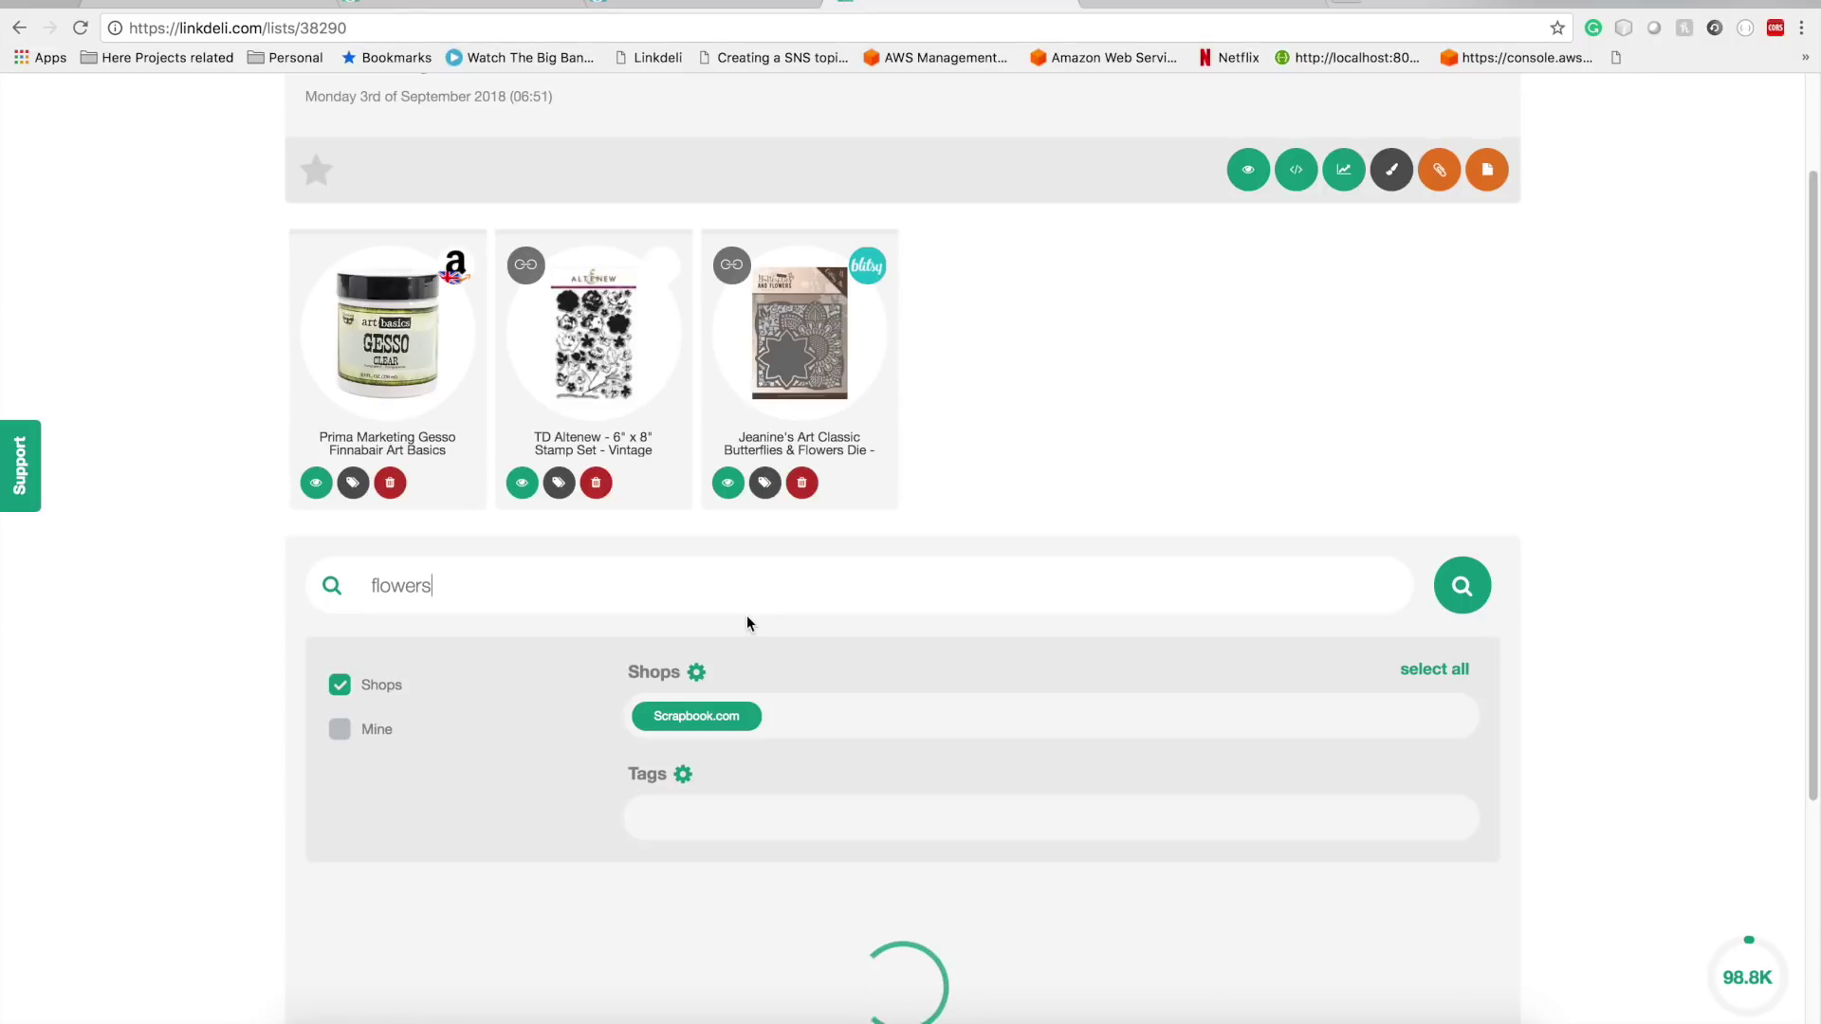
- Append both Websters Pages The Good Life Collection notebooks to the list
{"action": "scroll", "coordinate": [668, 639], "scroll_direction": "down", "scroll_amount": 2}
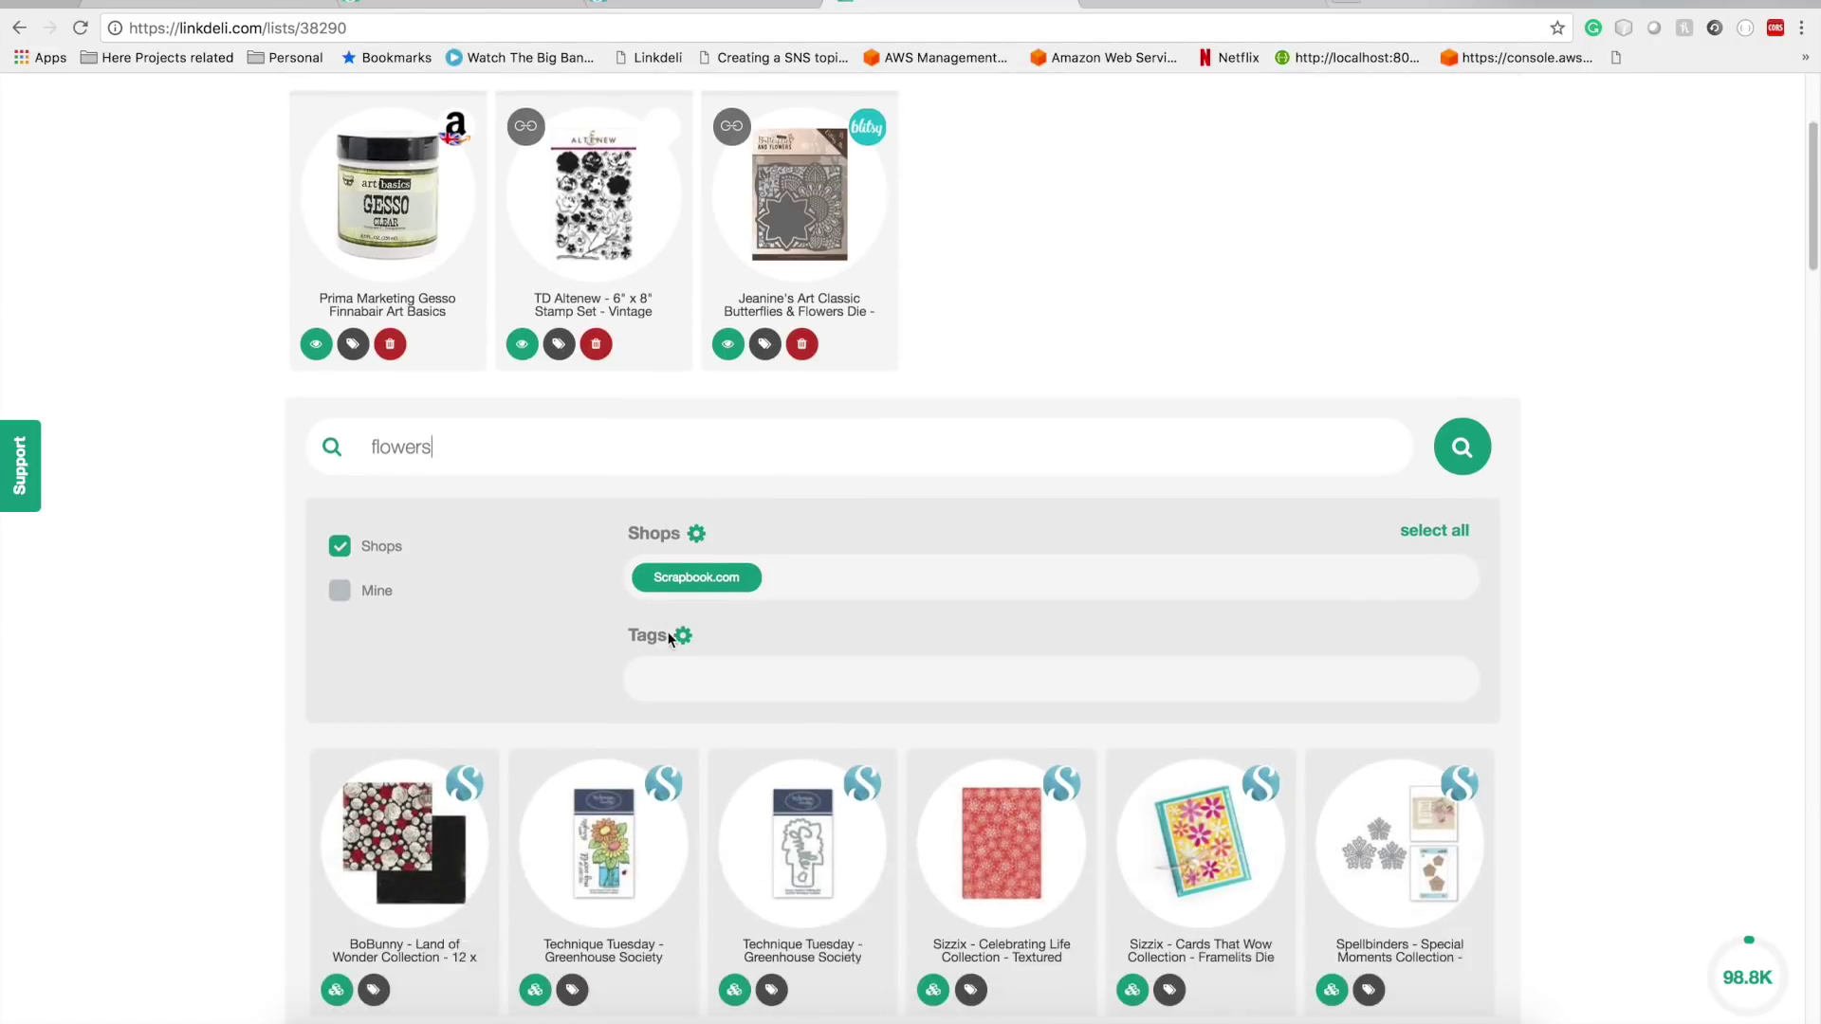
{"action": "scroll", "coordinate": [669, 638], "scroll_direction": "down", "scroll_amount": 2}
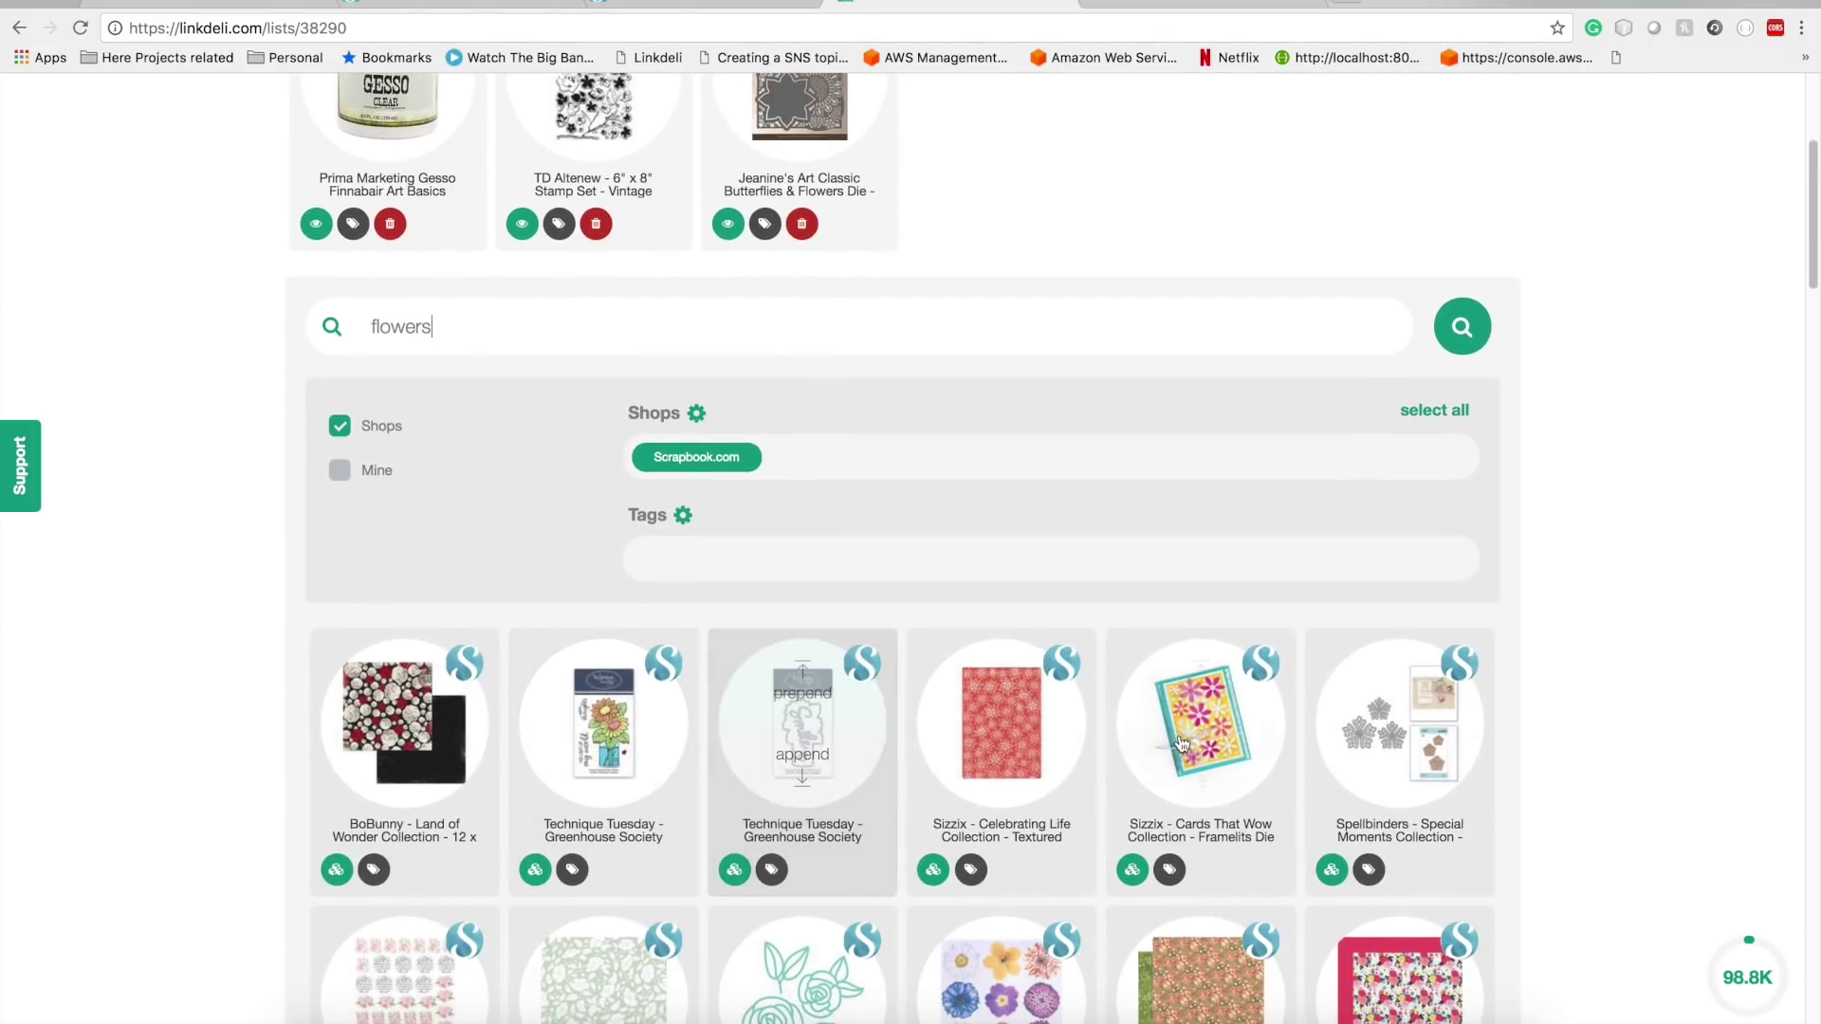
{"action": "scroll", "coordinate": [1180, 742], "scroll_direction": "down", "scroll_amount": 10}
{"action": "left_click", "coordinate": [809, 556]}
{"action": "left_click", "coordinate": [1015, 564]}
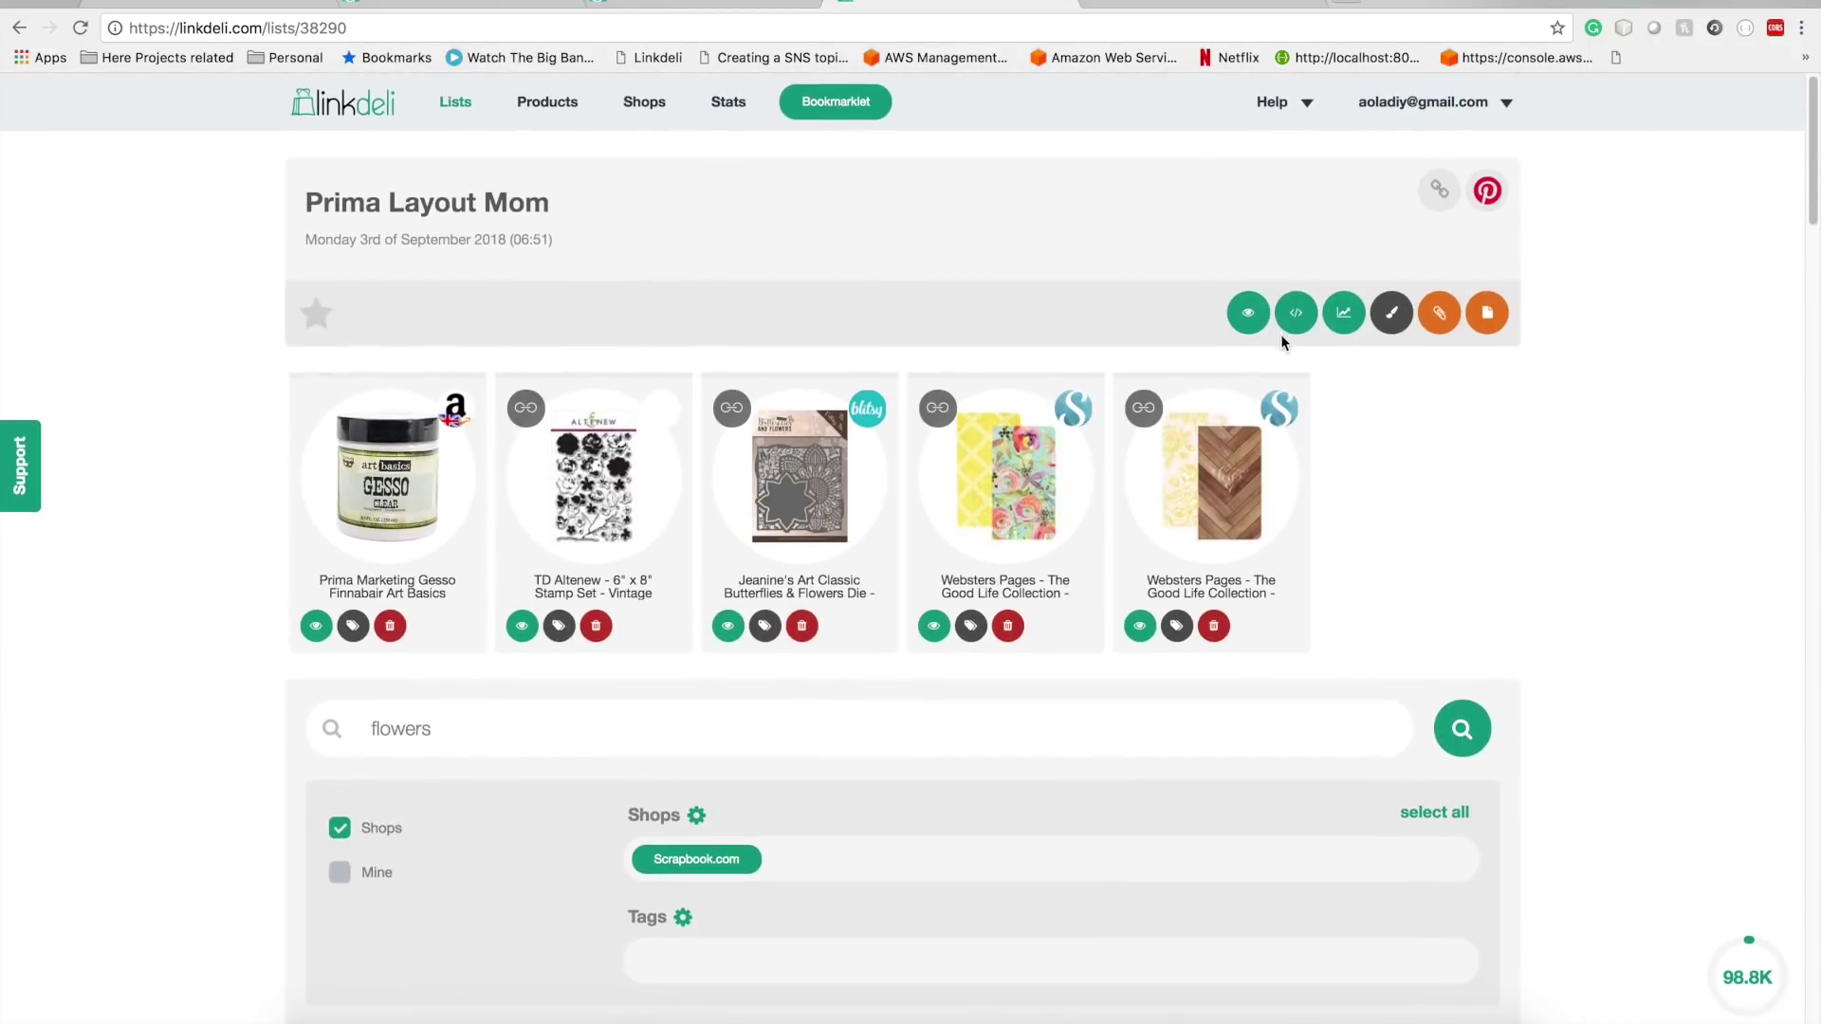
- Copy the list's supplies code with its five product links, then switch to the open note in Notes
{"action": "left_click", "coordinate": [1290, 318]}
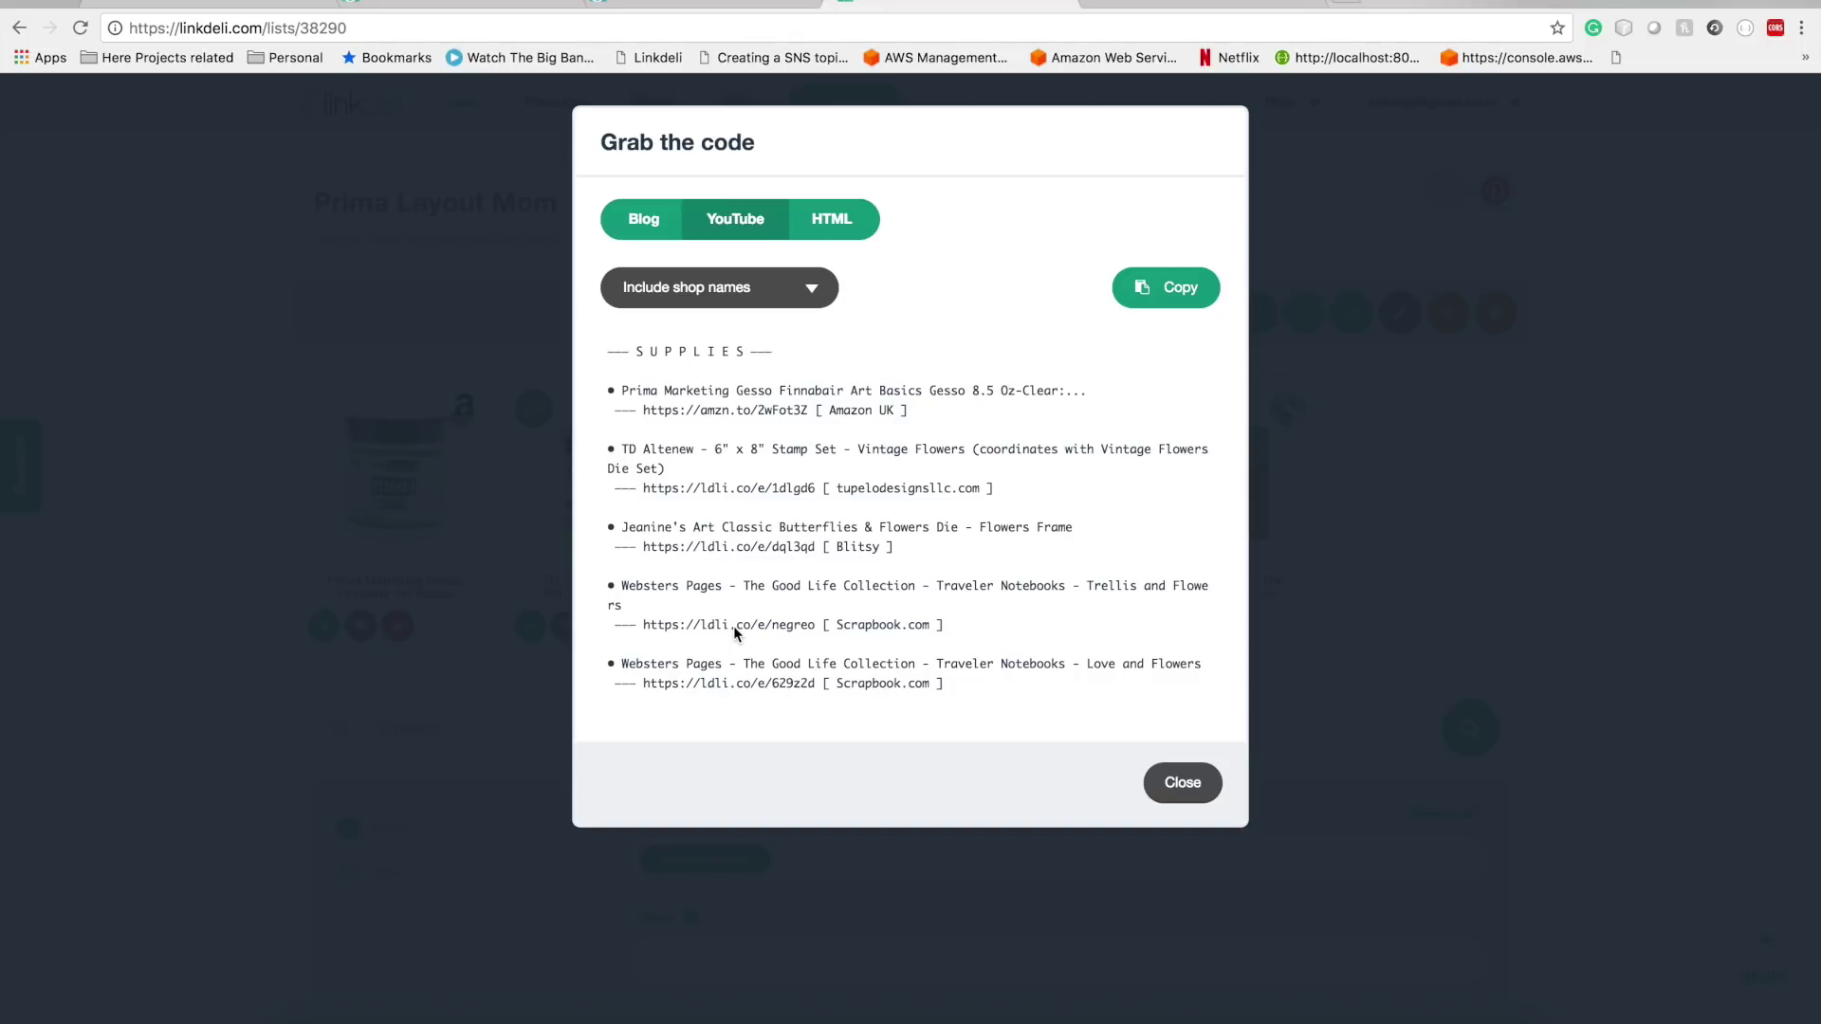
{"action": "left_click", "coordinate": [1151, 294]}
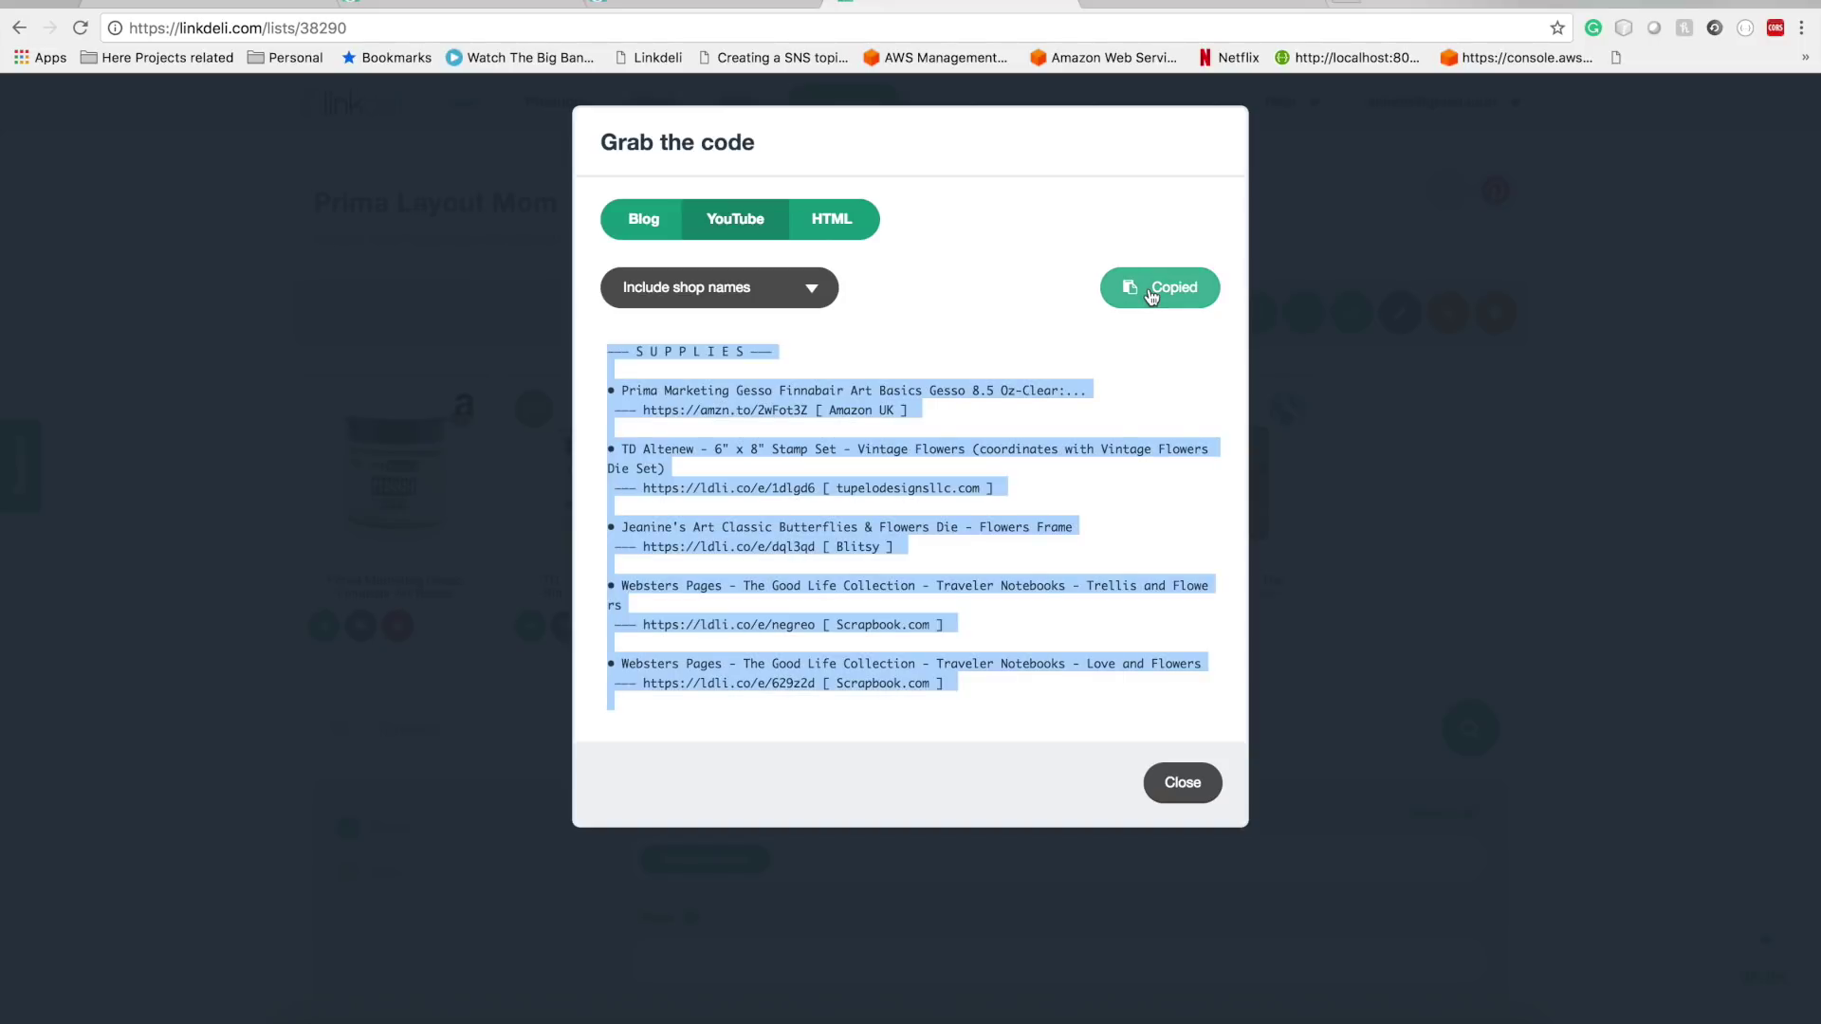
{"action": "left_click", "coordinate": [1049, 1001]}
{"action": "left_click", "coordinate": [785, 481]}
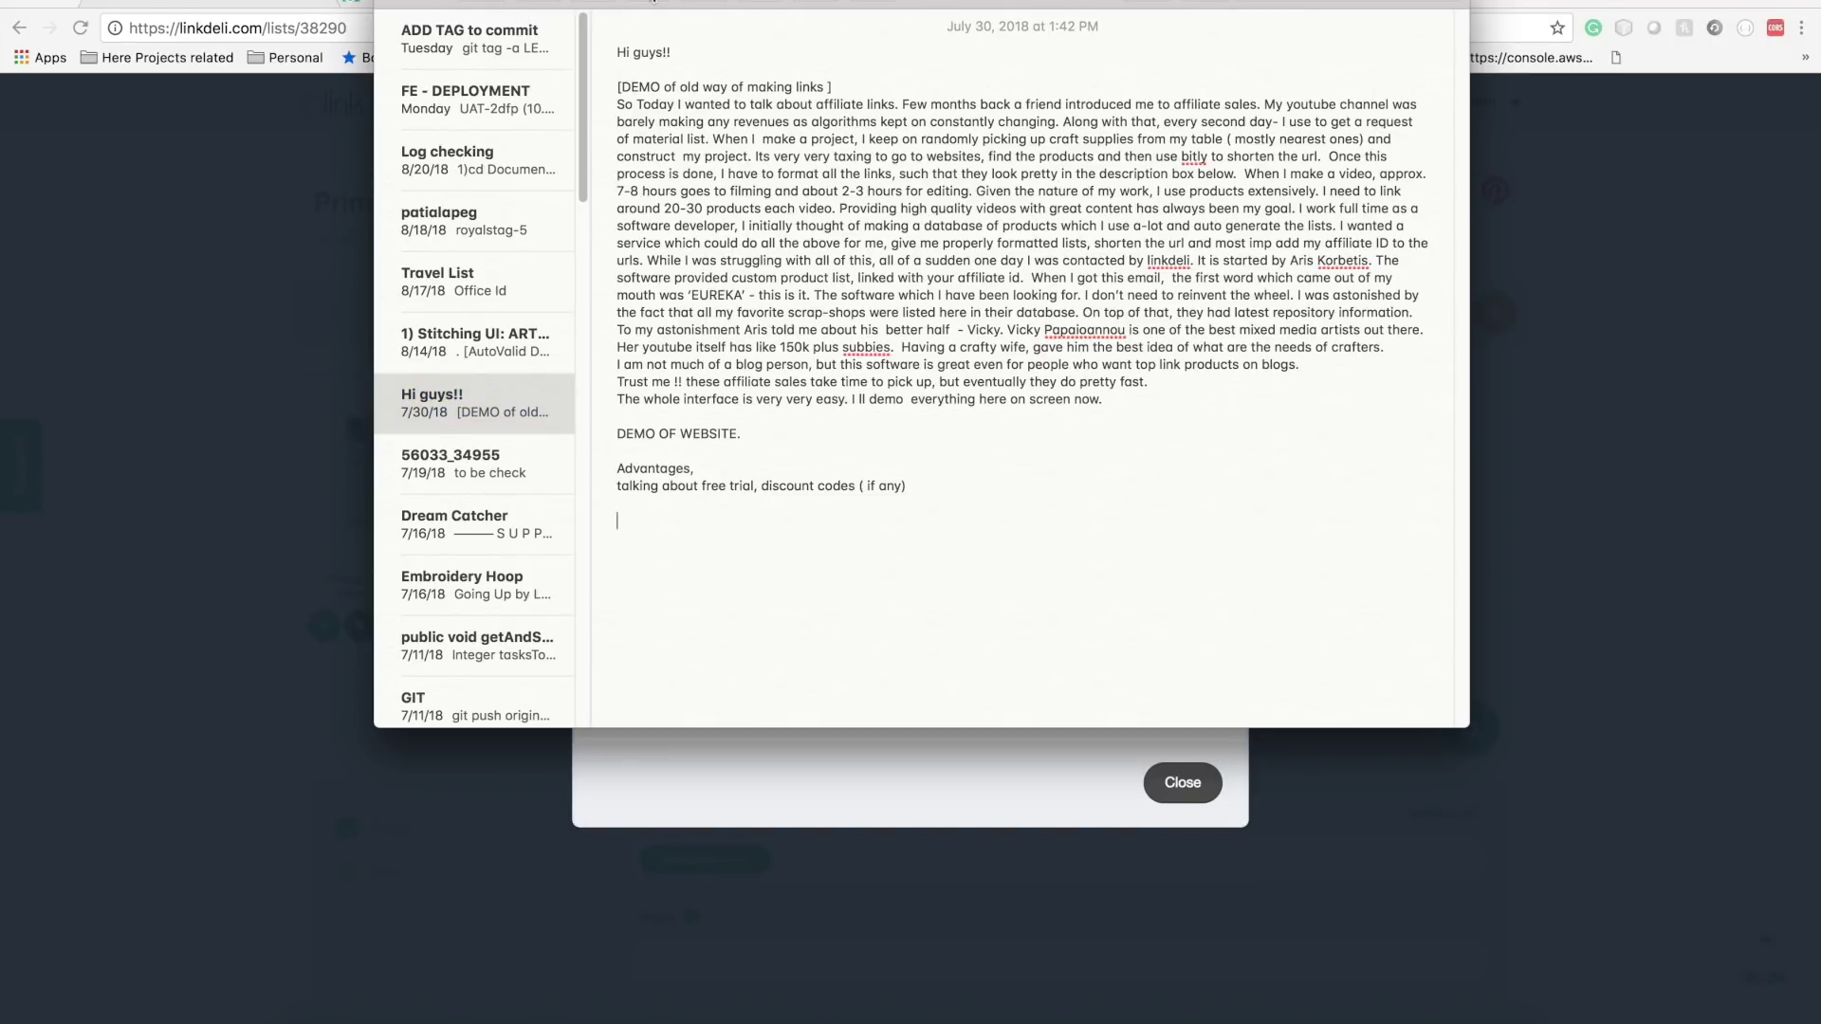
- Paste the supplies list into a new note, select the last ldli.co link, and return to Chrome
{"action": "key", "text": "super+n"}
{"action": "key", "text": "super+v"}
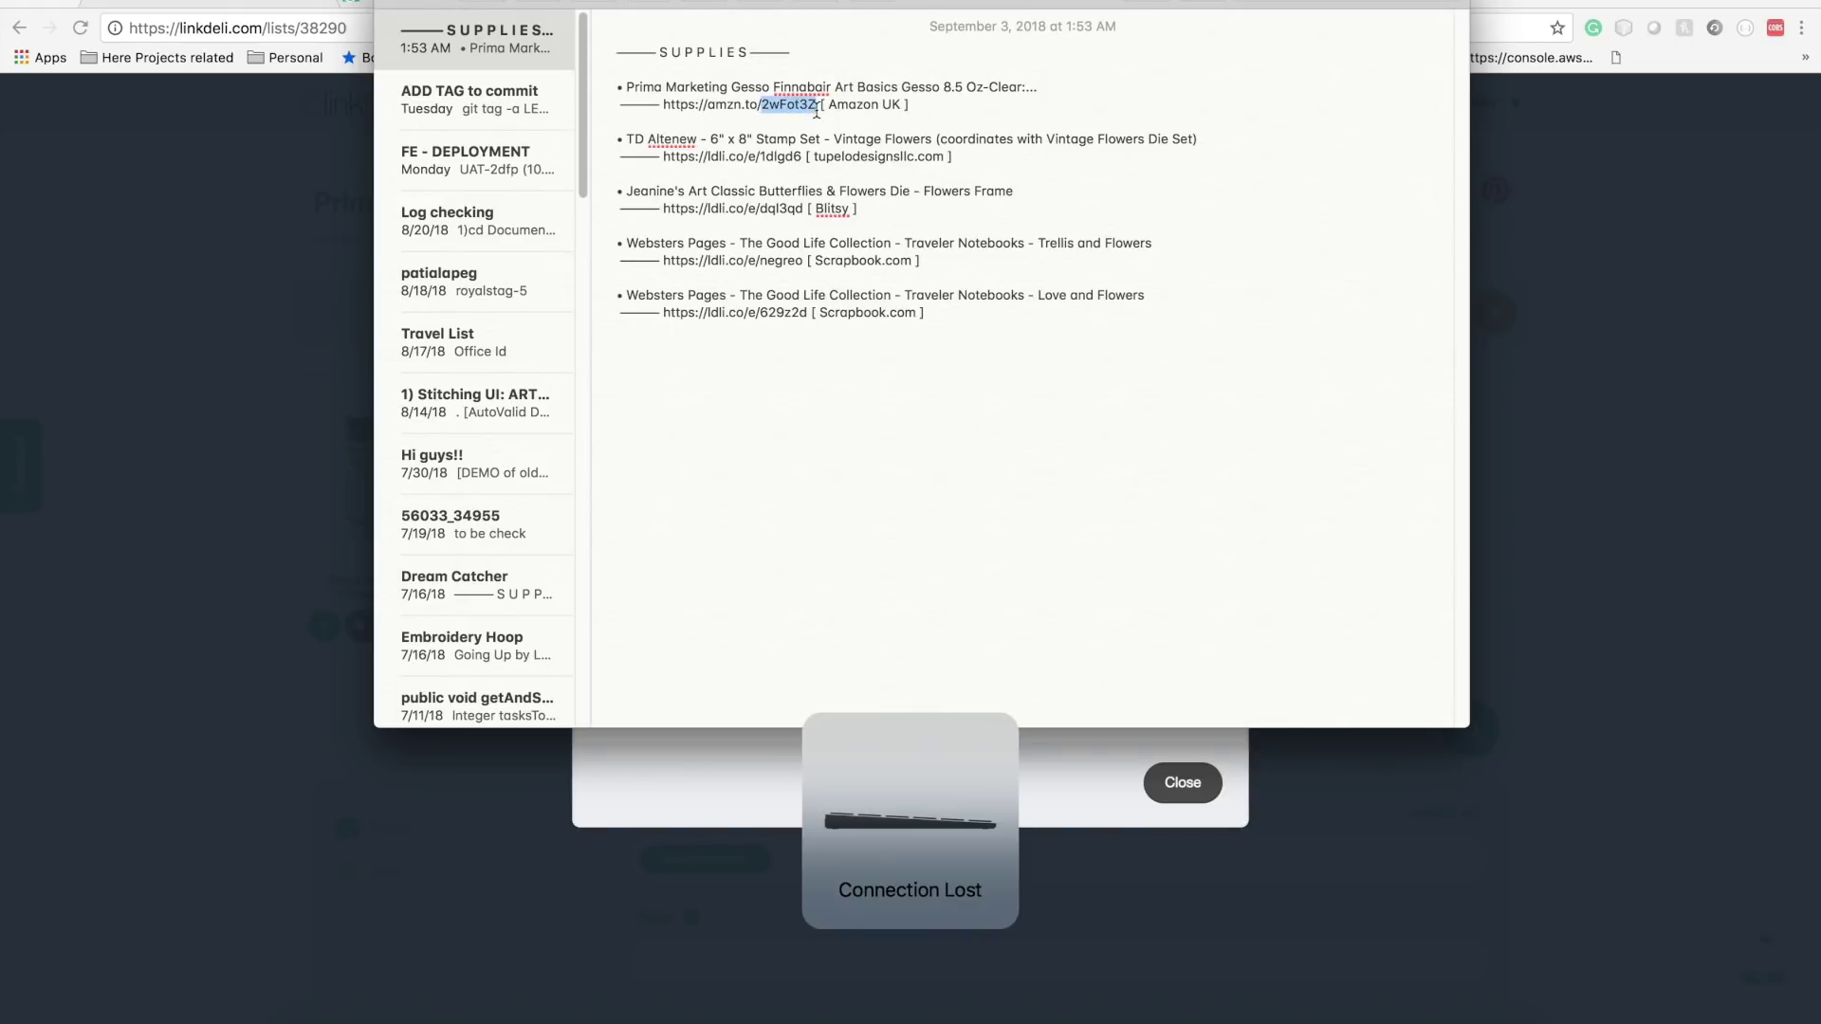
{"action": "left_click_drag", "start_coordinate": [810, 313], "coordinate": [665, 309]}
{"action": "left_click", "coordinate": [1574, 338]}
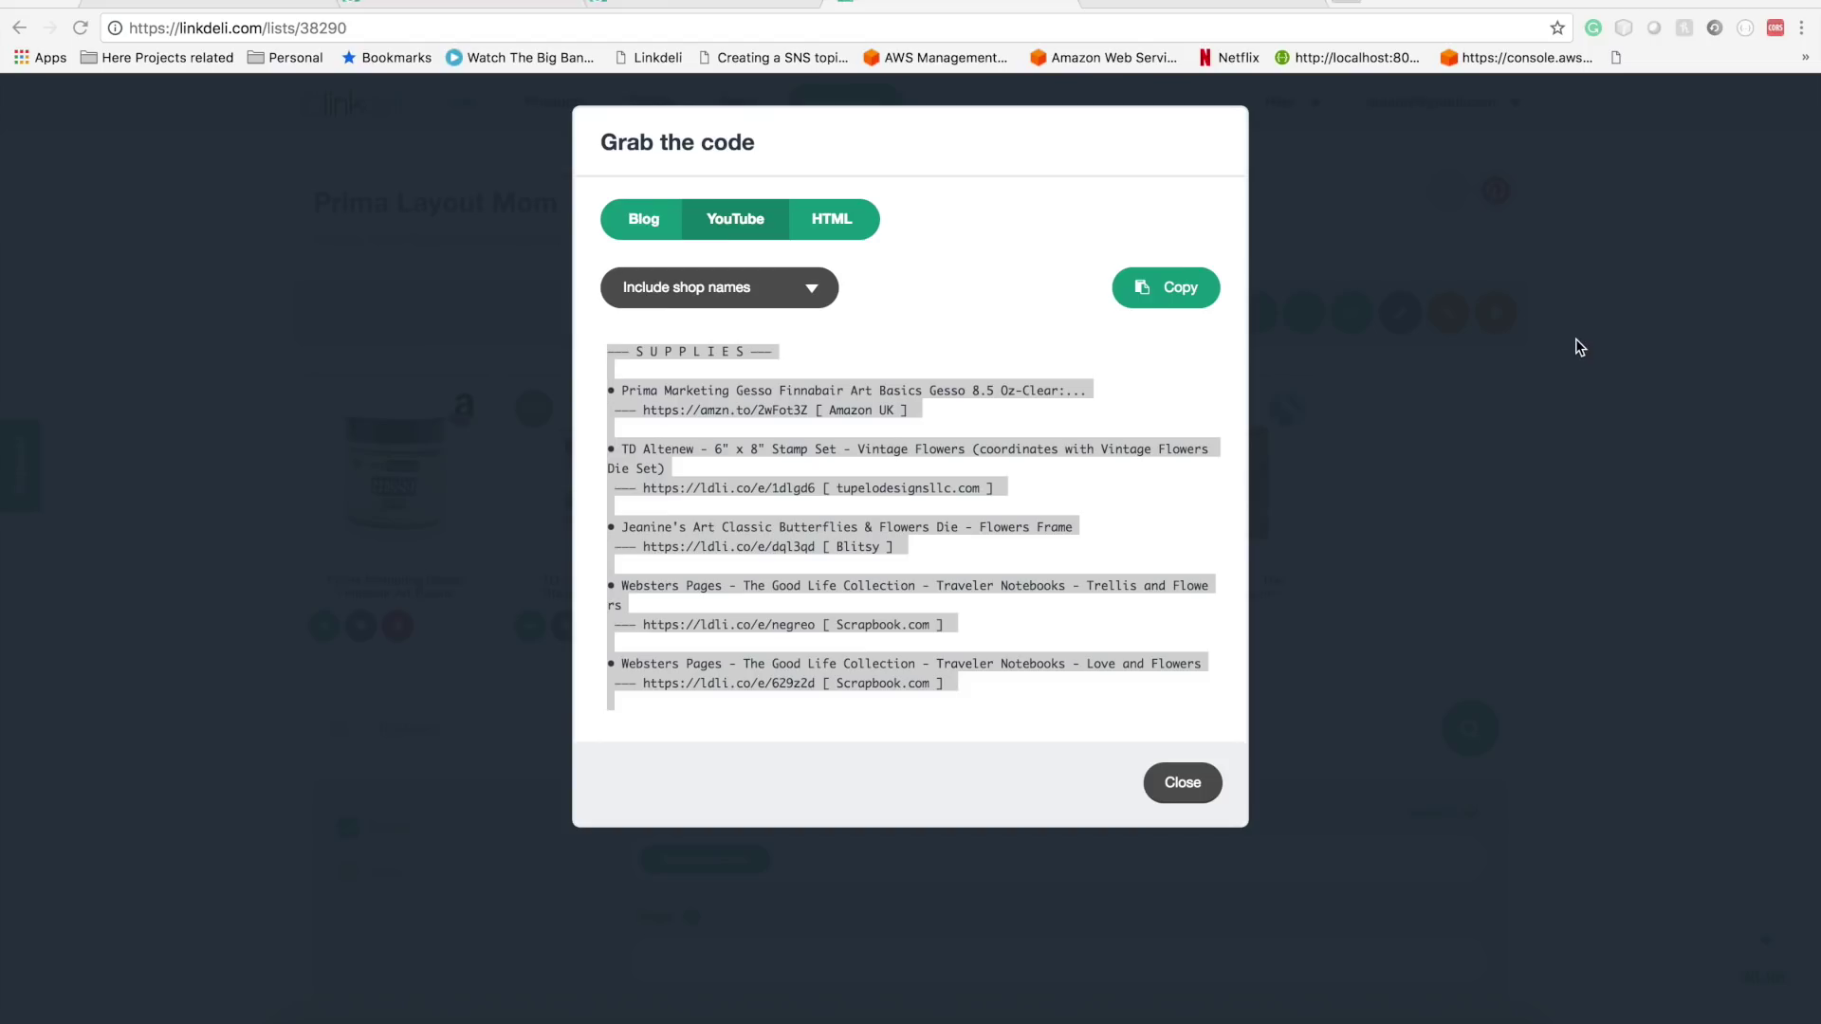
- Load the ldli.co short link in a new tab to confirm it reaches Scrapbook.com's Love and Flowers page
{"action": "left_click", "coordinate": [1342, 3]}
{"action": "key", "text": "super+v"}
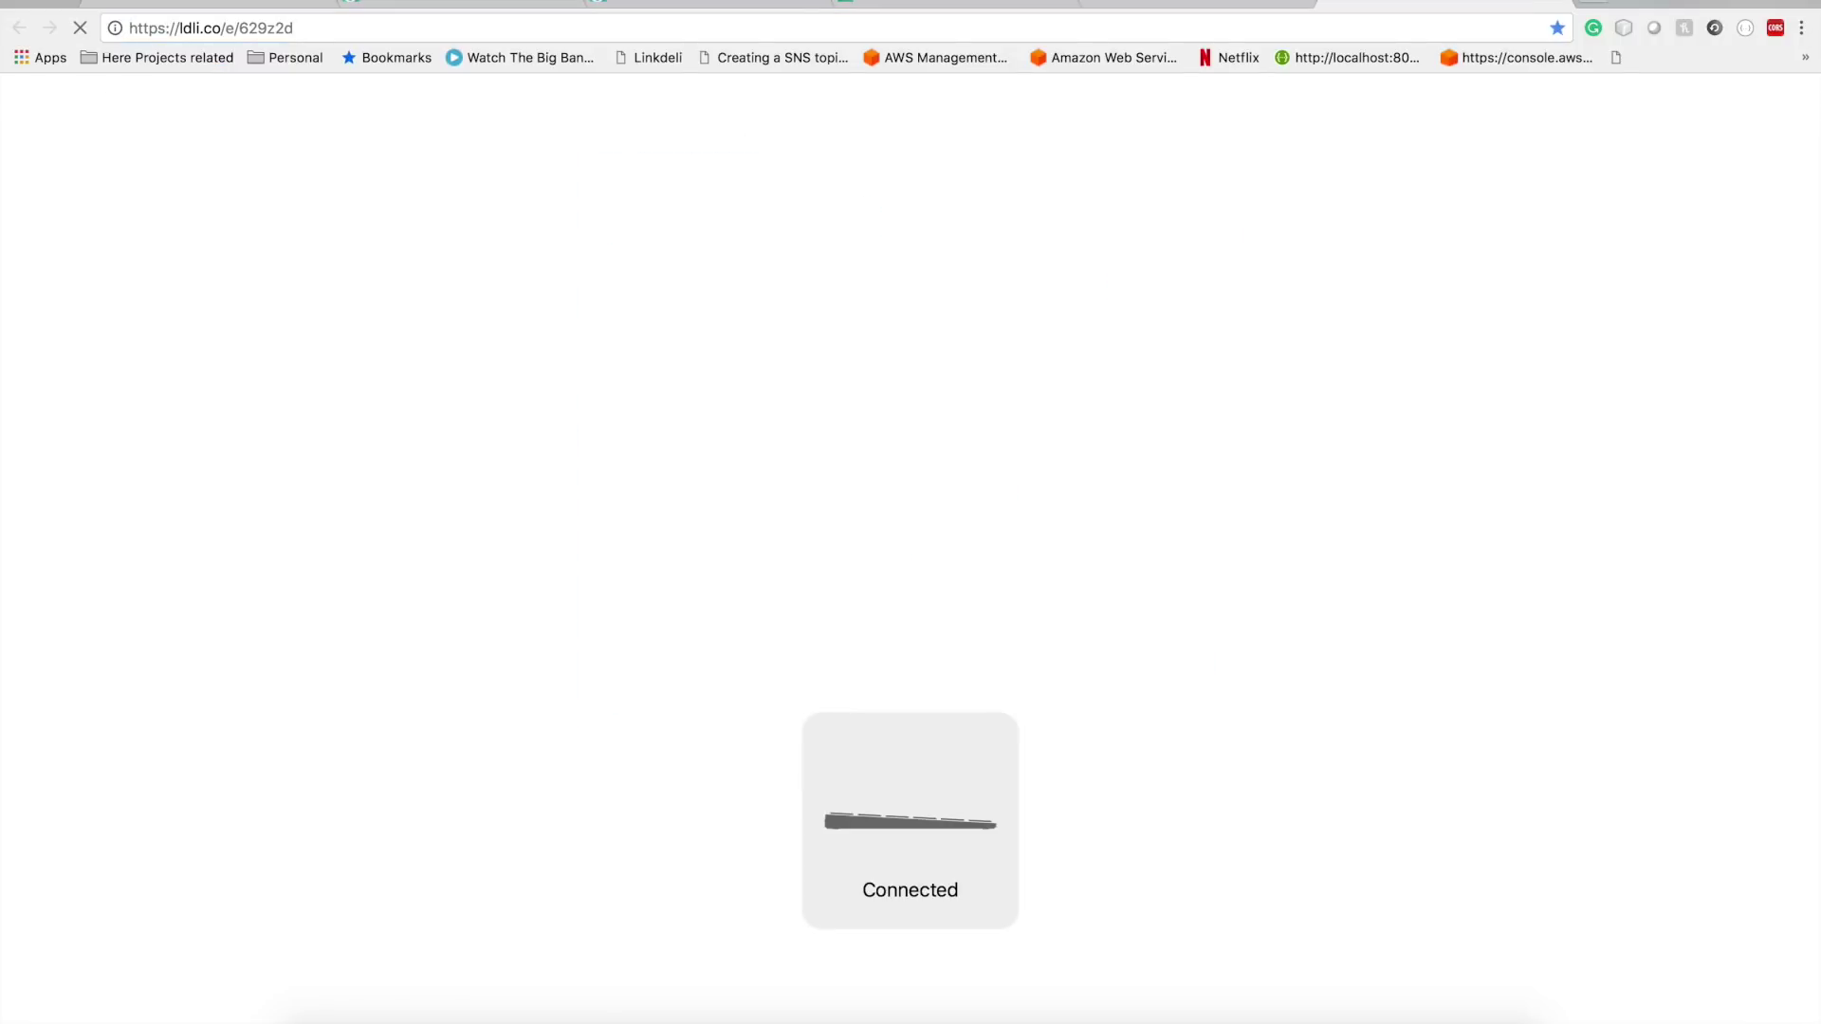
{"action": "key", "text": "Return"}
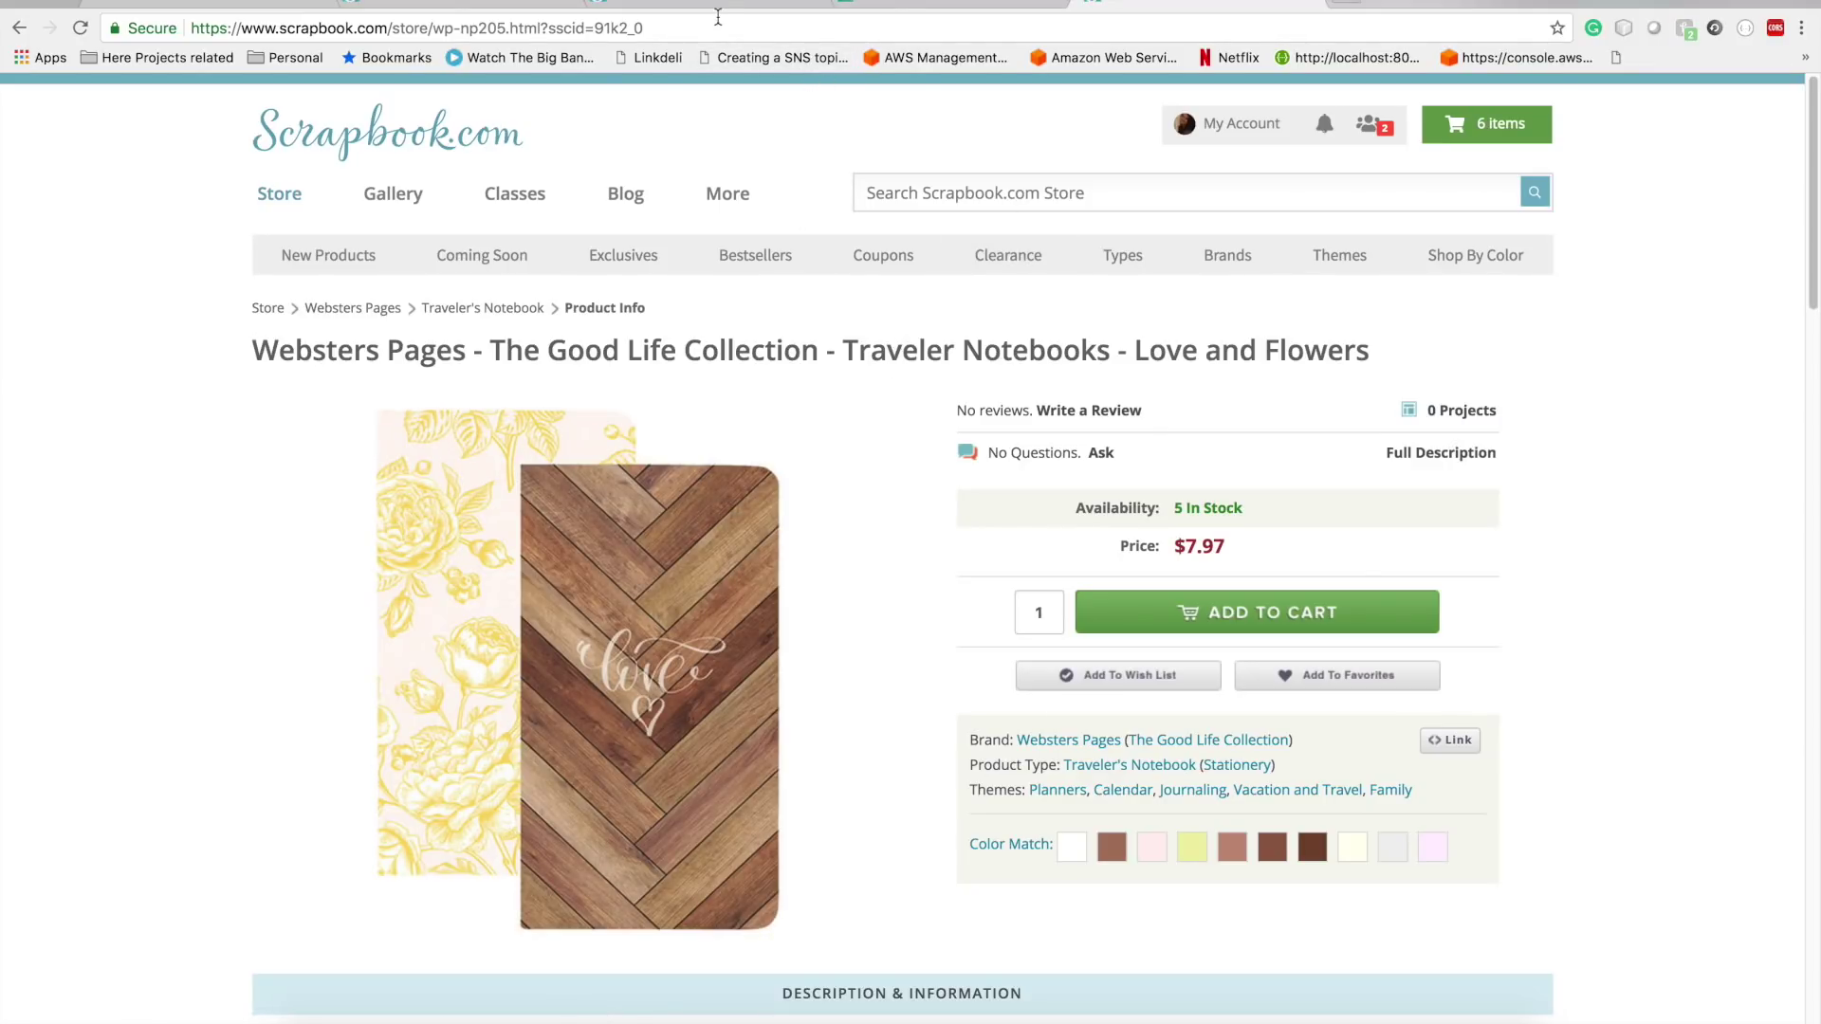
{"action": "left_click", "coordinate": [749, 38]}
{"action": "key", "text": "super+v"}
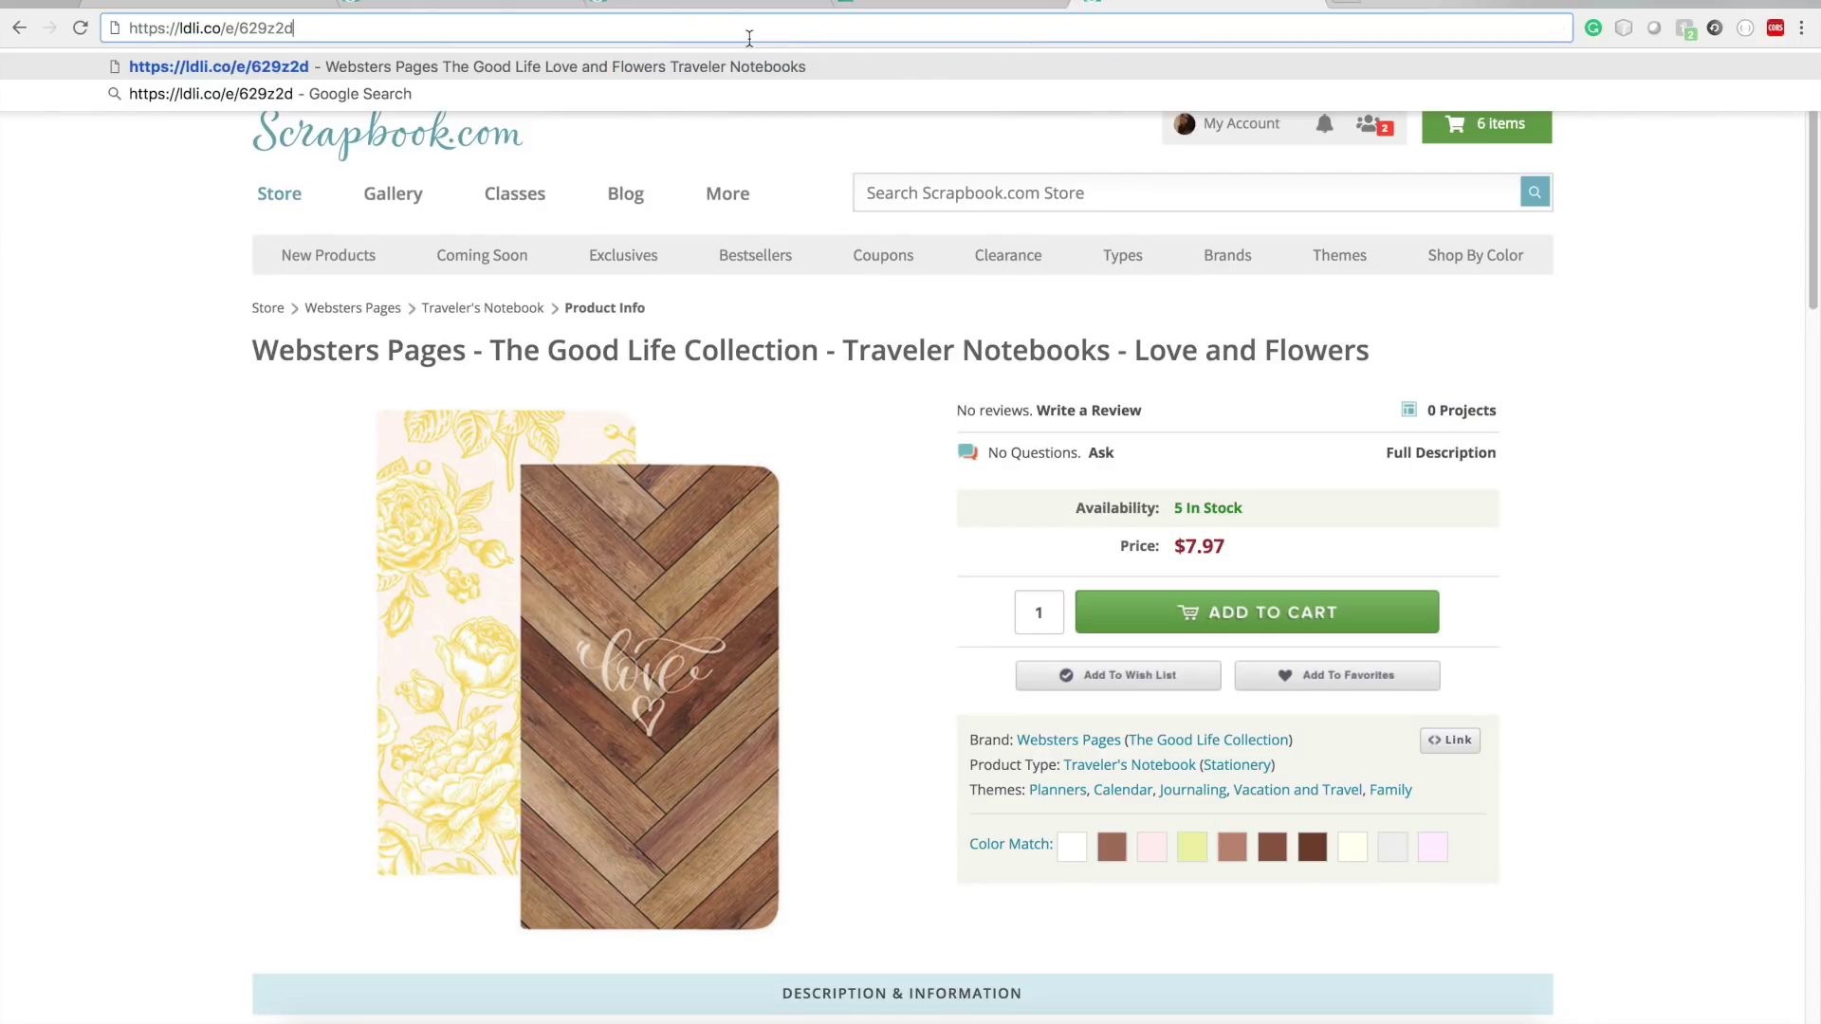
{"action": "key", "text": "Return"}
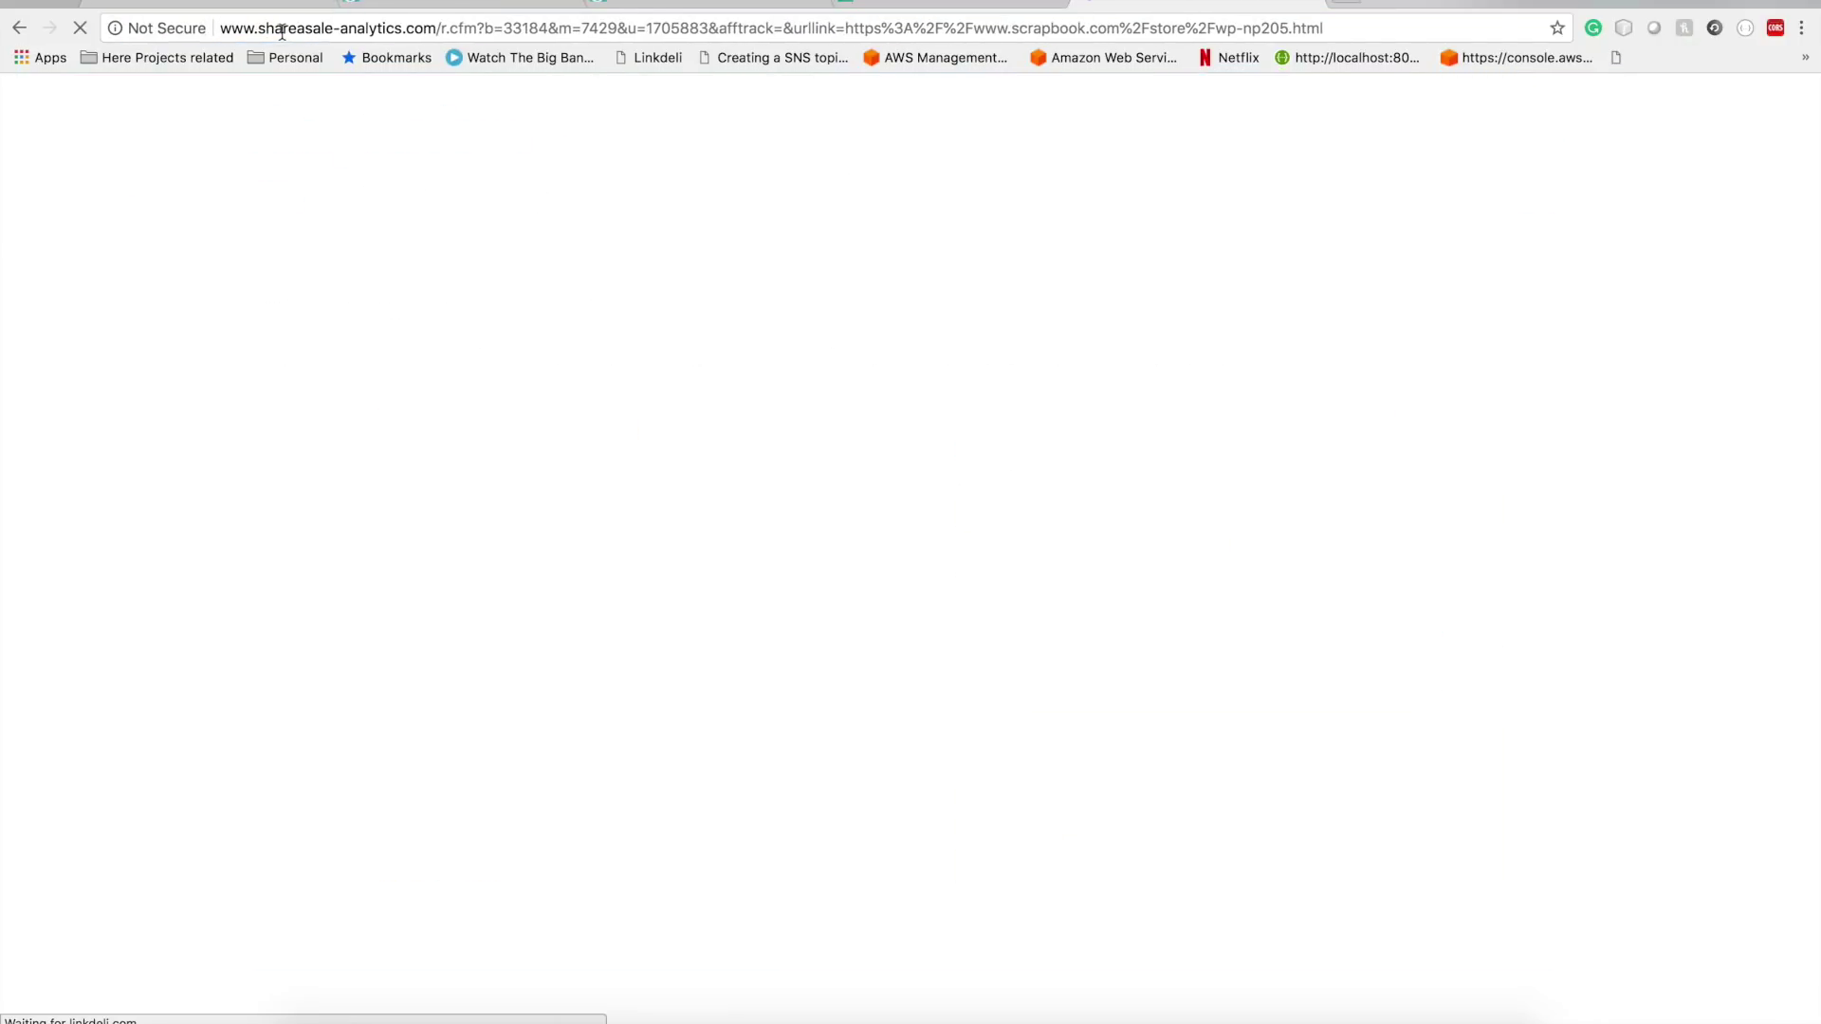
{"action": "double_click", "coordinate": [282, 29]}
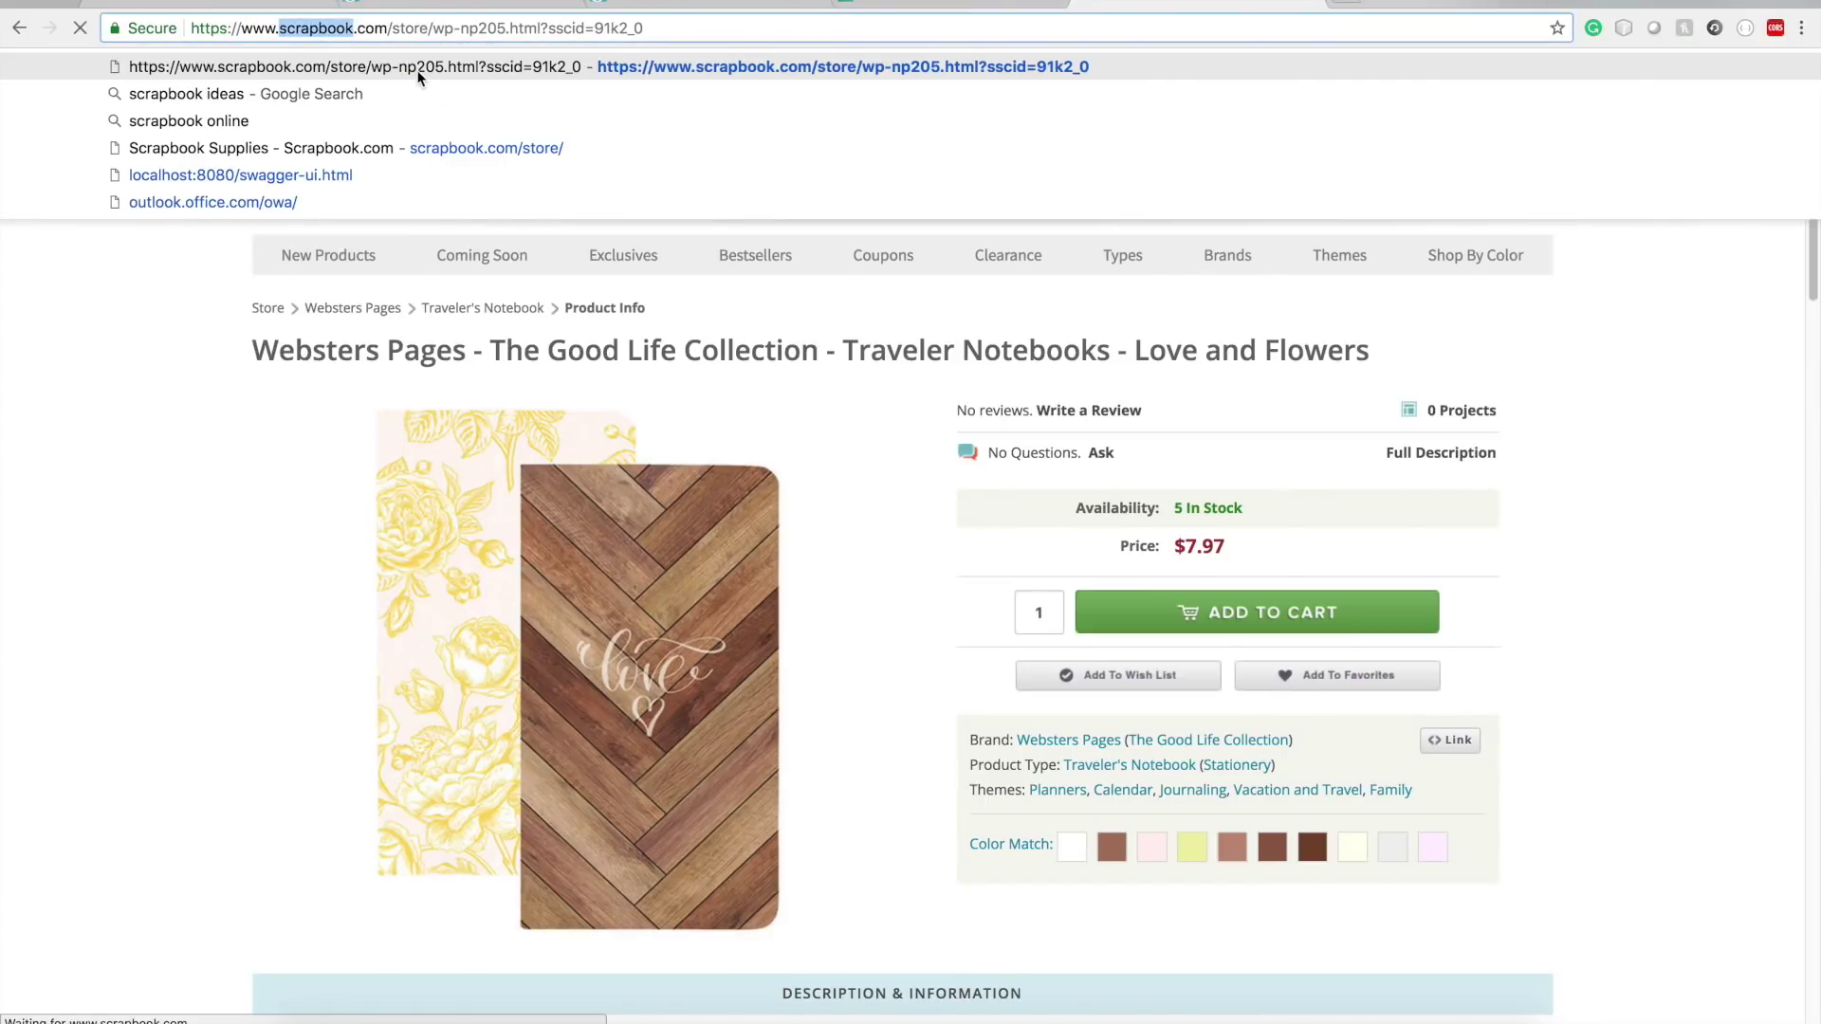
{"action": "left_click", "coordinate": [897, 457]}
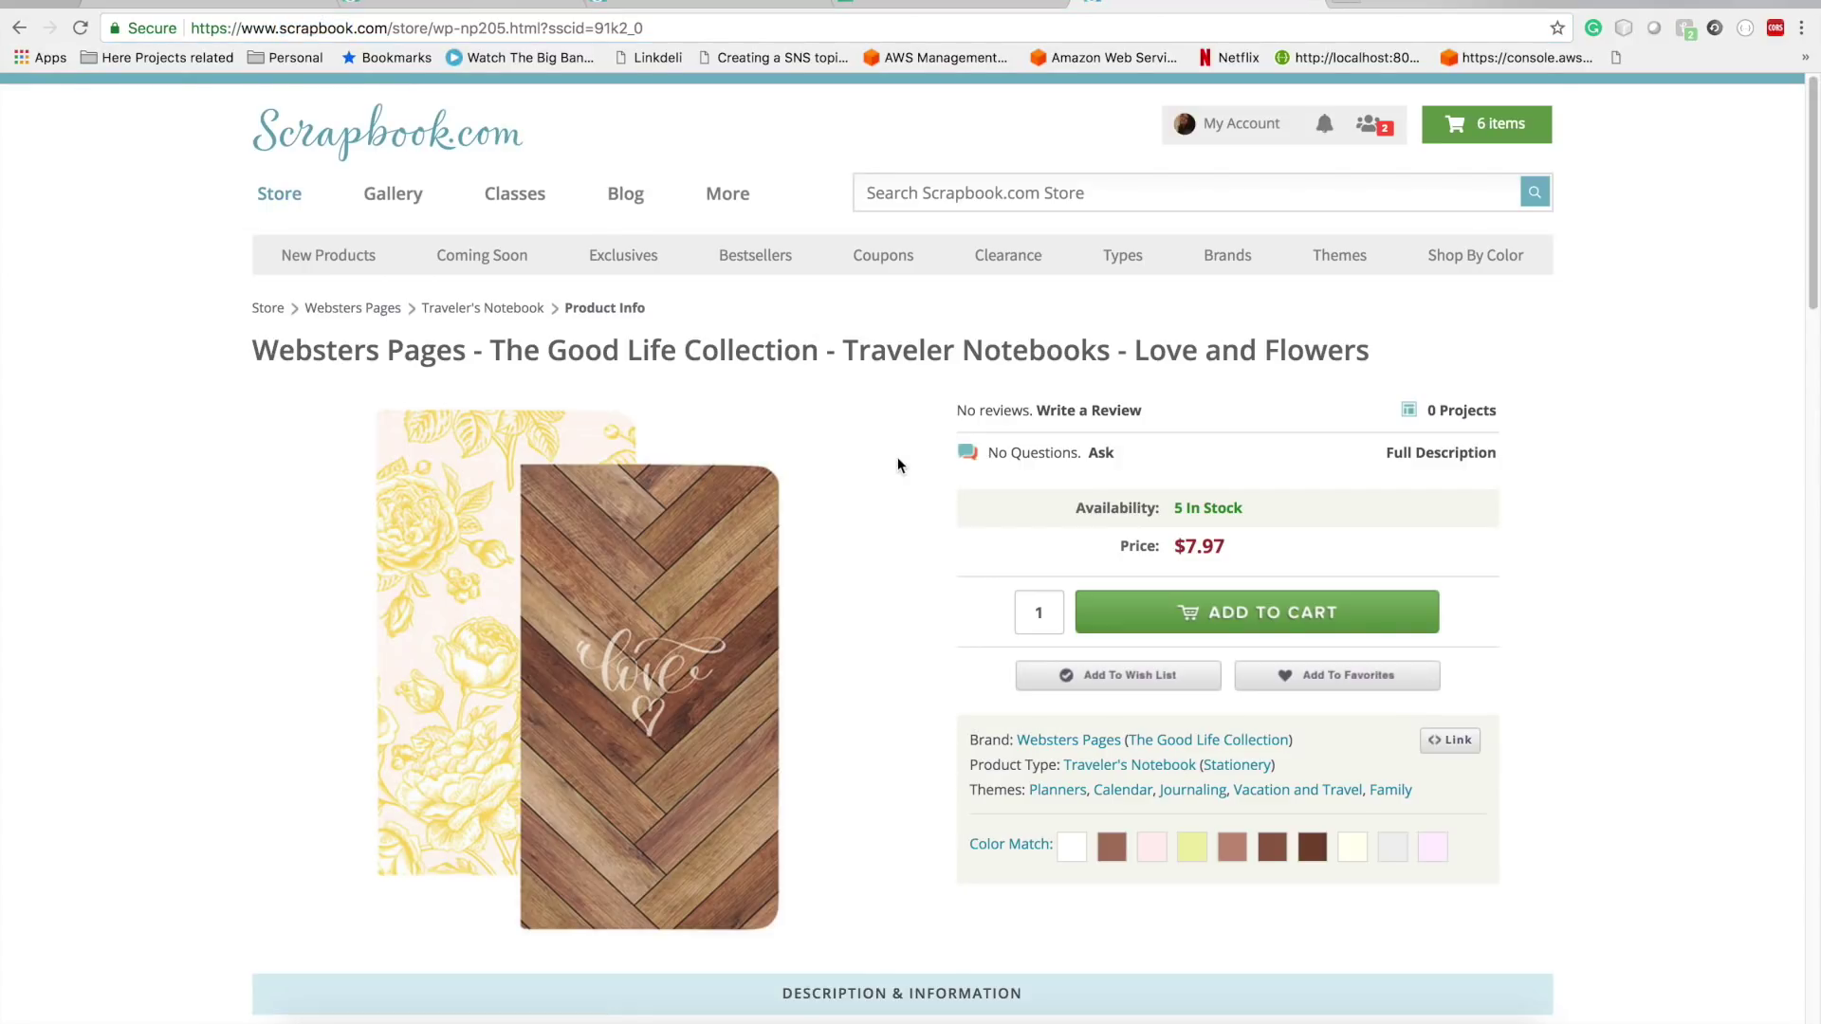
{"action": "left_click", "coordinate": [935, 3]}
{"action": "left_click", "coordinate": [971, 375]}
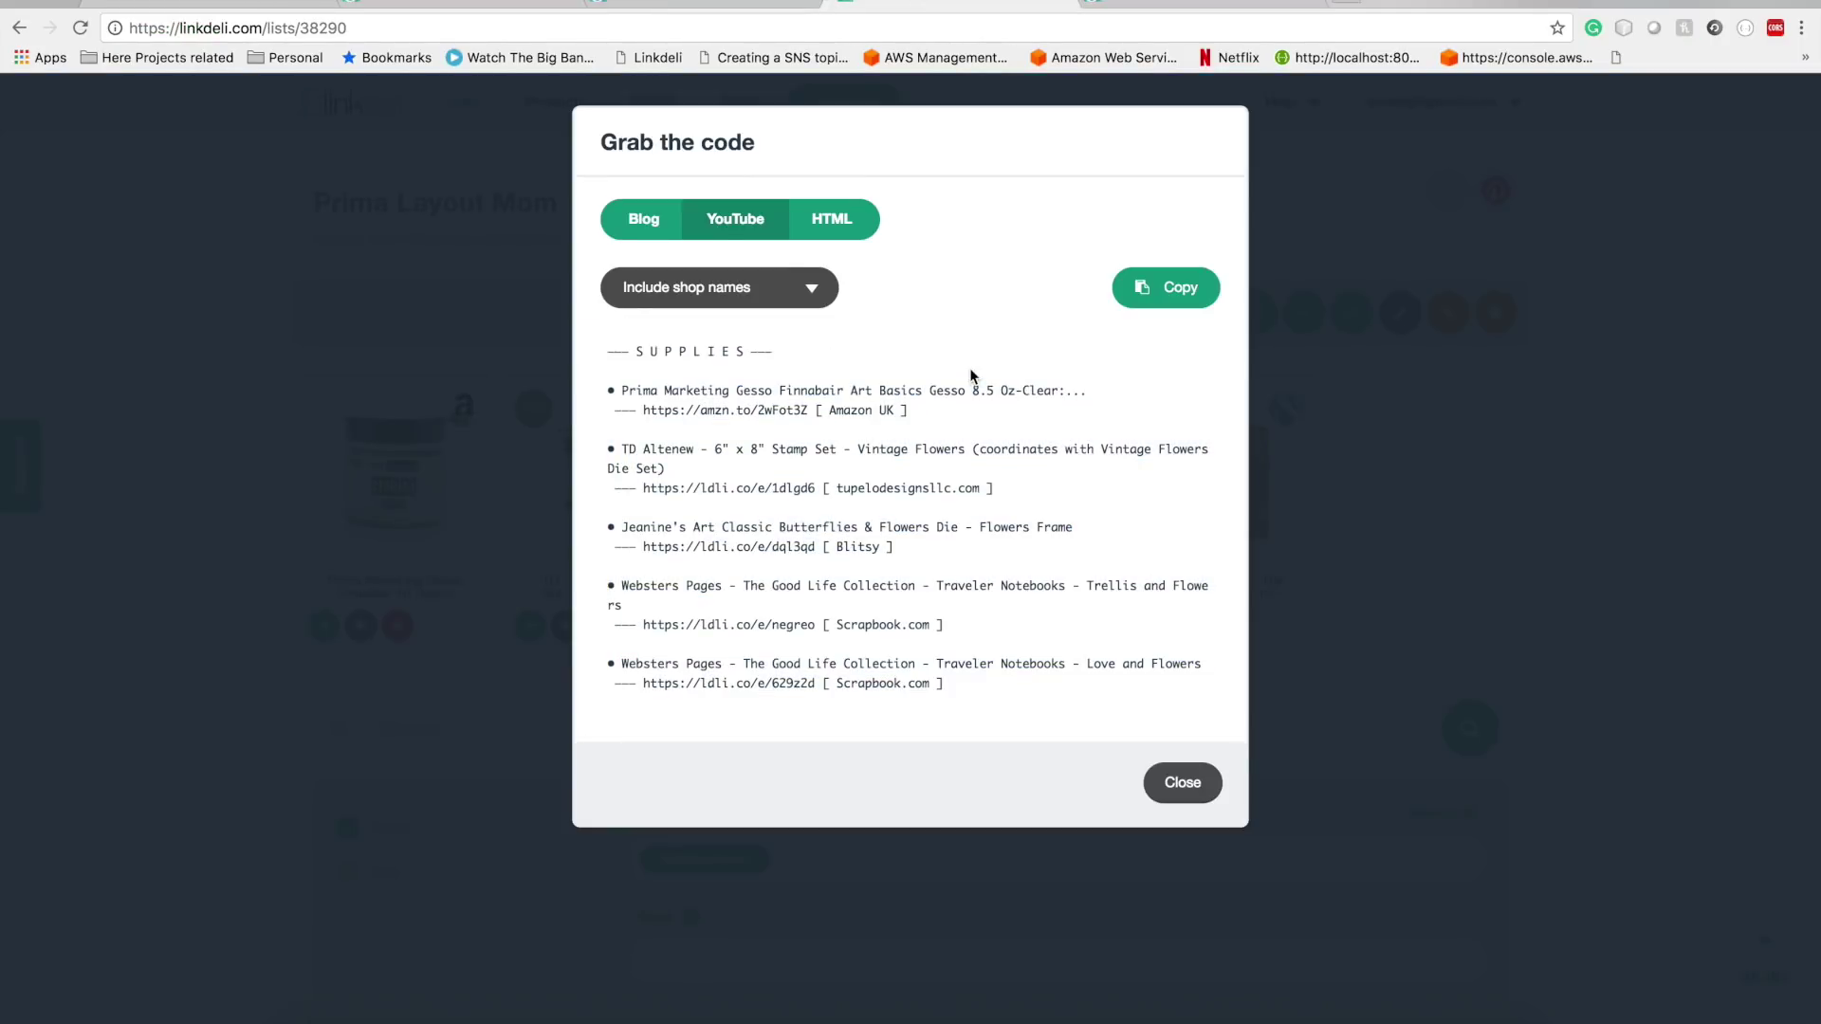
- Copy the list's Blog-format embed code and load Blogger in a new tab
{"action": "left_click", "coordinate": [666, 230]}
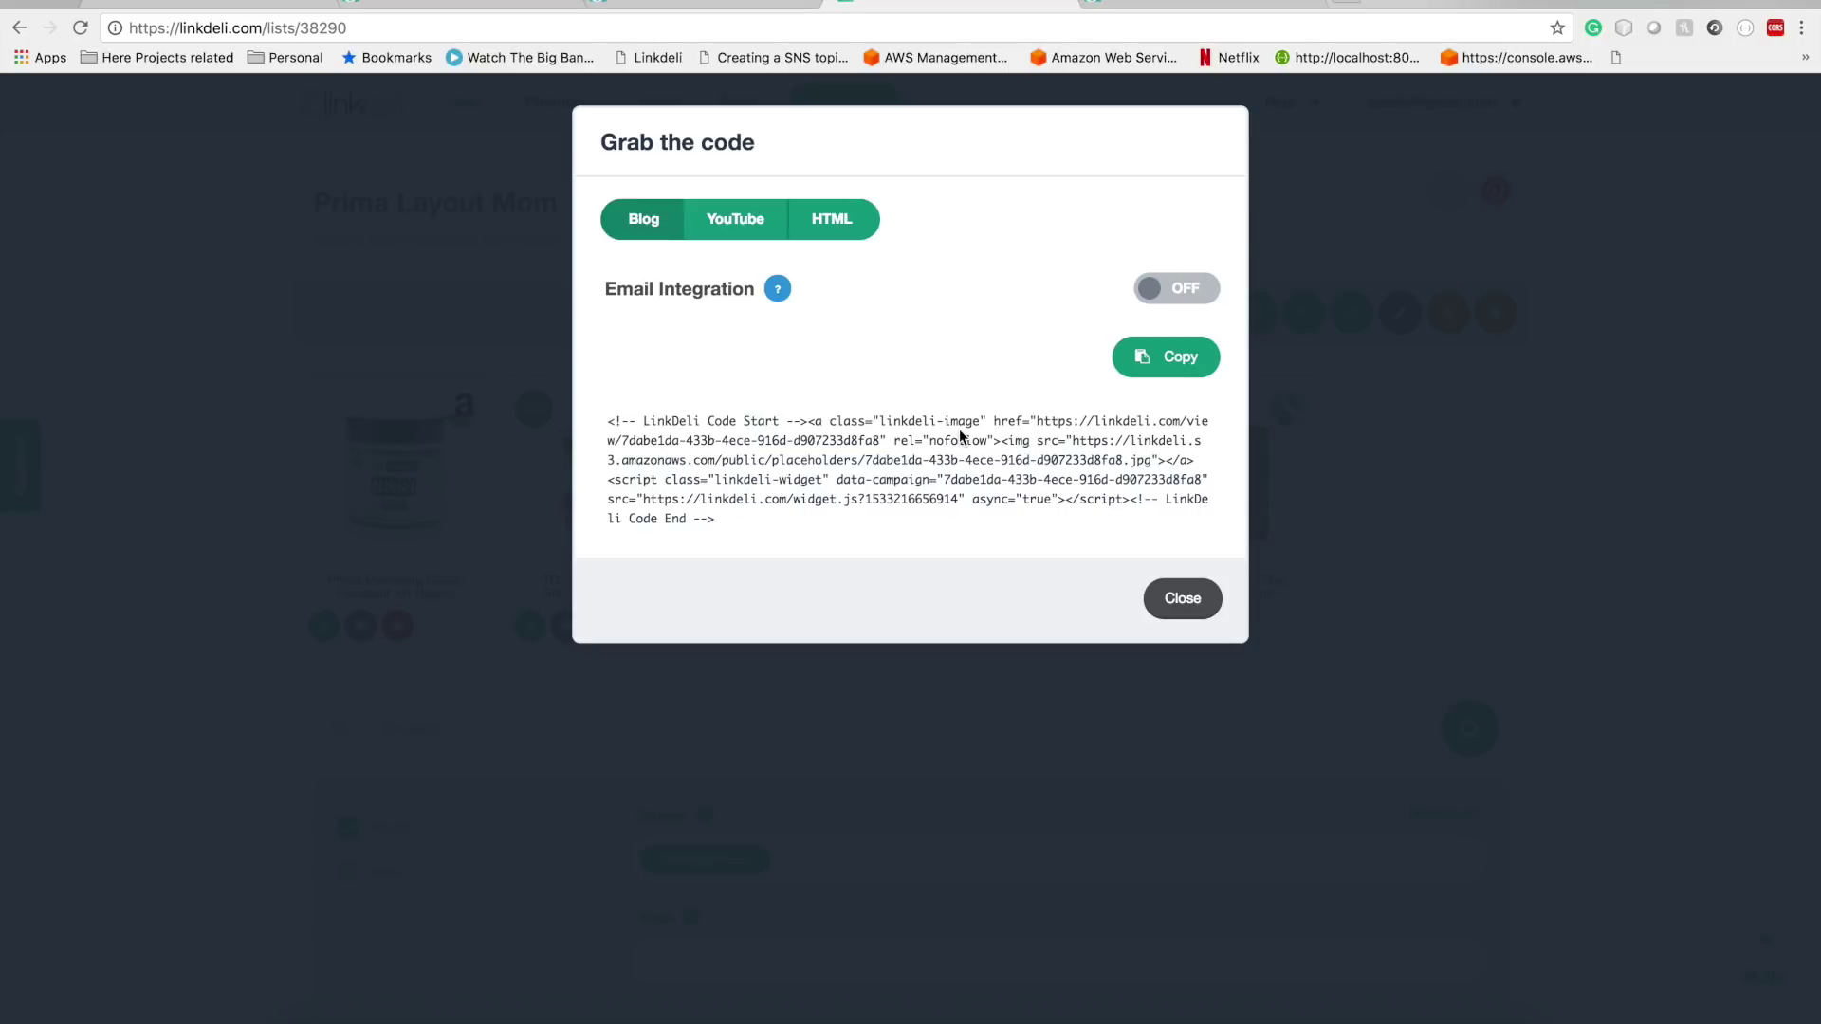
{"action": "left_click", "coordinate": [1166, 358]}
{"action": "key", "text": "super+t"}
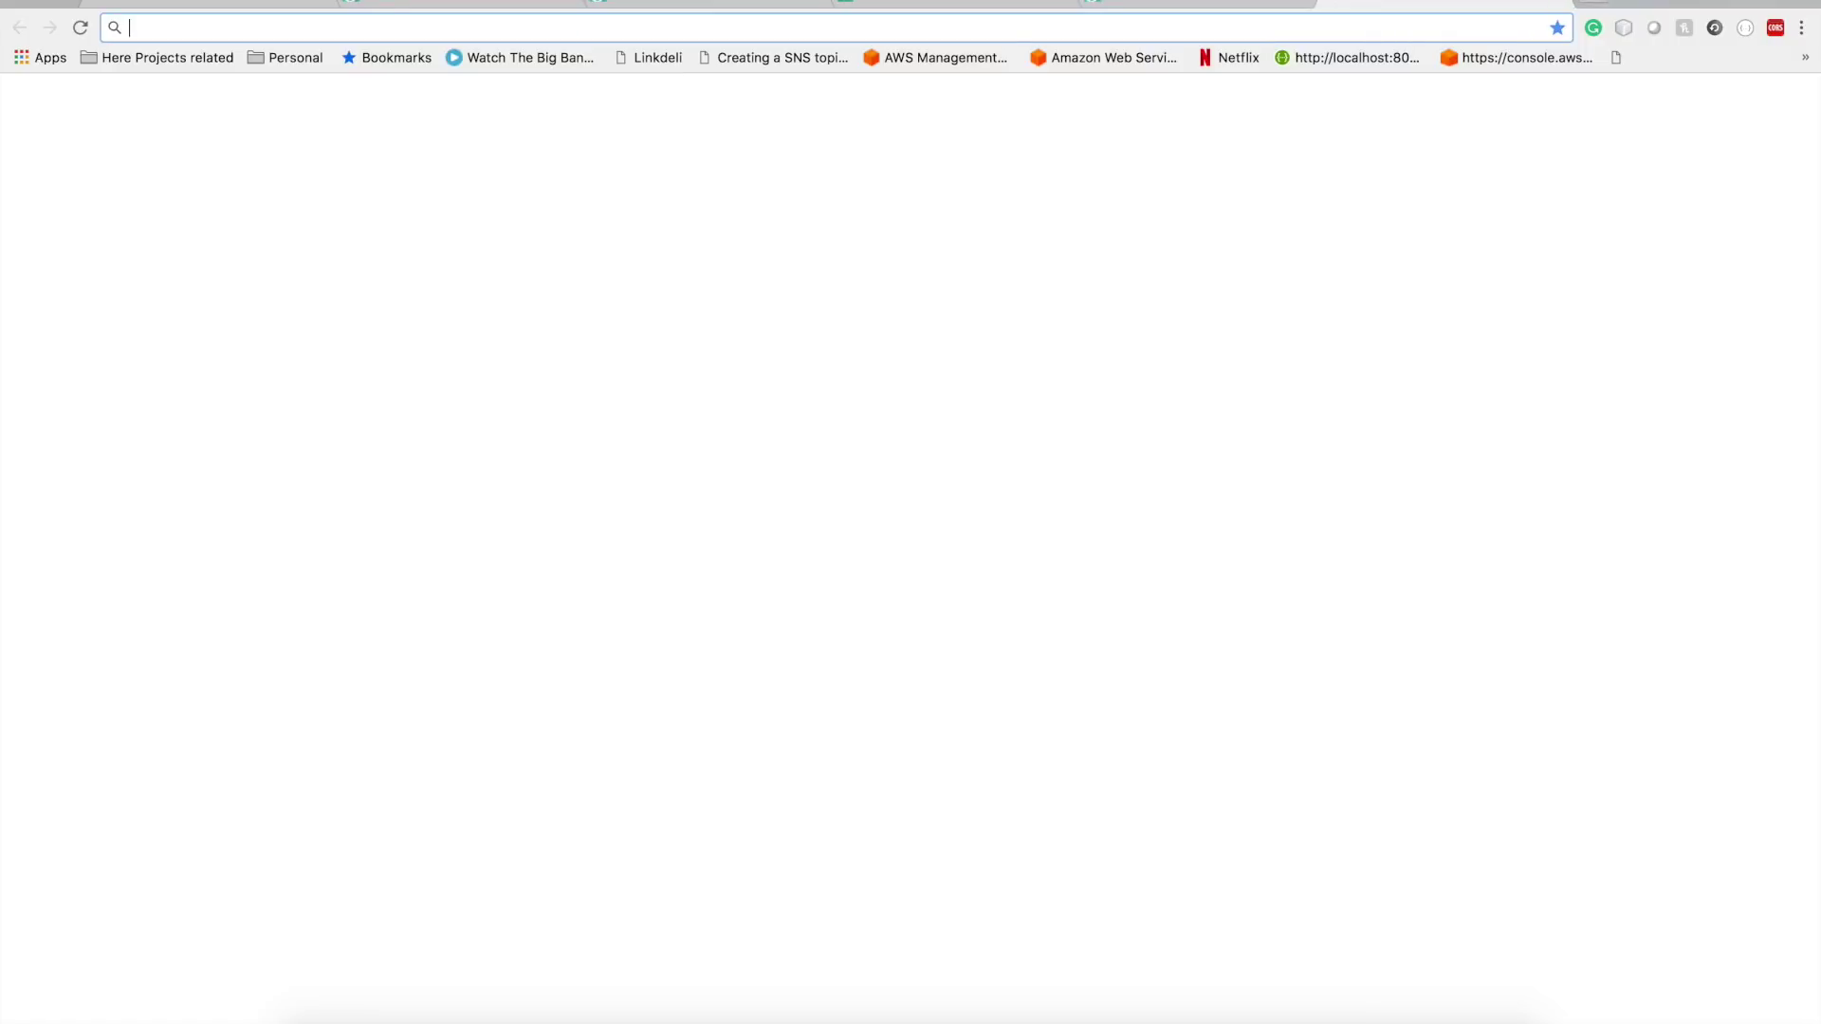
{"action": "type", "text": "blogger.com/blogger.g?blogID=2994425809179686758#editor"}
{"action": "key", "text": "Return"}
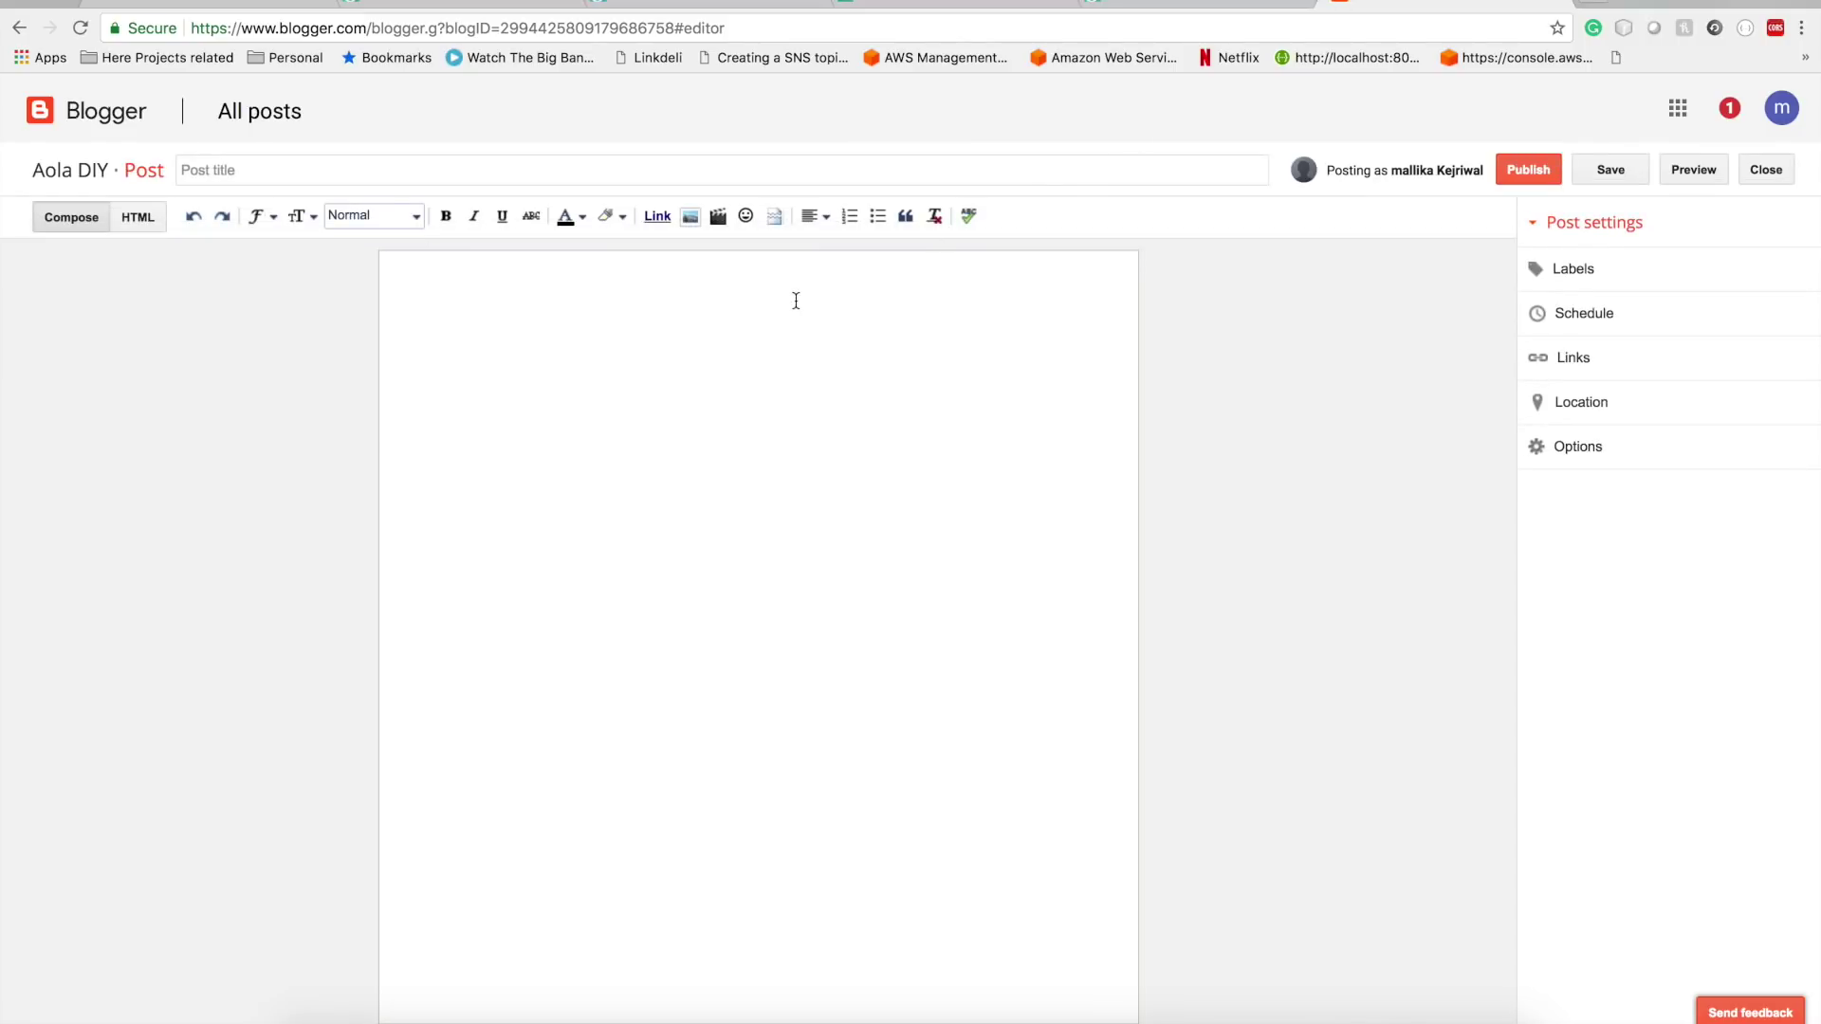
- Paste the LinkDeli embed code into the new post's HTML view
{"action": "left_click", "coordinate": [799, 313]}
{"action": "left_click", "coordinate": [151, 220]}
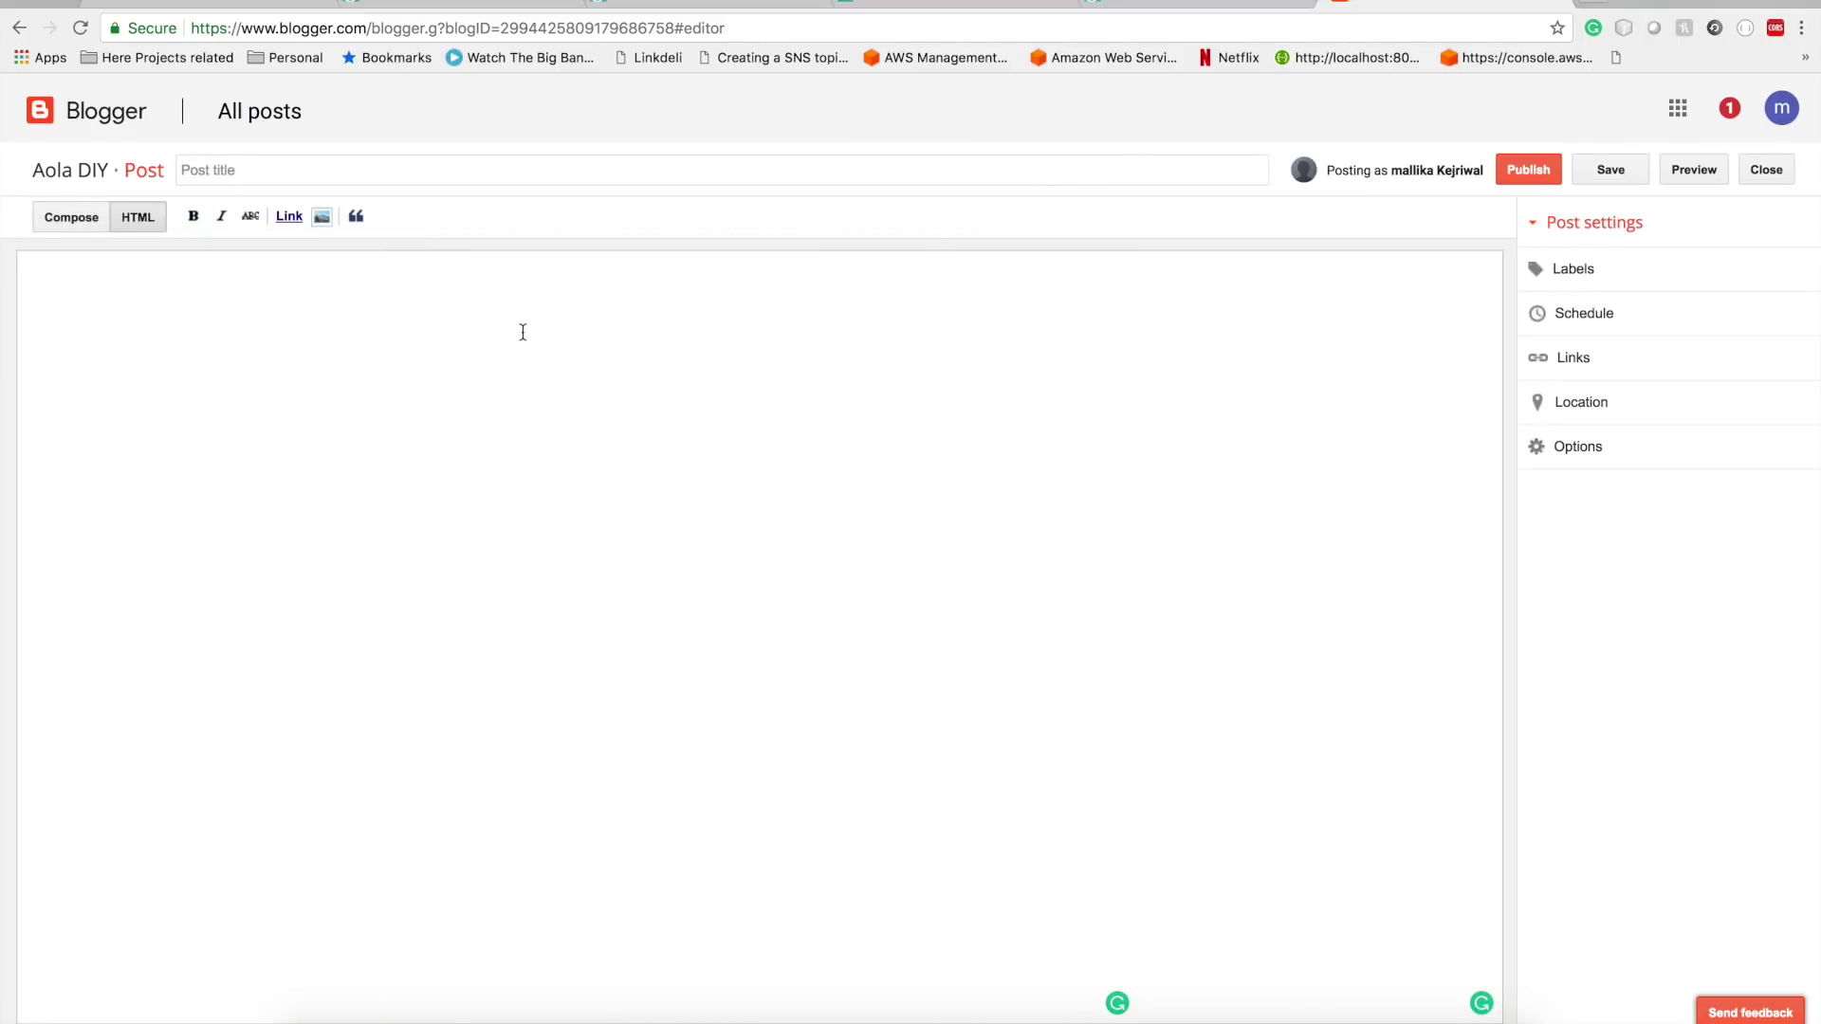
{"action": "key", "text": "super+v"}
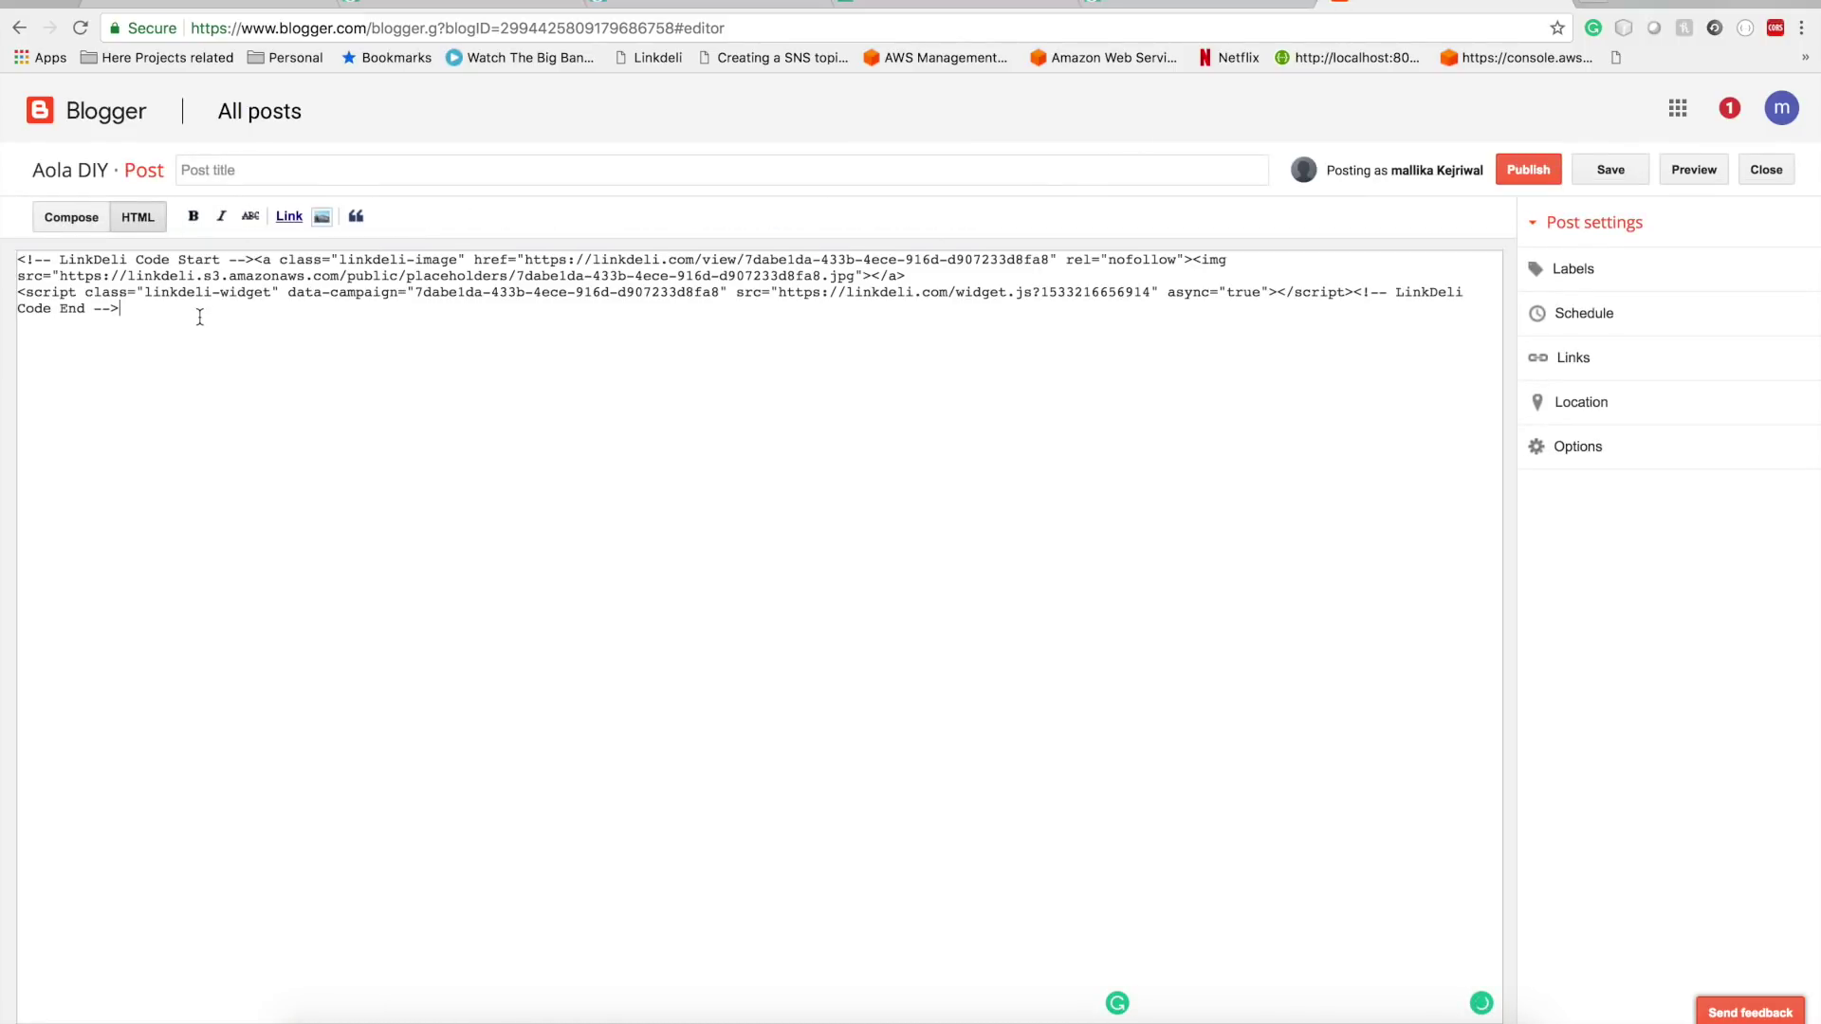
- Save and preview the post's five-product grid, then publish it
{"action": "left_click", "coordinate": [1612, 175]}
{"action": "left_click", "coordinate": [1683, 180]}
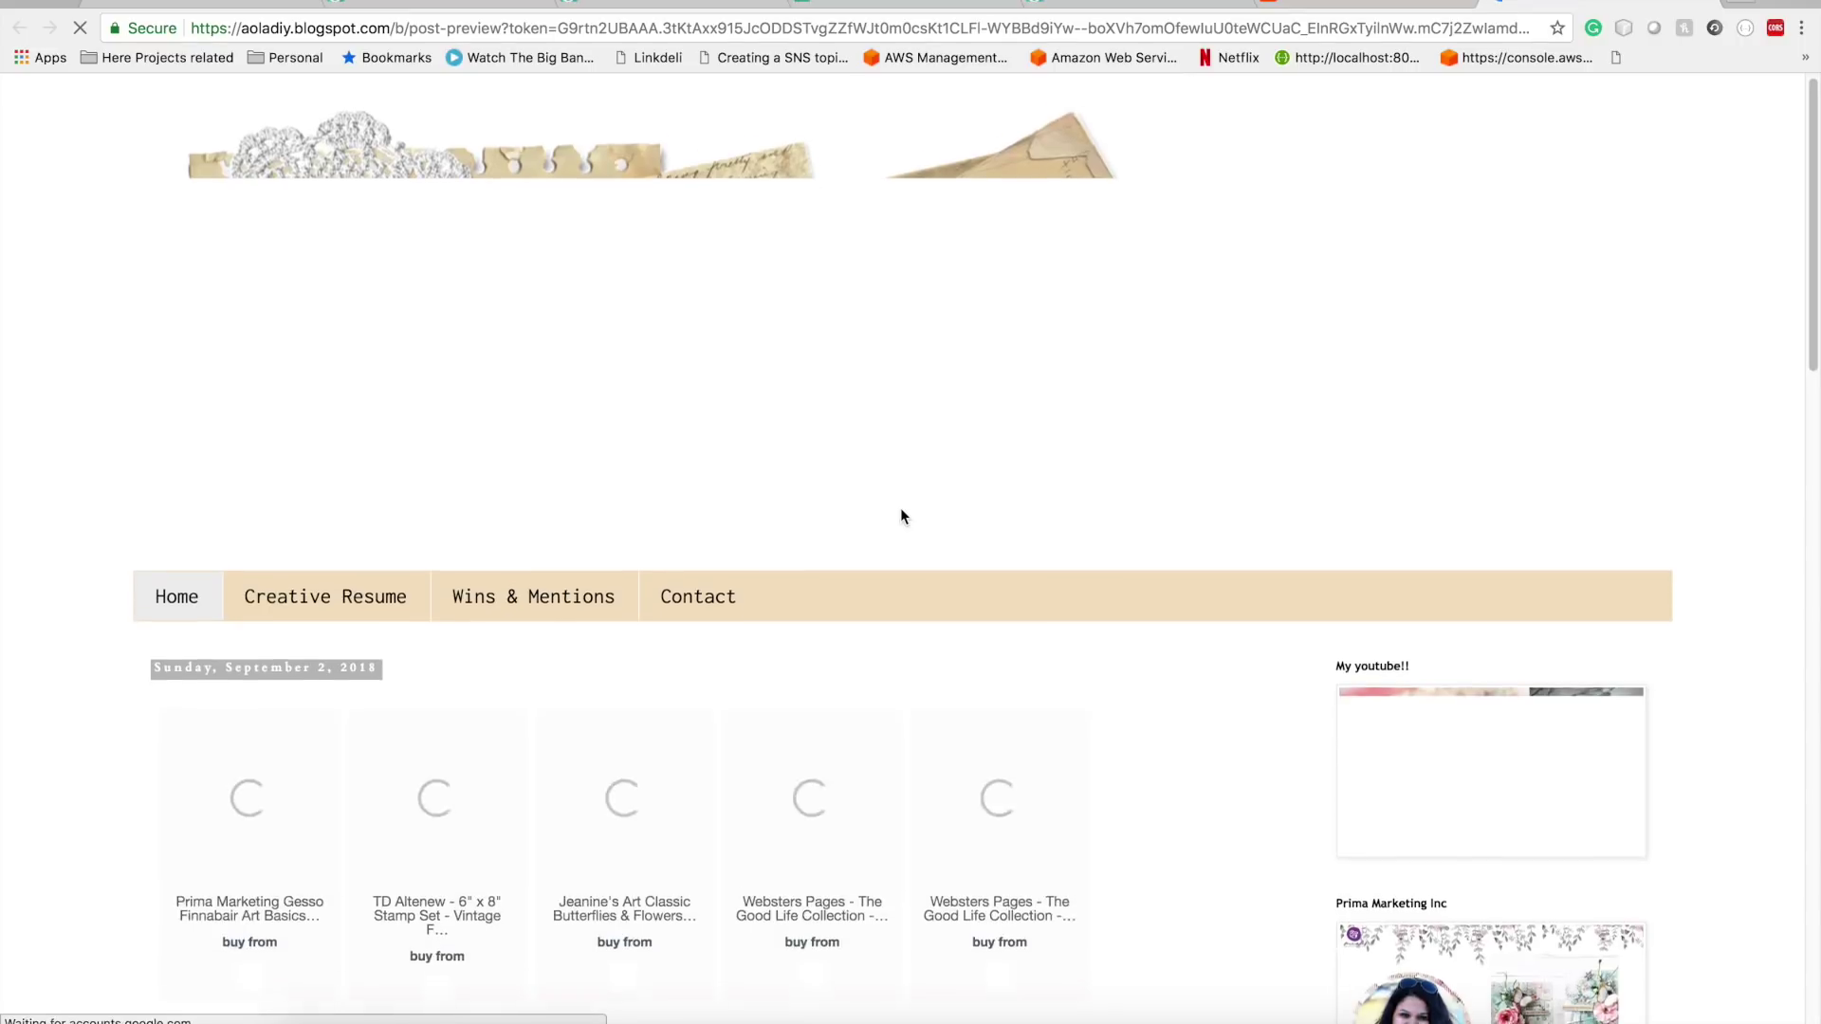
{"action": "scroll", "coordinate": [901, 508], "scroll_direction": "down", "scroll_amount": 4}
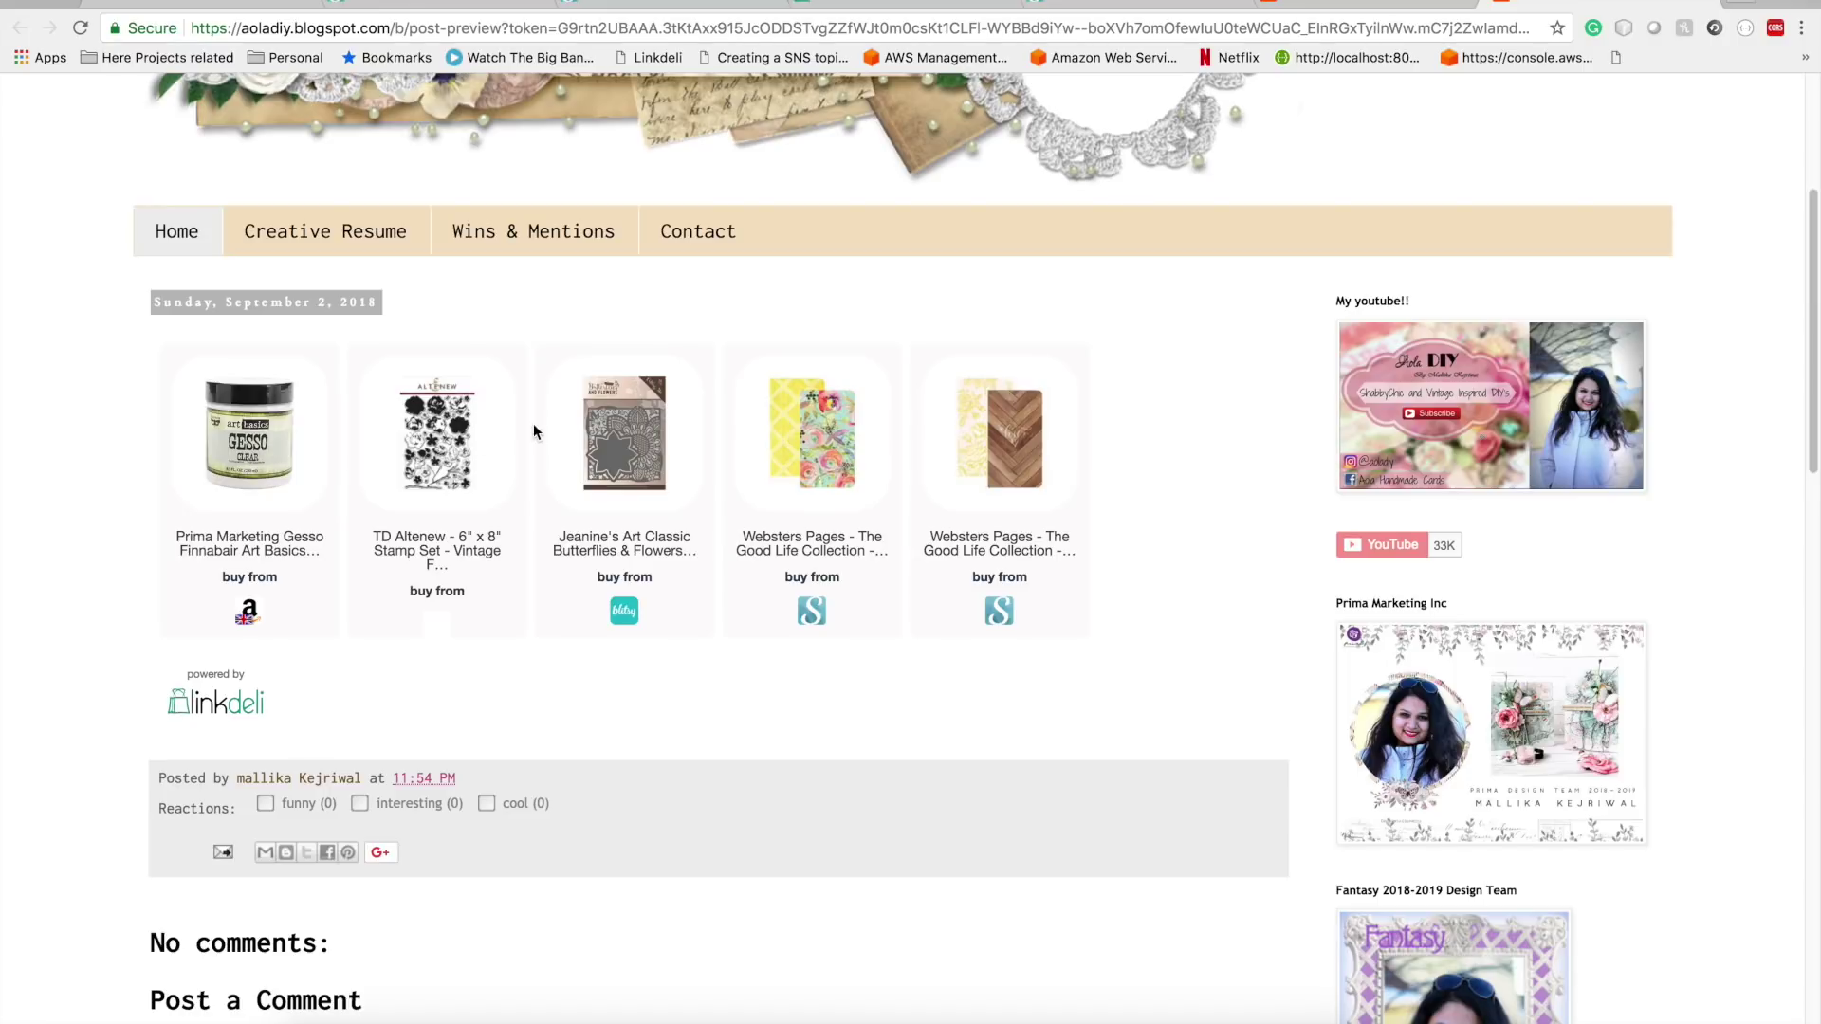
{"action": "scroll", "coordinate": [1545, 162], "scroll_direction": "up", "scroll_amount": 4}
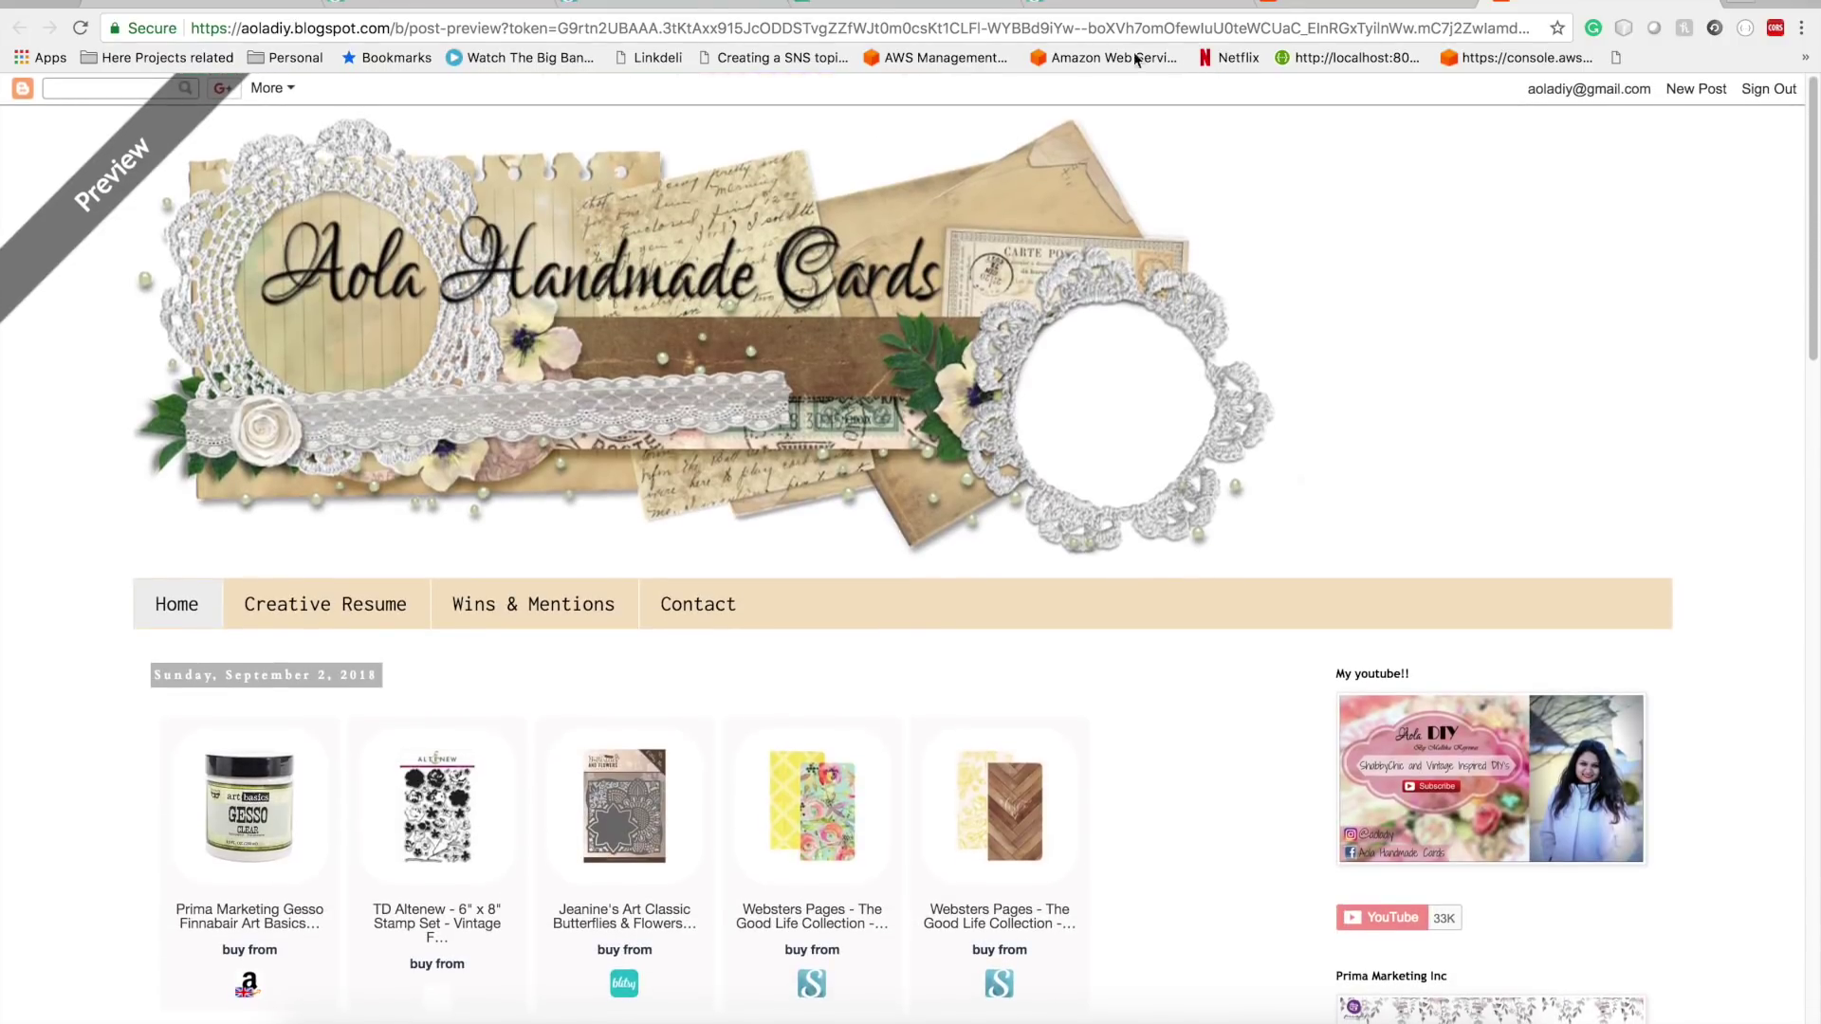
{"action": "left_click", "coordinate": [1328, 9]}
{"action": "left_click", "coordinate": [1528, 169]}
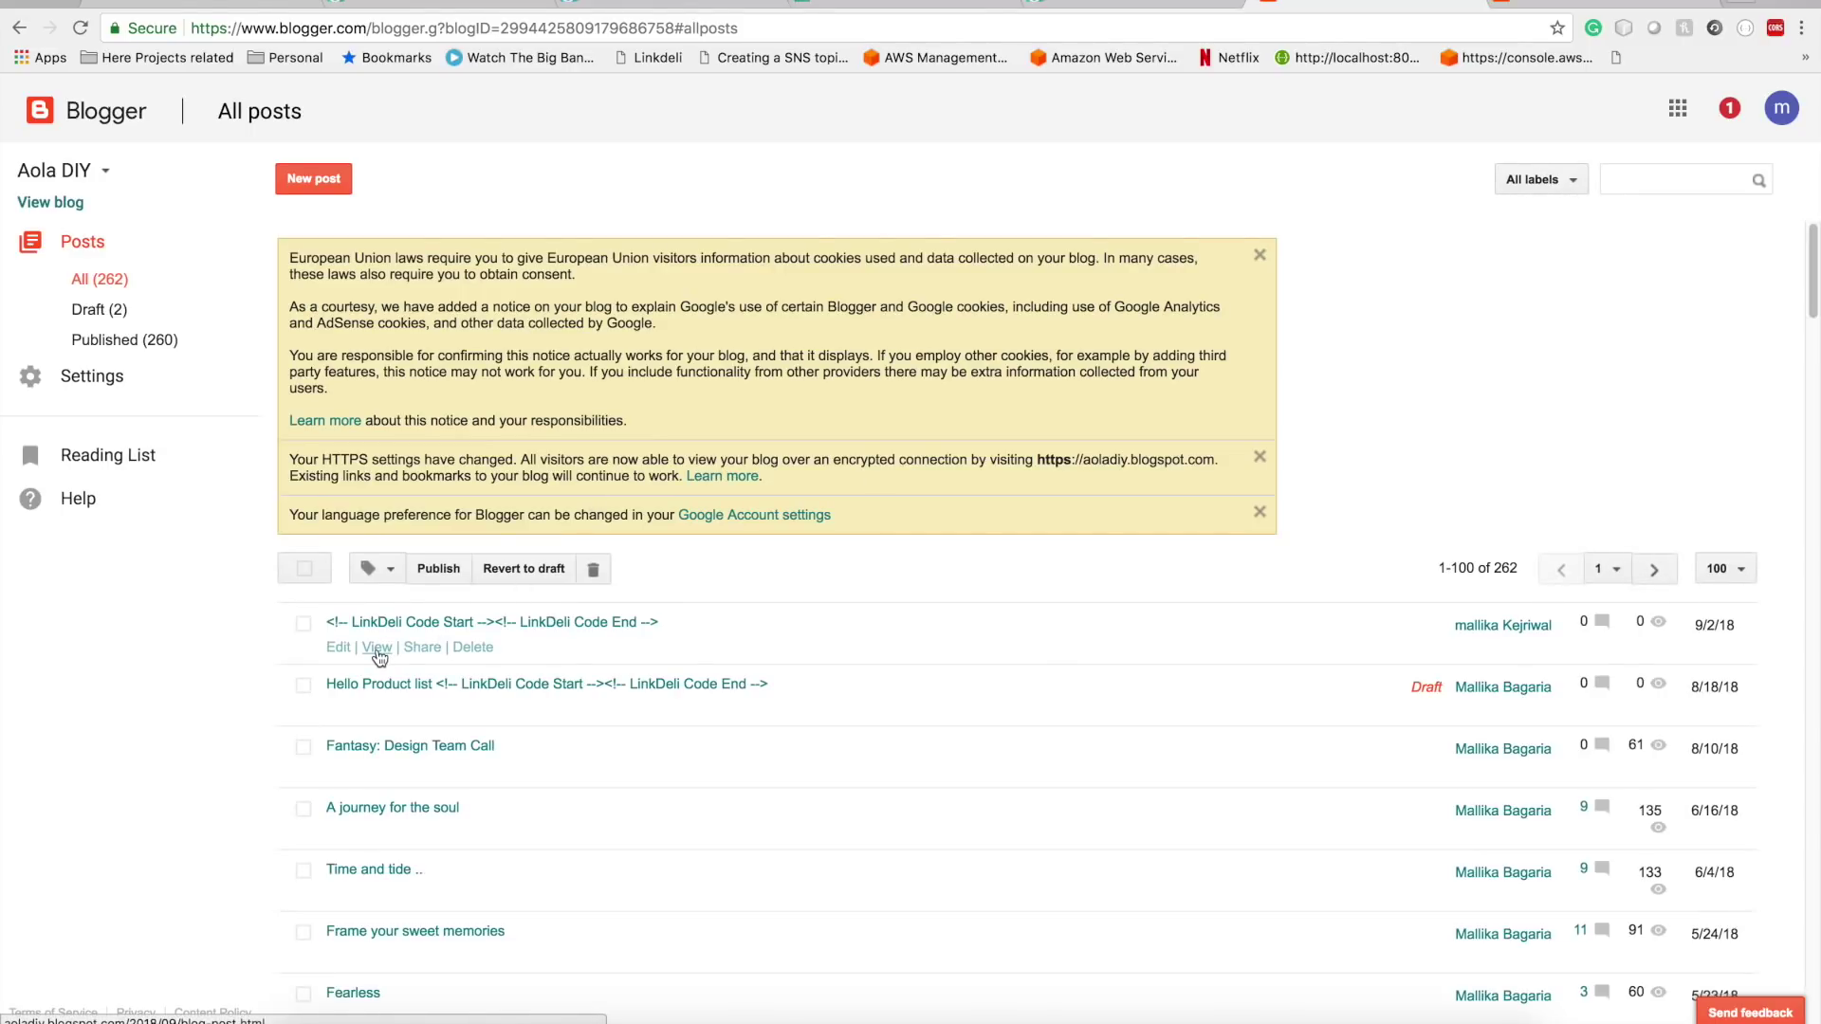
- On the live post, check the Gesso tile opens Amazon and the Websters Pages tile opens Scrapbook.com
{"action": "left_click", "coordinate": [377, 653]}
{"action": "scroll", "coordinate": [427, 512], "scroll_direction": "down", "scroll_amount": 5}
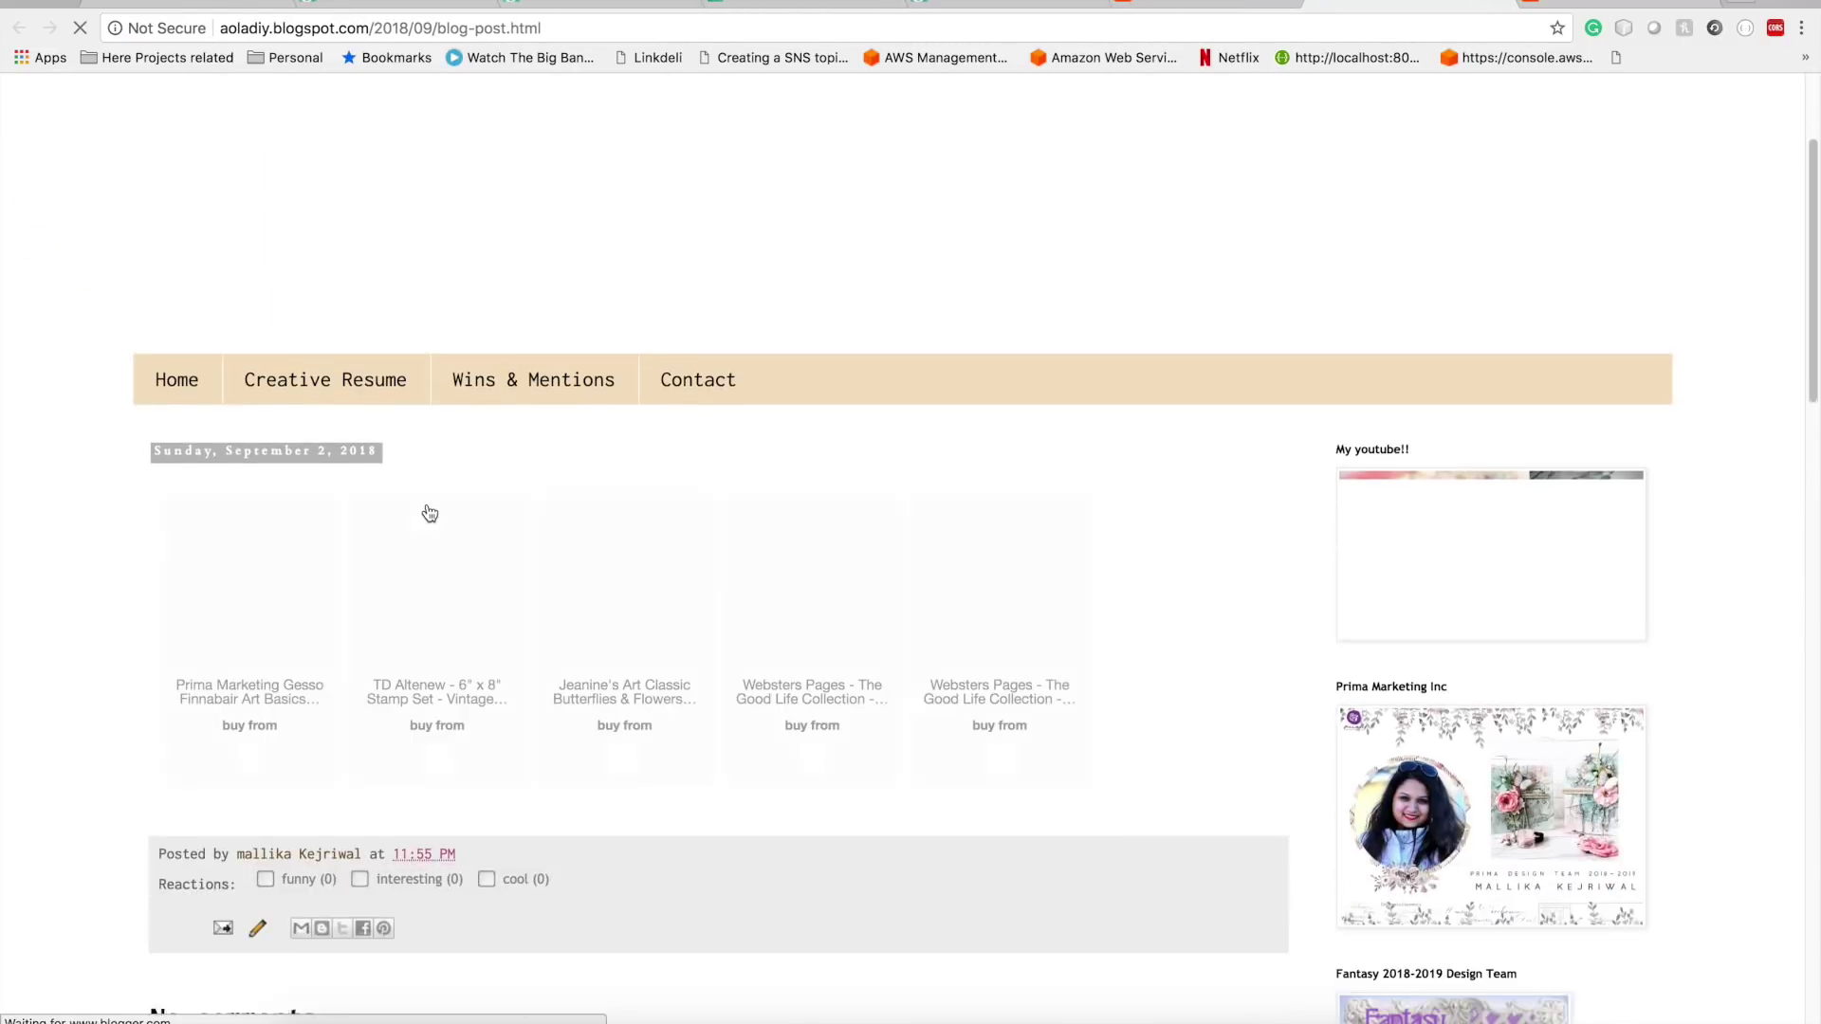
{"action": "left_click", "coordinate": [294, 385]}
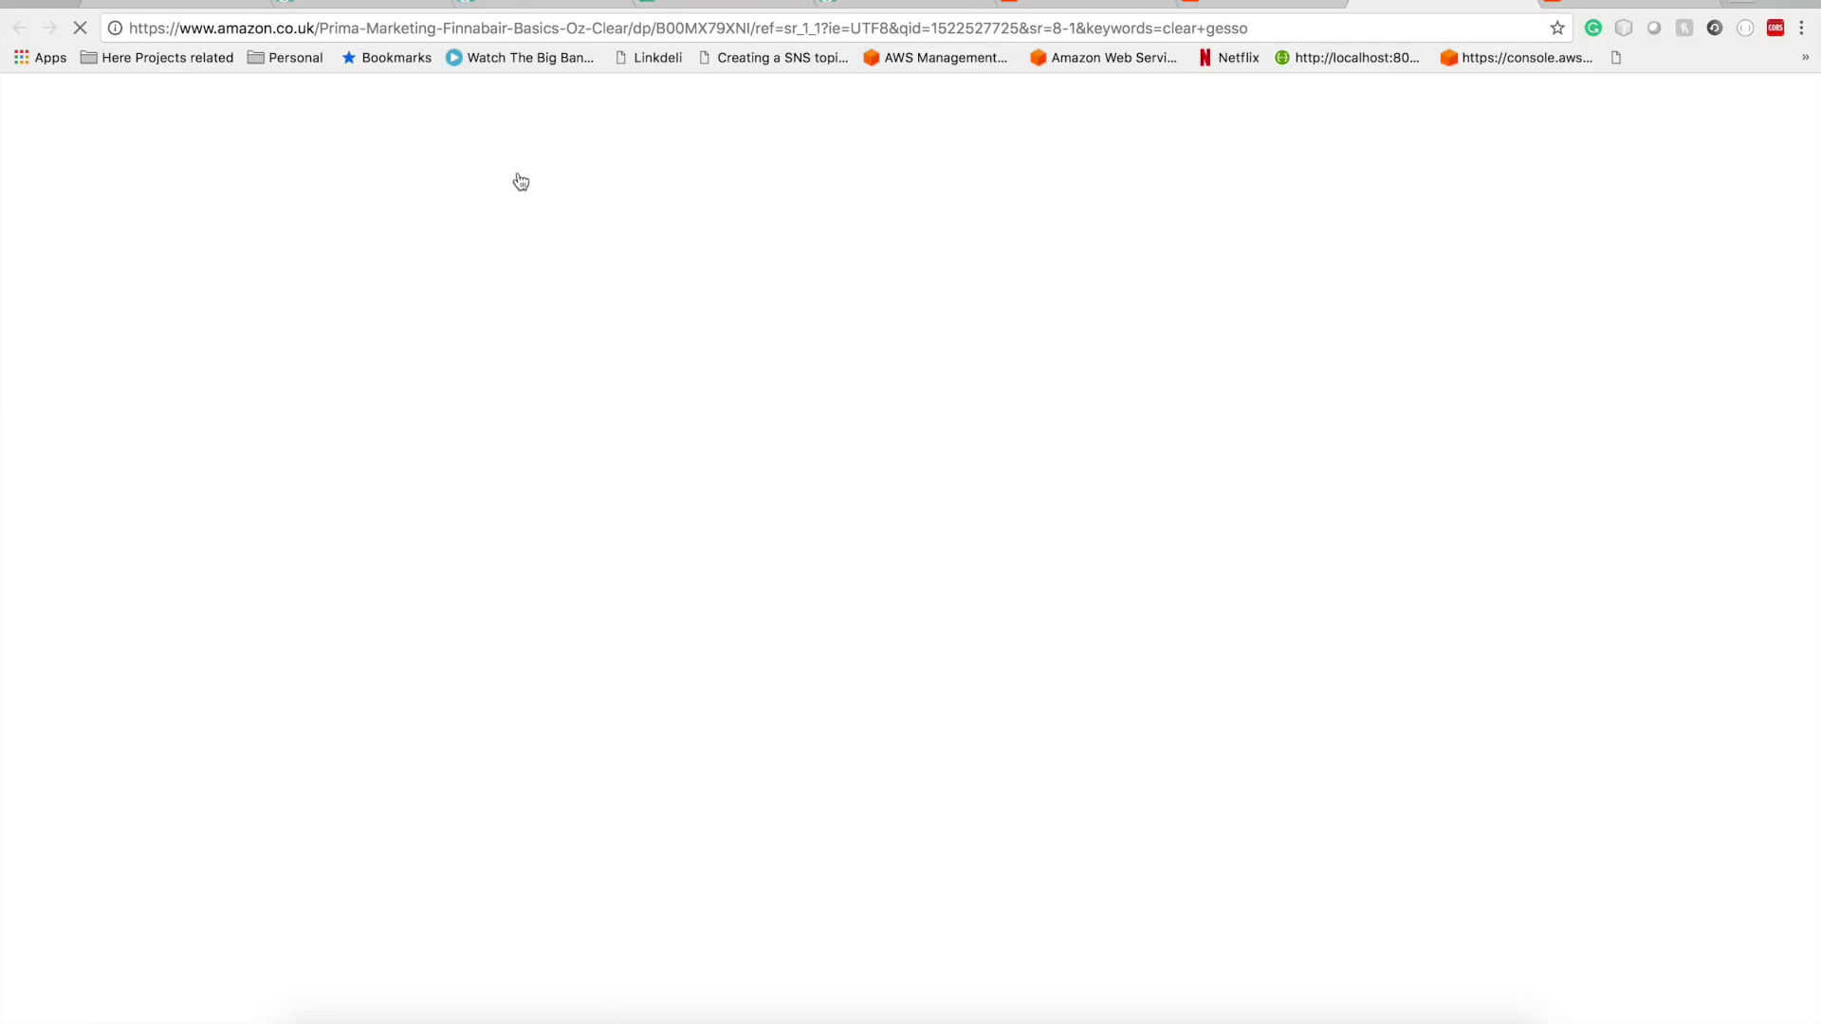
{"action": "left_click", "coordinate": [1515, 7]}
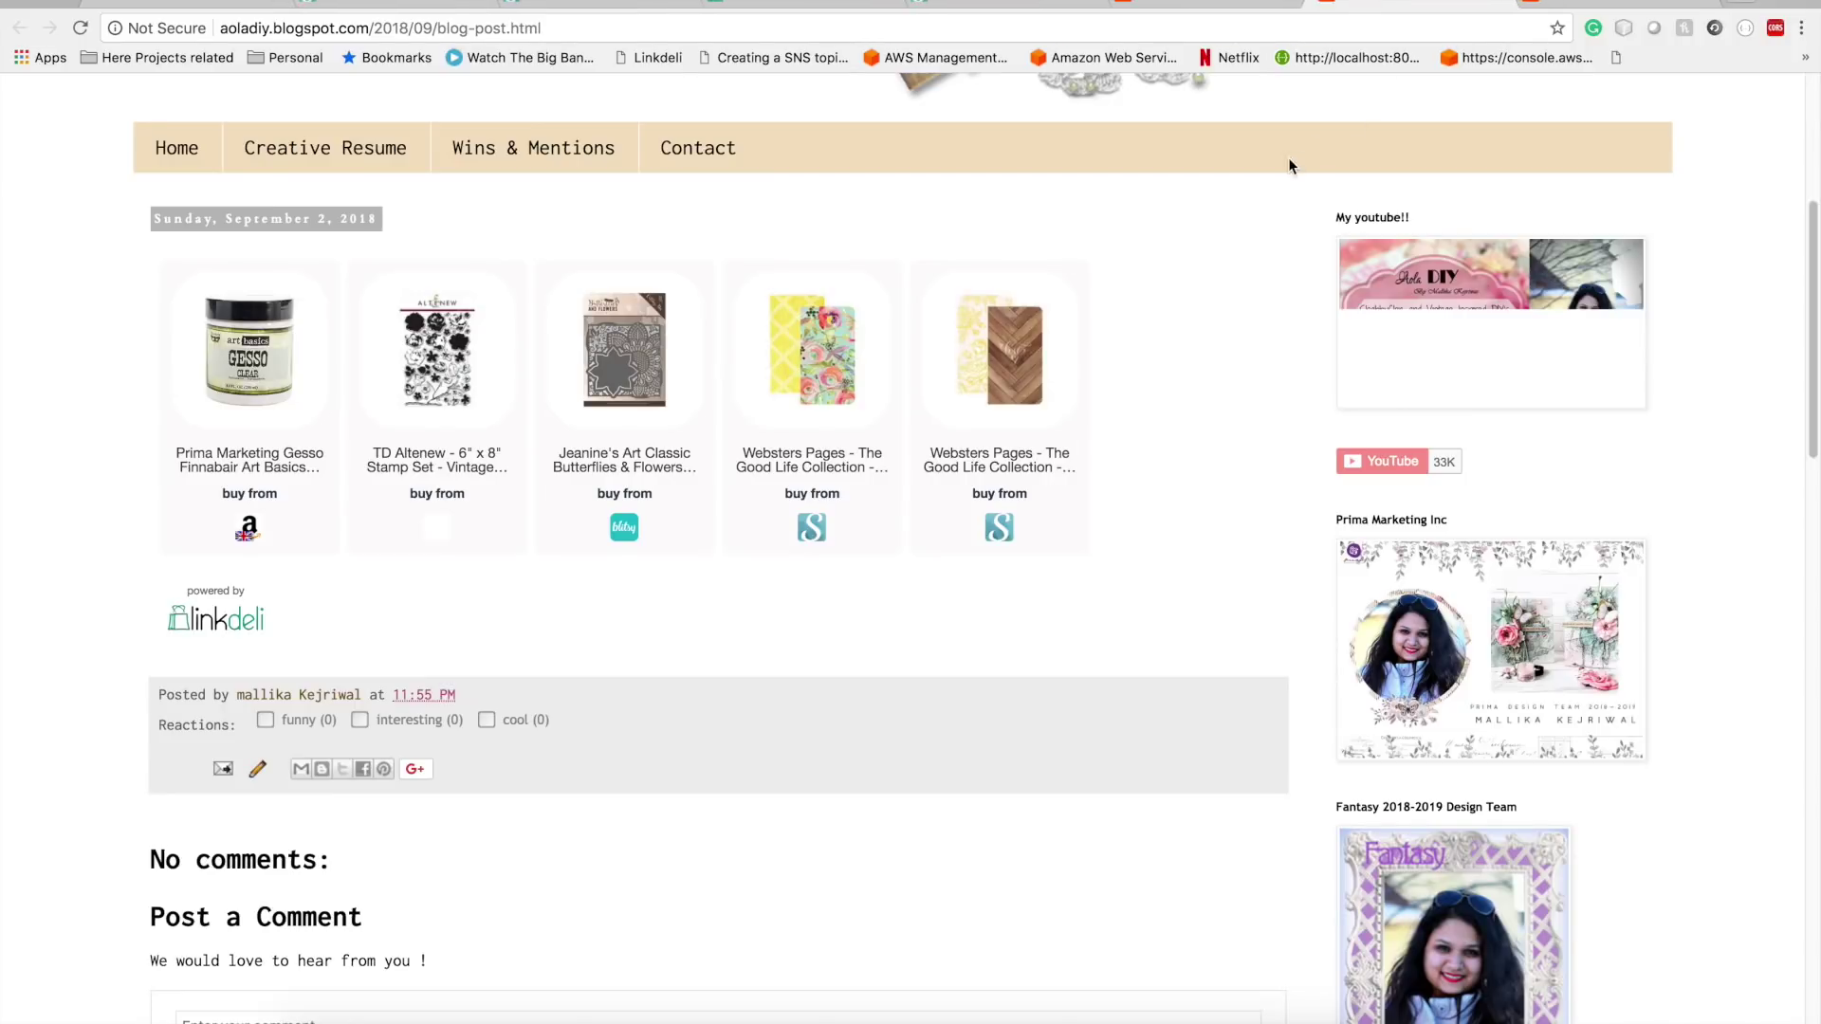
{"action": "left_click", "coordinate": [1007, 404]}
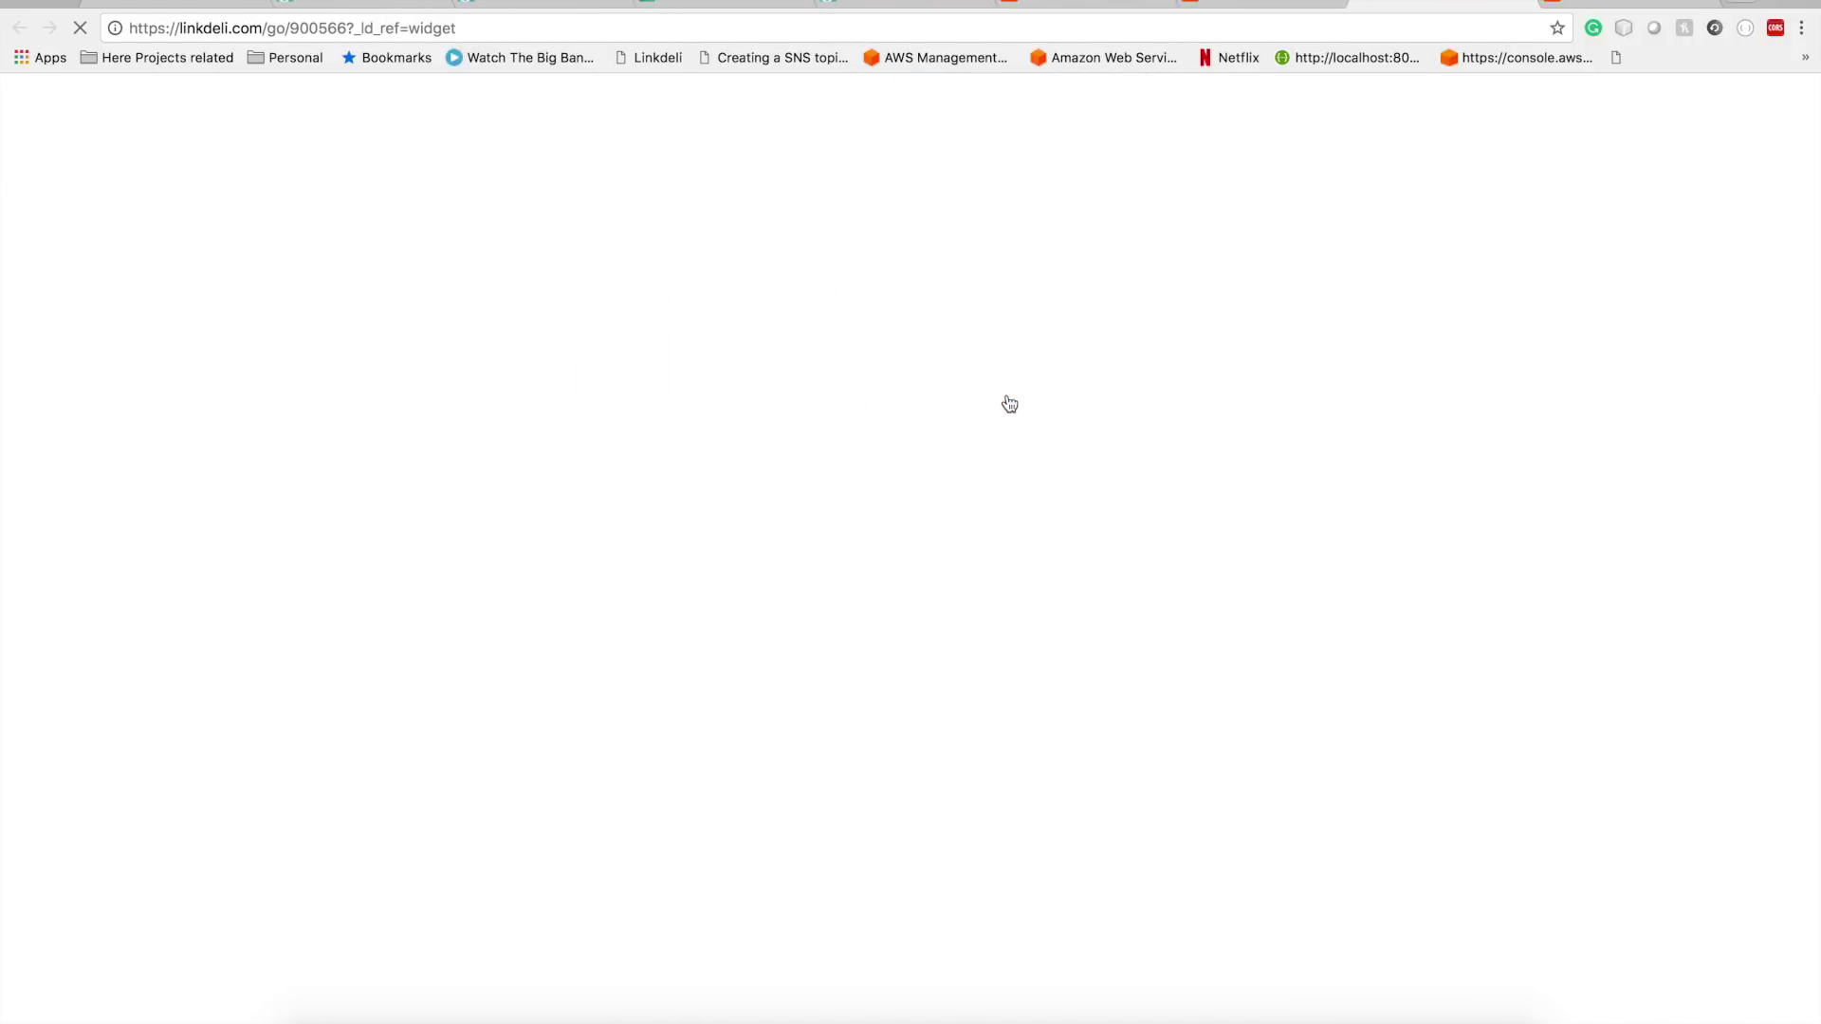
{"action": "left_click", "coordinate": [1523, 8]}
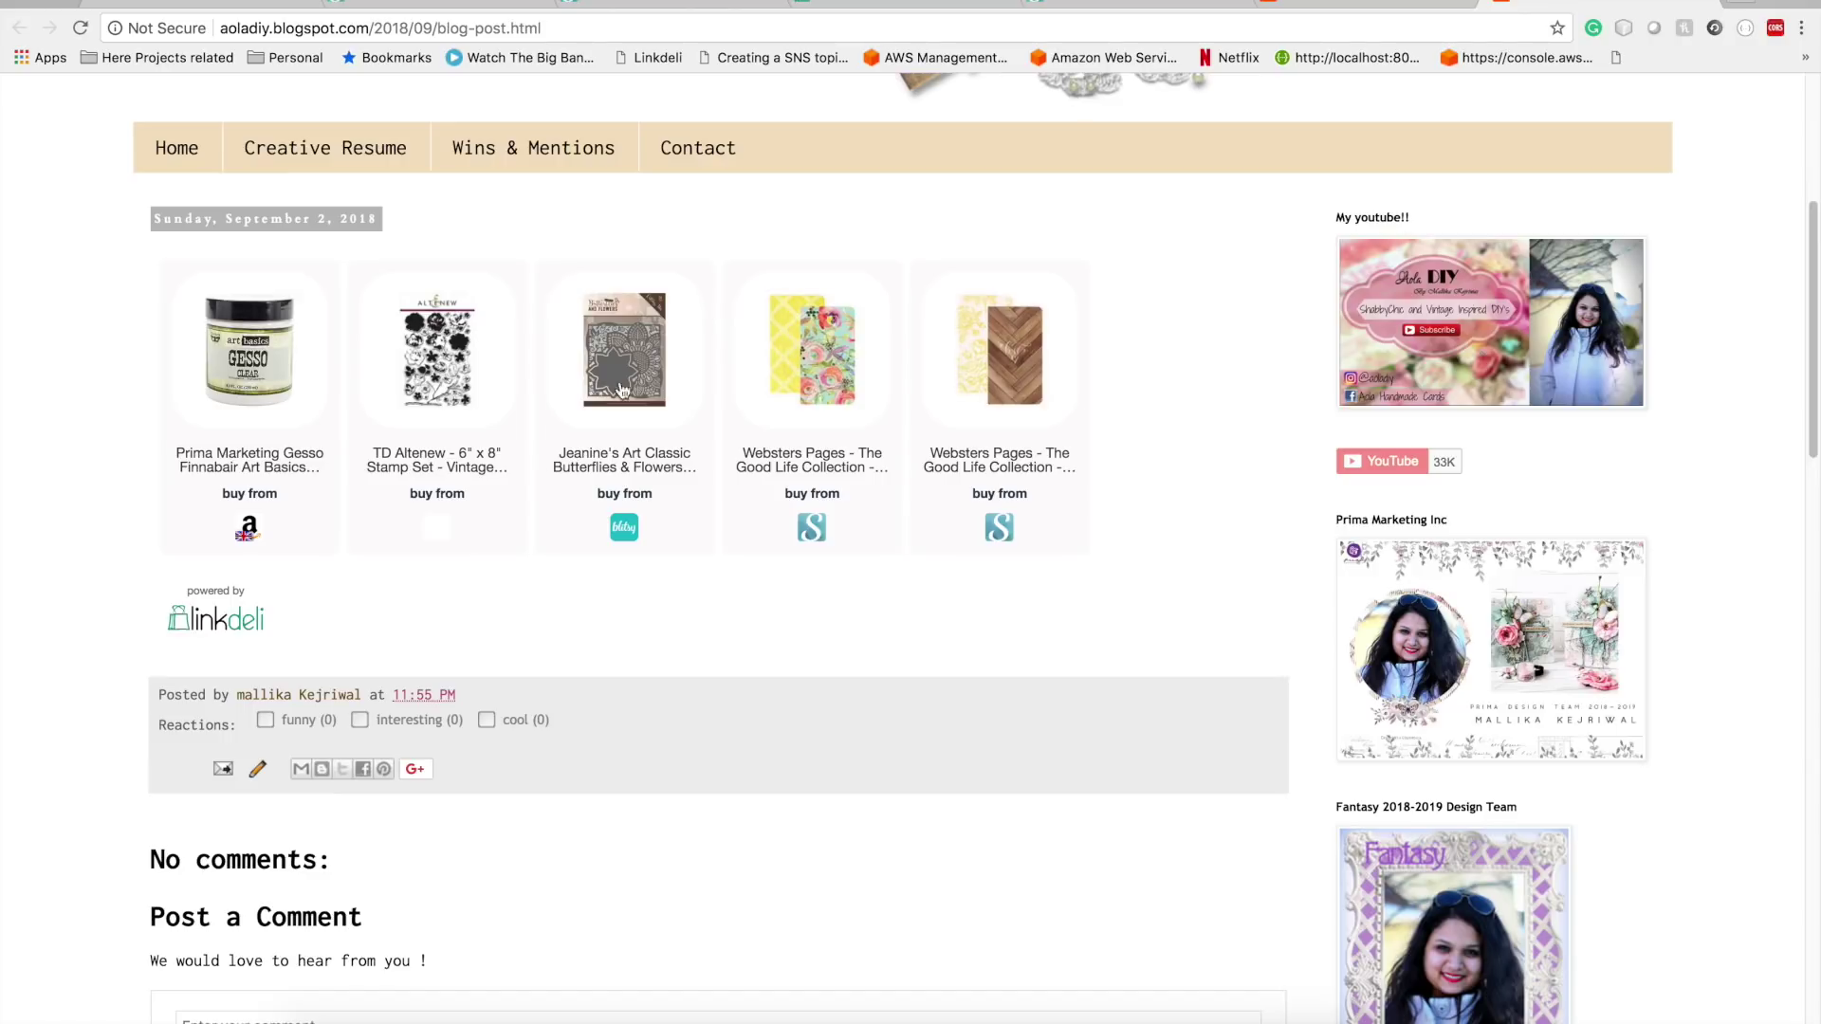
{"action": "left_click", "coordinate": [1418, 9]}
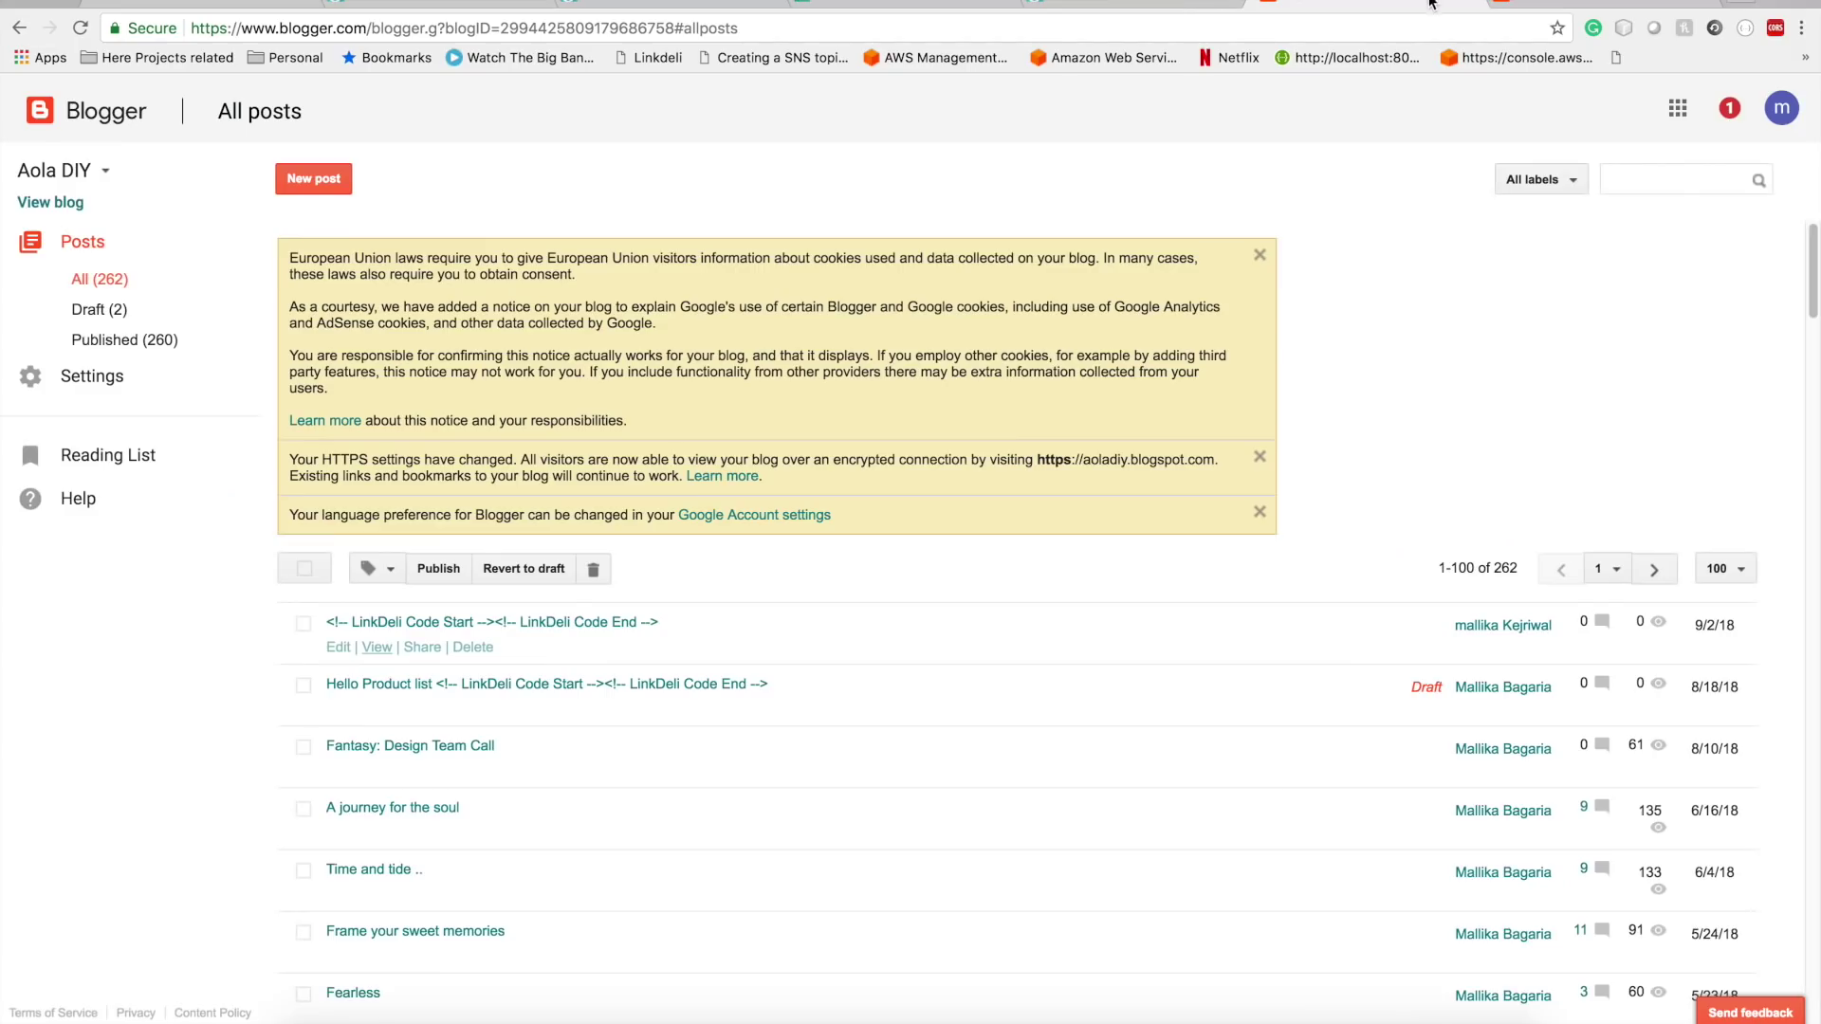
{"action": "left_click", "coordinate": [1463, 6]}
{"action": "left_click", "coordinate": [1463, 6]}
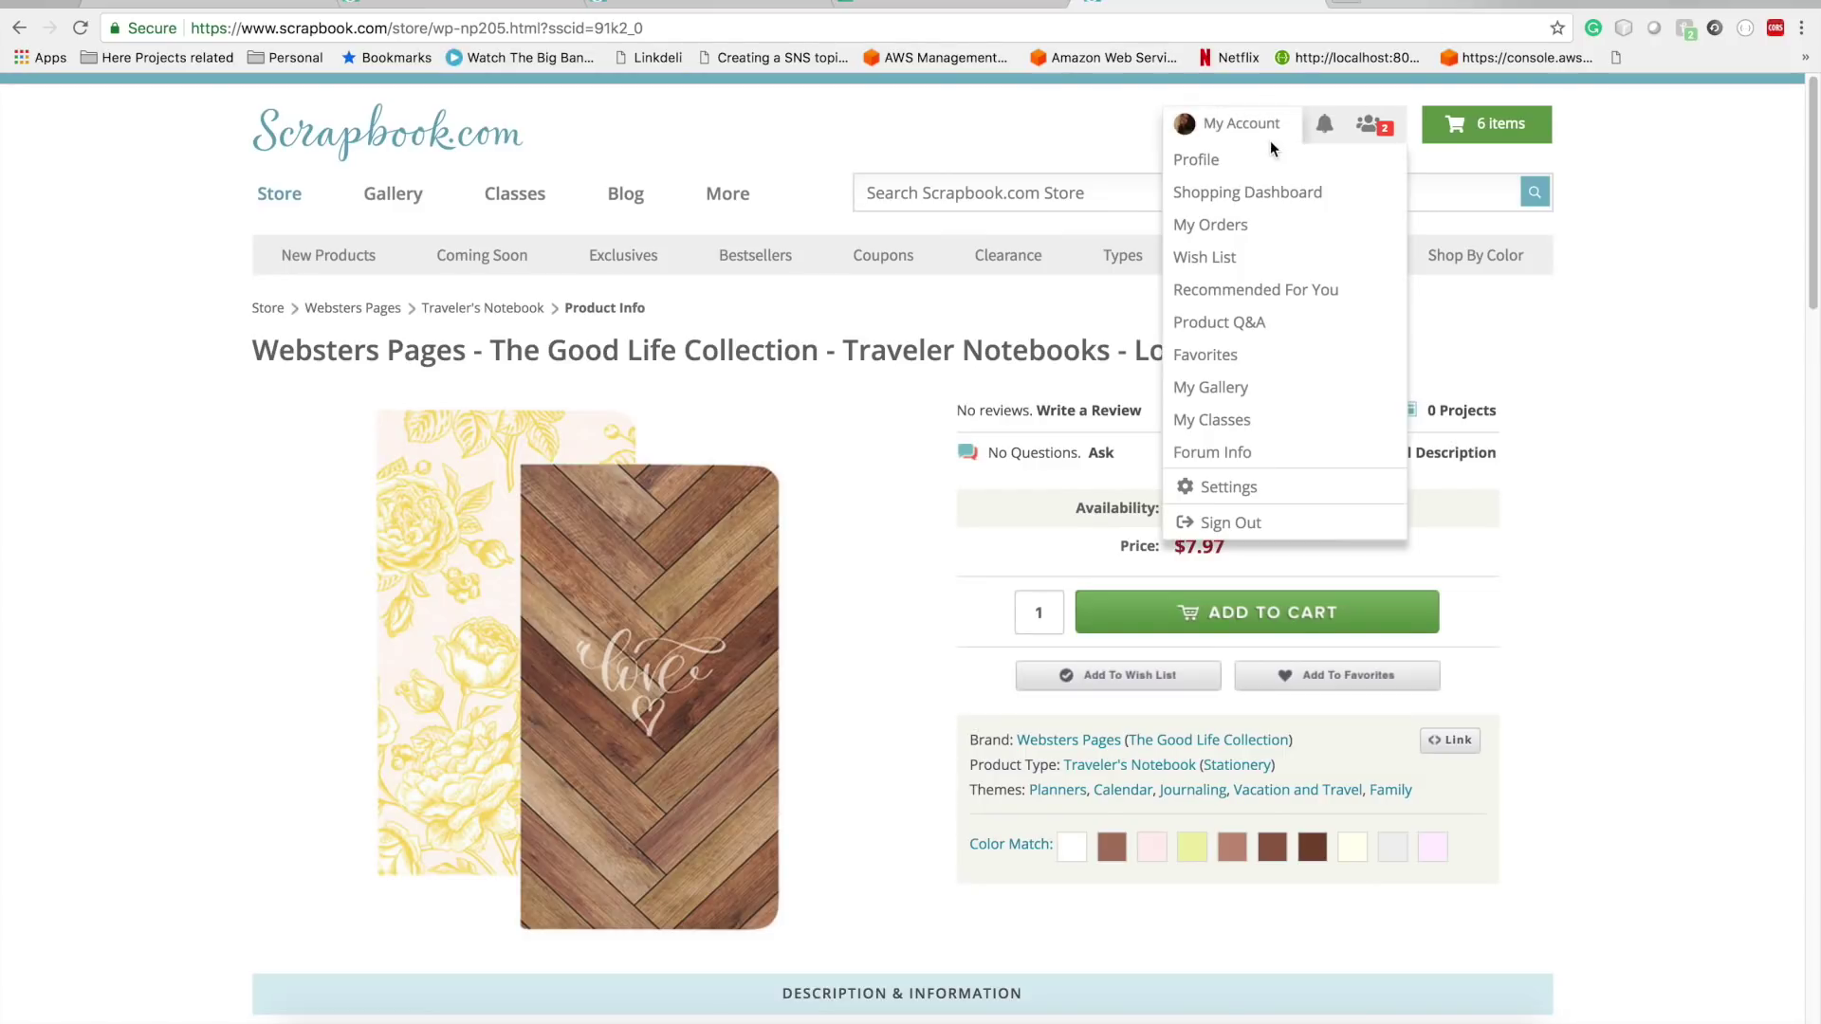
- Return to the Linkdeli tab and close the Grab the code dialog
{"action": "left_click", "coordinate": [934, 3]}
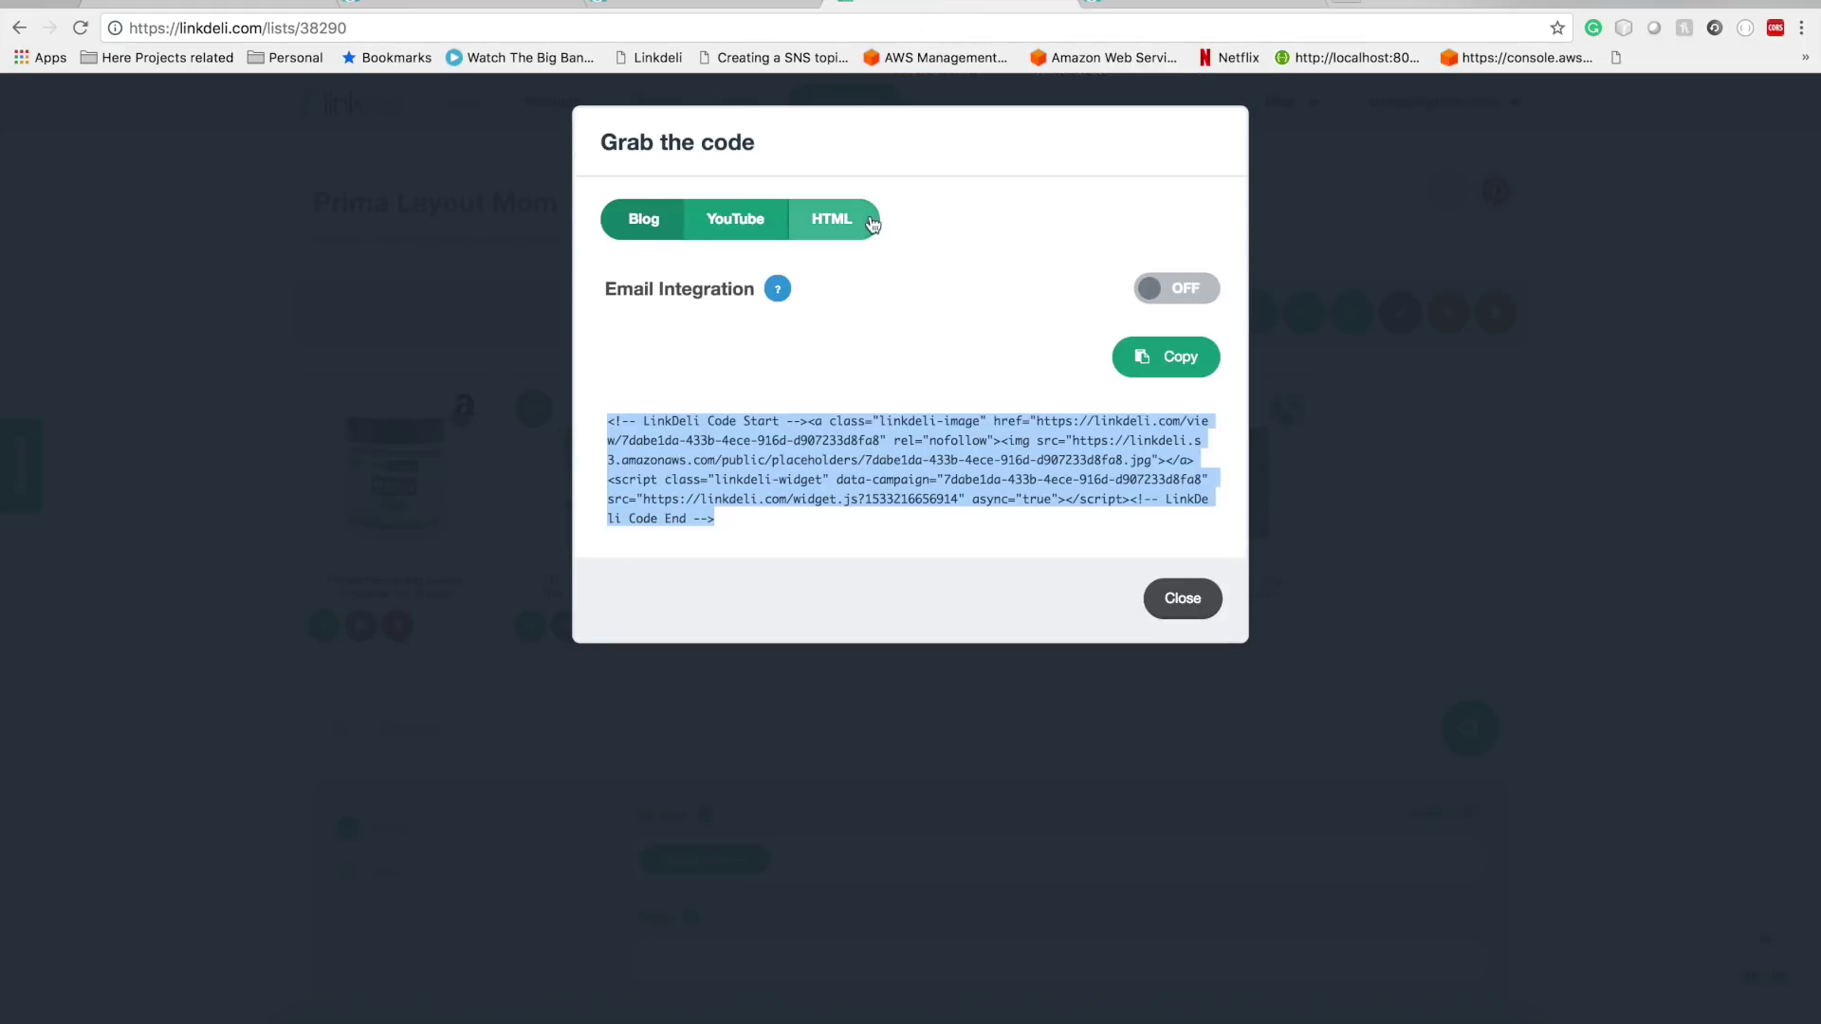
{"action": "left_click", "coordinate": [1168, 596]}
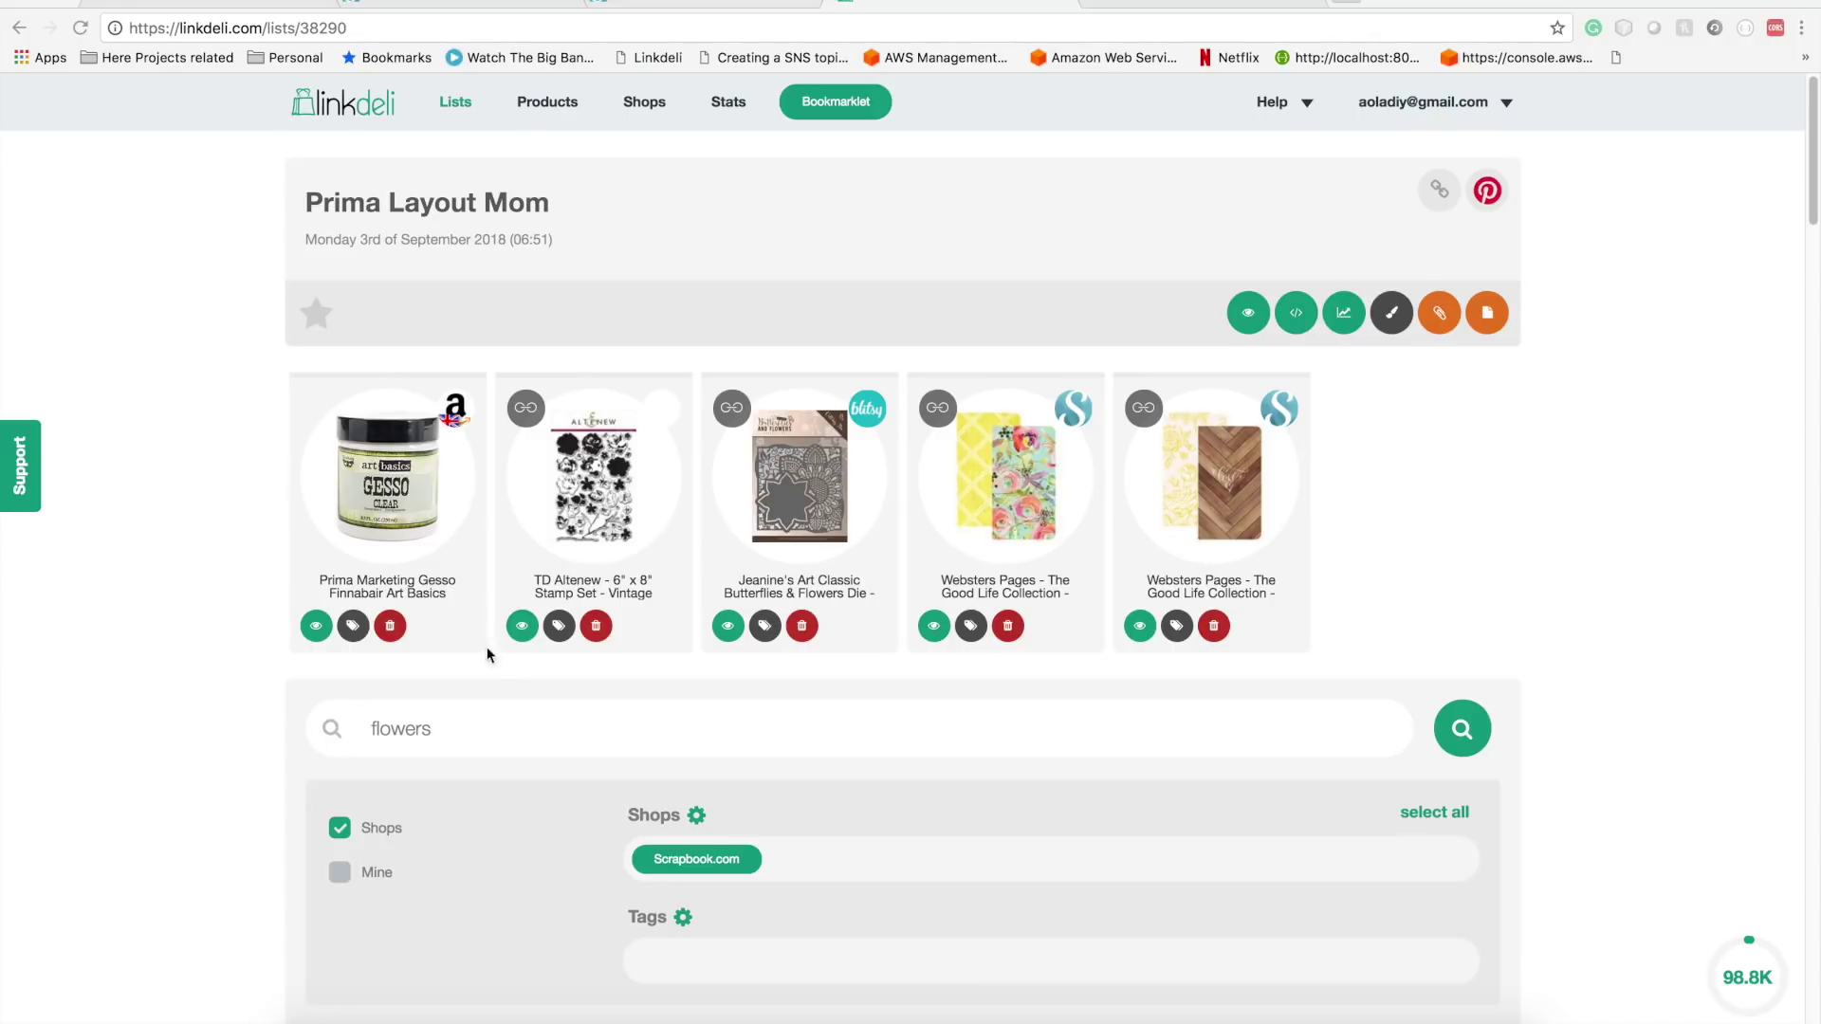
- Remove the TD Altenew stamp set, Jeanine's Art die and Websters Pages product, leaving the Gesso
{"action": "left_click", "coordinate": [595, 627]}
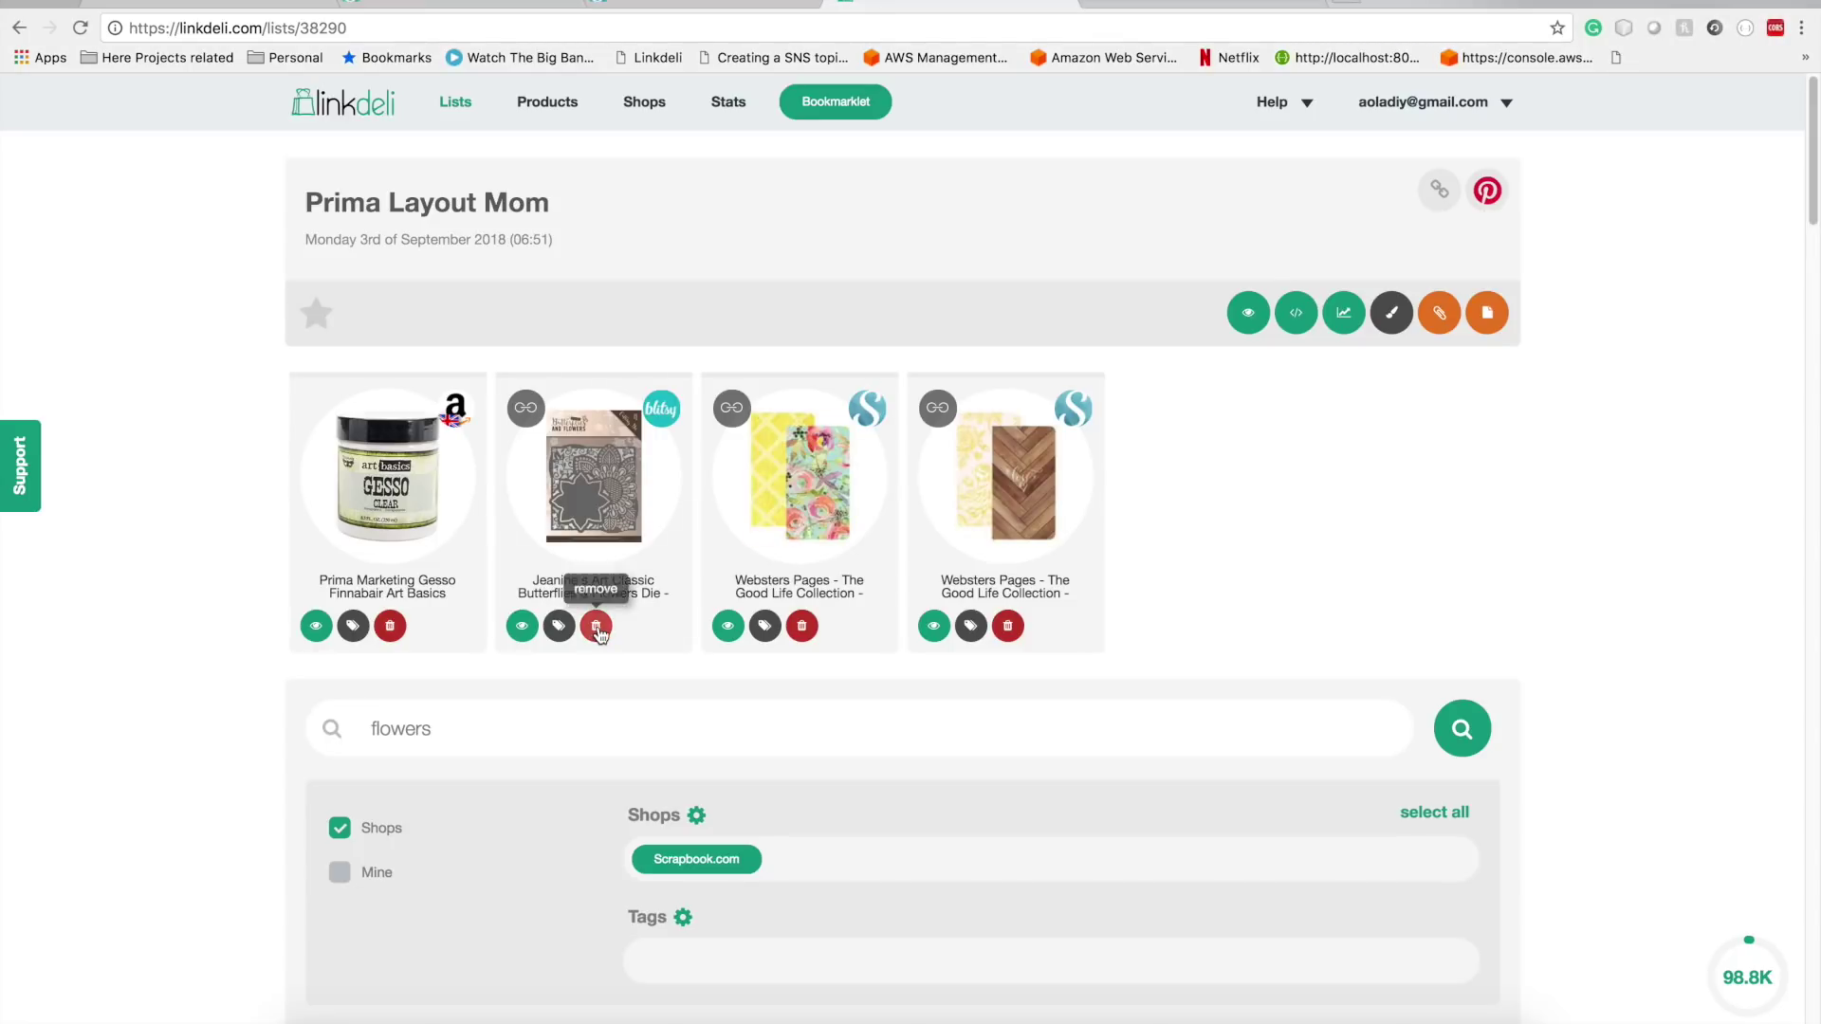
{"action": "left_click", "coordinate": [597, 628]}
{"action": "left_click", "coordinate": [597, 628]}
{"action": "left_click", "coordinate": [597, 628]}
- Search 'brush' and add the Stampendous Natural Handle Brush Size 18 to the list
{"action": "left_click_drag", "start_coordinate": [475, 730], "coordinate": [254, 726]}
{"action": "key", "text": "BackSpace"}
{"action": "type", "text": "brush"}
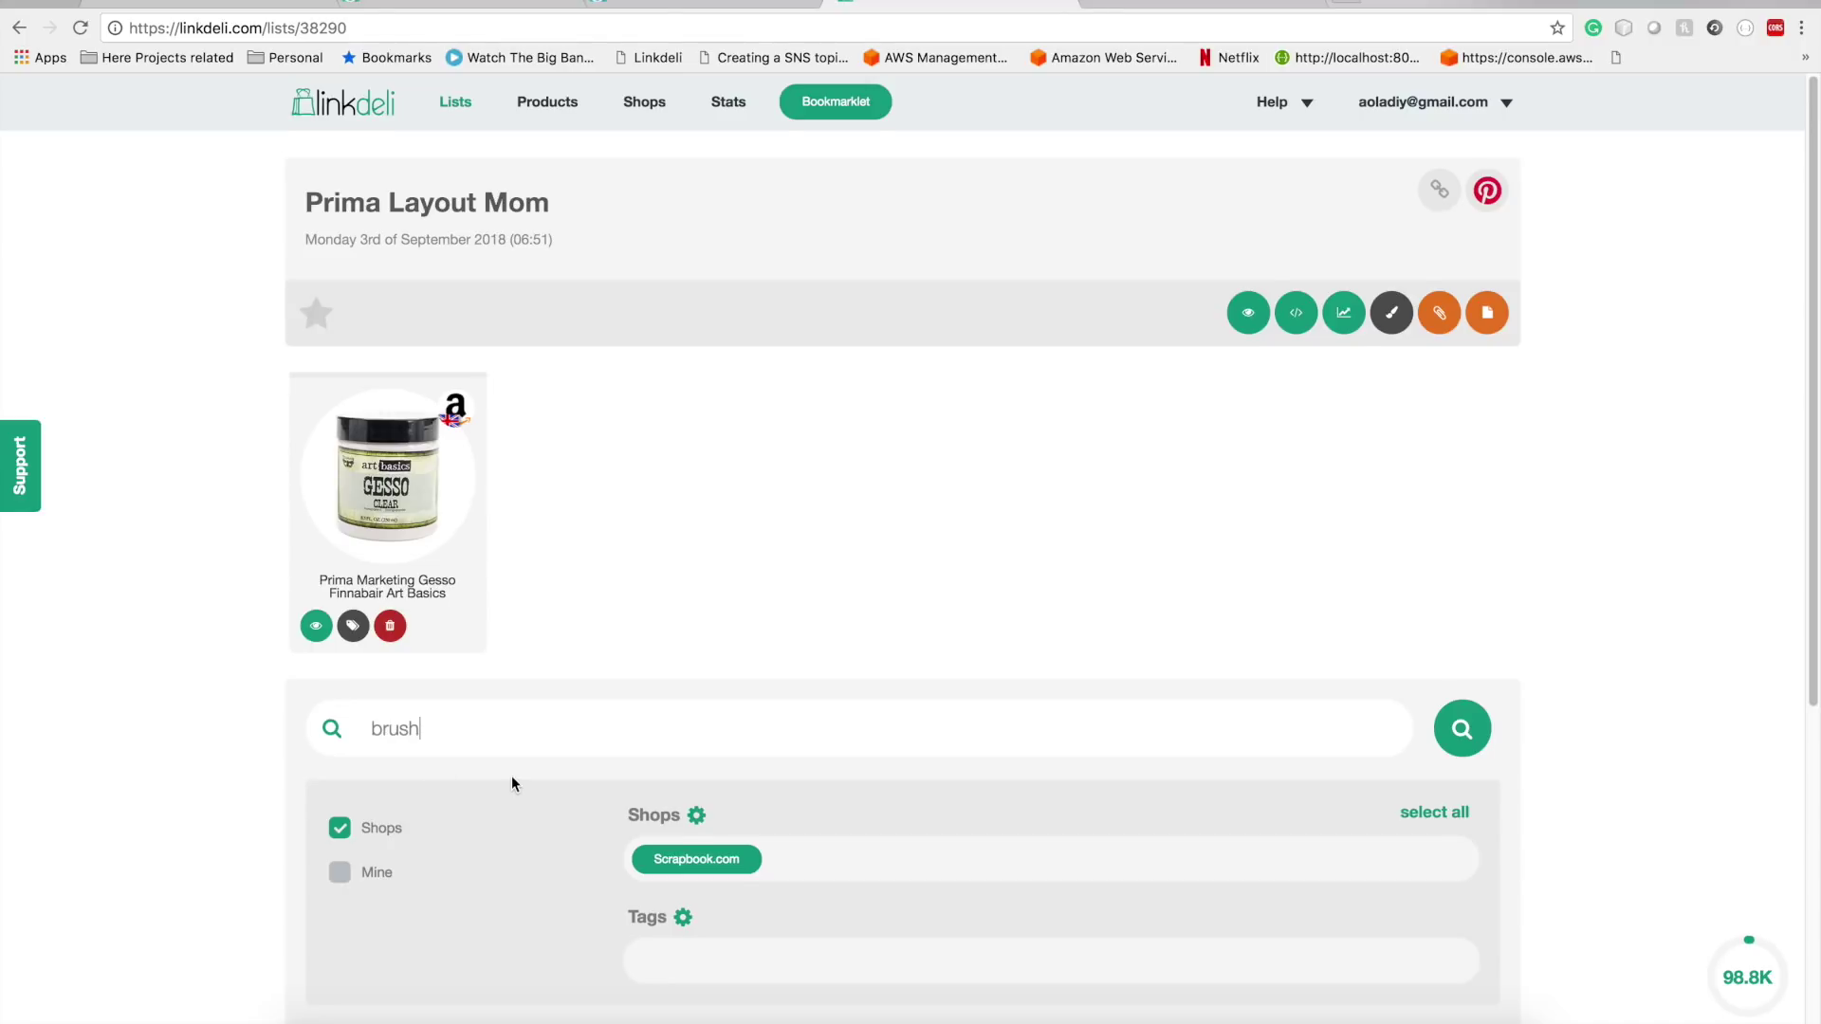
{"action": "scroll", "coordinate": [512, 775], "scroll_direction": "down", "scroll_amount": 5}
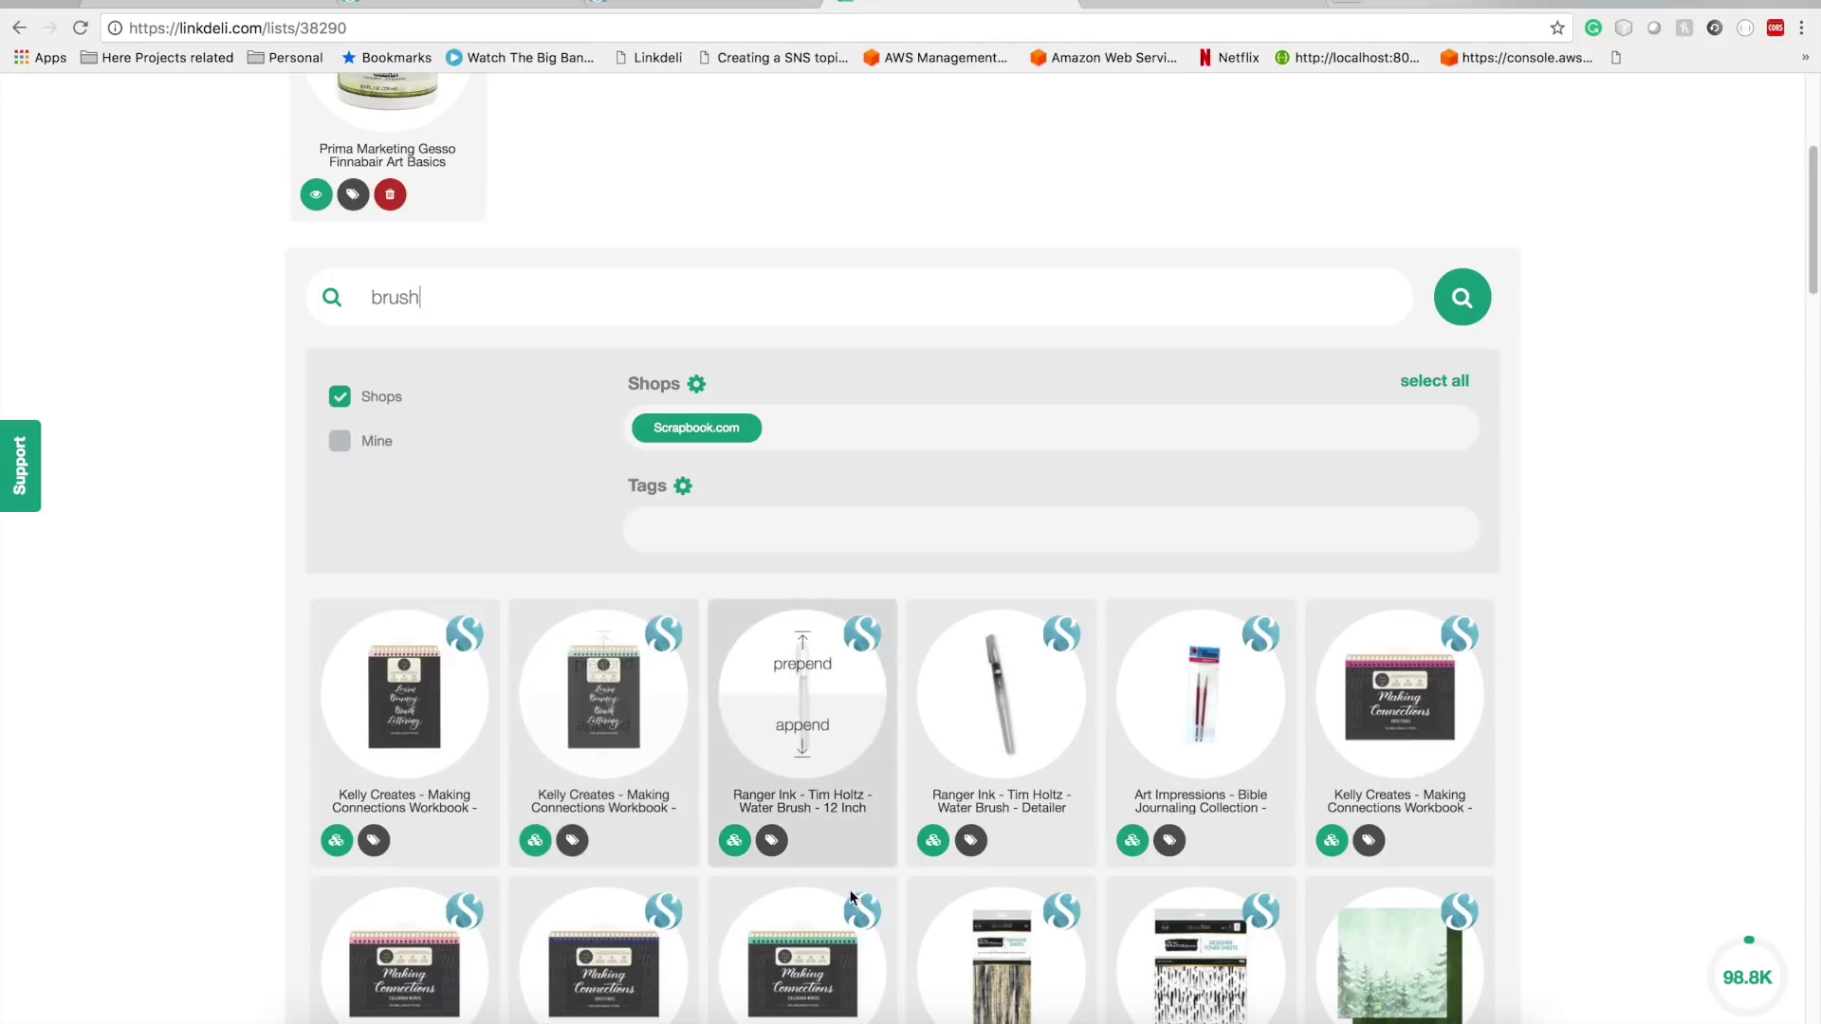
{"action": "scroll", "coordinate": [861, 870], "scroll_direction": "down", "scroll_amount": 6}
{"action": "scroll", "coordinate": [1030, 703], "scroll_direction": "down", "scroll_amount": 10}
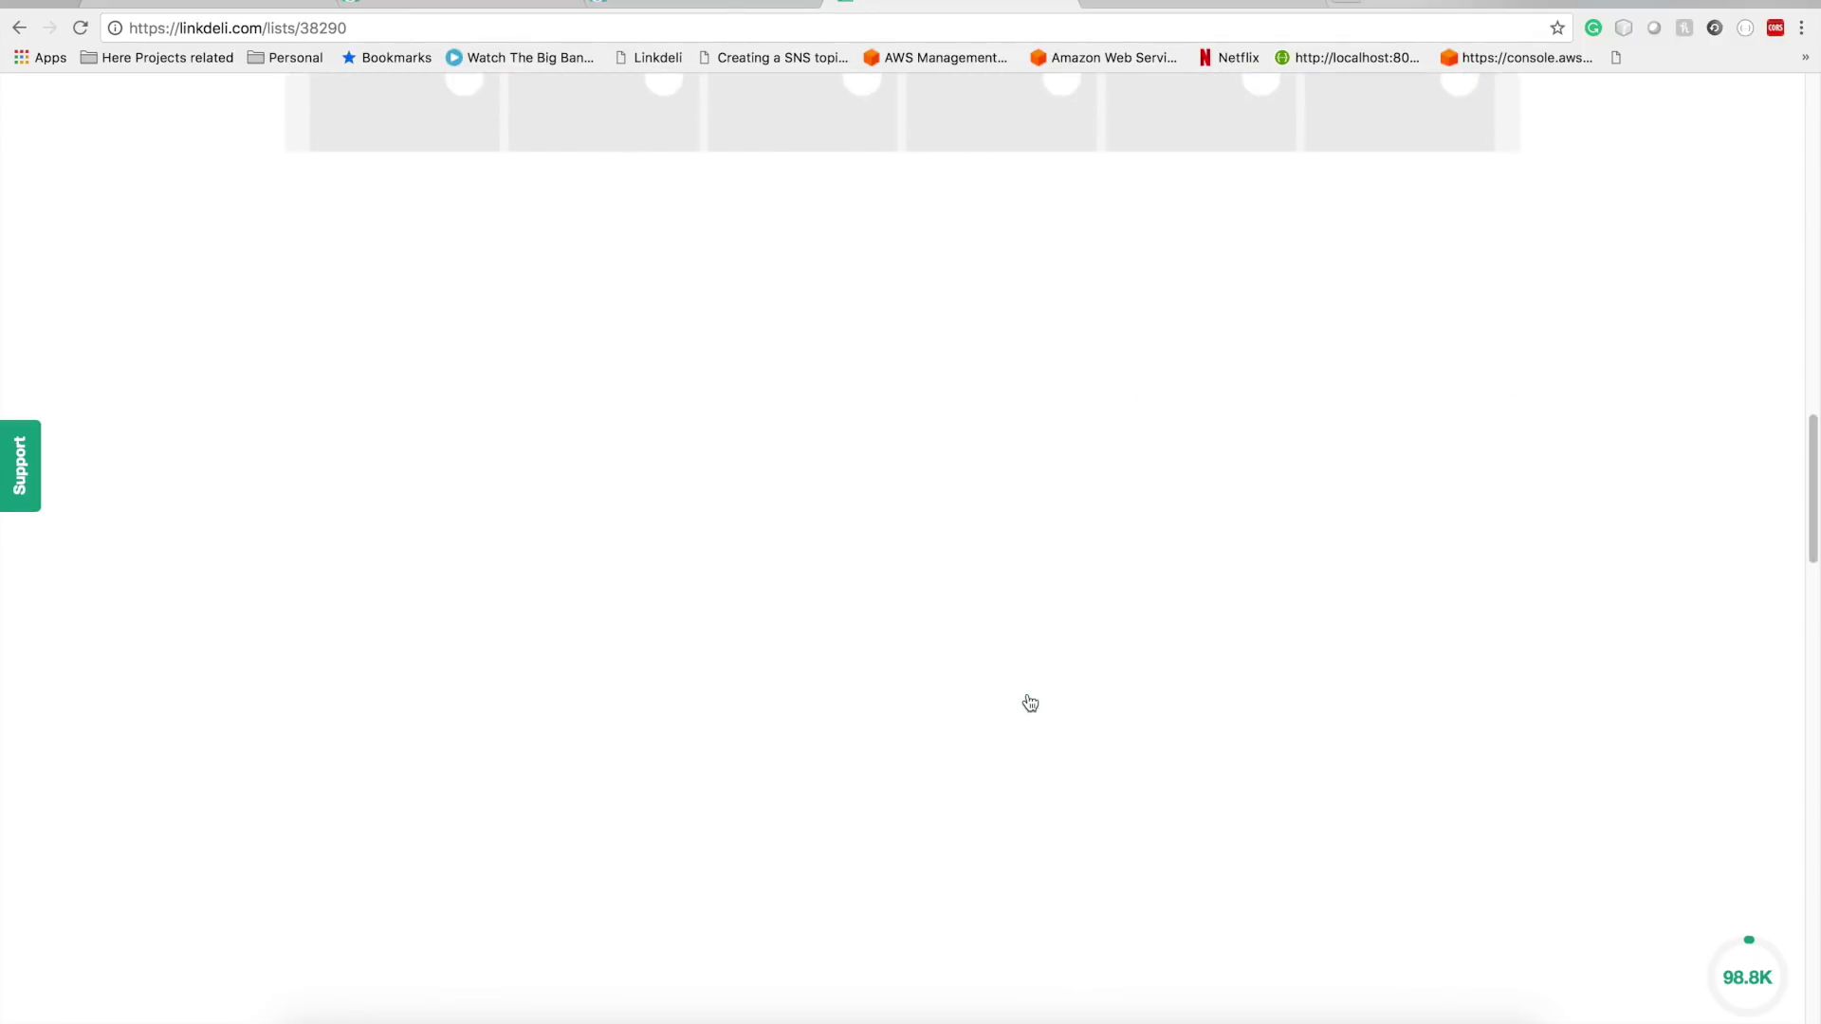
{"action": "scroll", "coordinate": [1030, 702], "scroll_direction": "up", "scroll_amount": 3}
{"action": "scroll", "coordinate": [1029, 703], "scroll_direction": "down", "scroll_amount": 1}
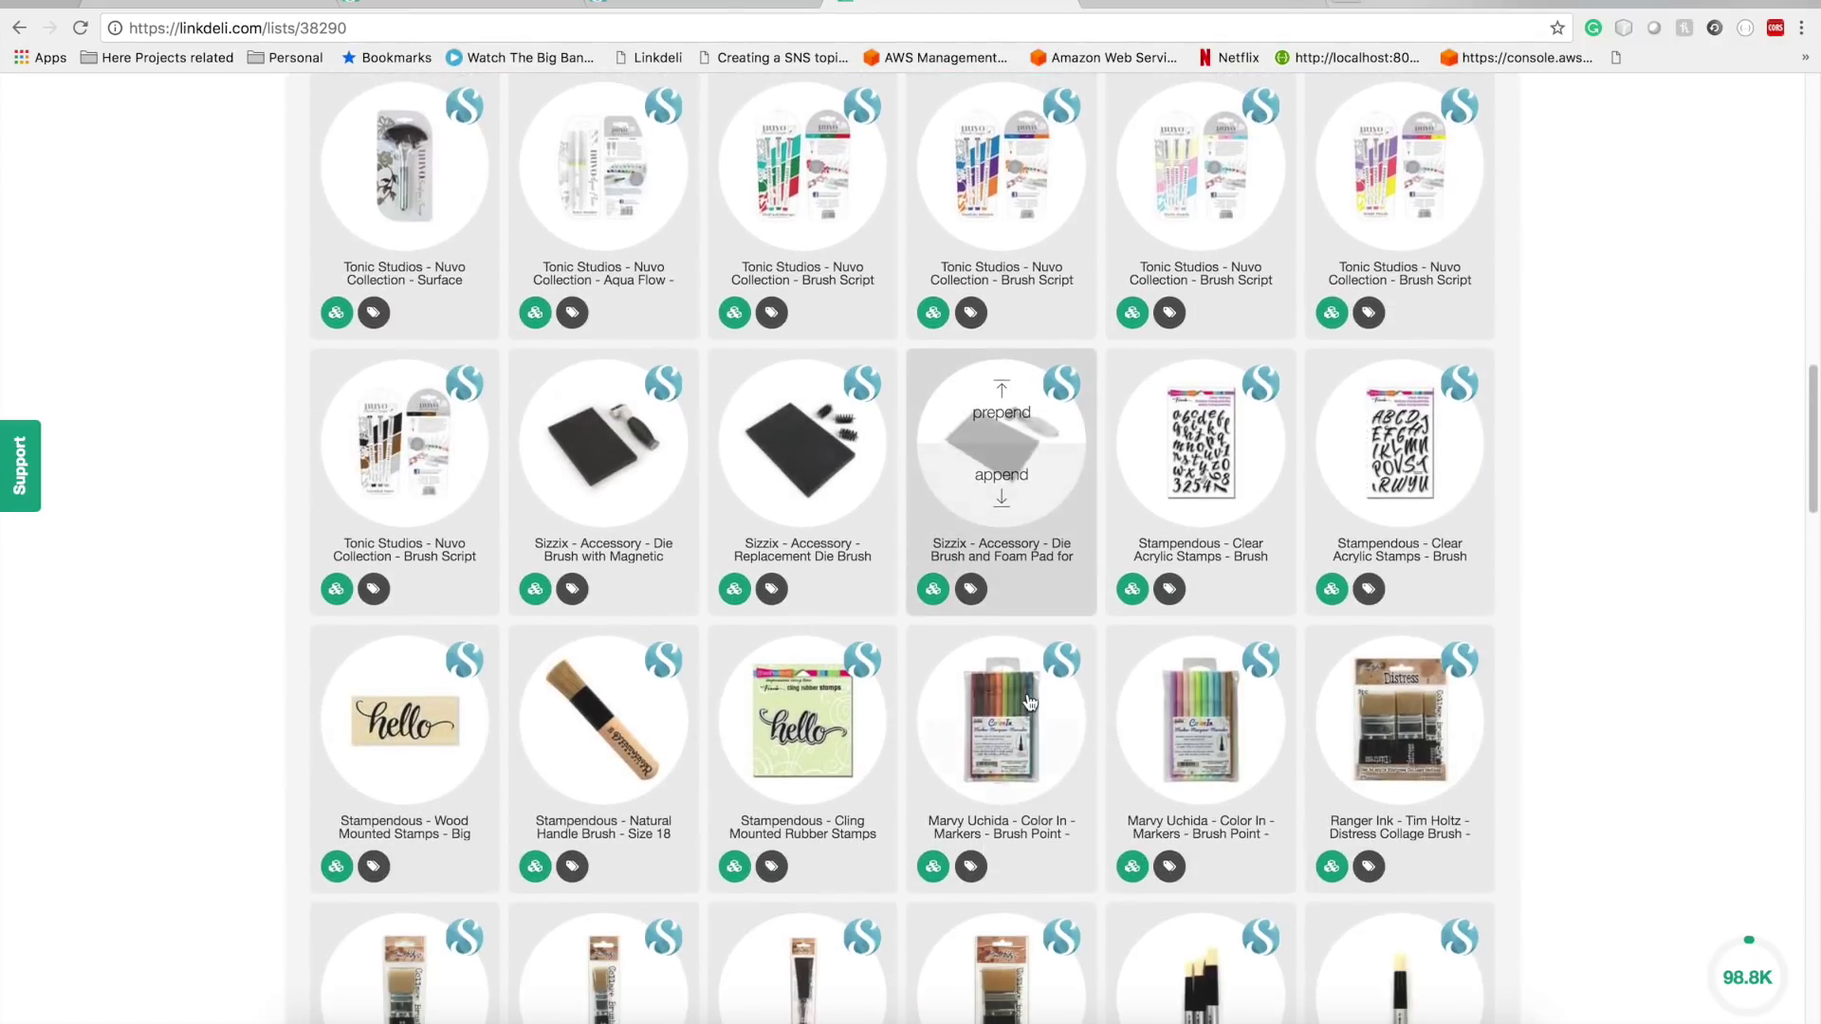
{"action": "scroll", "coordinate": [1027, 702], "scroll_direction": "down", "scroll_amount": 2}
{"action": "left_click", "coordinate": [602, 651]}
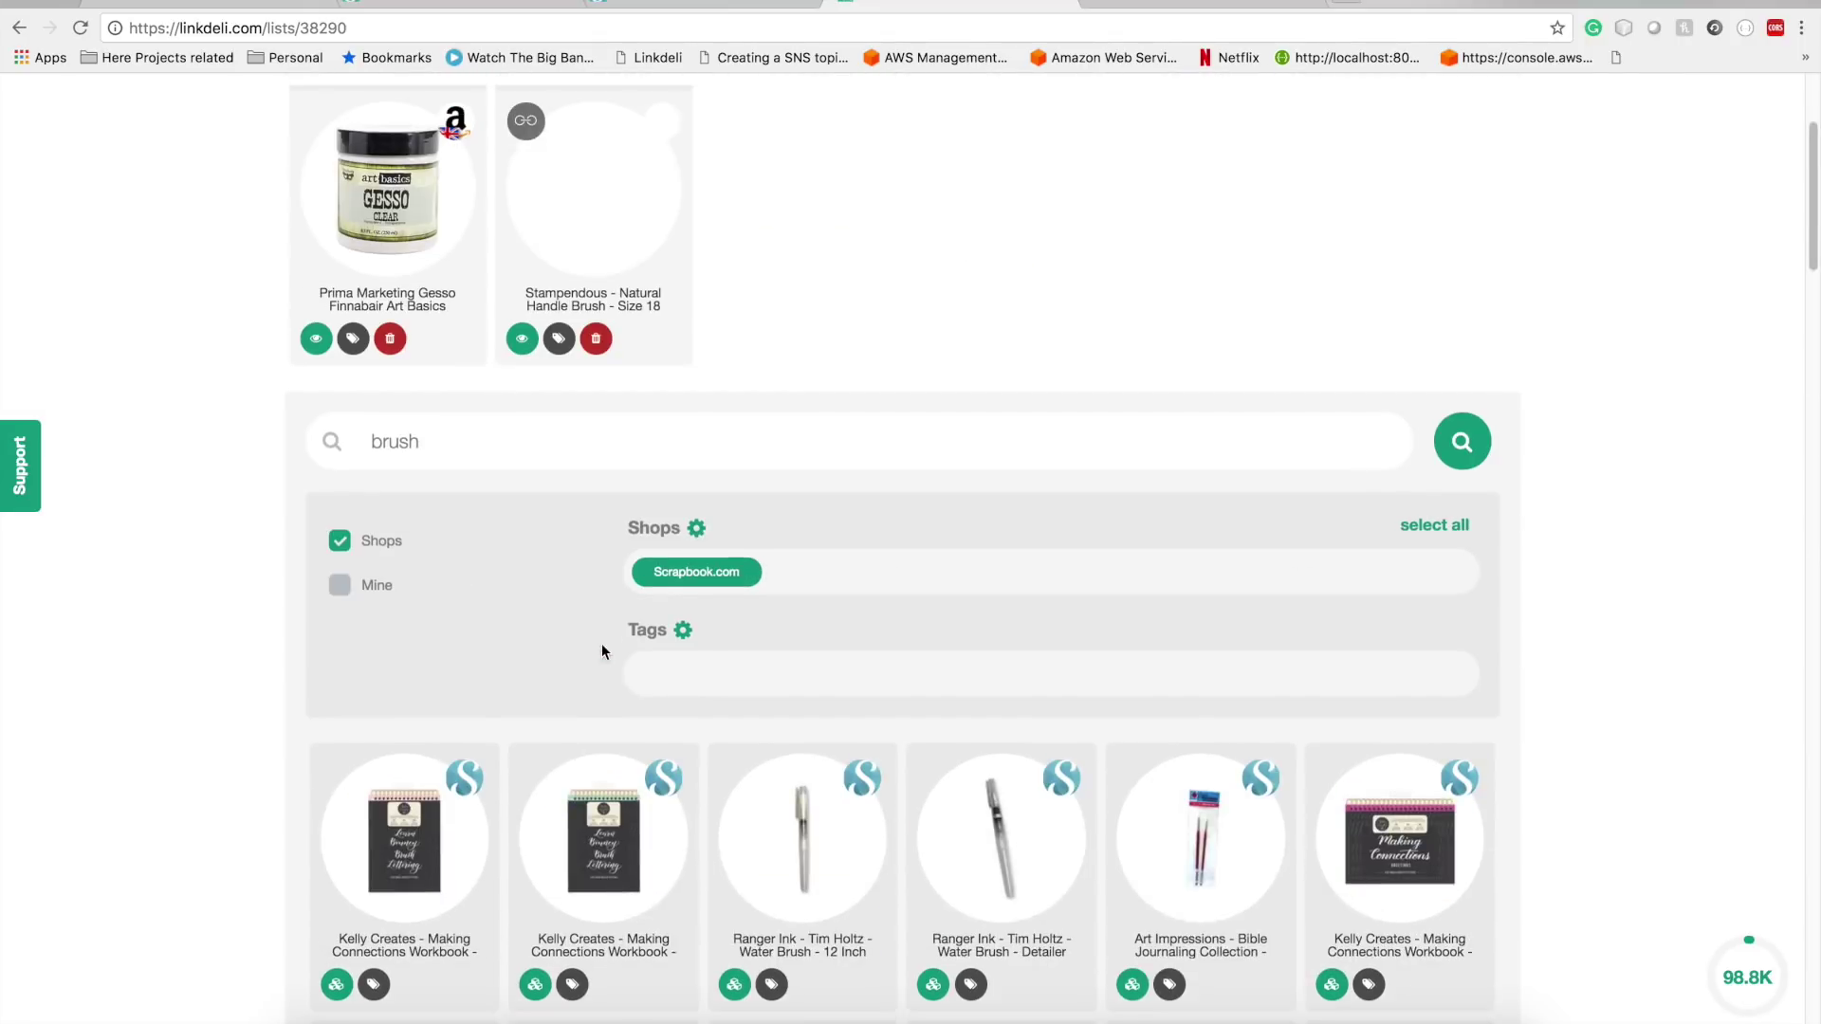
- Search 'gloss gel' and add the Prima Finnabair 3D Gloss Gel as the list's third product
{"action": "left_click_drag", "start_coordinate": [472, 439], "coordinate": [279, 403]}
{"action": "key", "text": "BackSpace"}
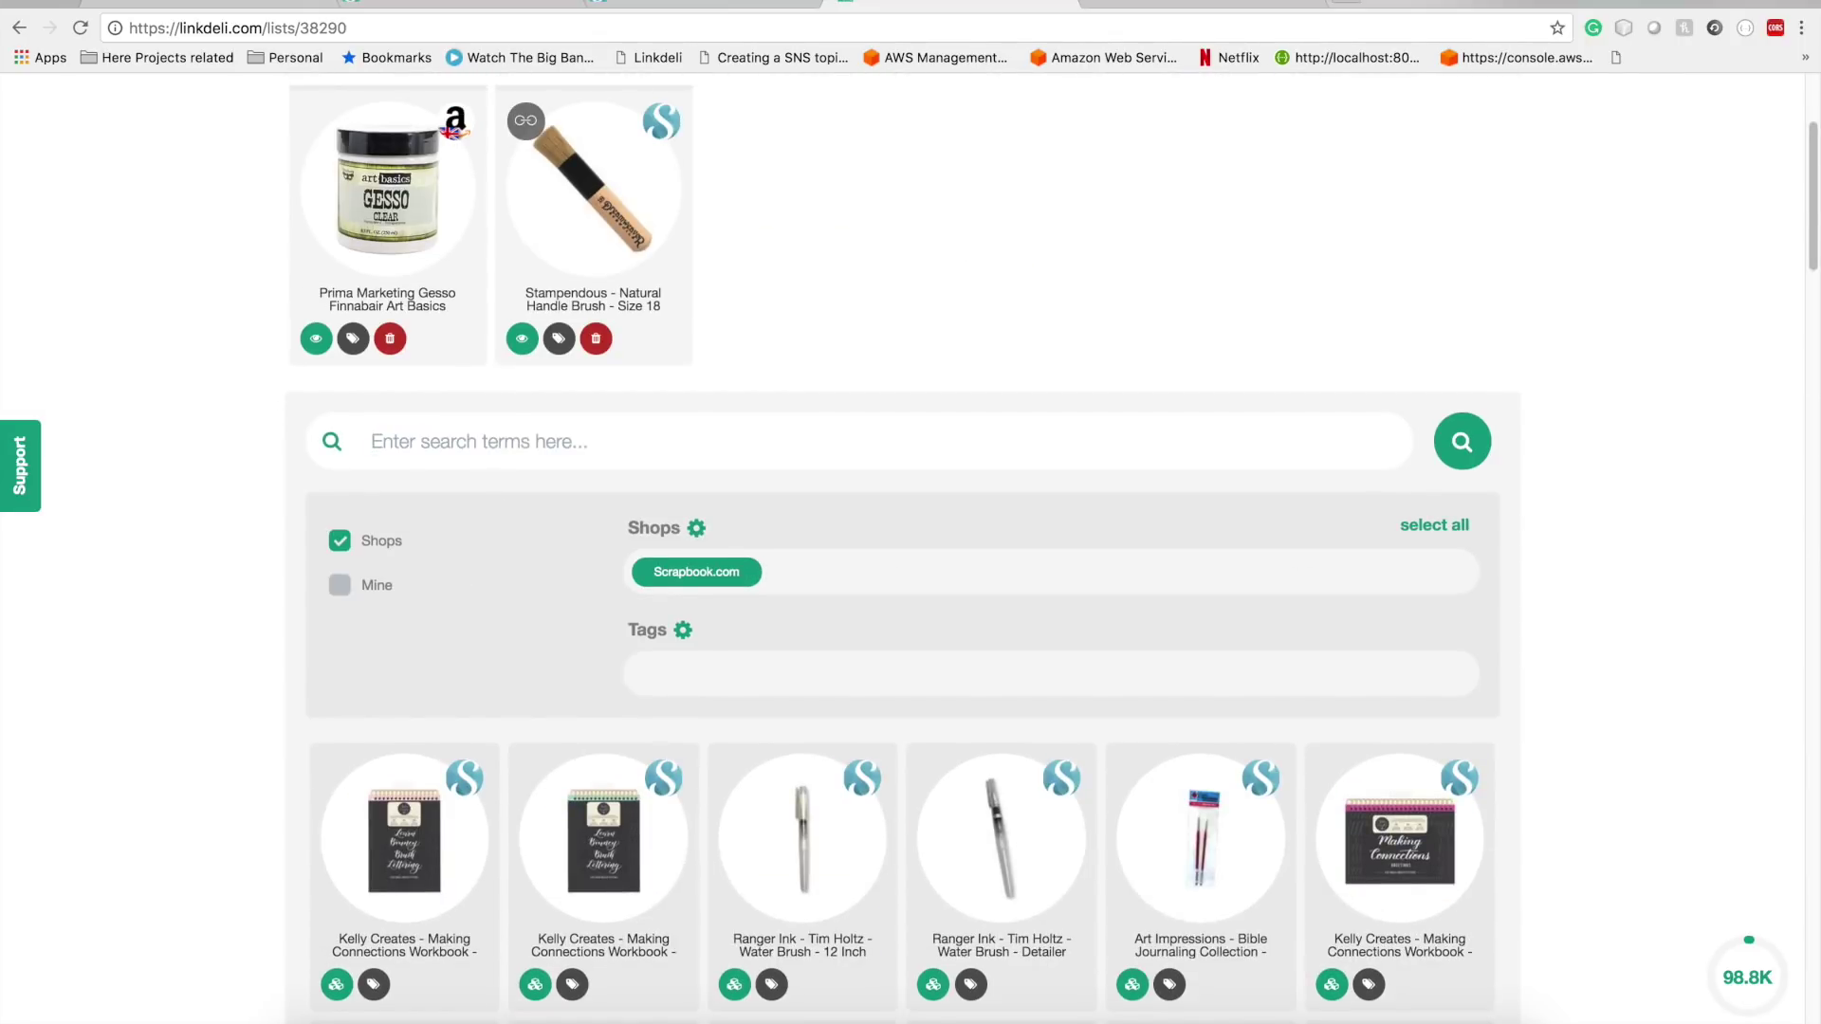
{"action": "type", "text": "gloss gel"}
{"action": "key", "text": "Return"}
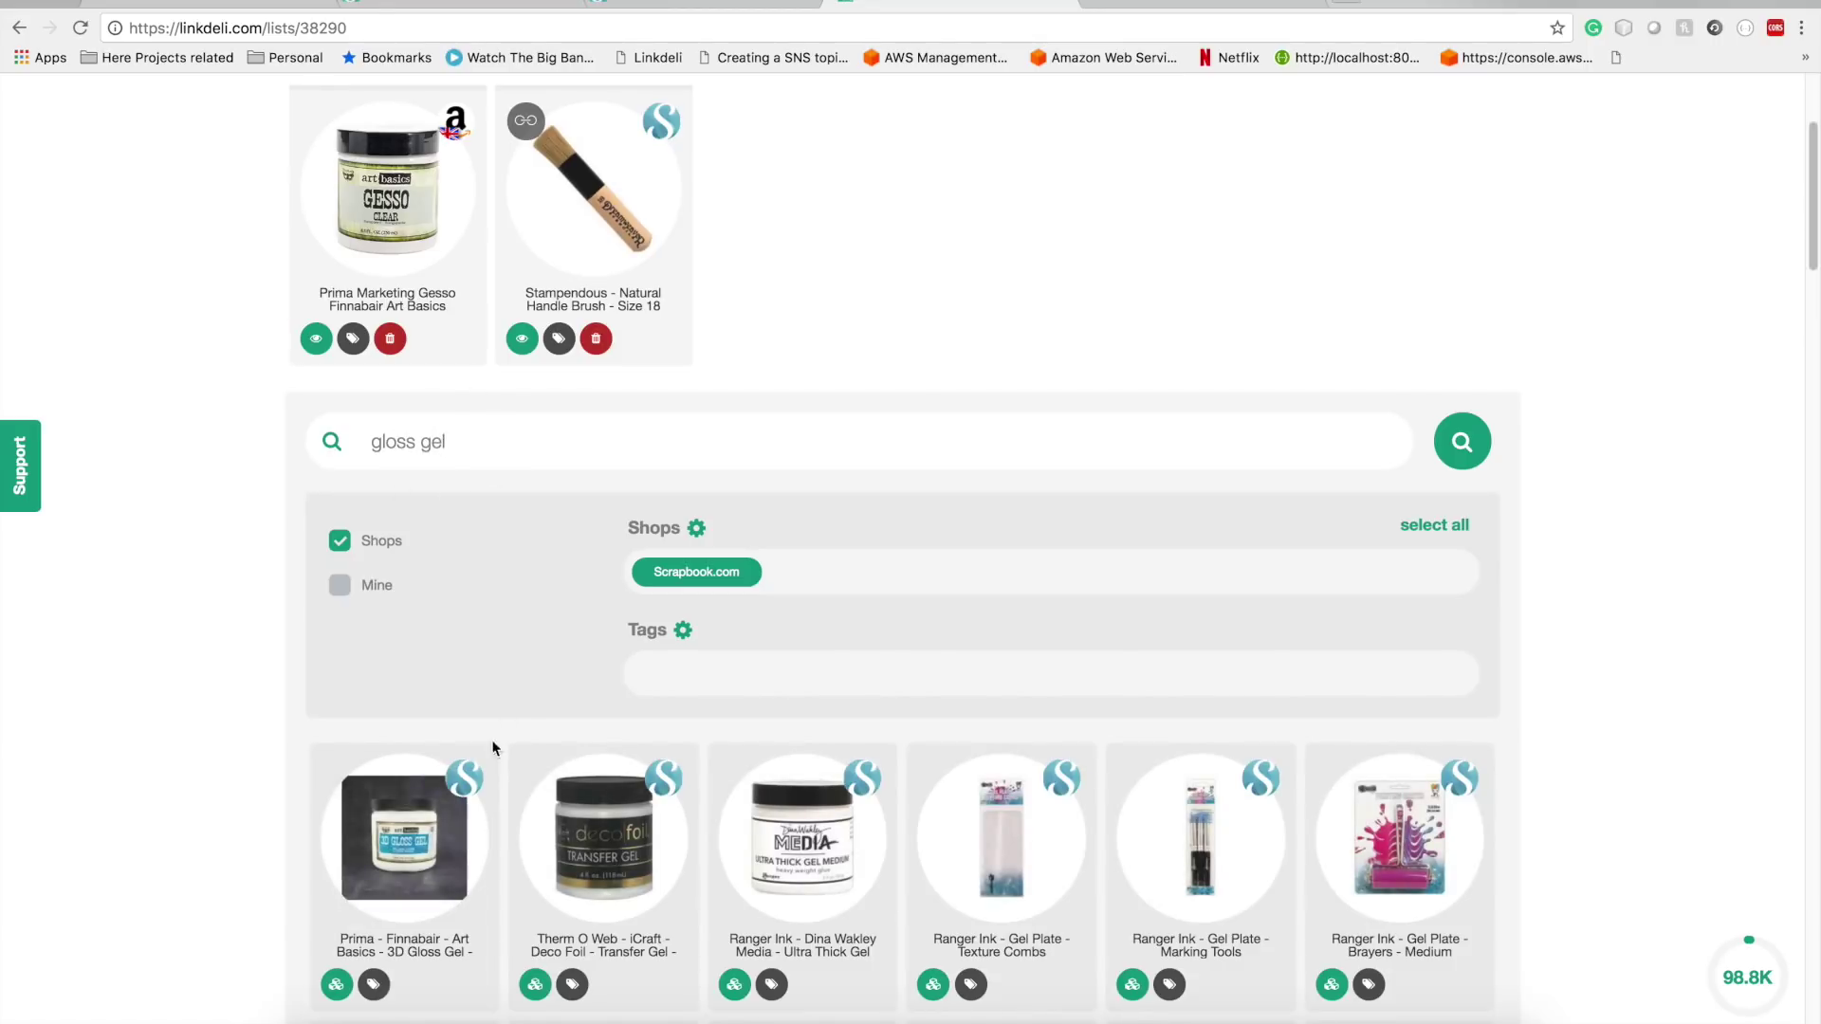
{"action": "left_click", "coordinate": [451, 817]}
{"action": "scroll", "coordinate": [519, 568], "scroll_direction": "up", "scroll_amount": 2}
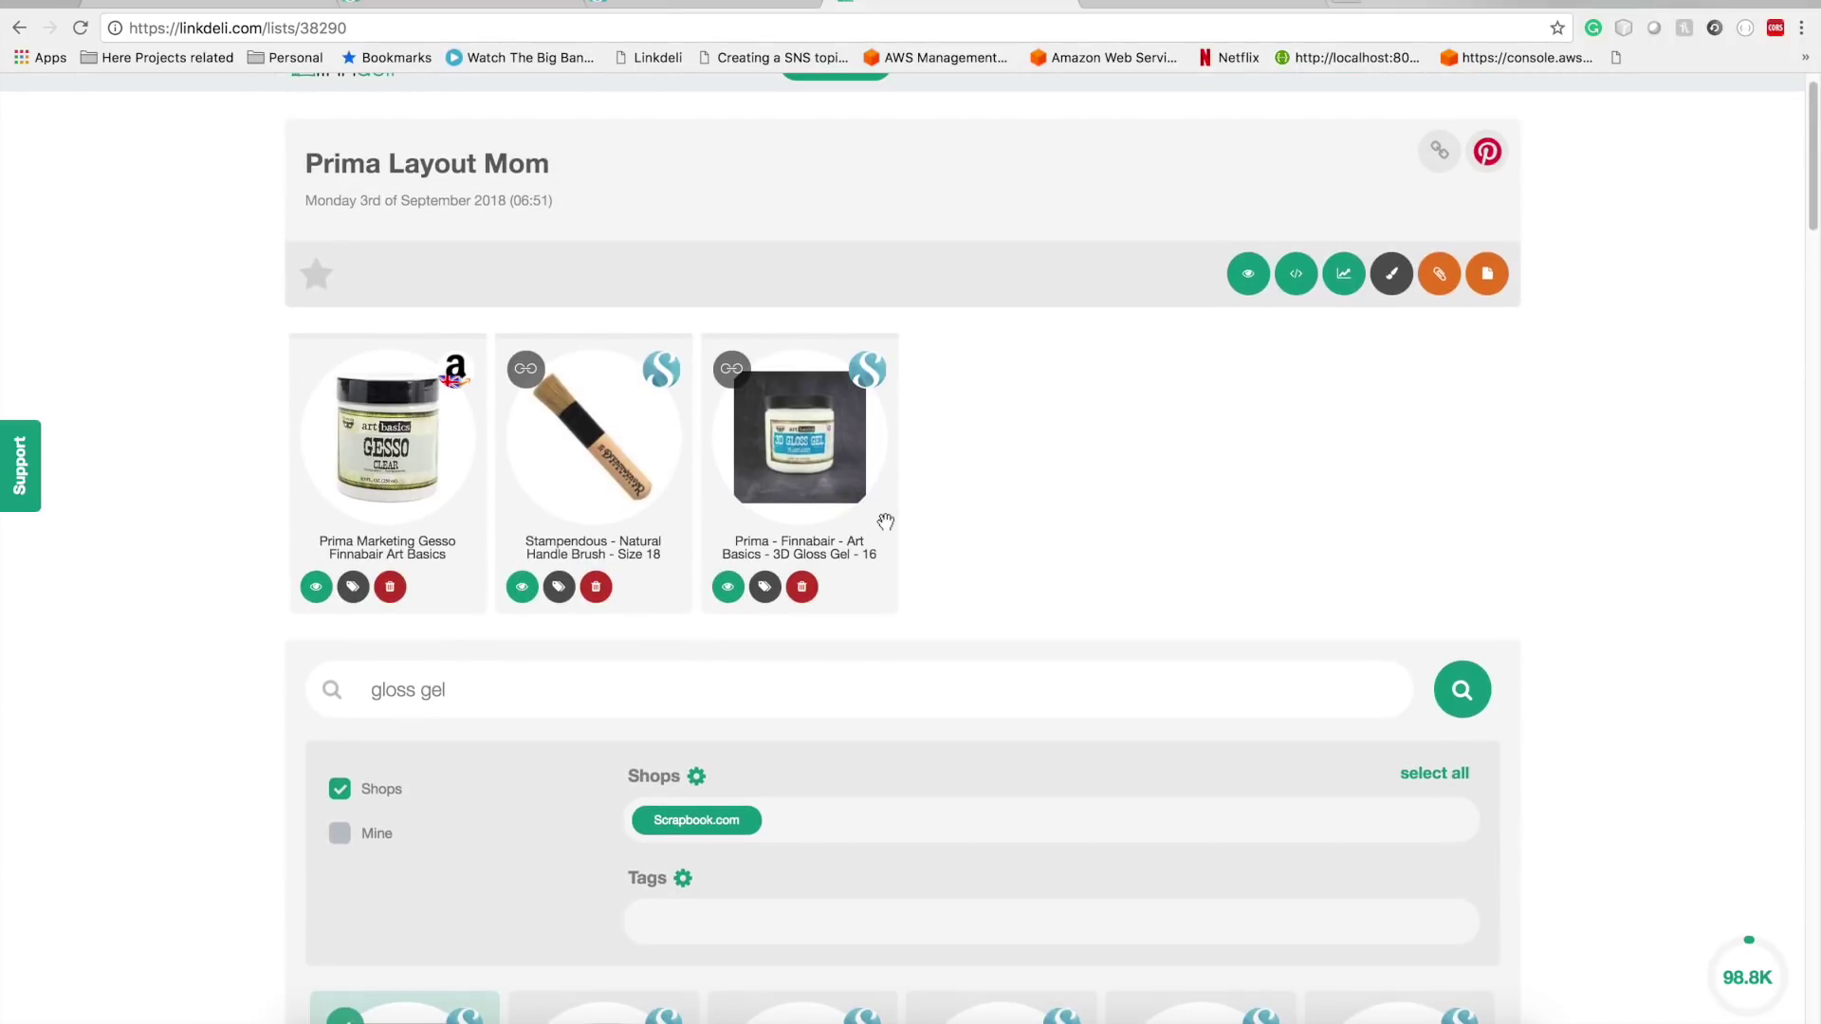
{"action": "scroll", "coordinate": [1193, 370], "scroll_direction": "up", "scroll_amount": 1}
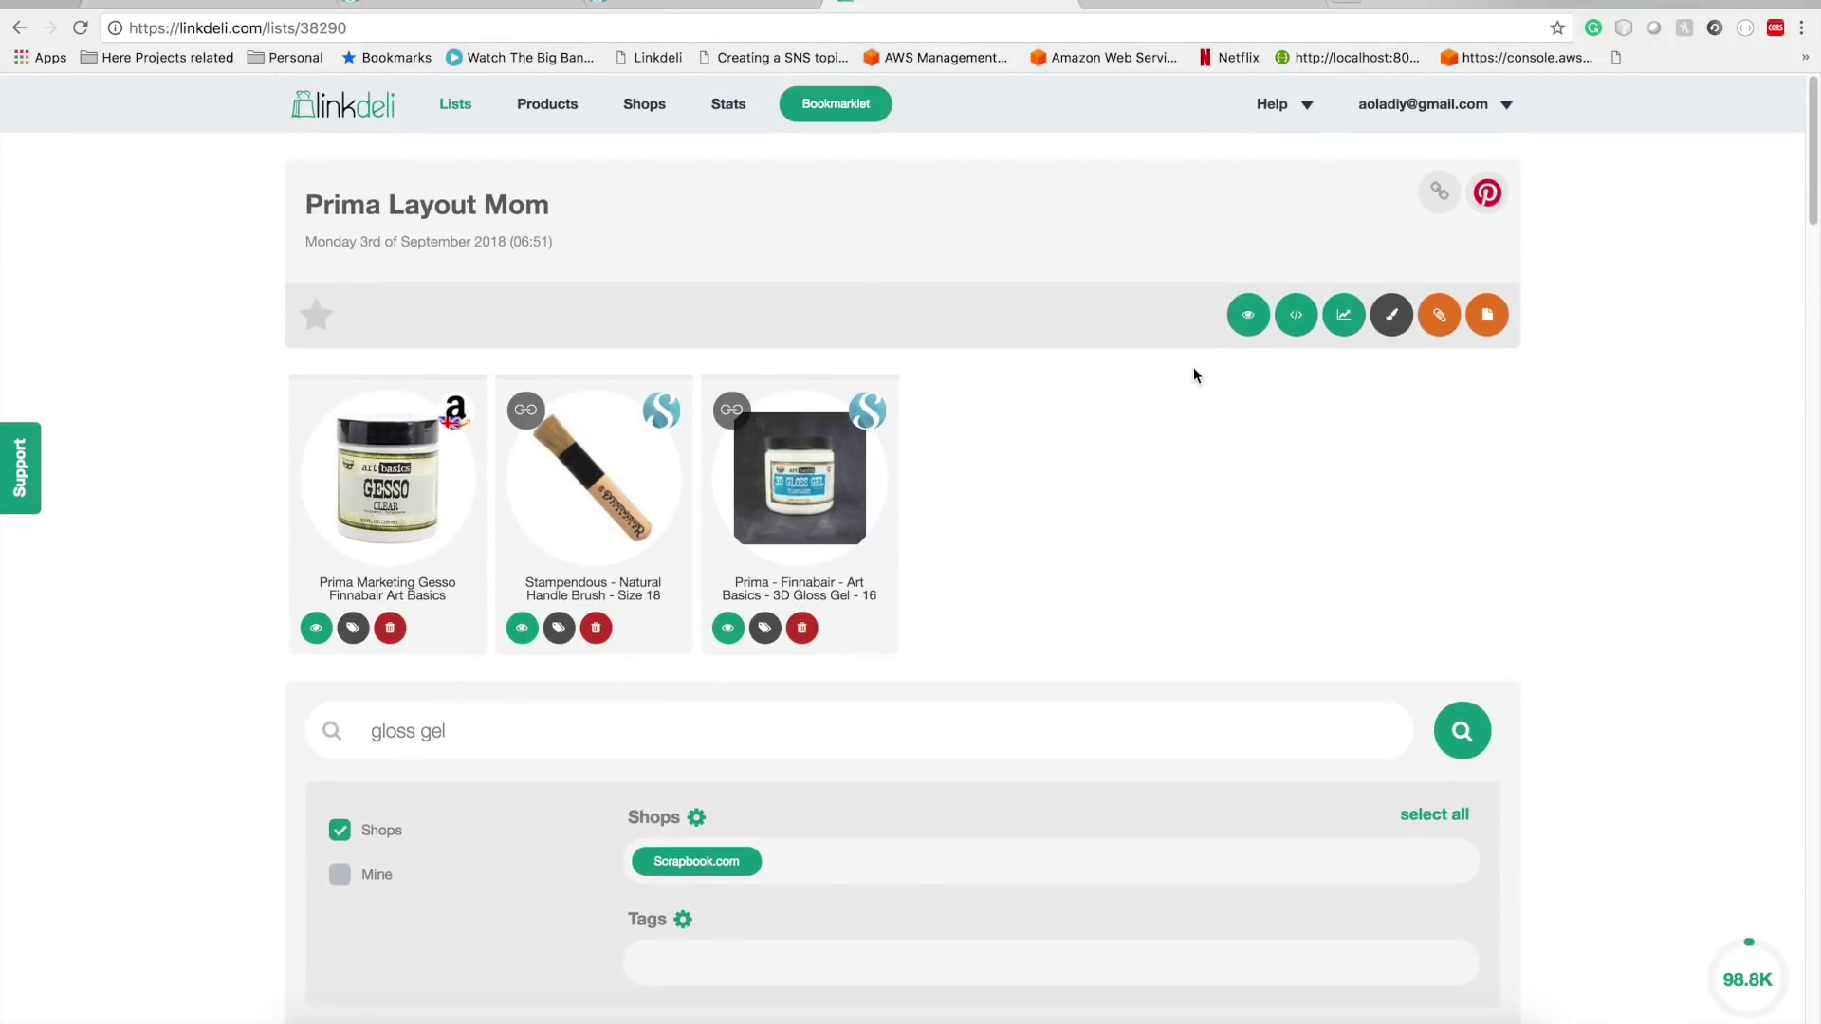
- Save Prima Layout Mom as a template, then view all lists with its three product thumbnails
{"action": "left_click", "coordinate": [1488, 316]}
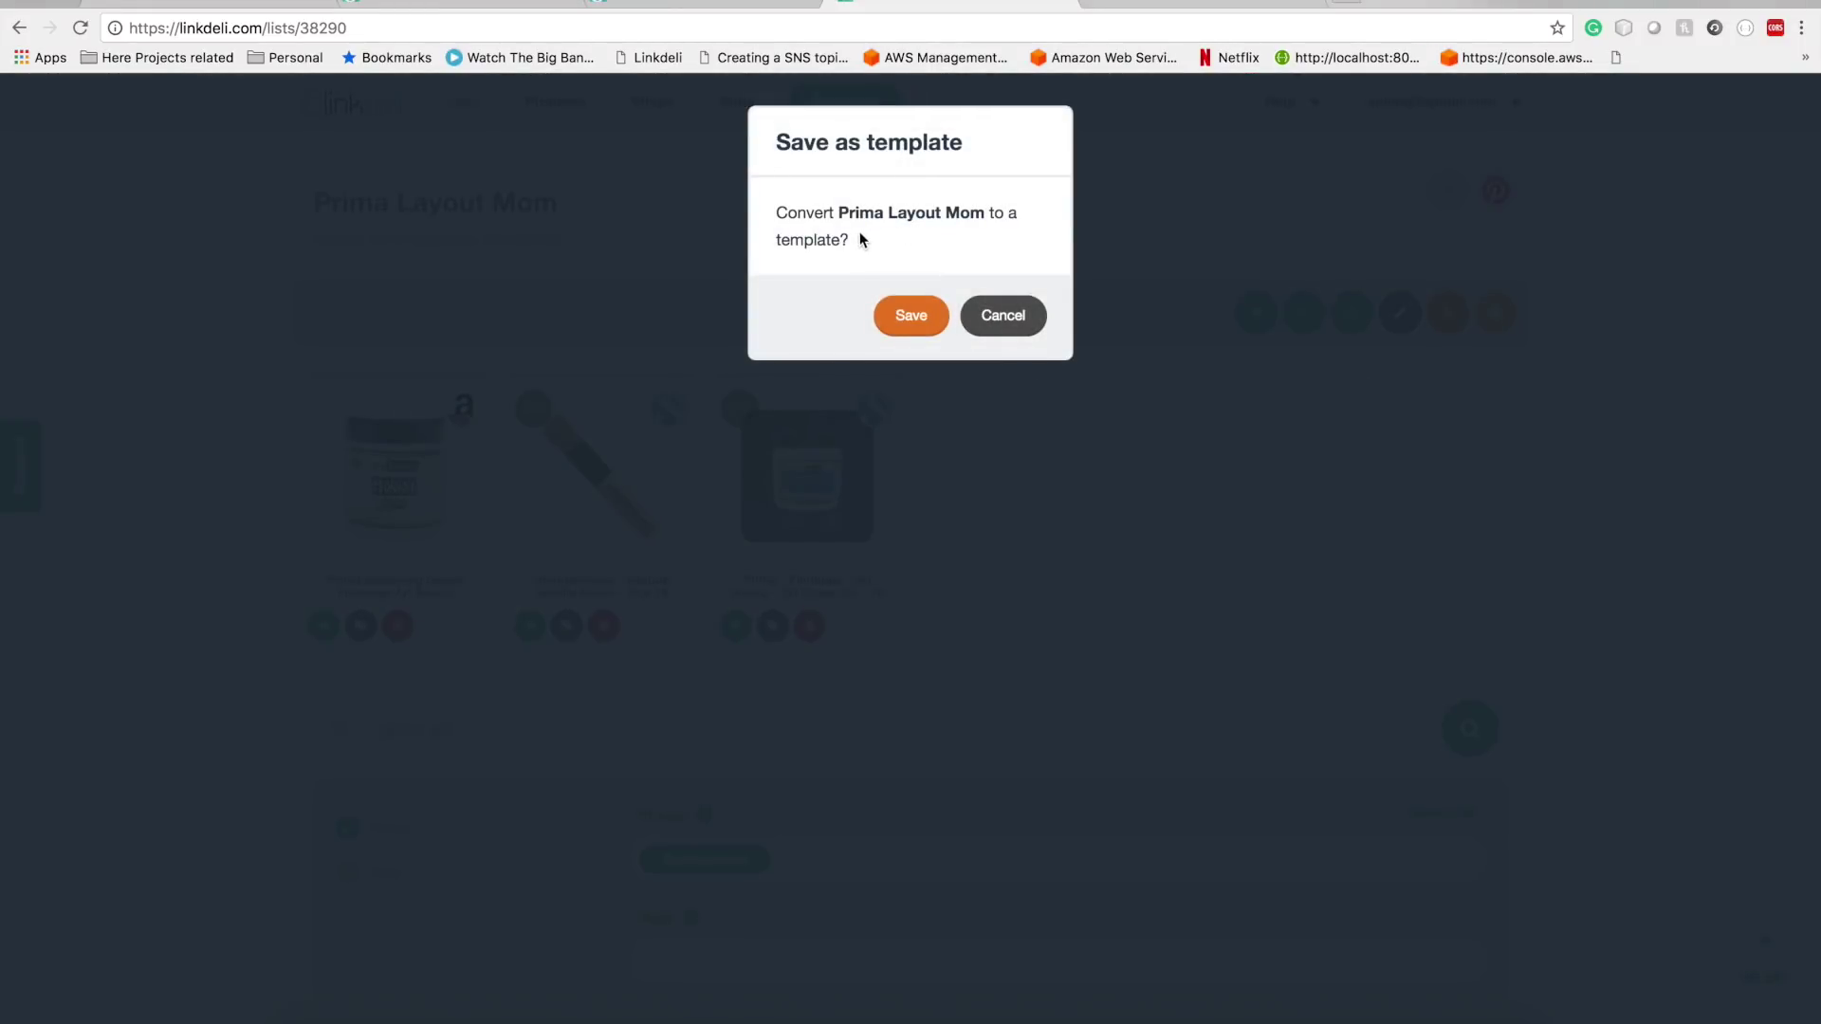
{"action": "left_click", "coordinate": [904, 316]}
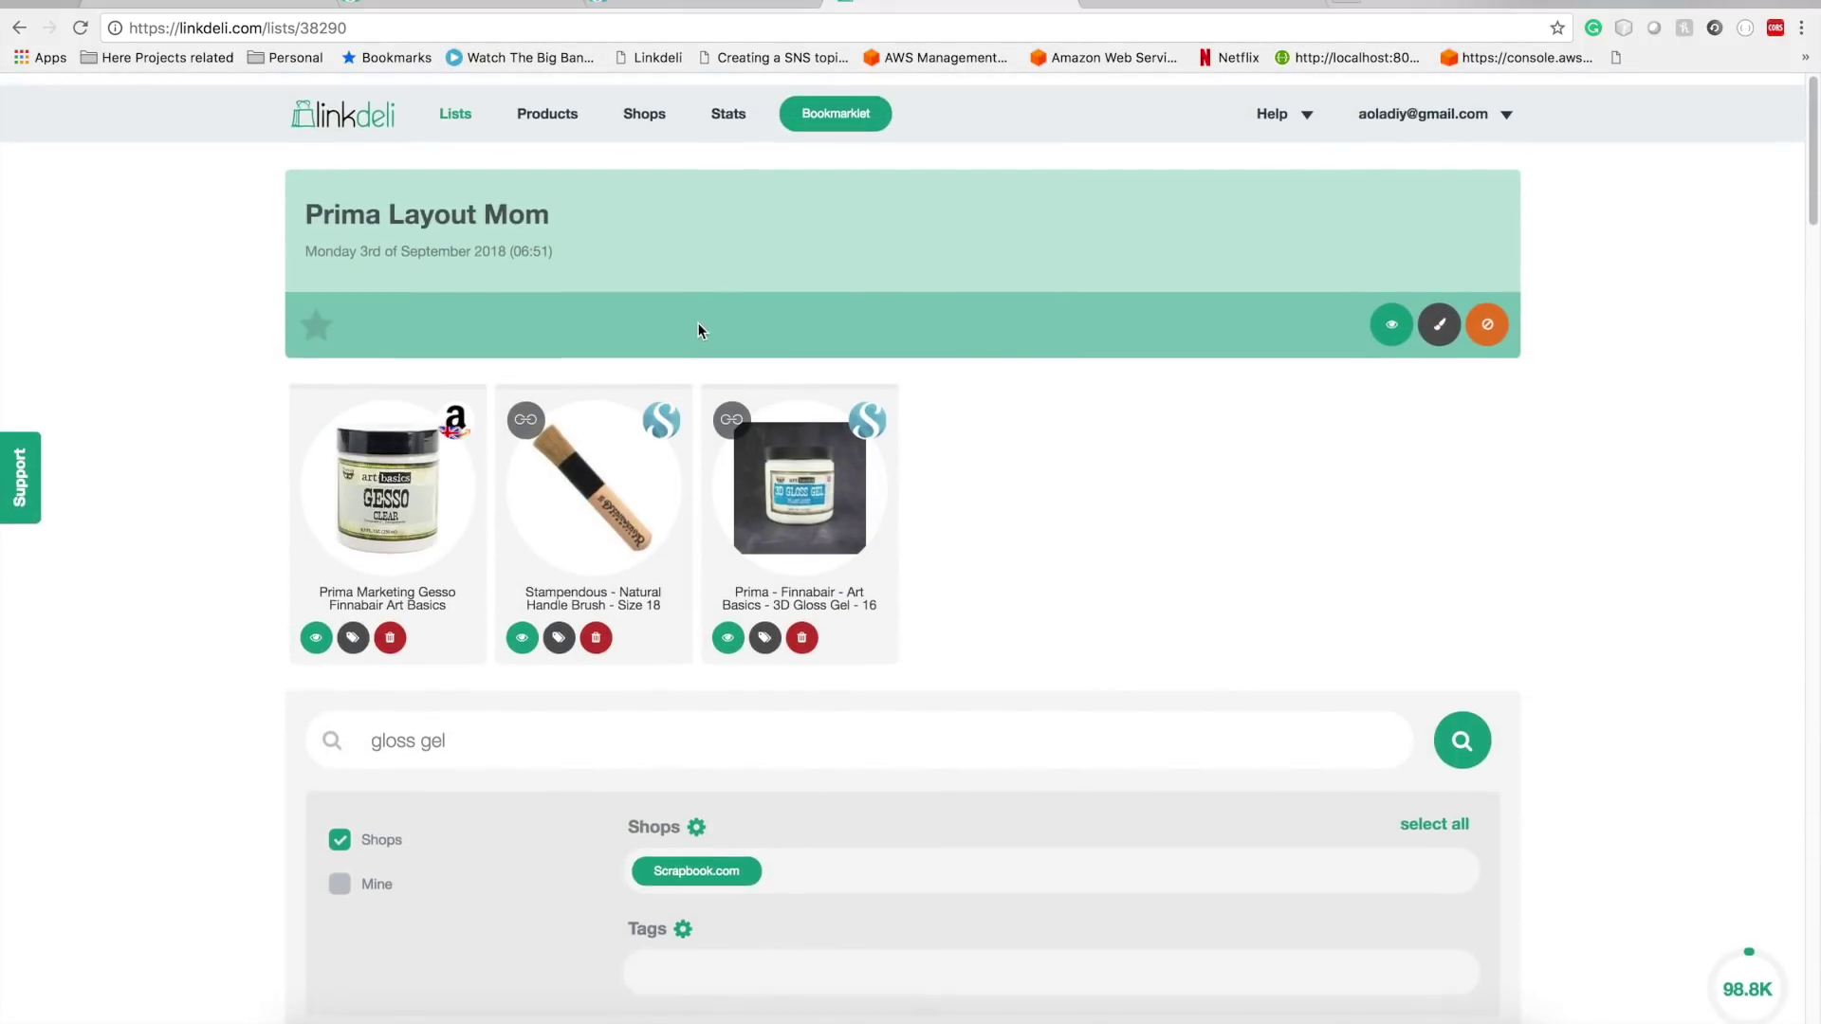
{"action": "left_click", "coordinate": [455, 106]}
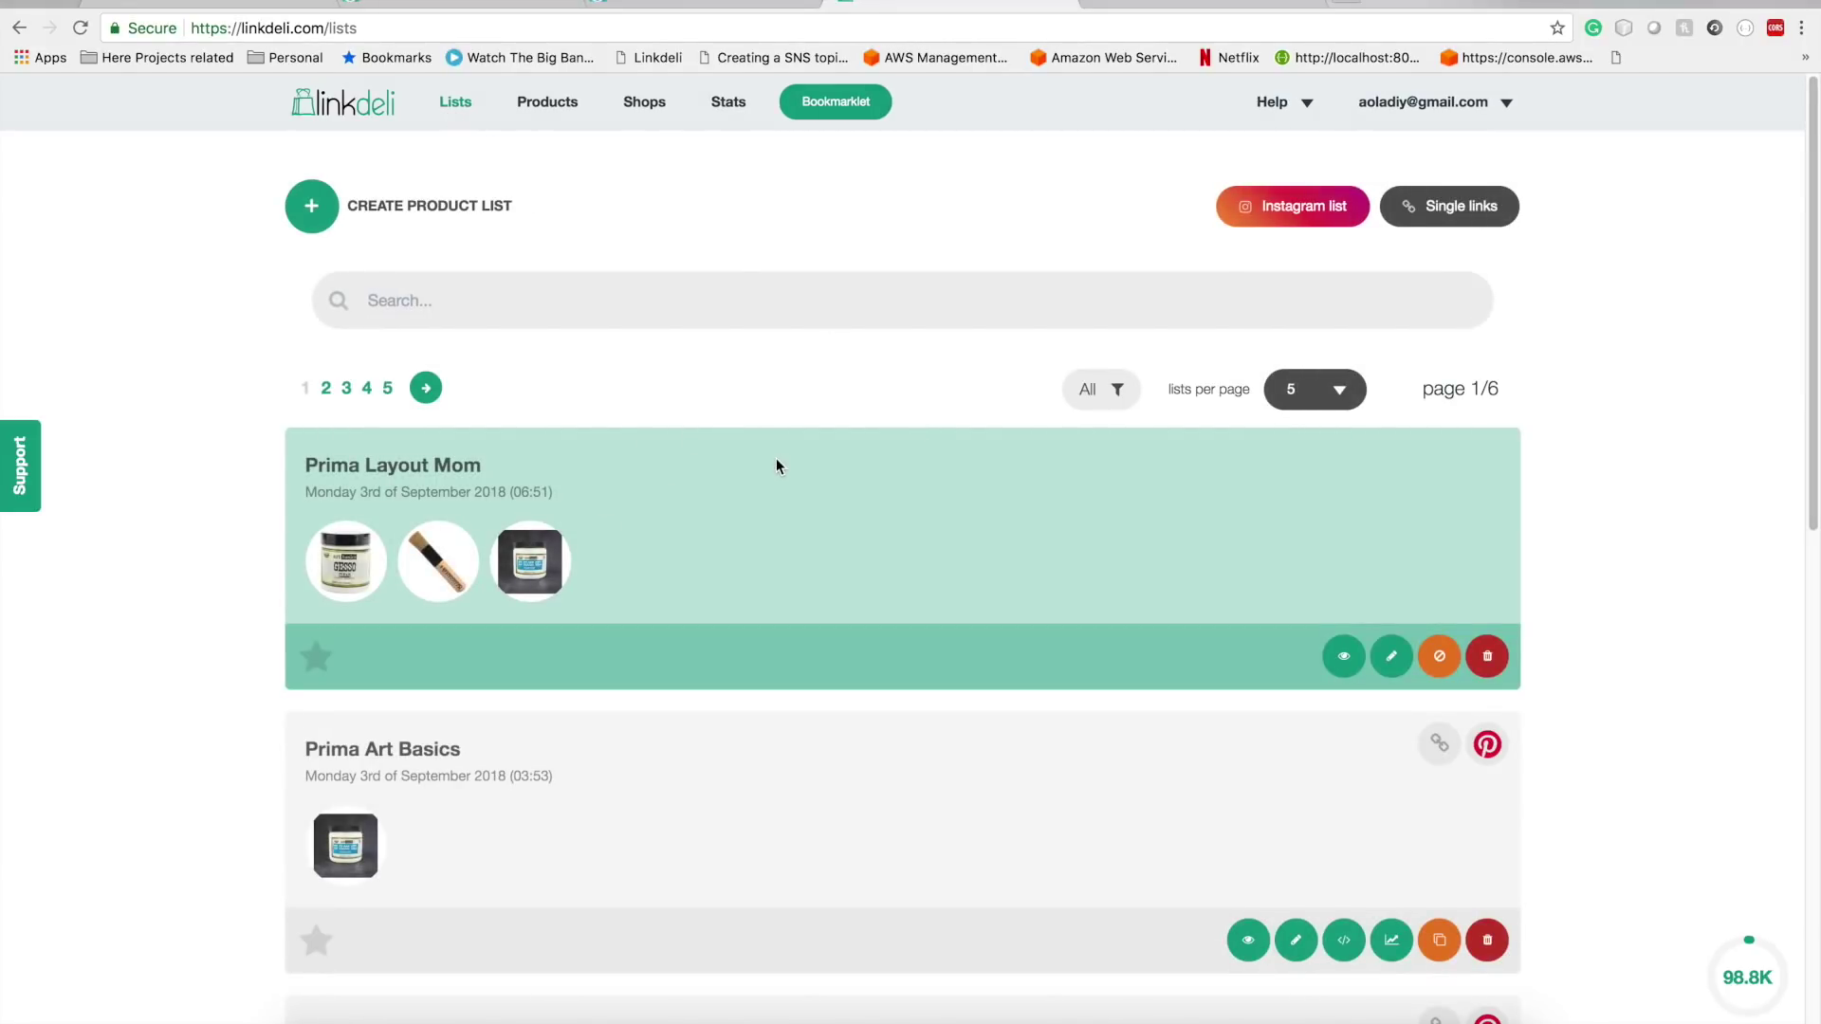
{"action": "scroll", "coordinate": [667, 340], "scroll_direction": "down", "scroll_amount": 1}
{"action": "scroll", "coordinate": [667, 339], "scroll_direction": "up", "scroll_amount": 1}
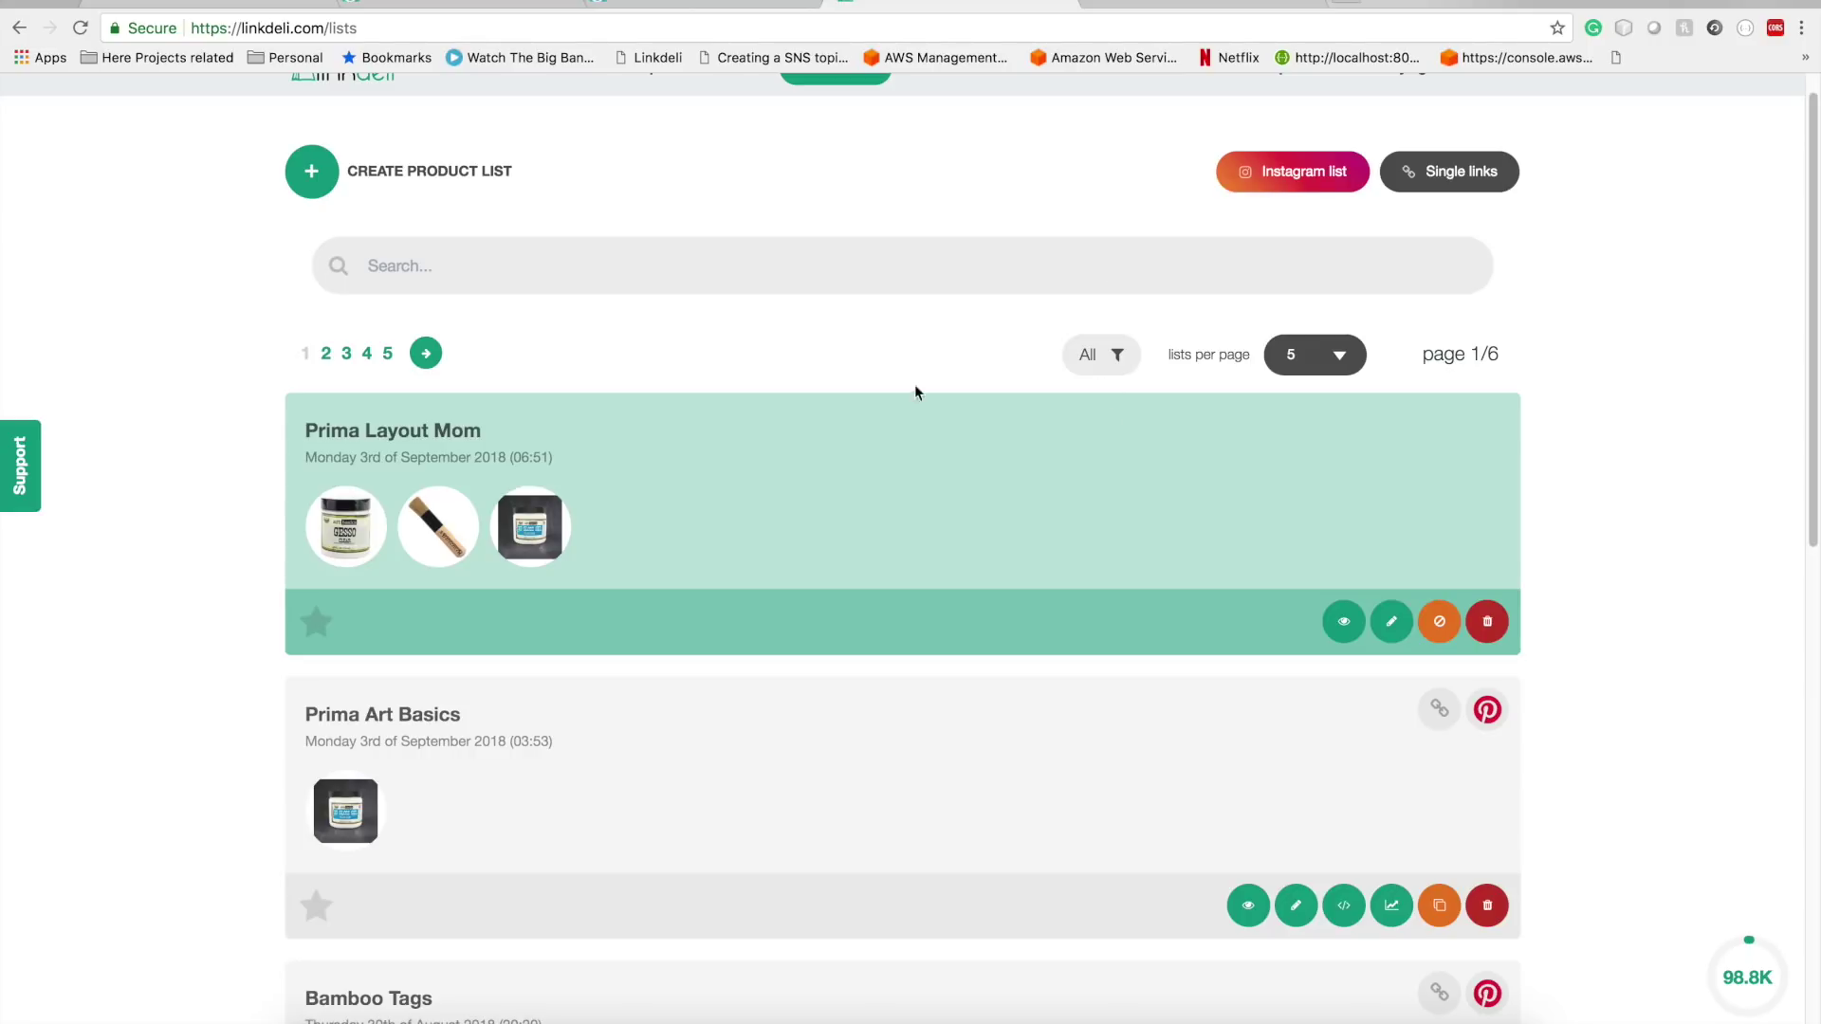
- Create a new product list titled 'Test 2' from the Prima Layout Mom template
{"action": "left_click", "coordinate": [316, 176]}
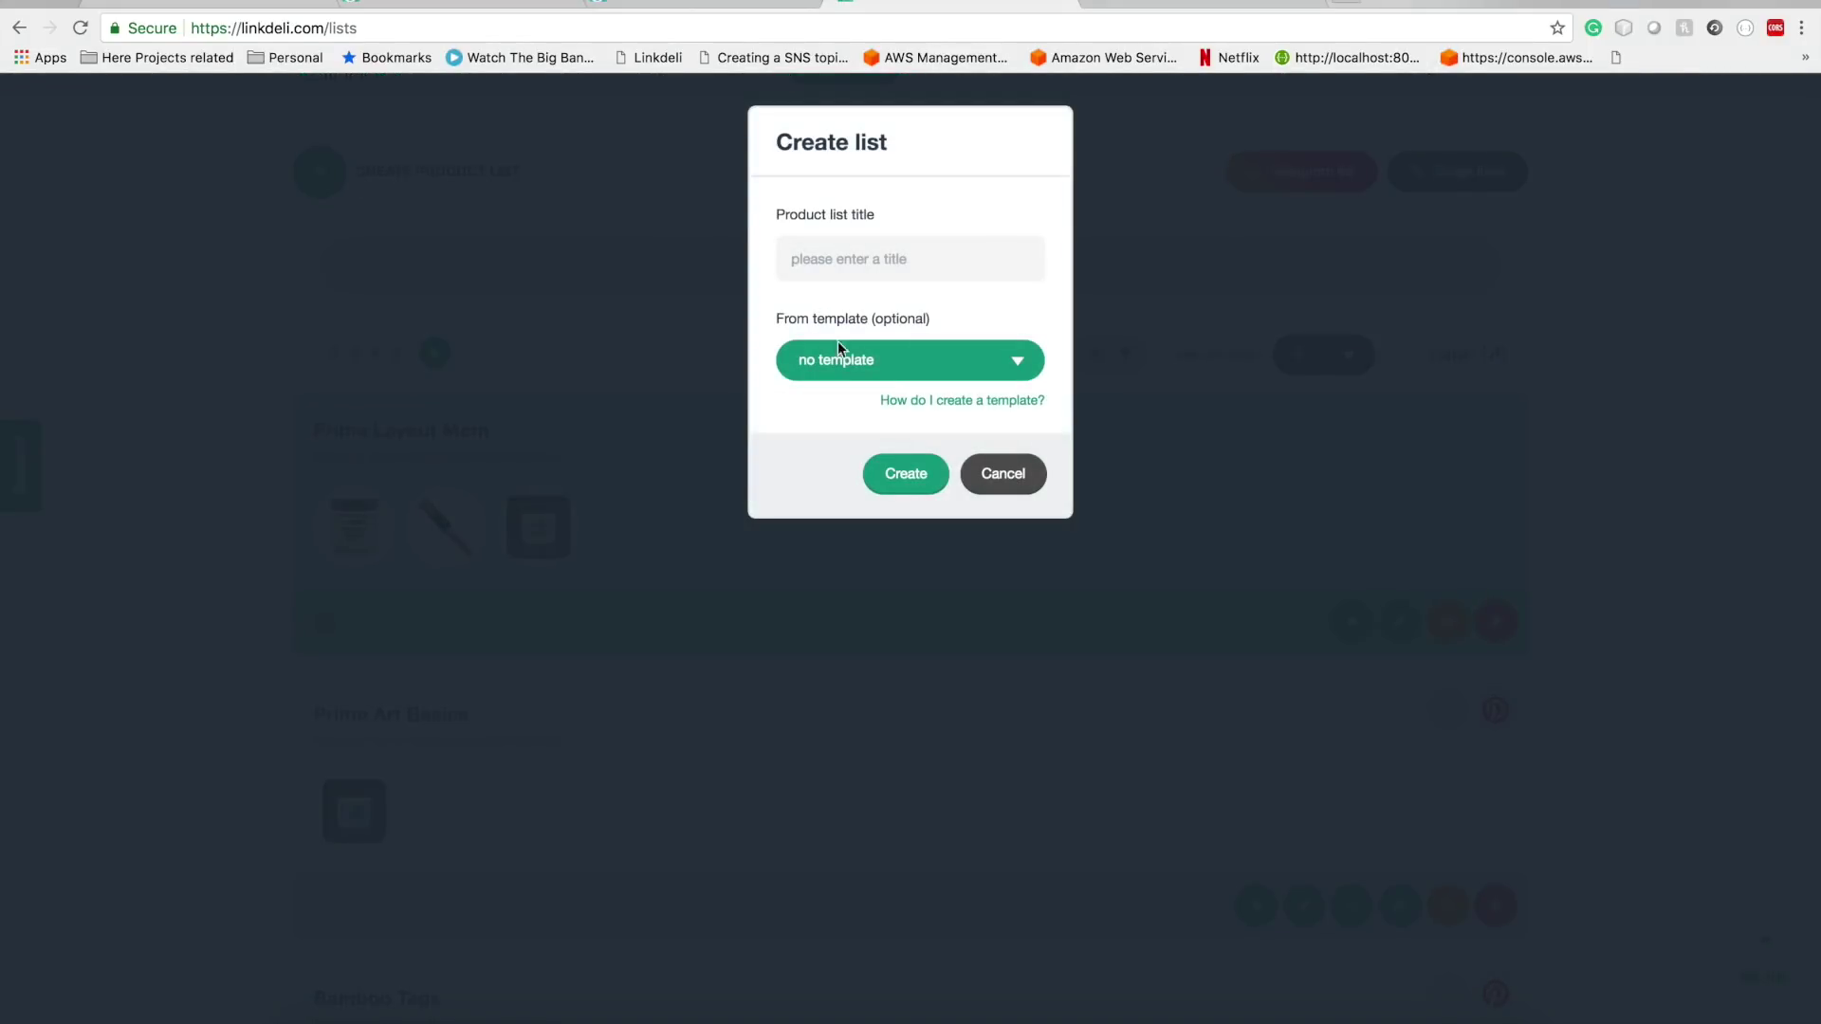
{"action": "left_click", "coordinate": [851, 361]}
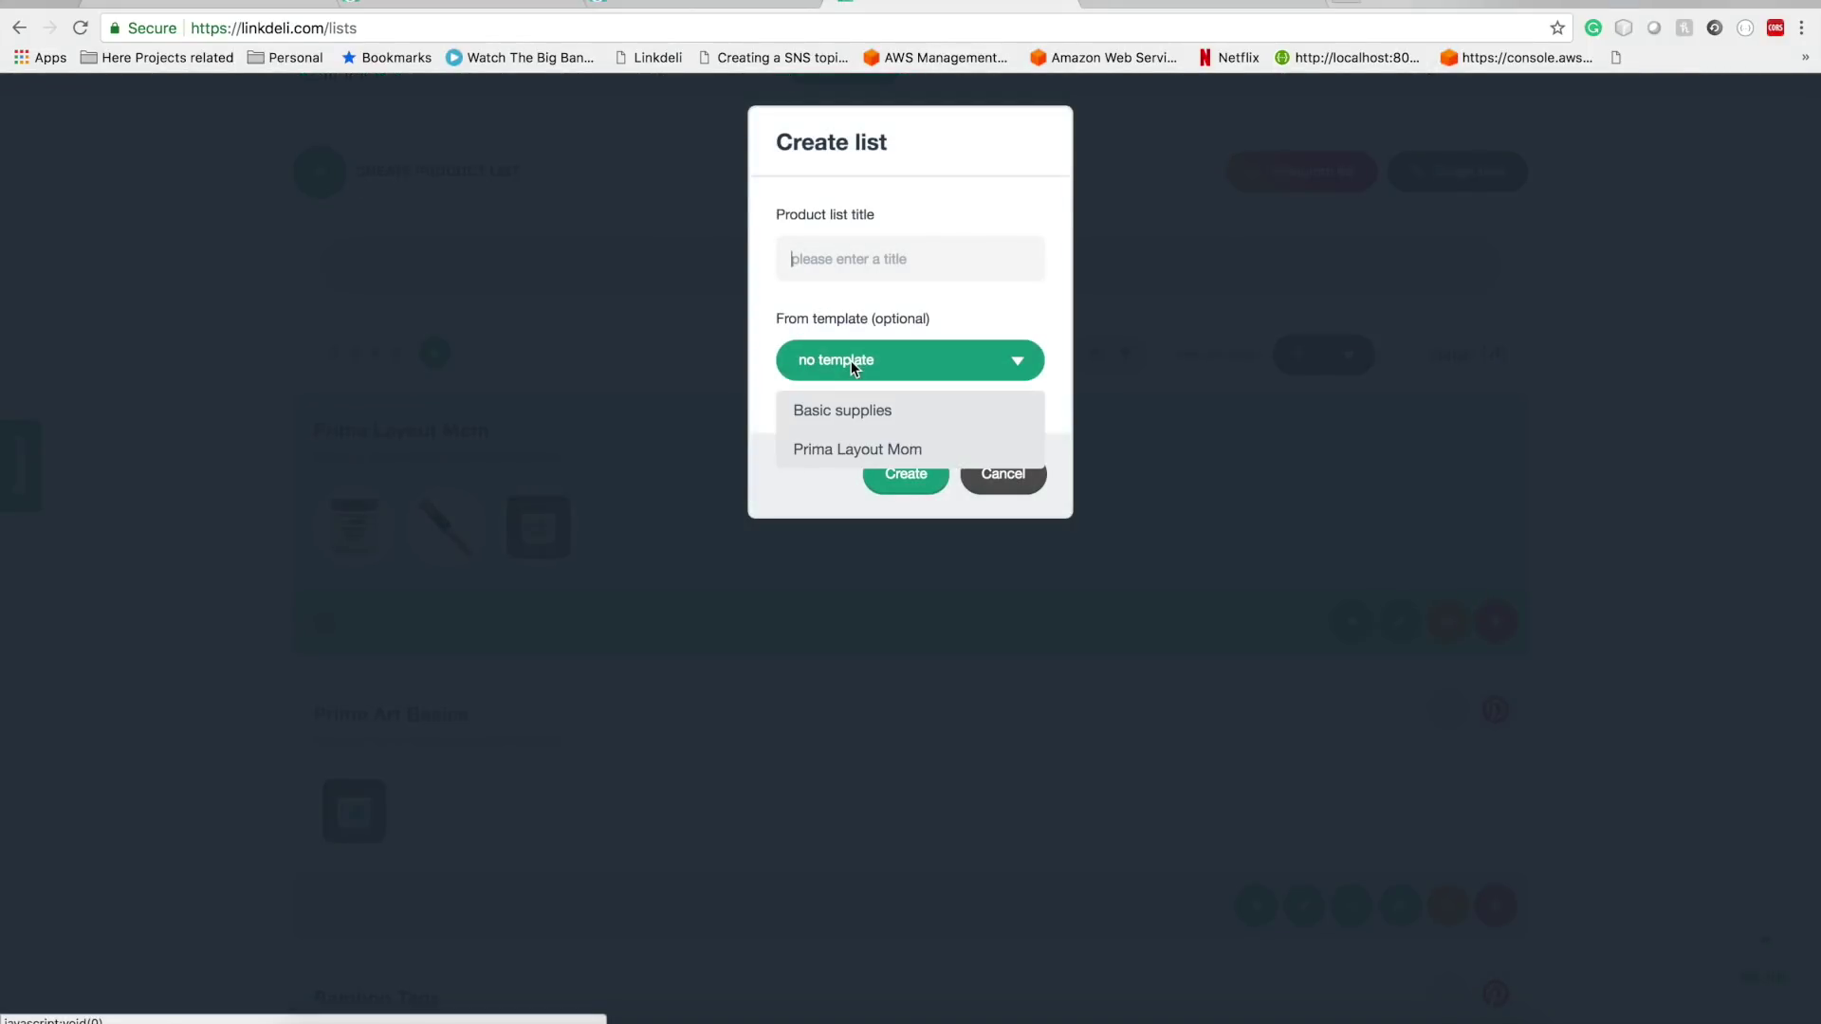
{"action": "left_click", "coordinate": [867, 459]}
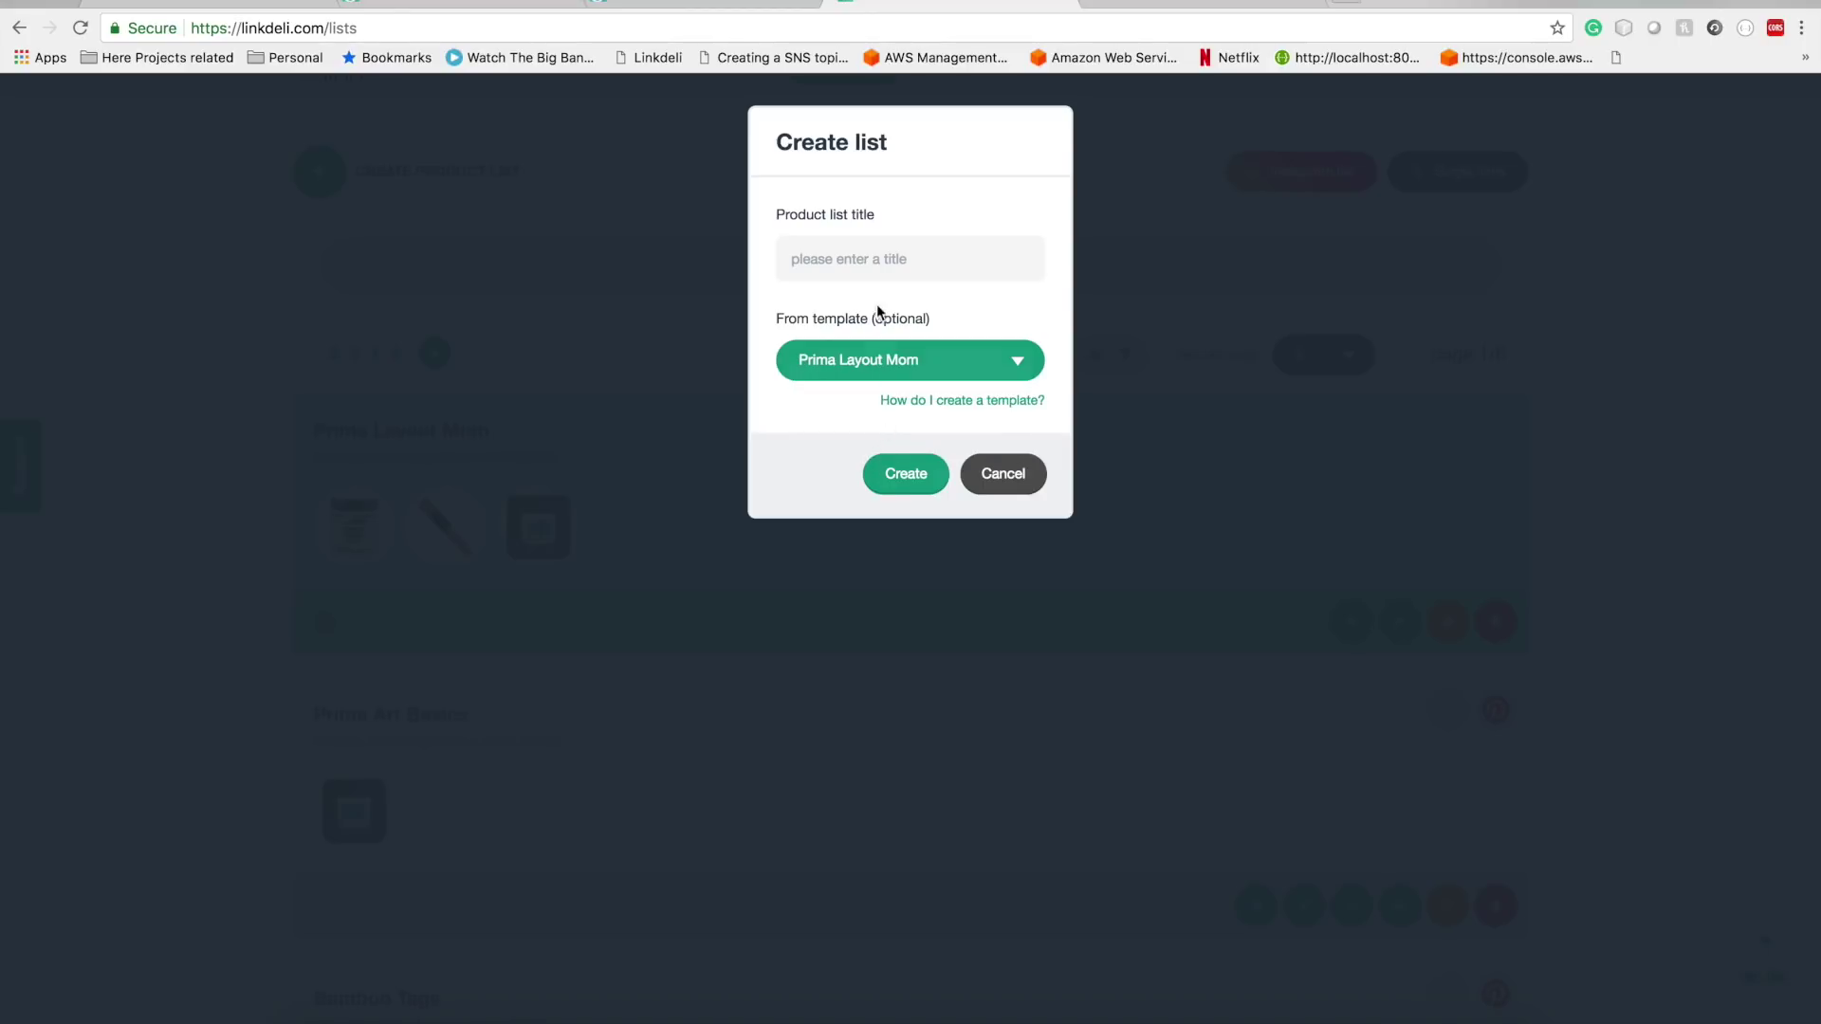
{"action": "type", "text": "Test 2"}
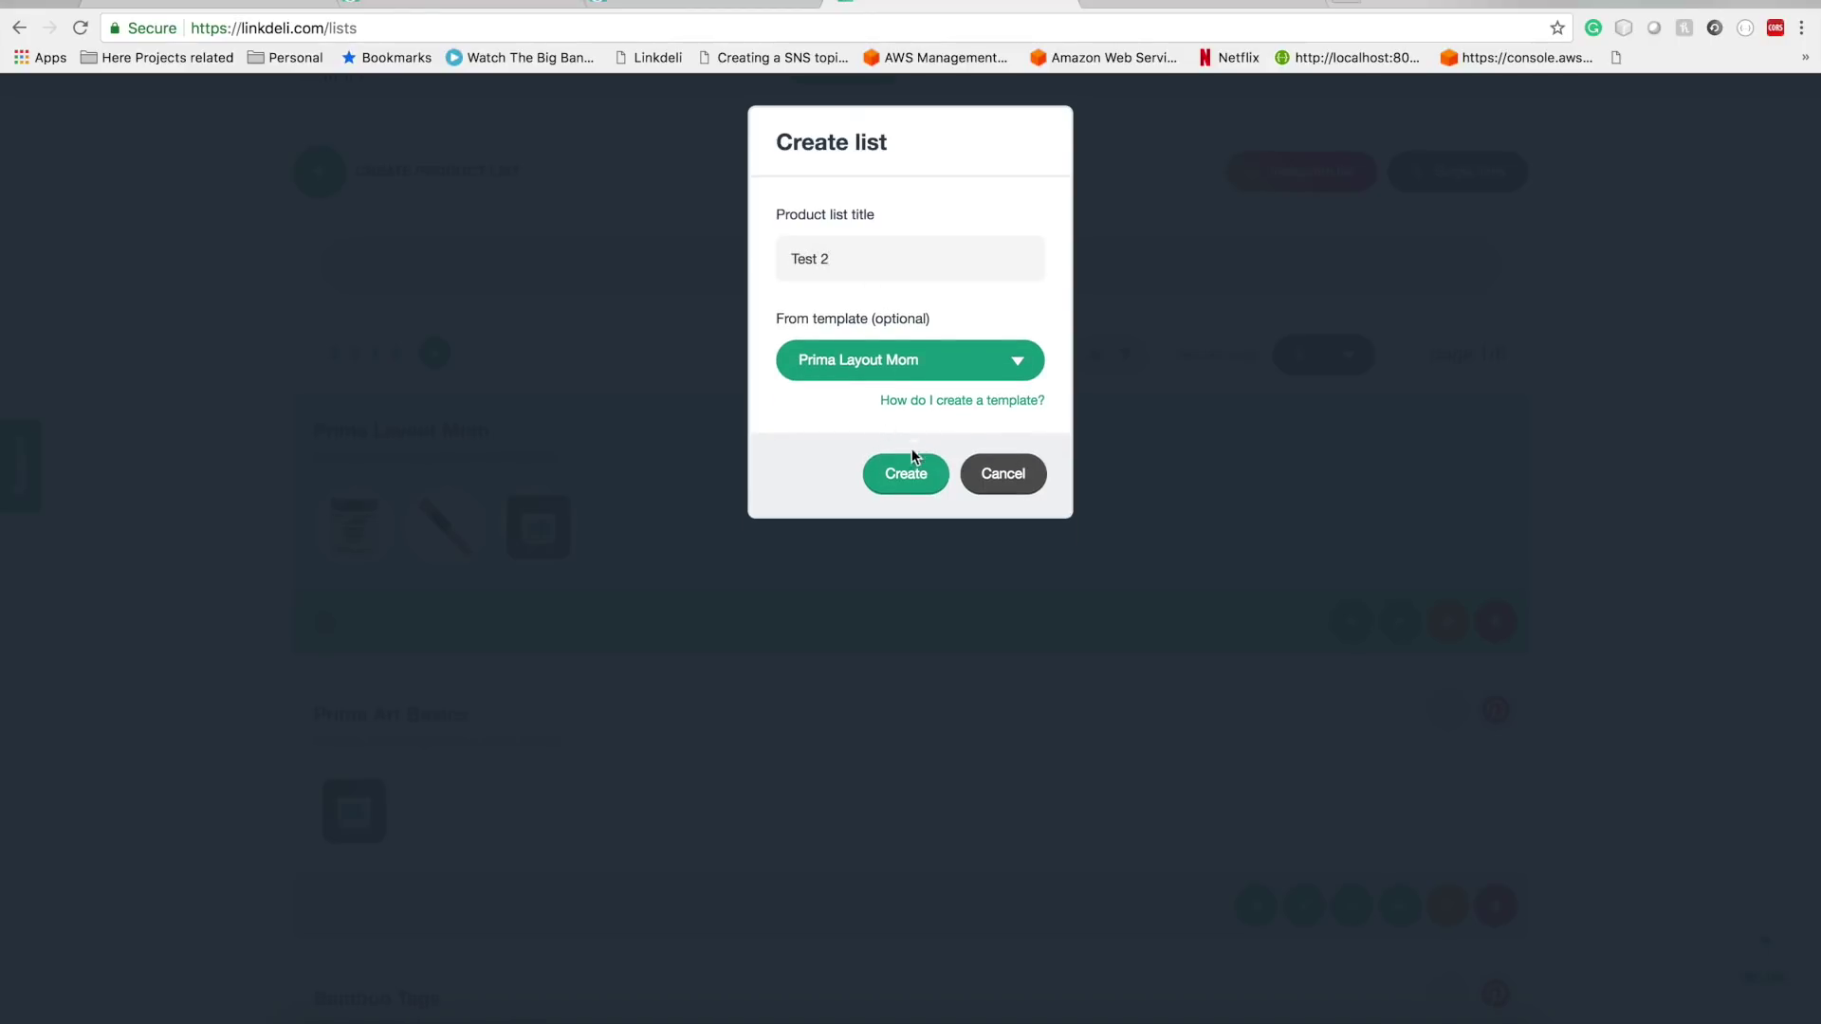
{"action": "left_click", "coordinate": [914, 474]}
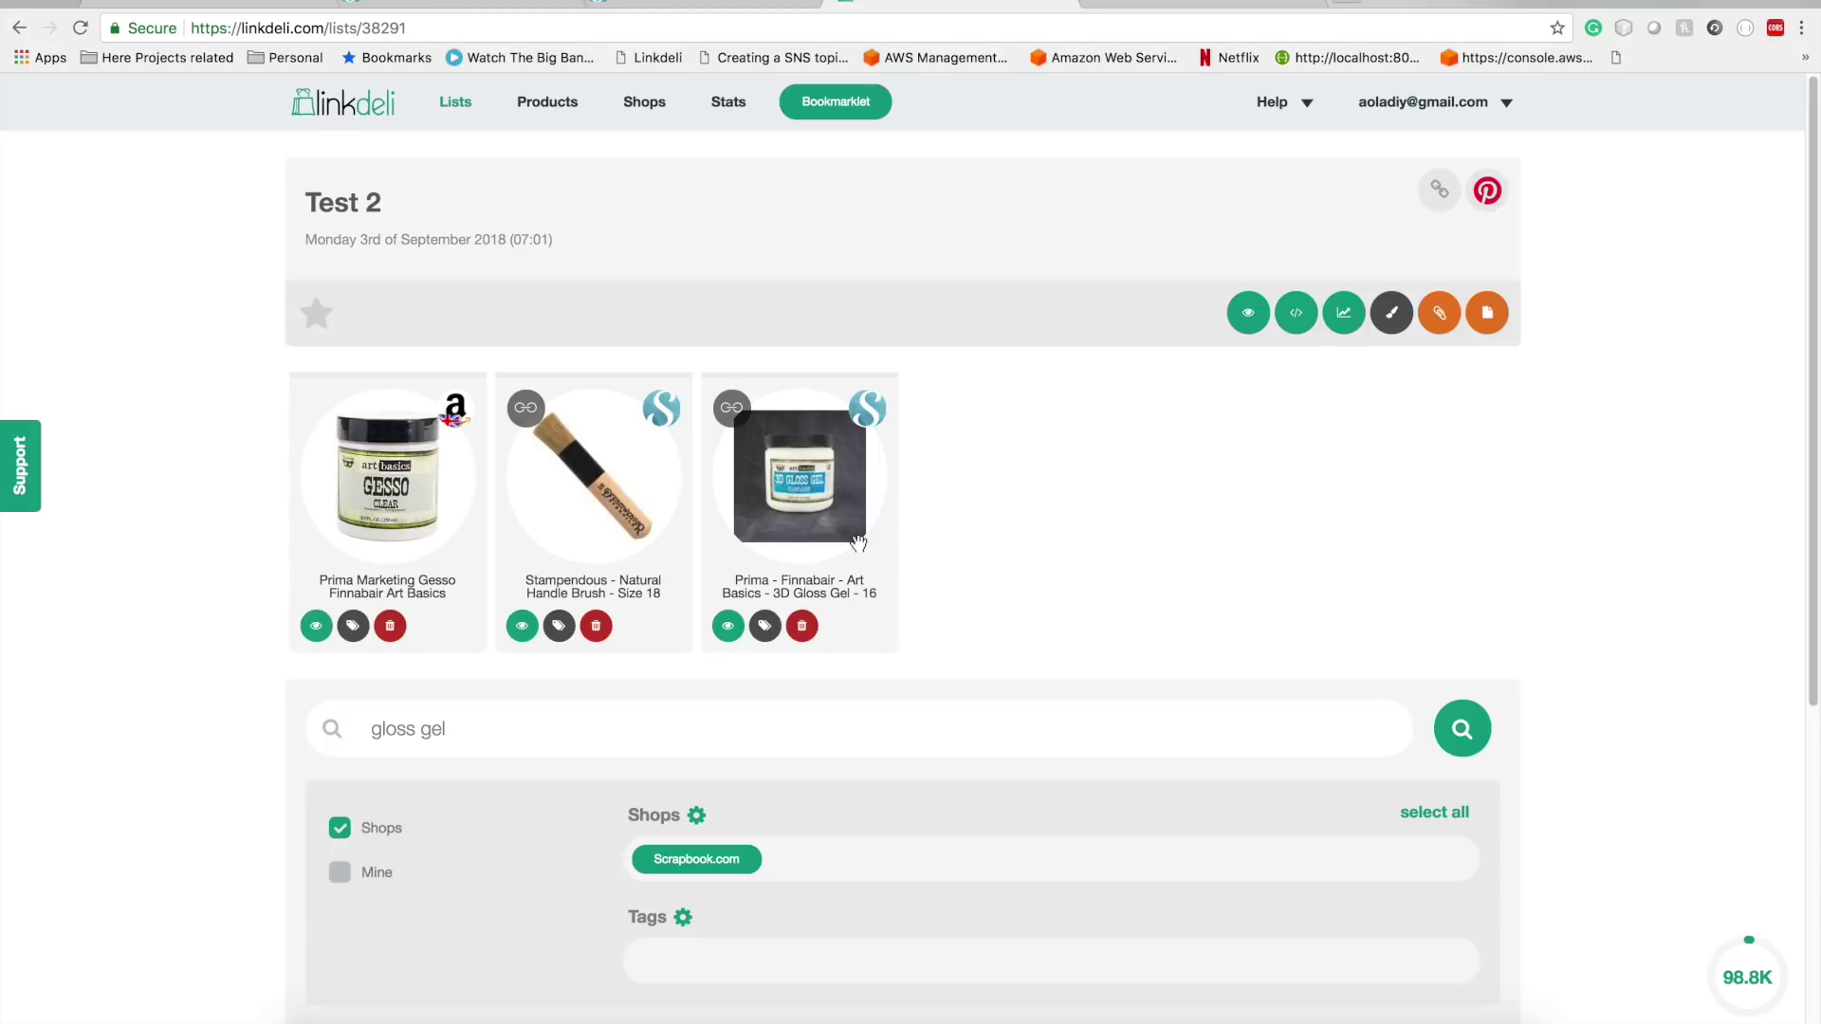
- Search 'Havana' and add the 12 x 12 paper, two flower embellishments and the Tickets
{"action": "left_click_drag", "start_coordinate": [492, 746], "coordinate": [278, 695]}
{"action": "key", "text": "BackSpace"}
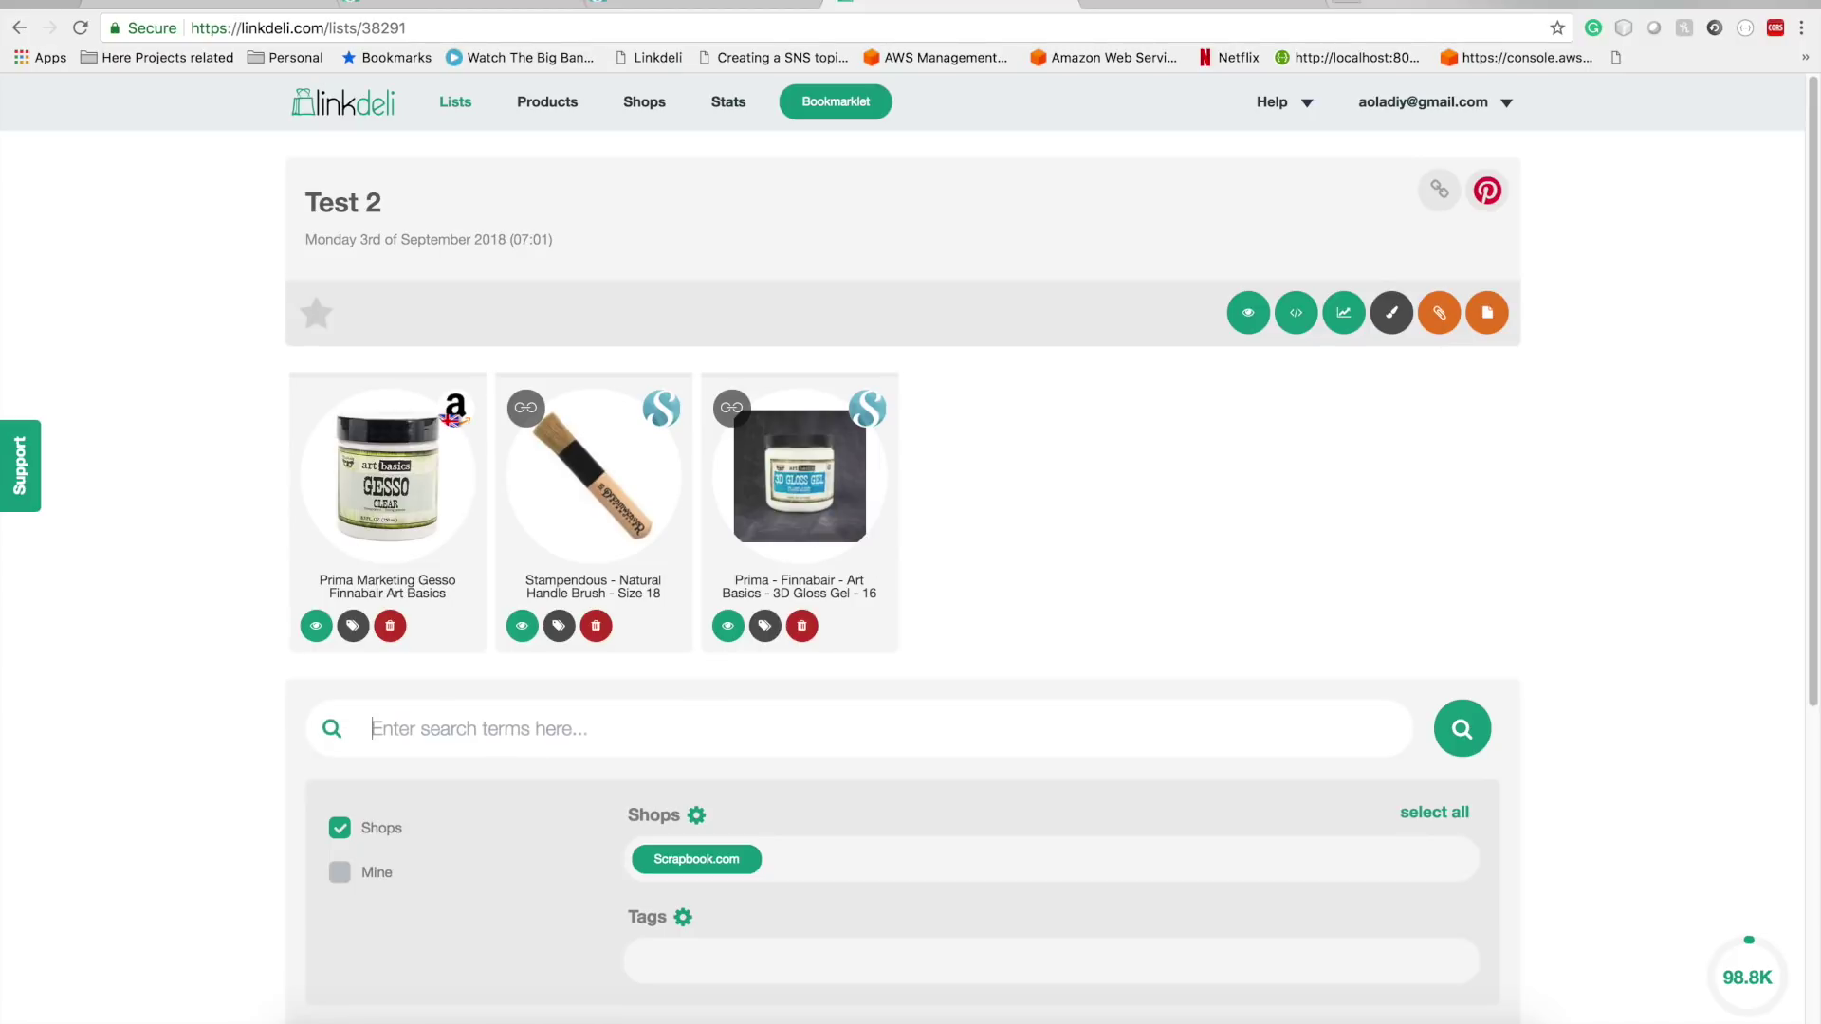
{"action": "type", "text": "Hav"}
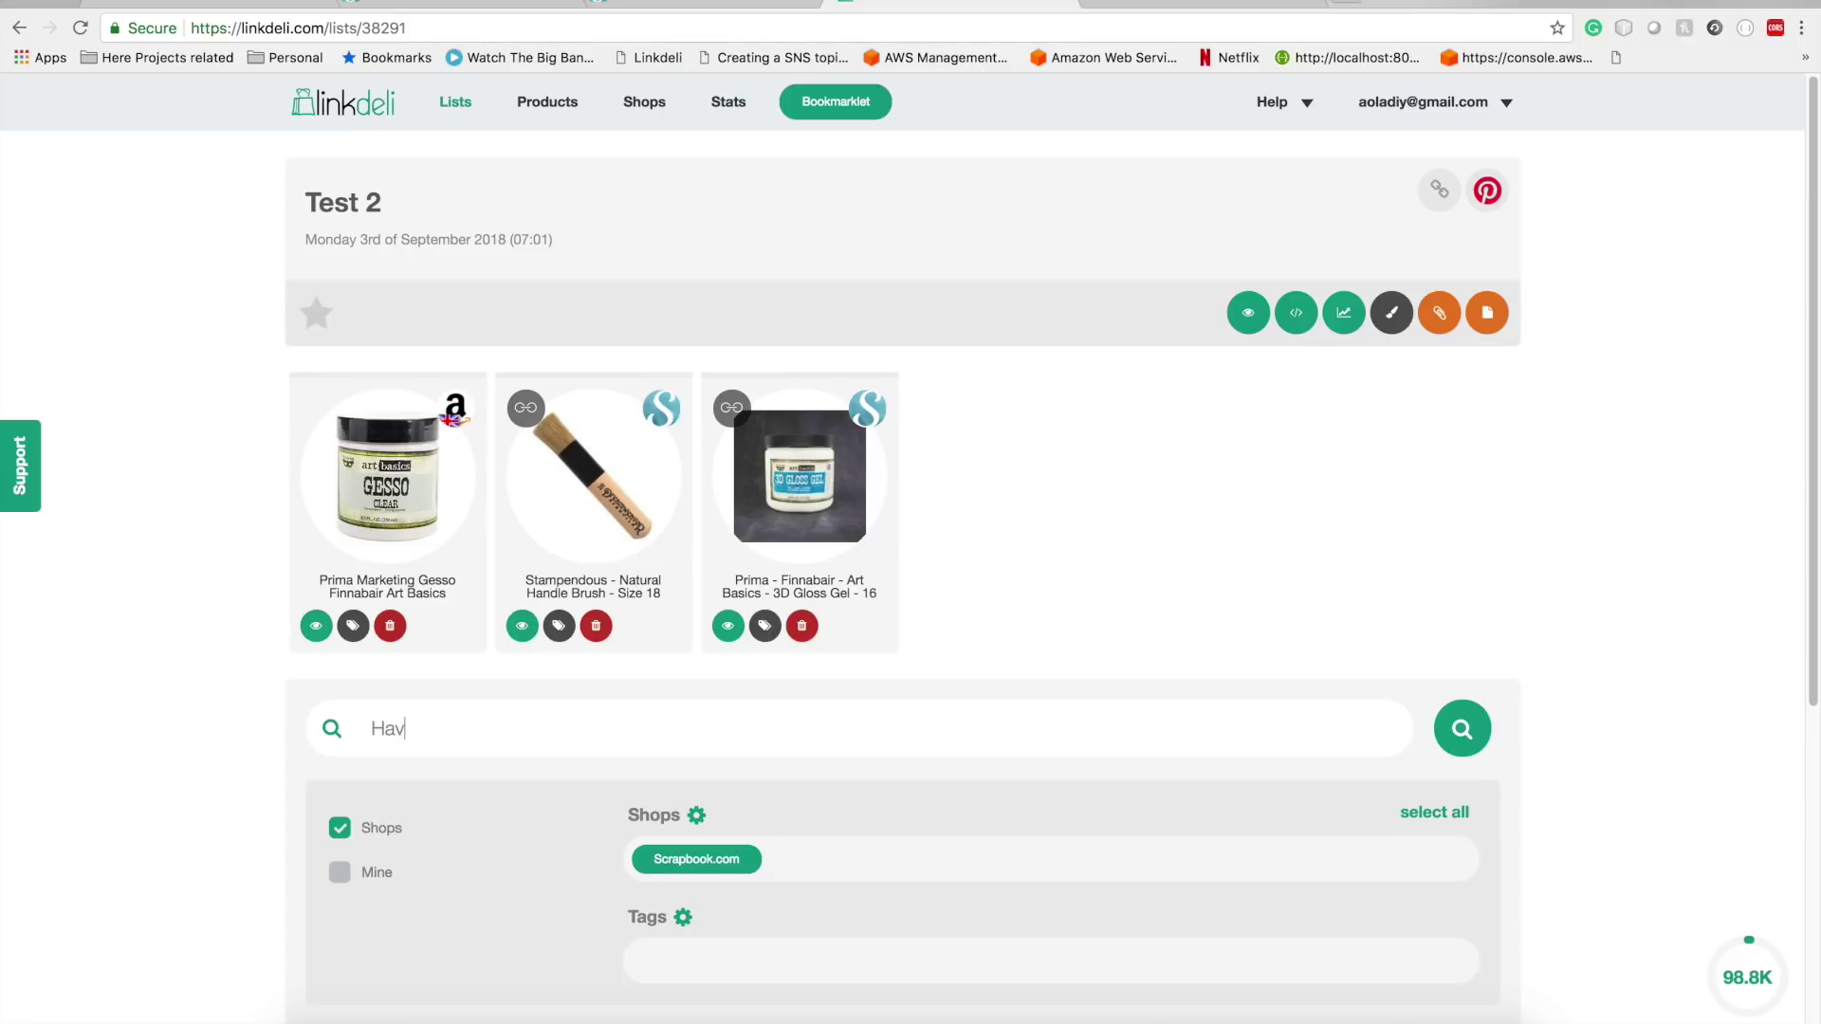
{"action": "type", "text": "ana"}
{"action": "key", "text": "Return"}
{"action": "scroll", "coordinate": [496, 736], "scroll_direction": "down", "scroll_amount": 5}
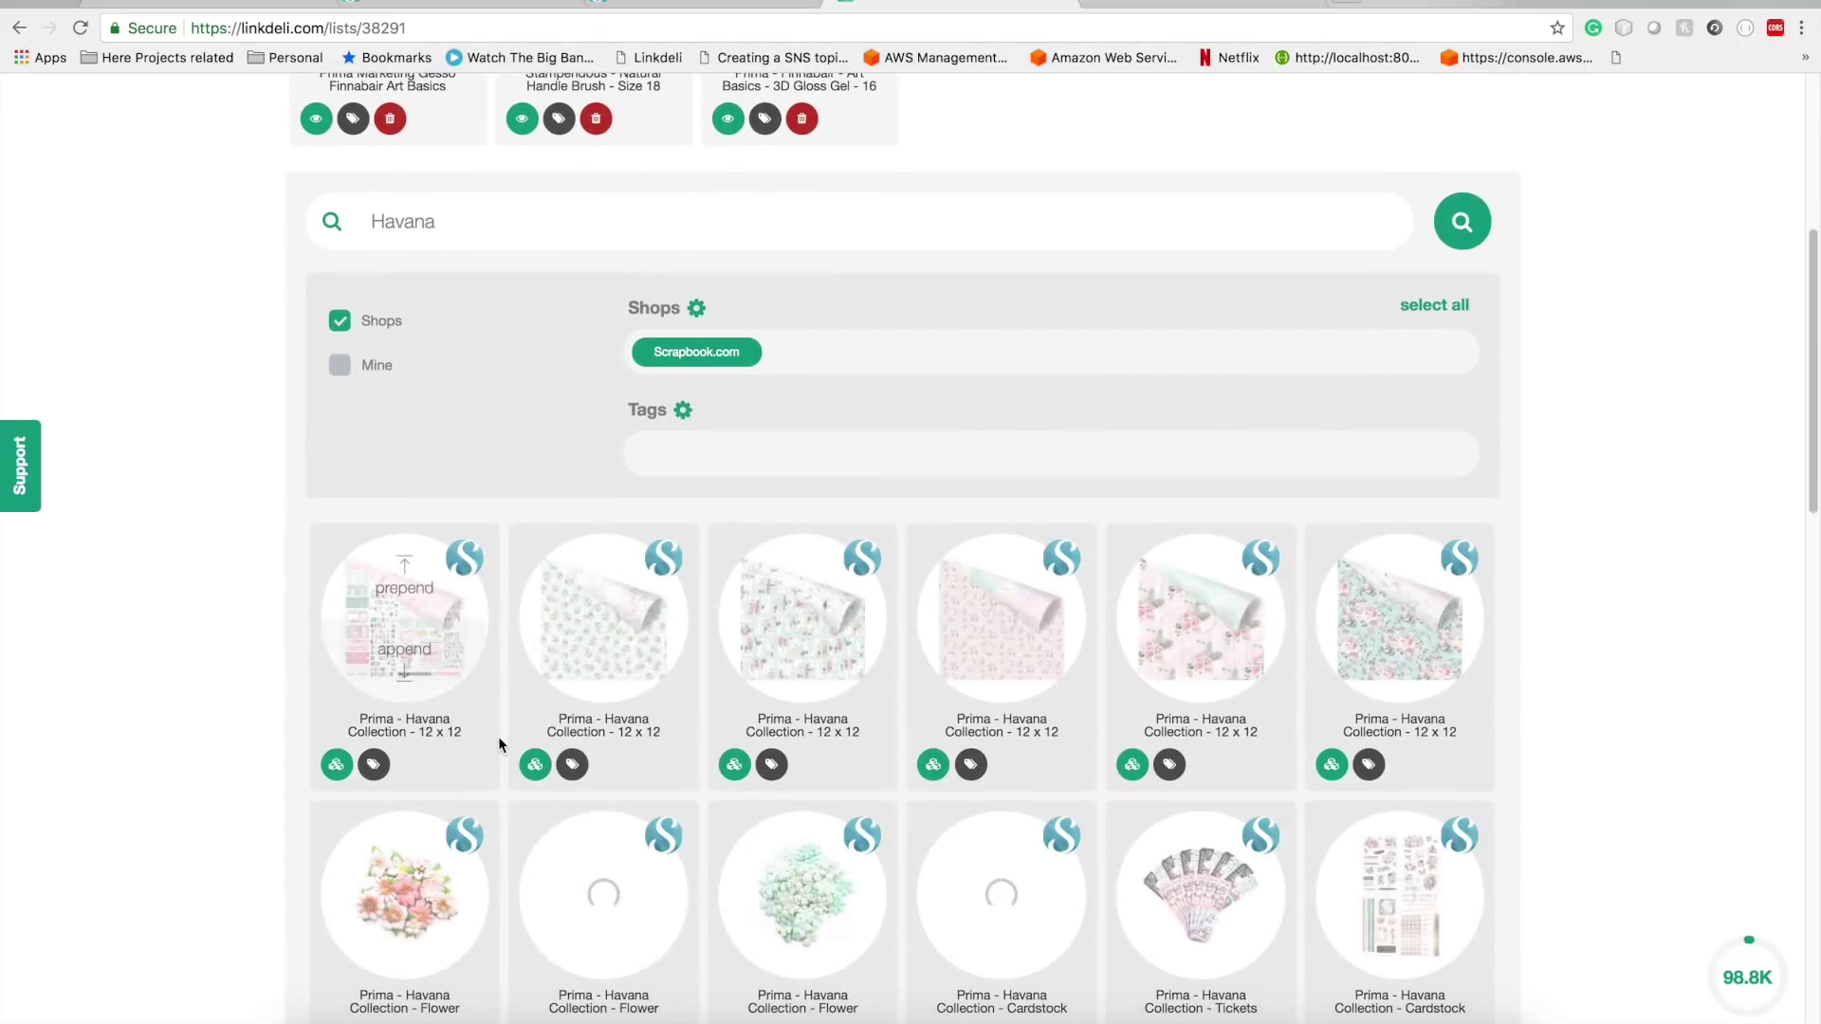
{"action": "left_click", "coordinate": [408, 669]}
{"action": "left_click", "coordinate": [598, 936]}
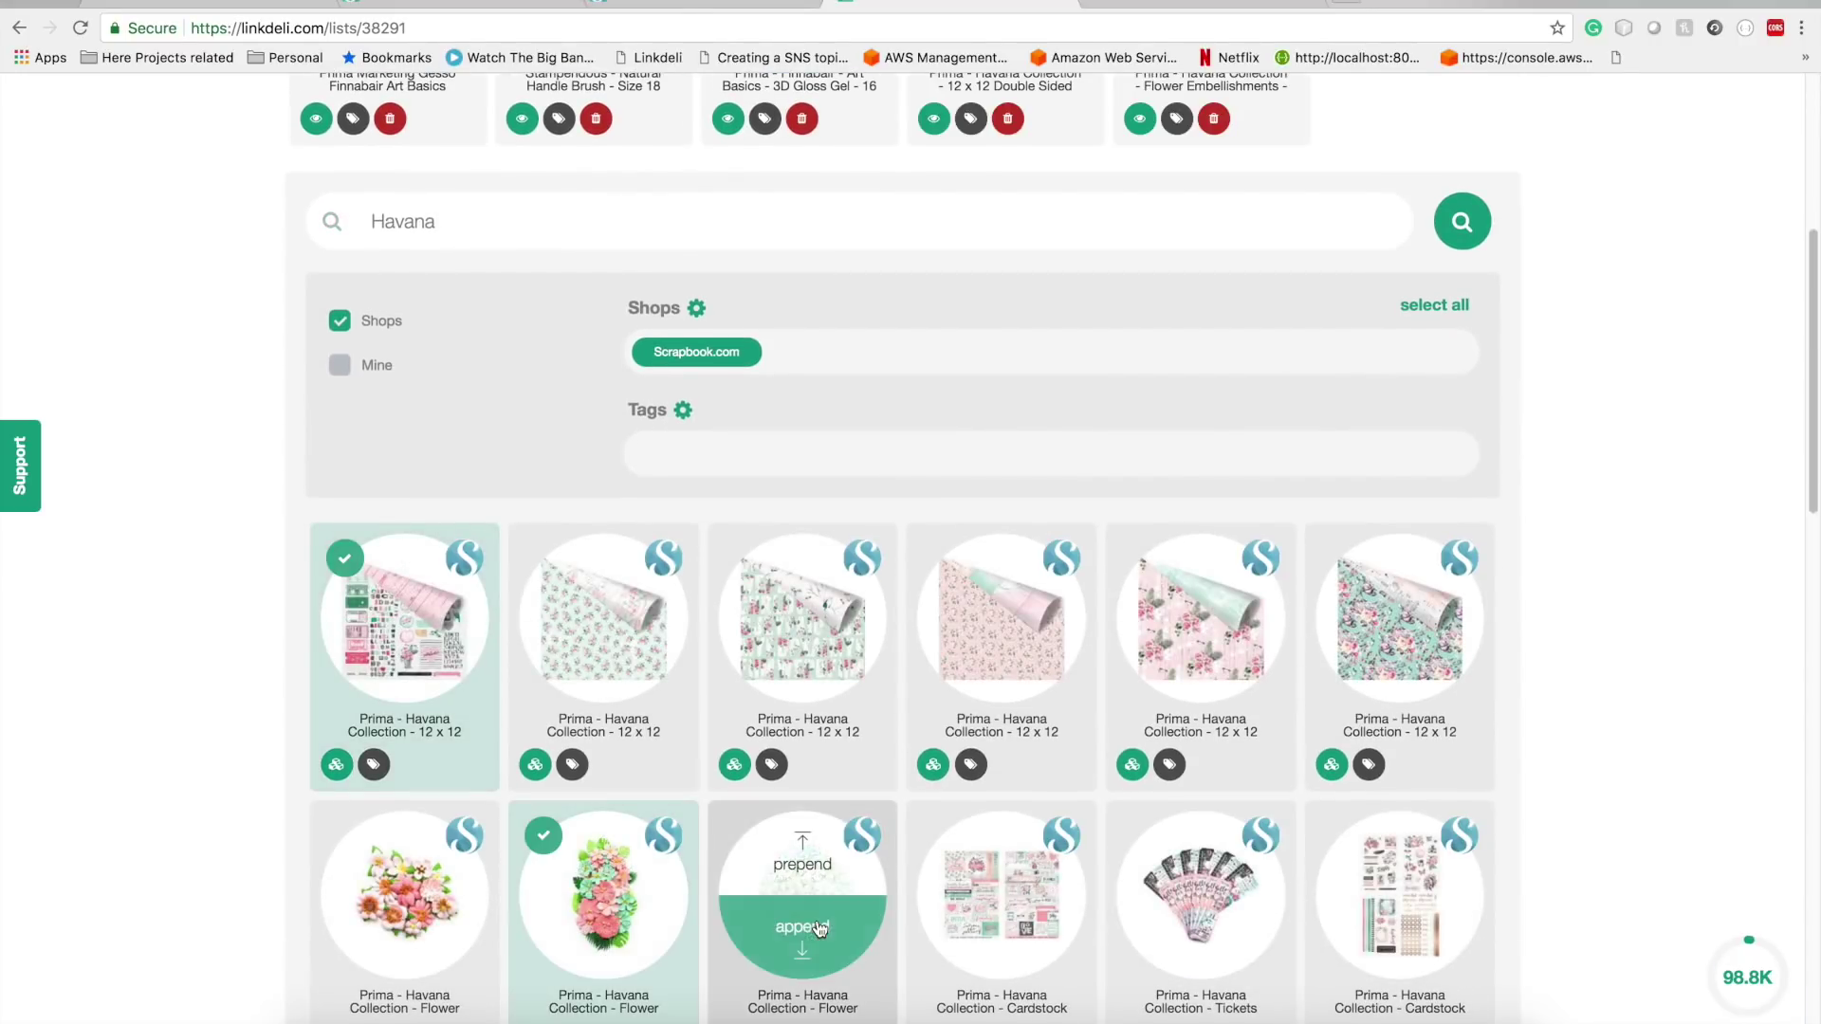
{"action": "left_click", "coordinate": [797, 936]}
{"action": "left_click", "coordinate": [1199, 936]}
{"action": "scroll", "coordinate": [1199, 920], "scroll_direction": "up", "scroll_amount": 10}
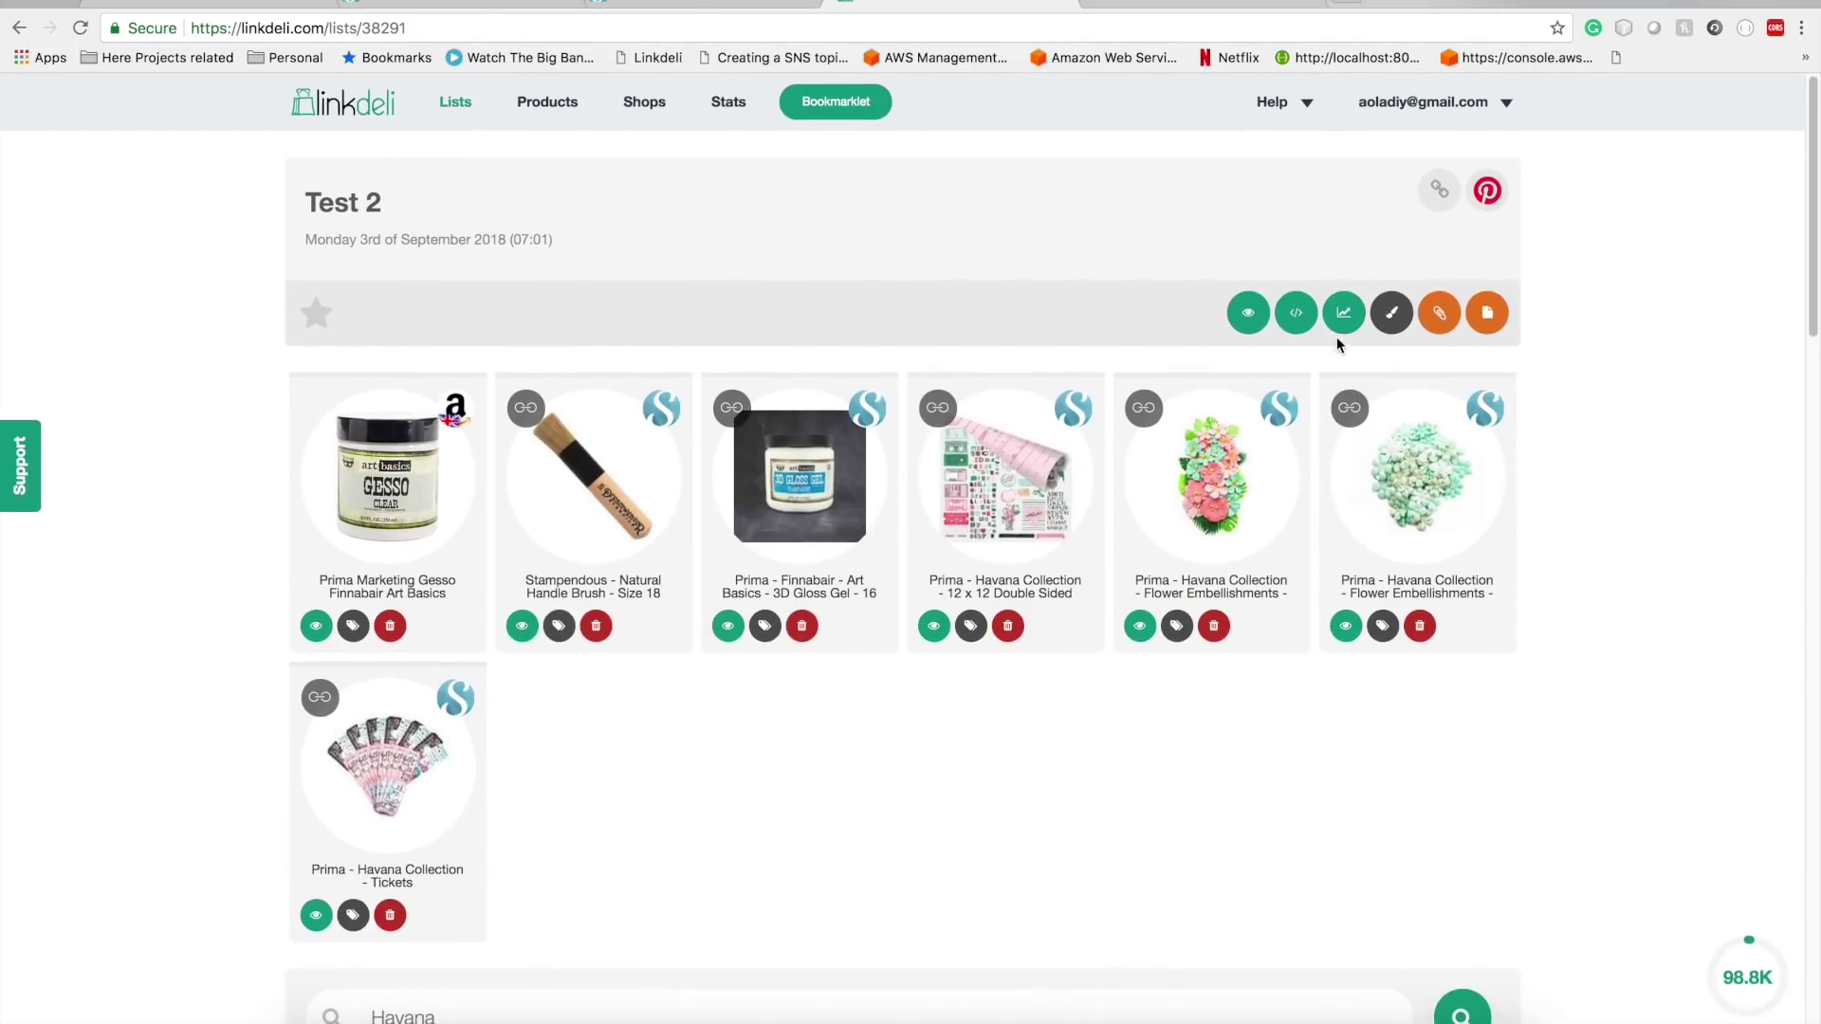
{"action": "left_click", "coordinate": [1295, 314]}
{"action": "left_click", "coordinate": [754, 228]}
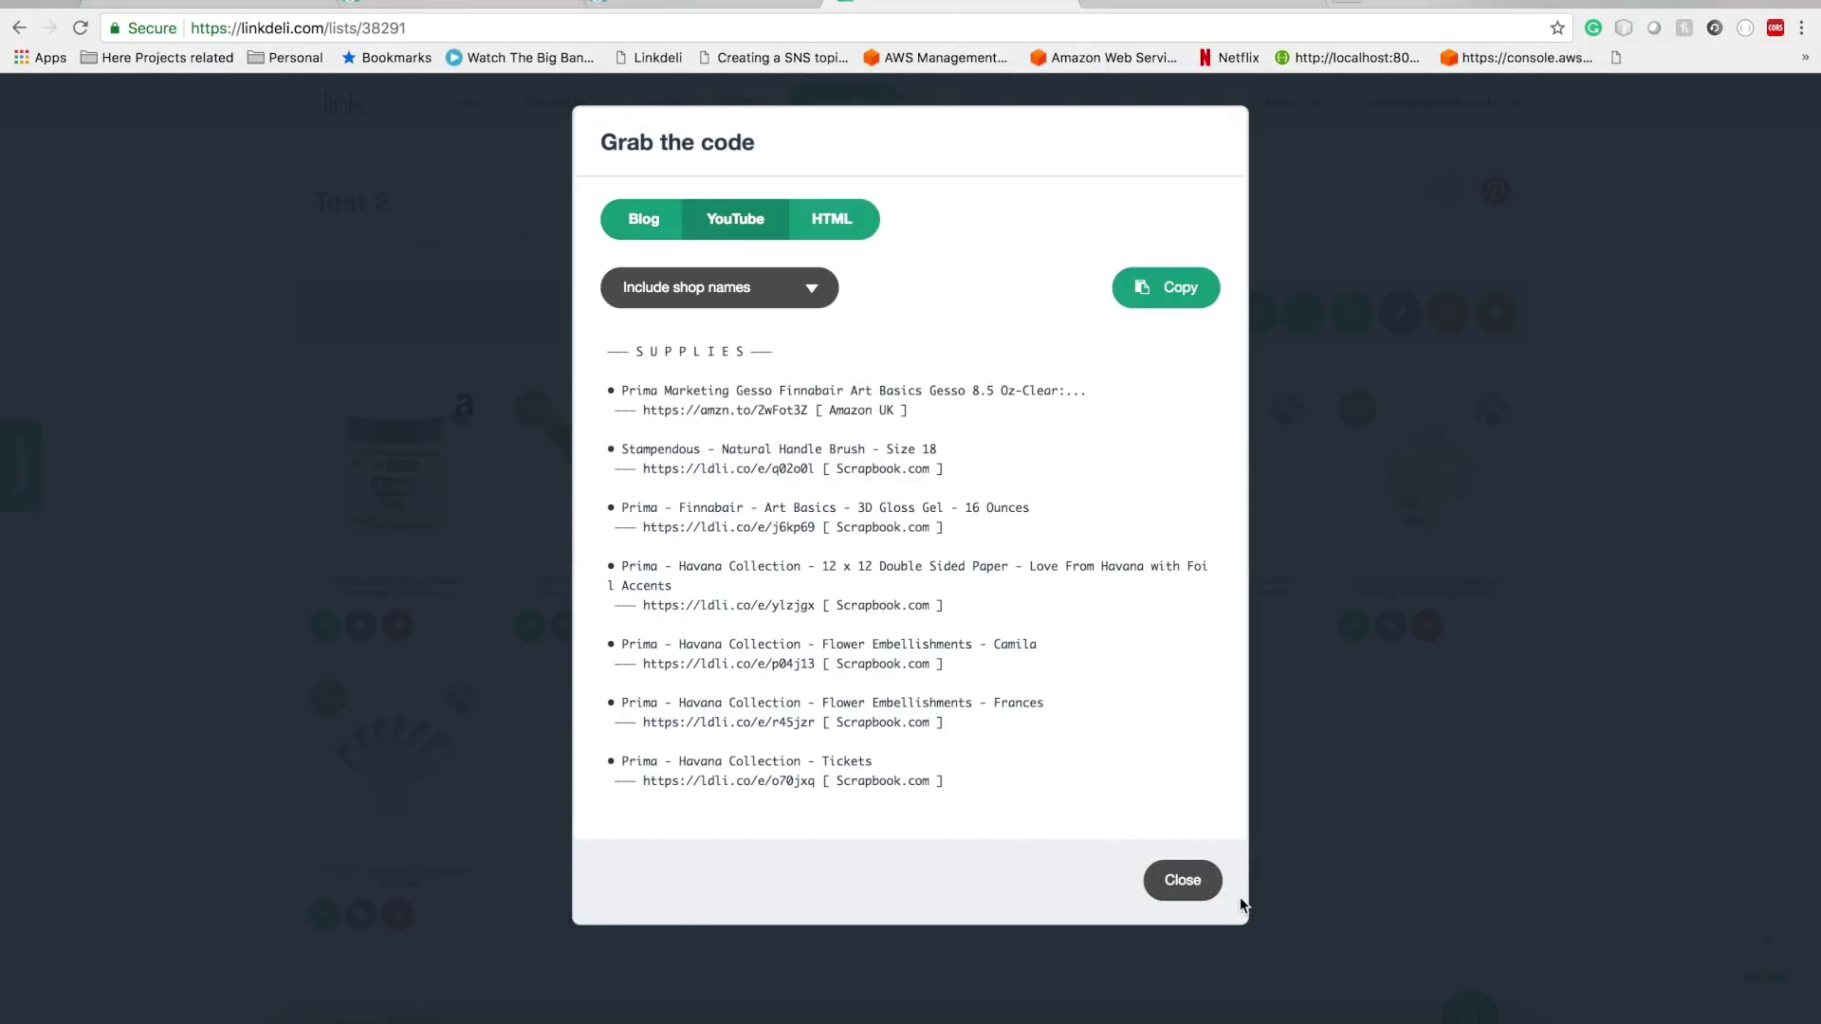
{"action": "left_click", "coordinate": [1178, 882]}
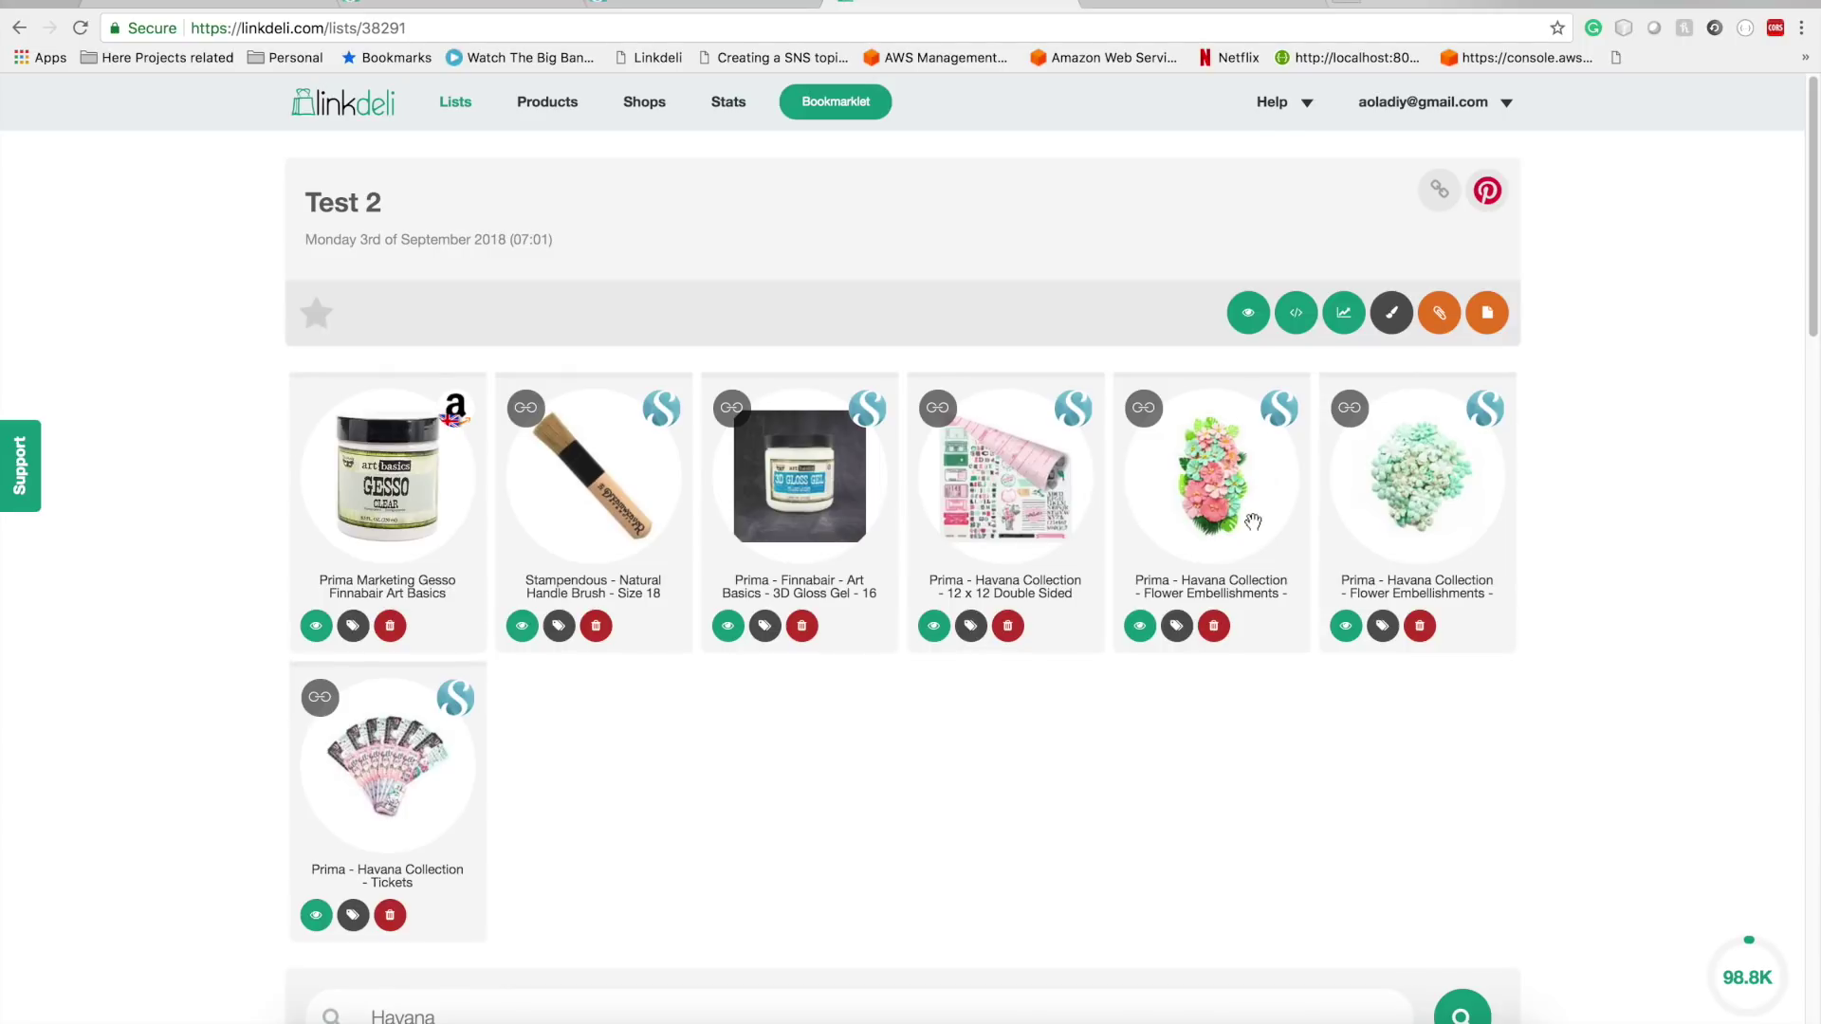
- Try the Linkdeli add-product bookmarklet on this page and close its window
{"action": "left_click", "coordinate": [844, 112]}
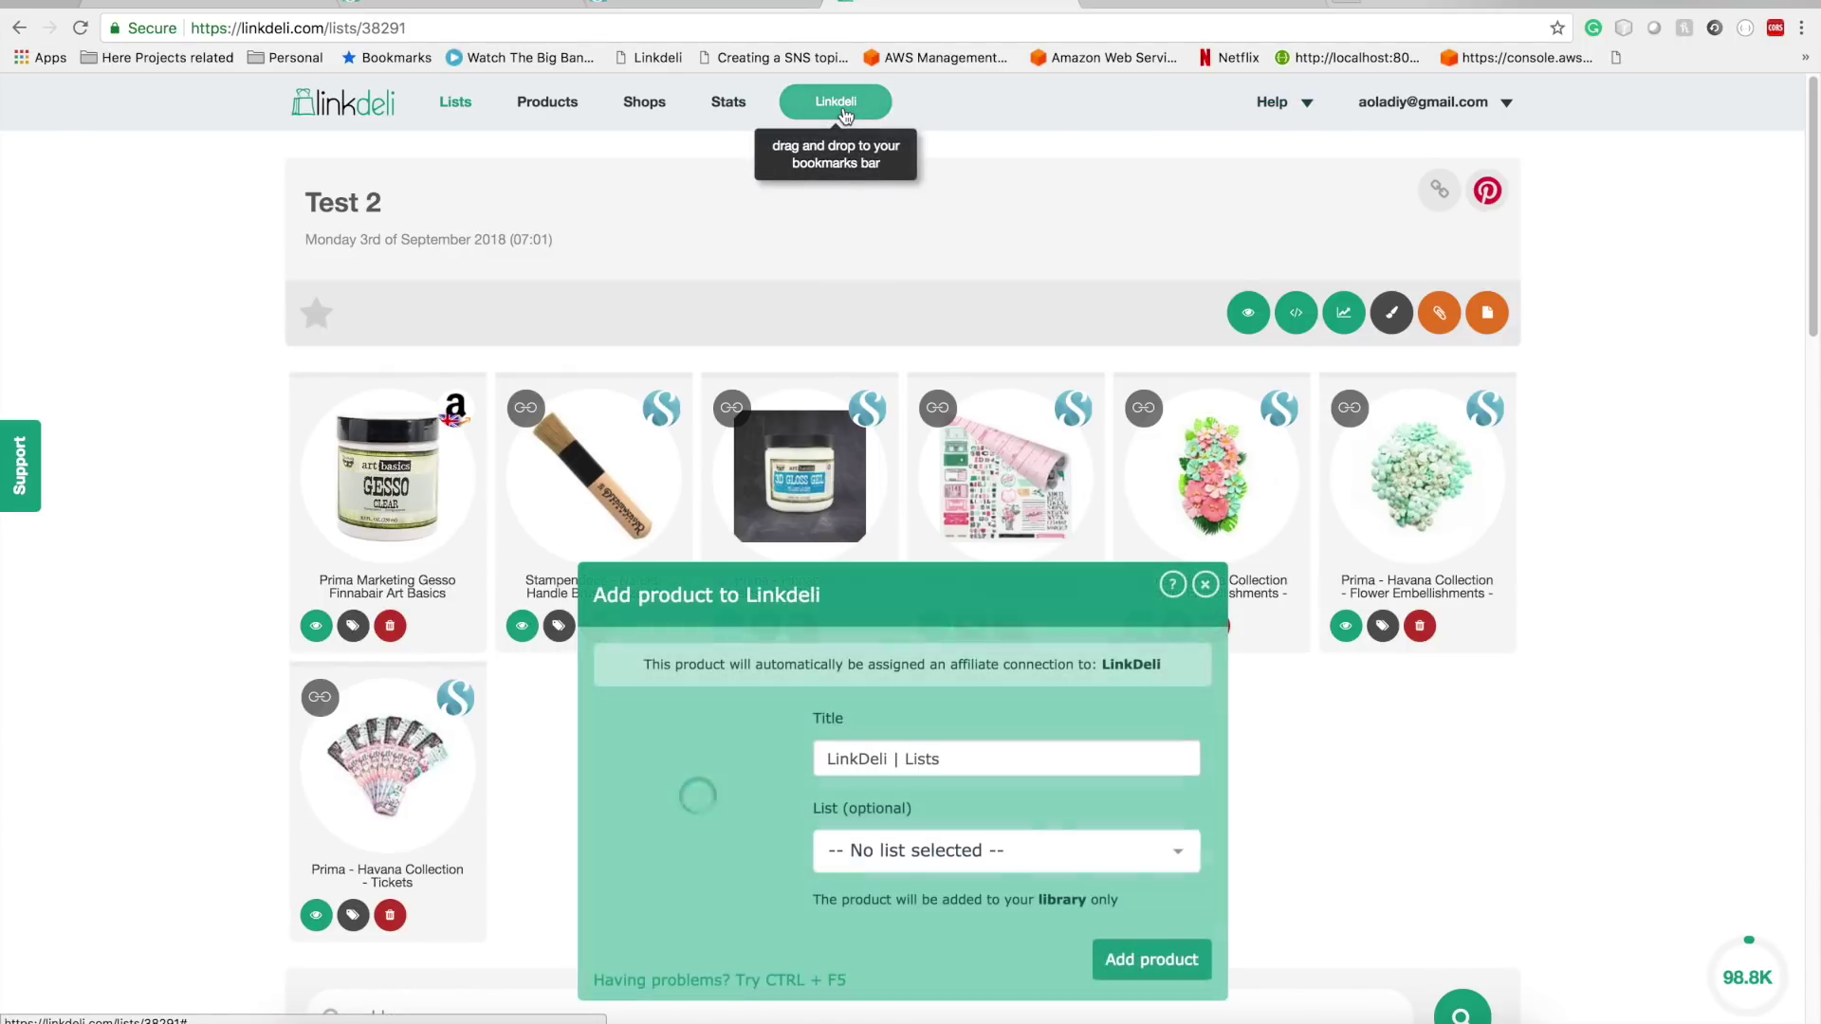
{"action": "left_click", "coordinate": [1204, 585]}
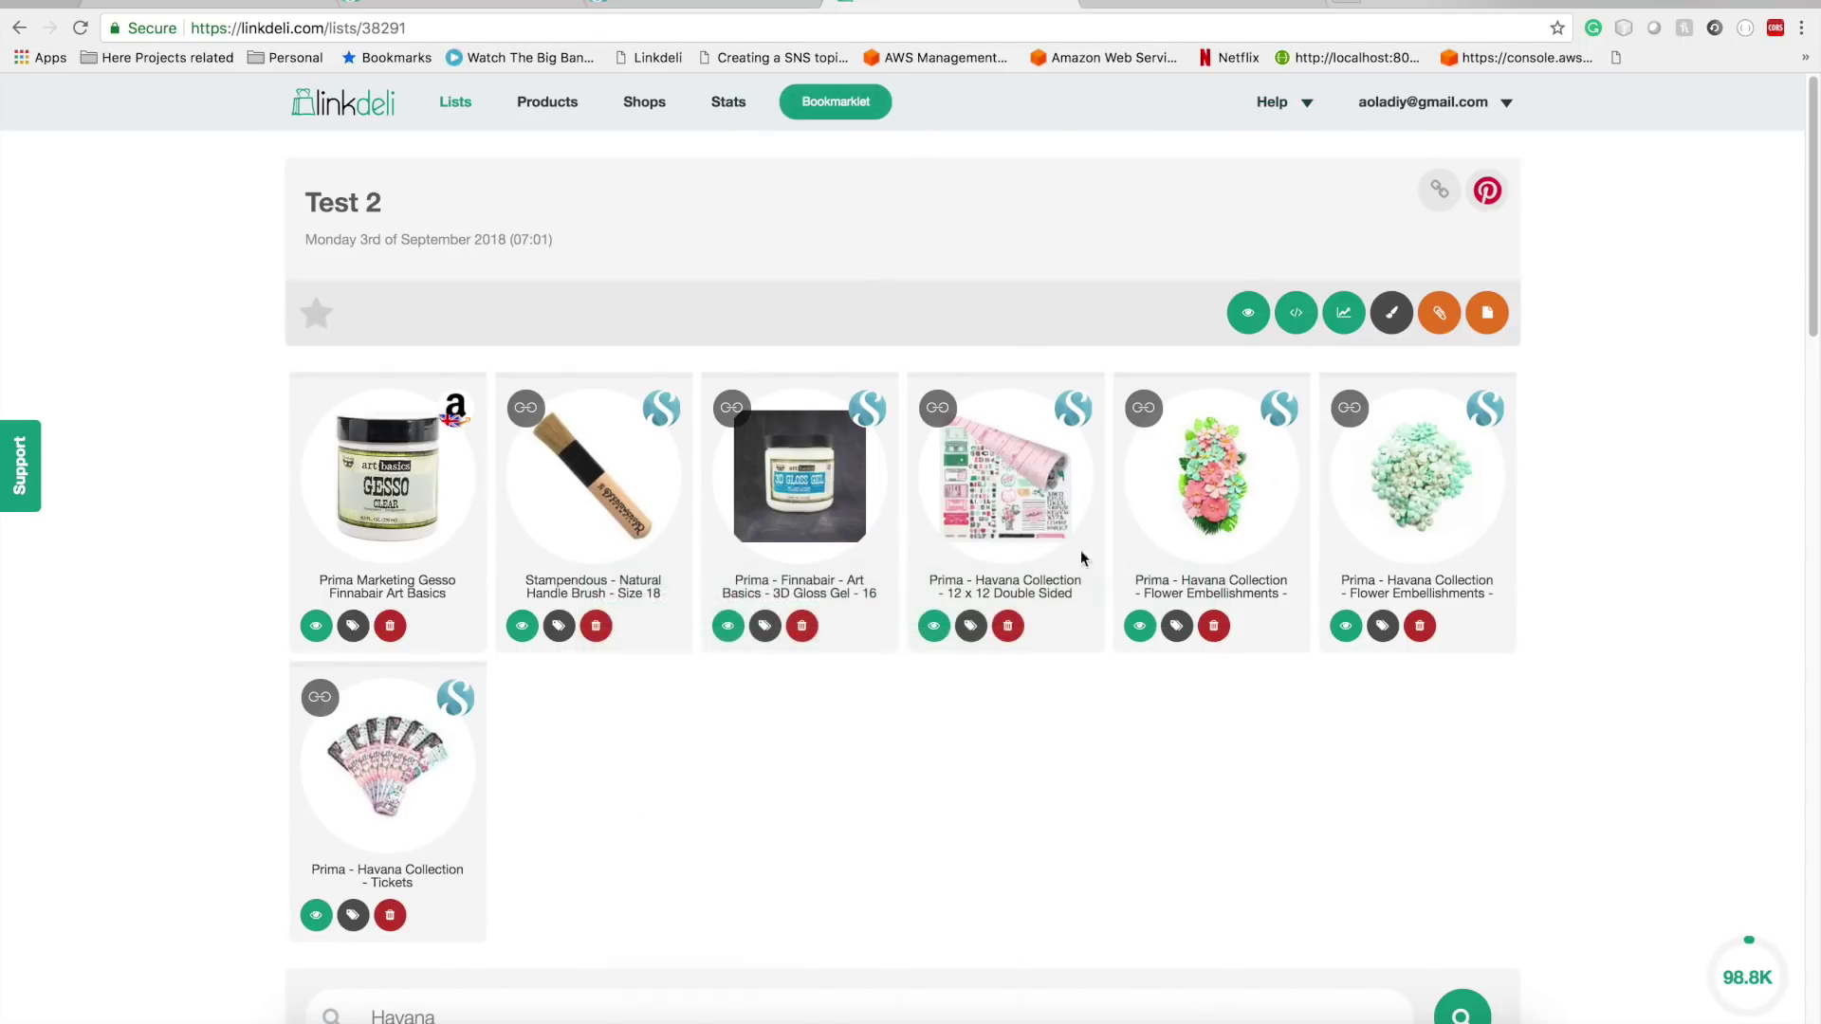
{"action": "left_click", "coordinate": [653, 59]}
- Delete the old Linkdeli bookmark and drag the Linkdeli Bookmarklet onto the bookmarks bar
{"action": "right_click", "coordinate": [651, 59]}
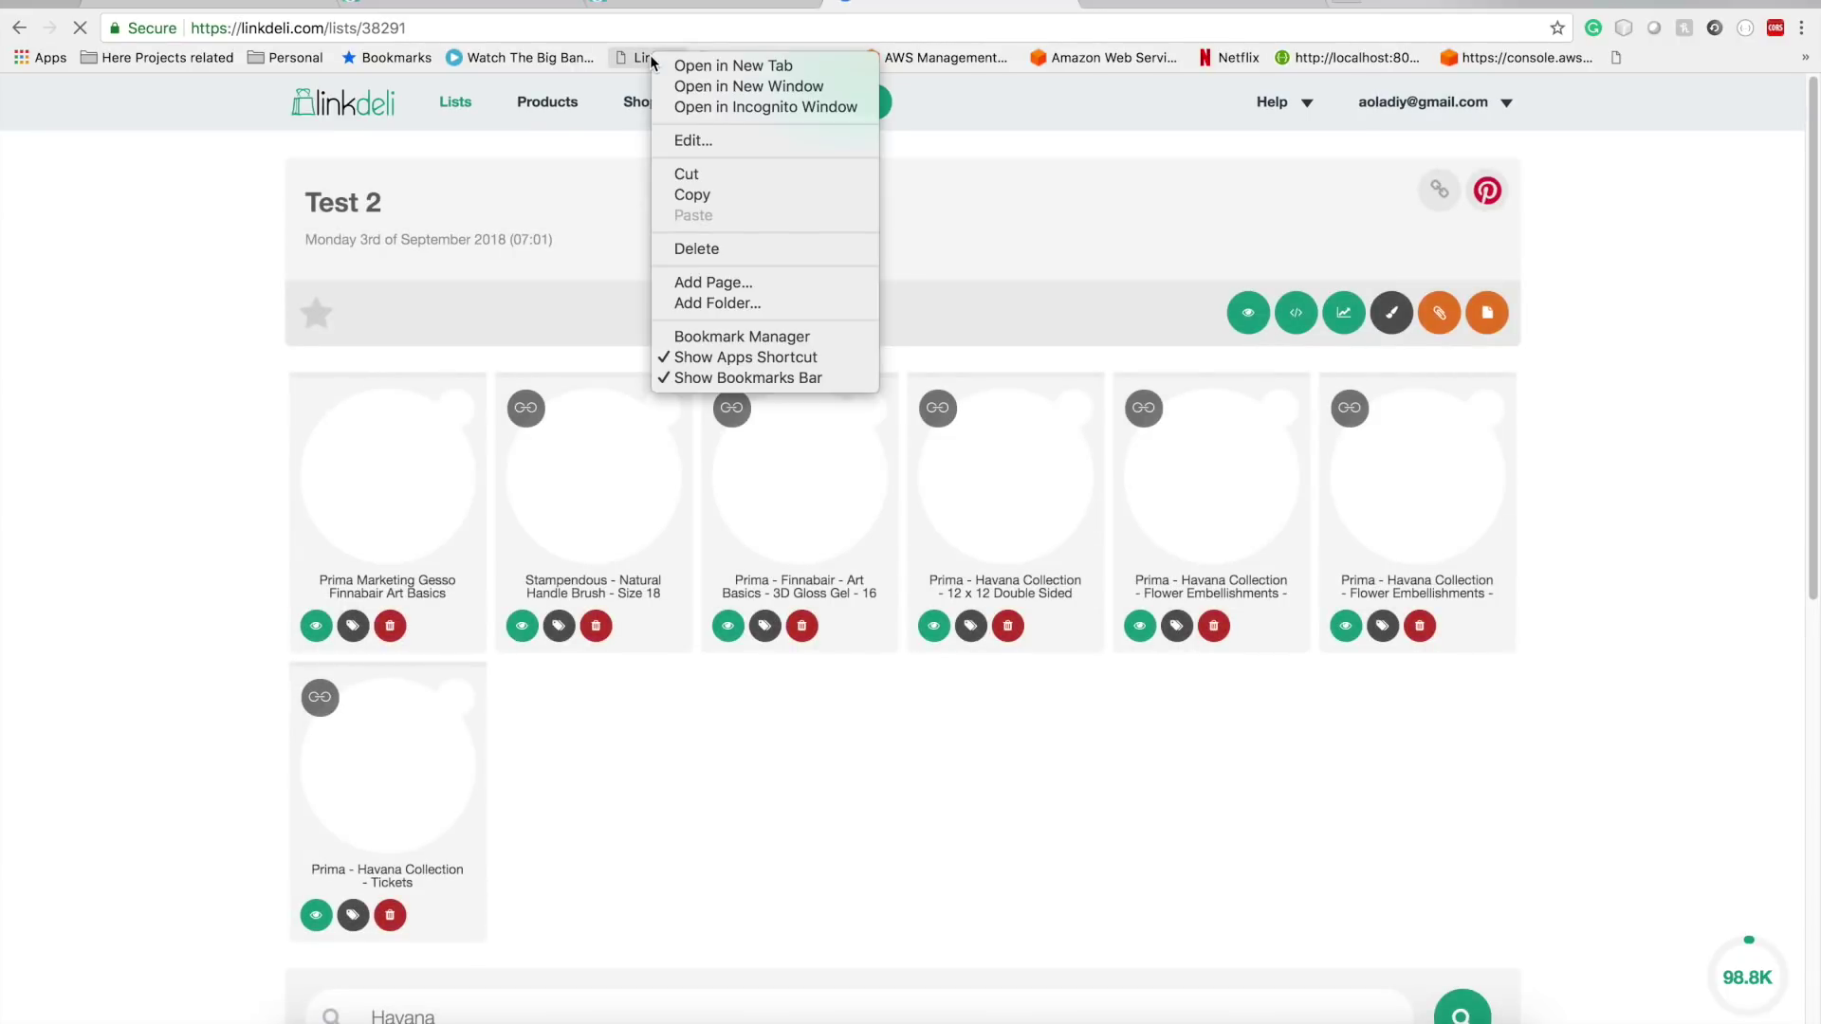
{"action": "left_click", "coordinate": [720, 250]}
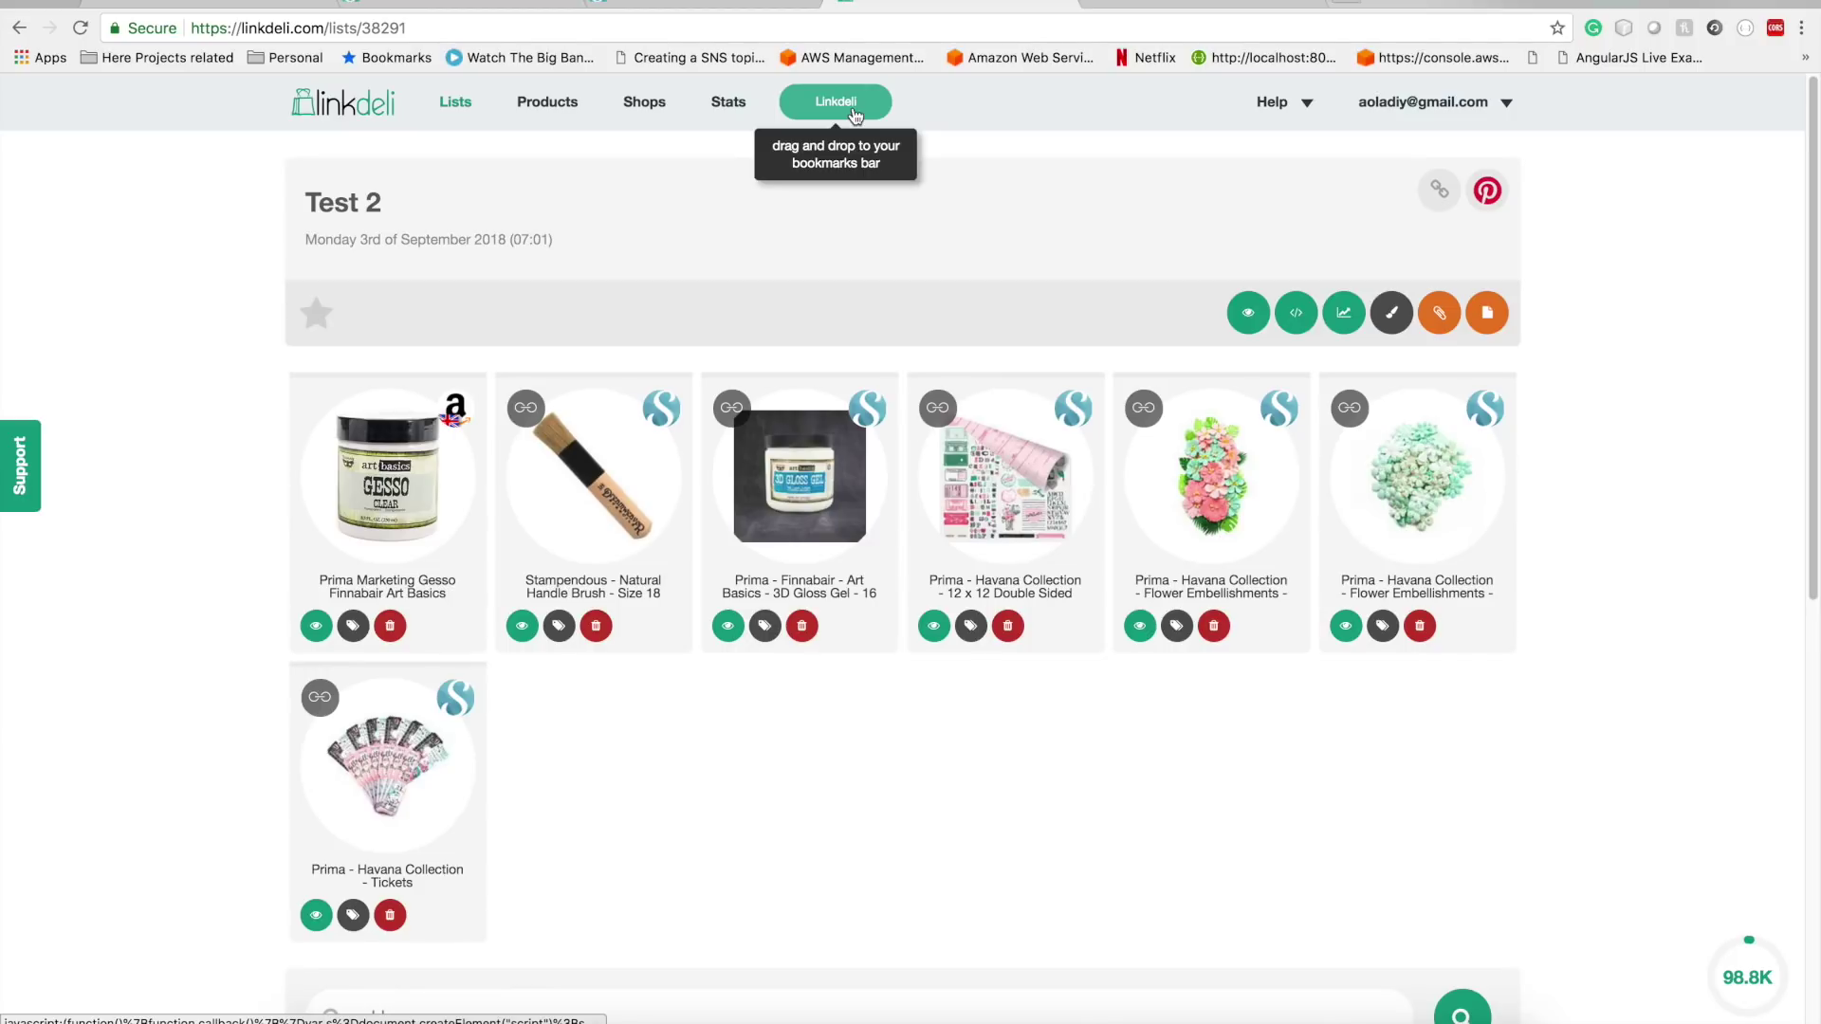
{"action": "left_click_drag", "start_coordinate": [854, 115], "coordinate": [658, 52]}
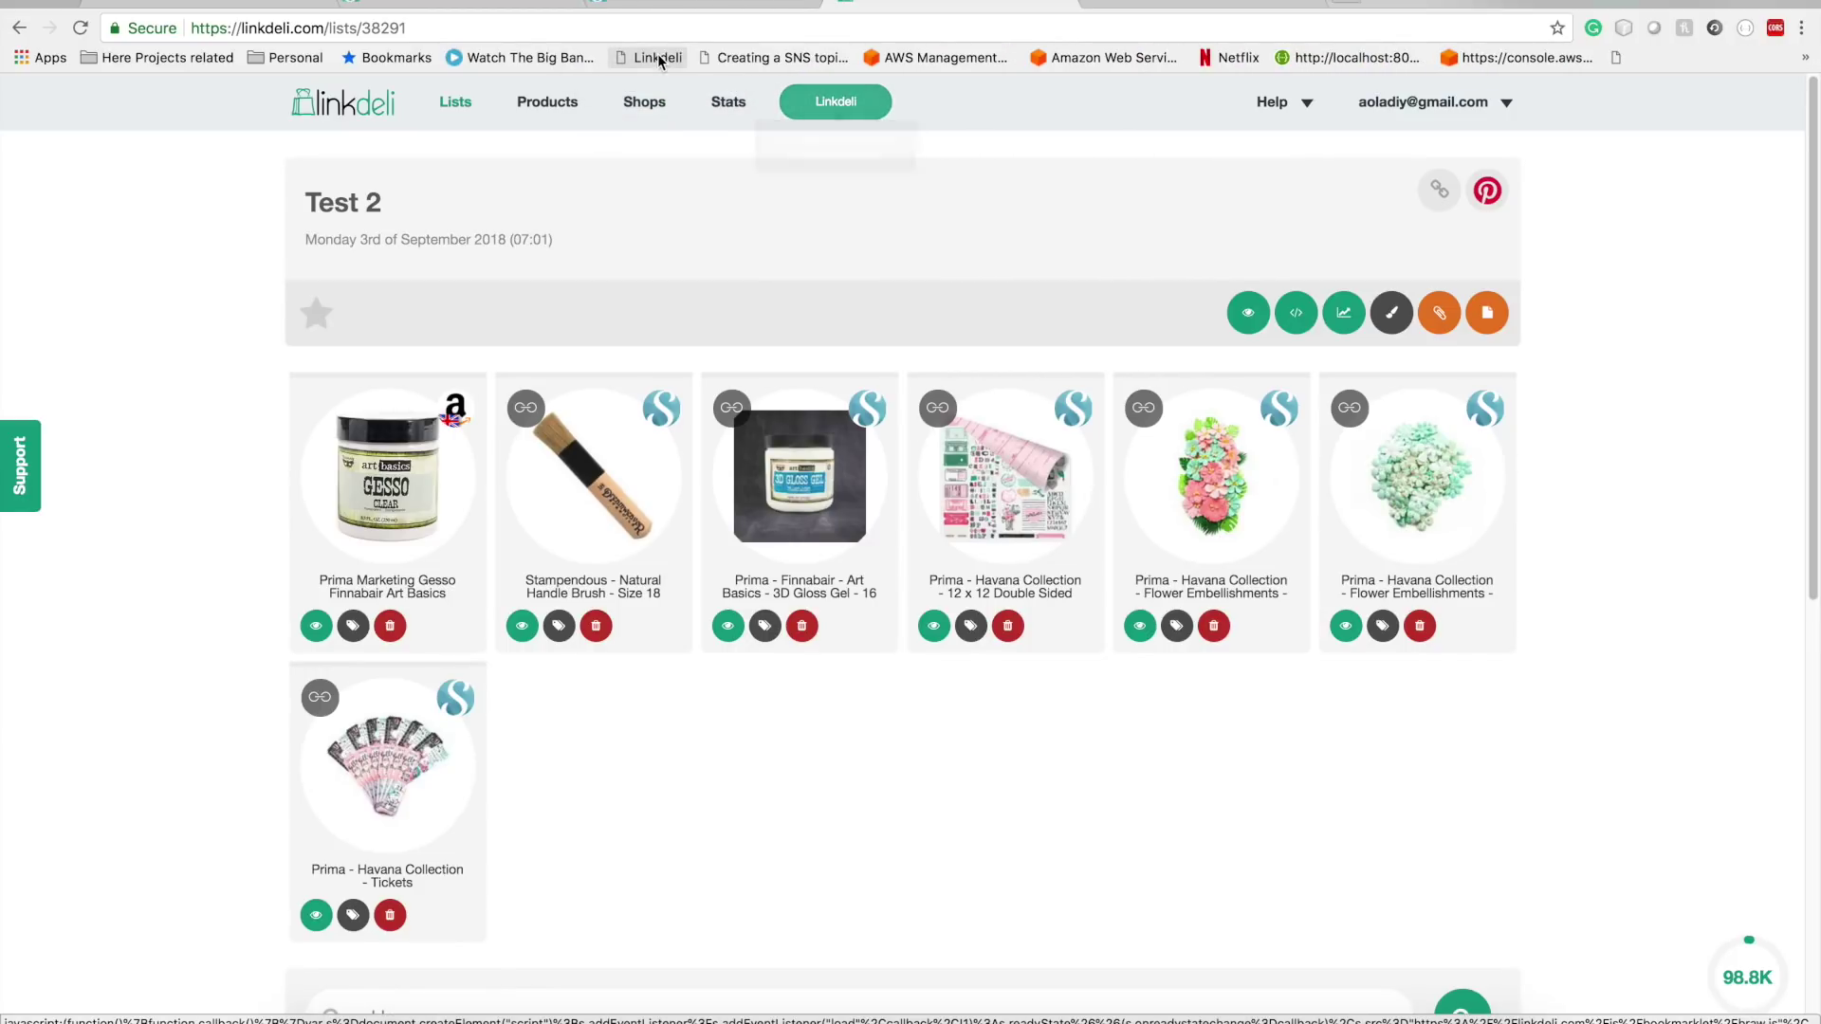
{"action": "left_click", "coordinate": [1320, 12]}
- Go to lindysgang.com and open the Oom Pah Pah Pink shaker under MAGICALS > SHAKERS
{"action": "type", "text": "lindysgang.com"}
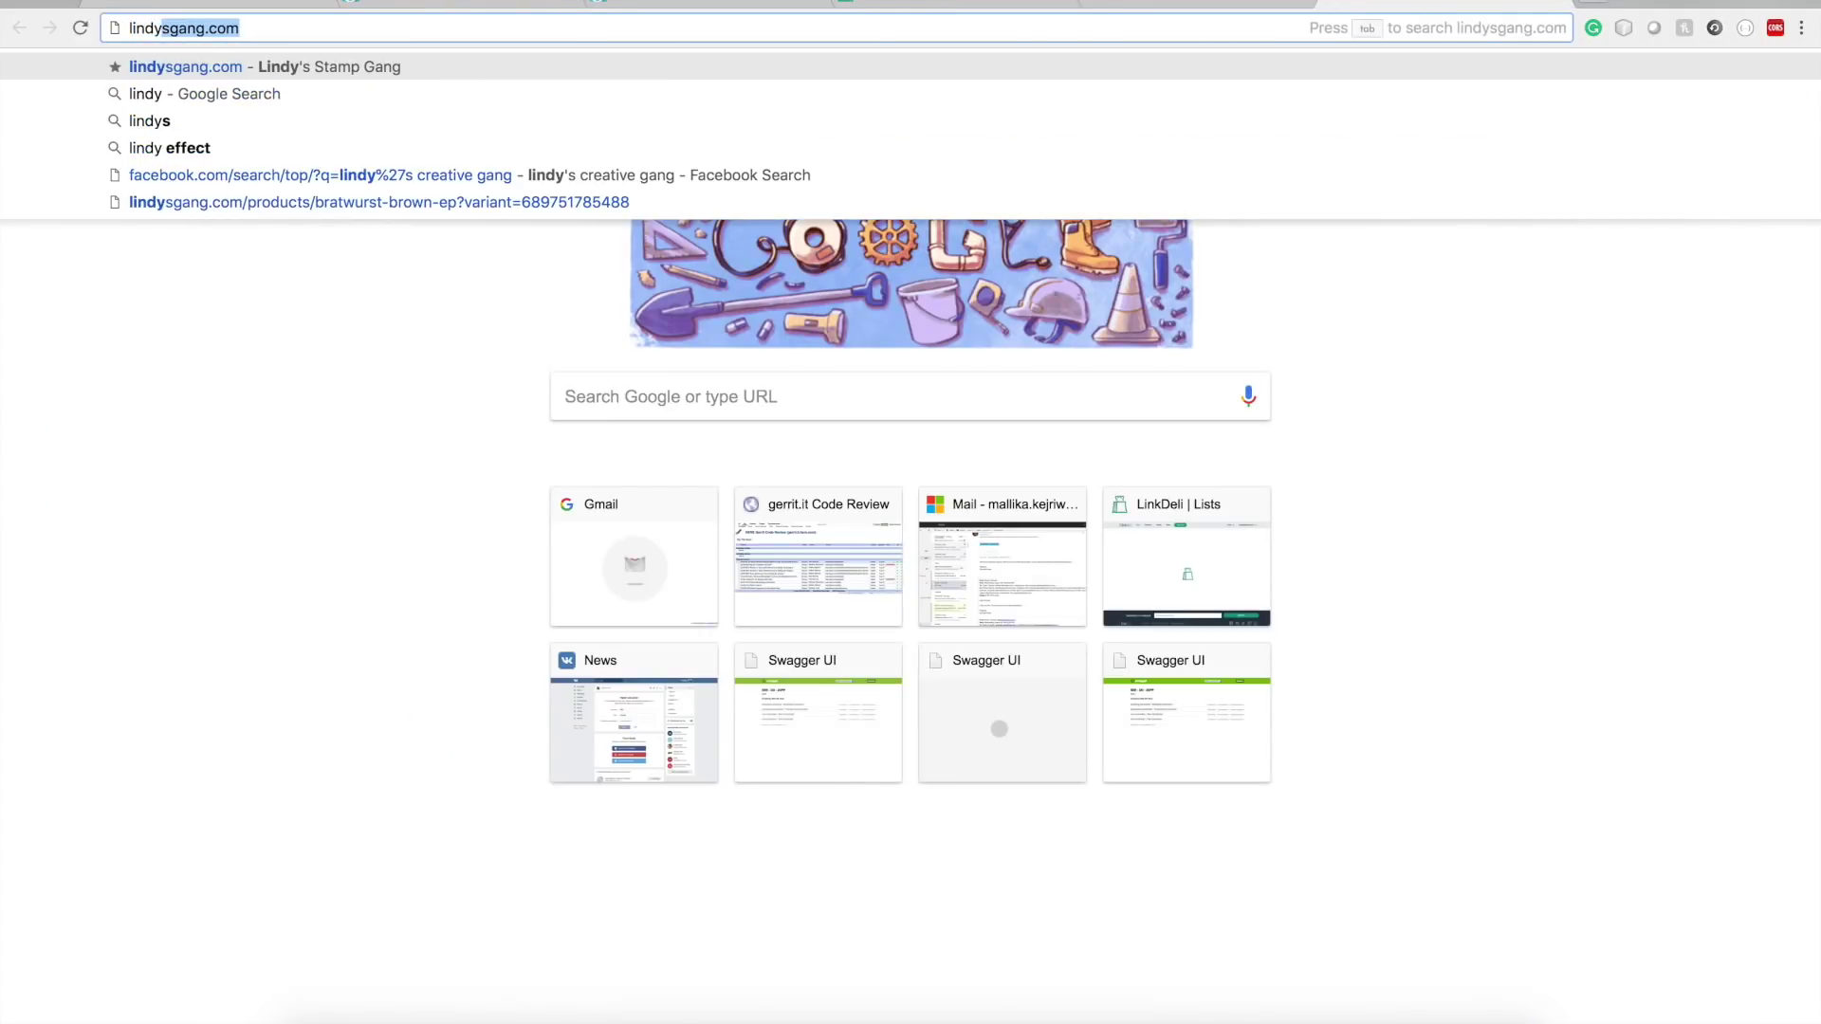
{"action": "key", "text": "Return"}
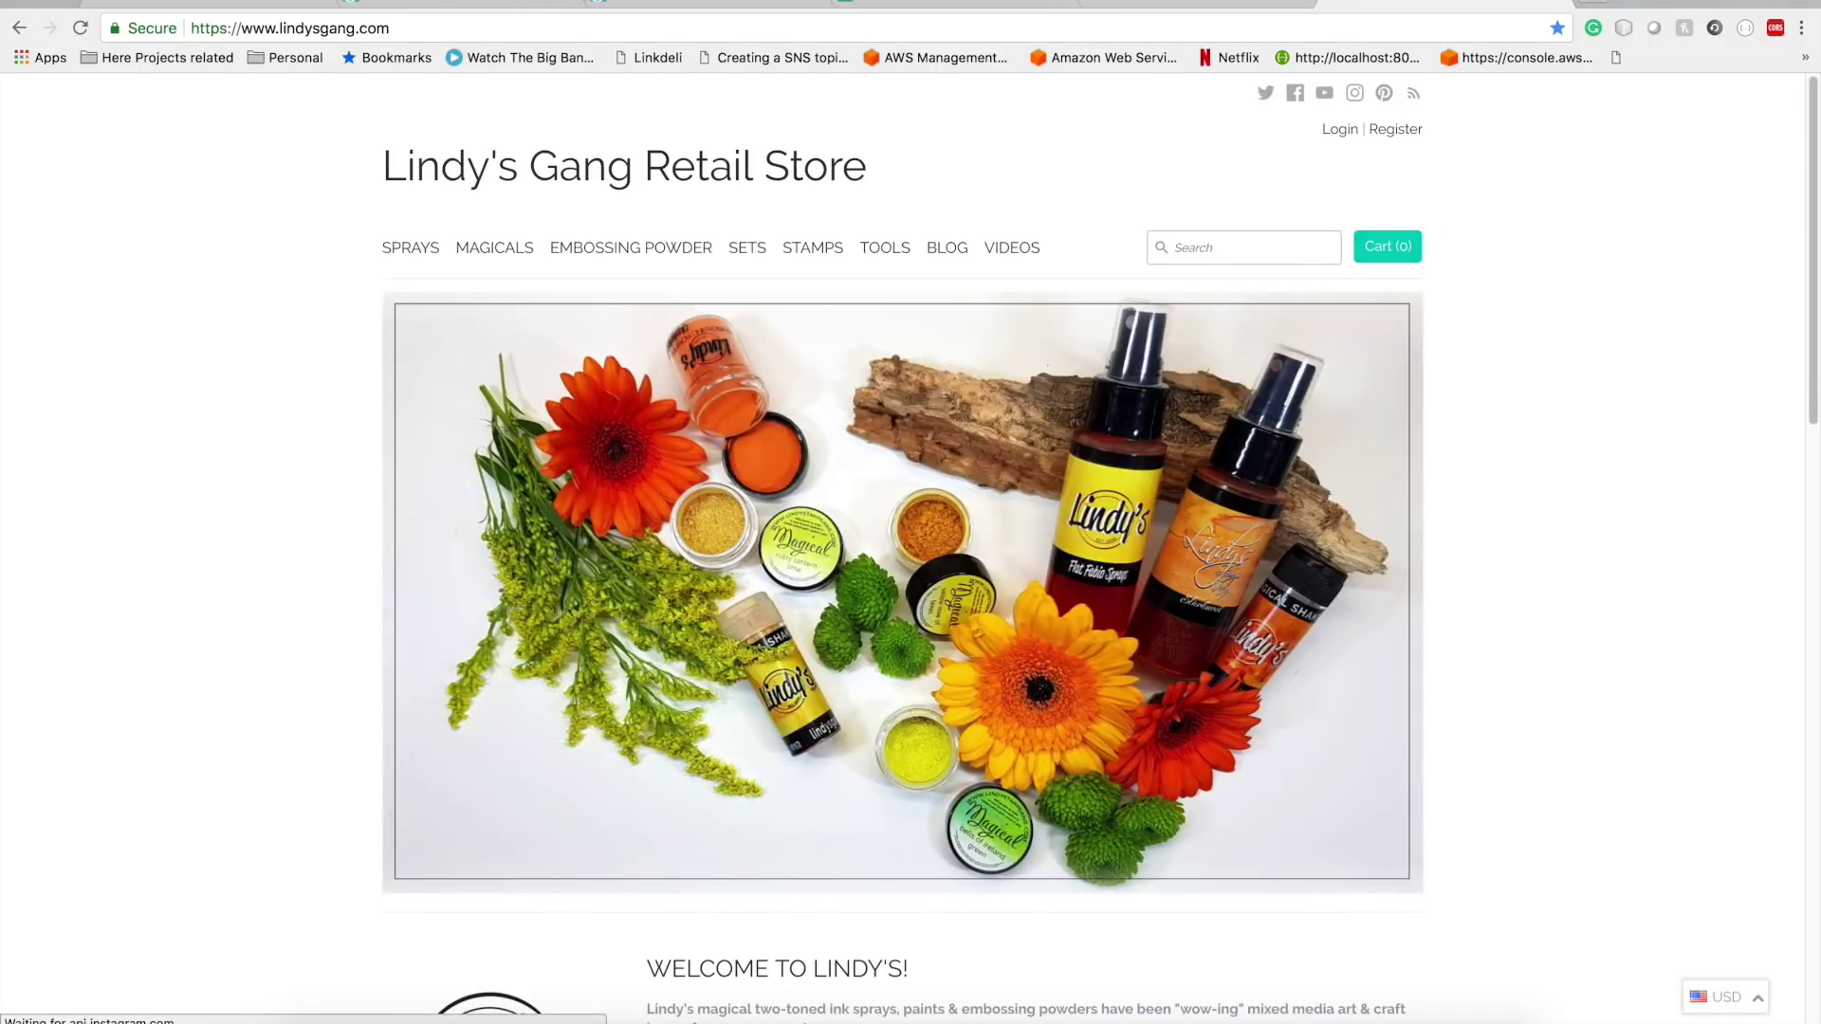
{"action": "scroll", "coordinate": [929, 549], "scroll_direction": "down", "scroll_amount": 2}
{"action": "scroll", "coordinate": [929, 549], "scroll_direction": "up", "scroll_amount": 2}
{"action": "mouse_move", "coordinate": [491, 252]}
{"action": "left_click", "coordinate": [493, 290]}
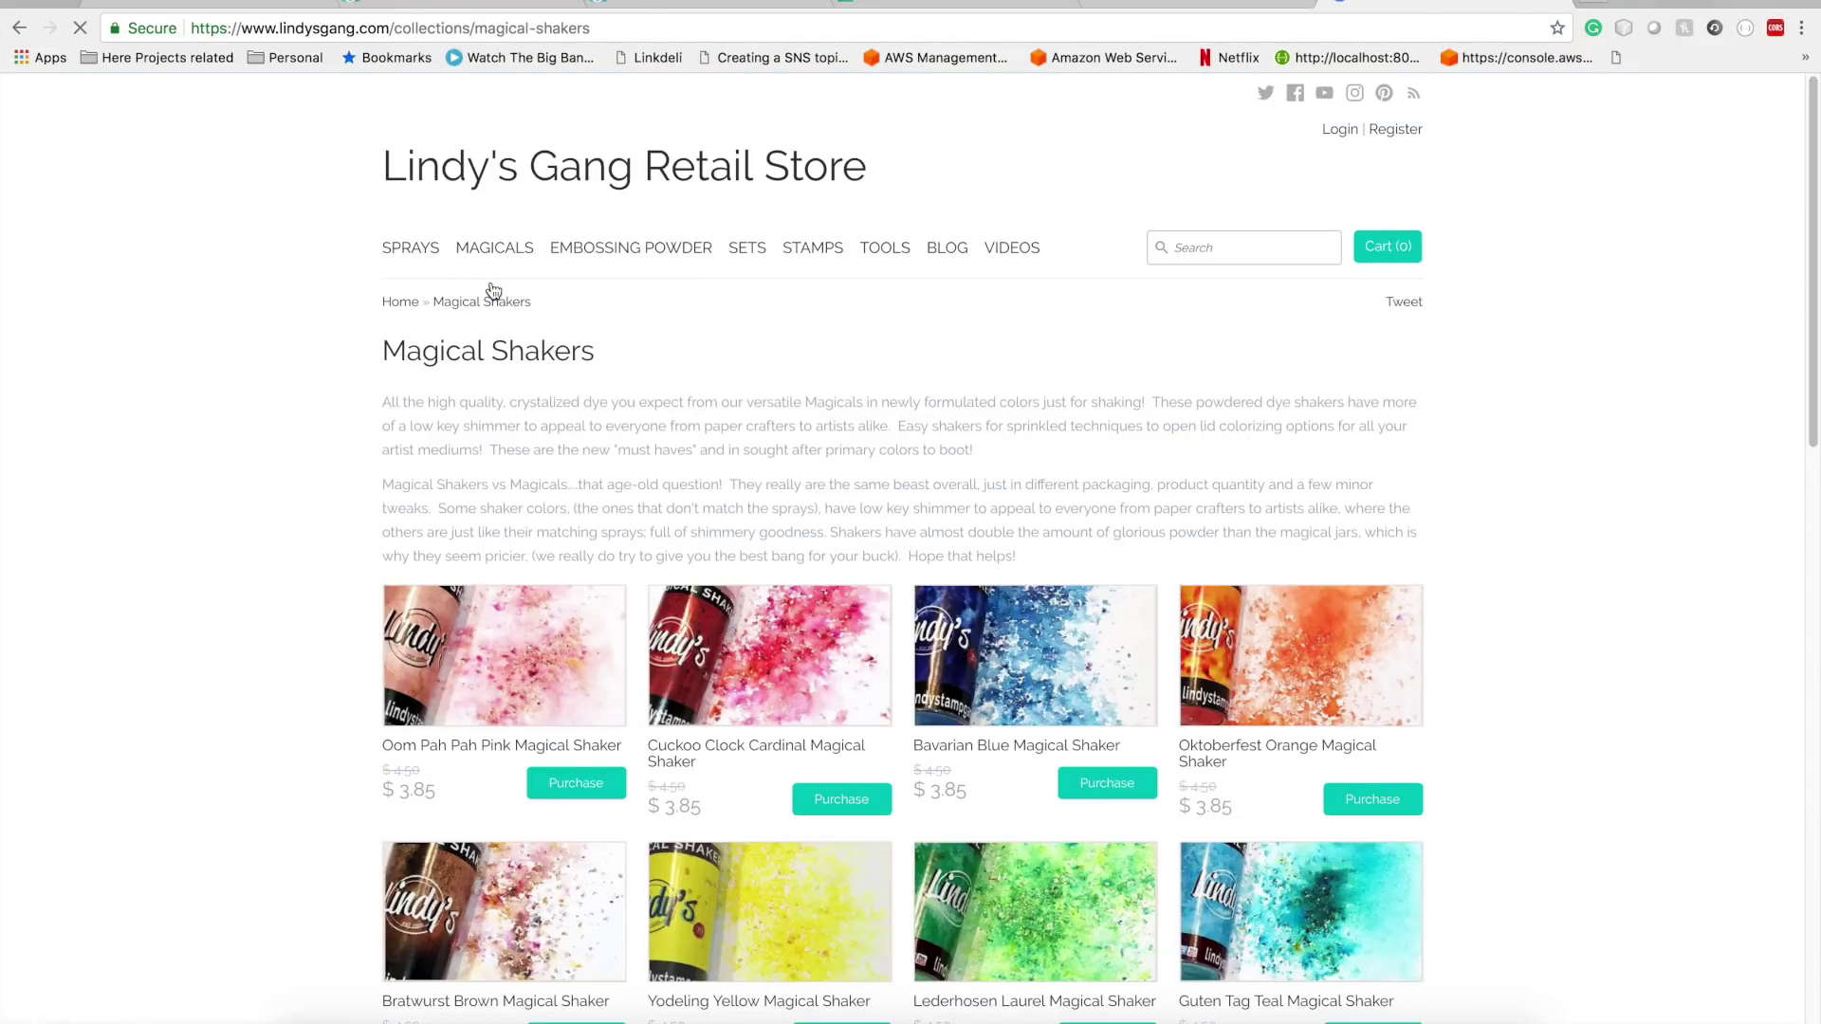
{"action": "left_click", "coordinate": [547, 684]}
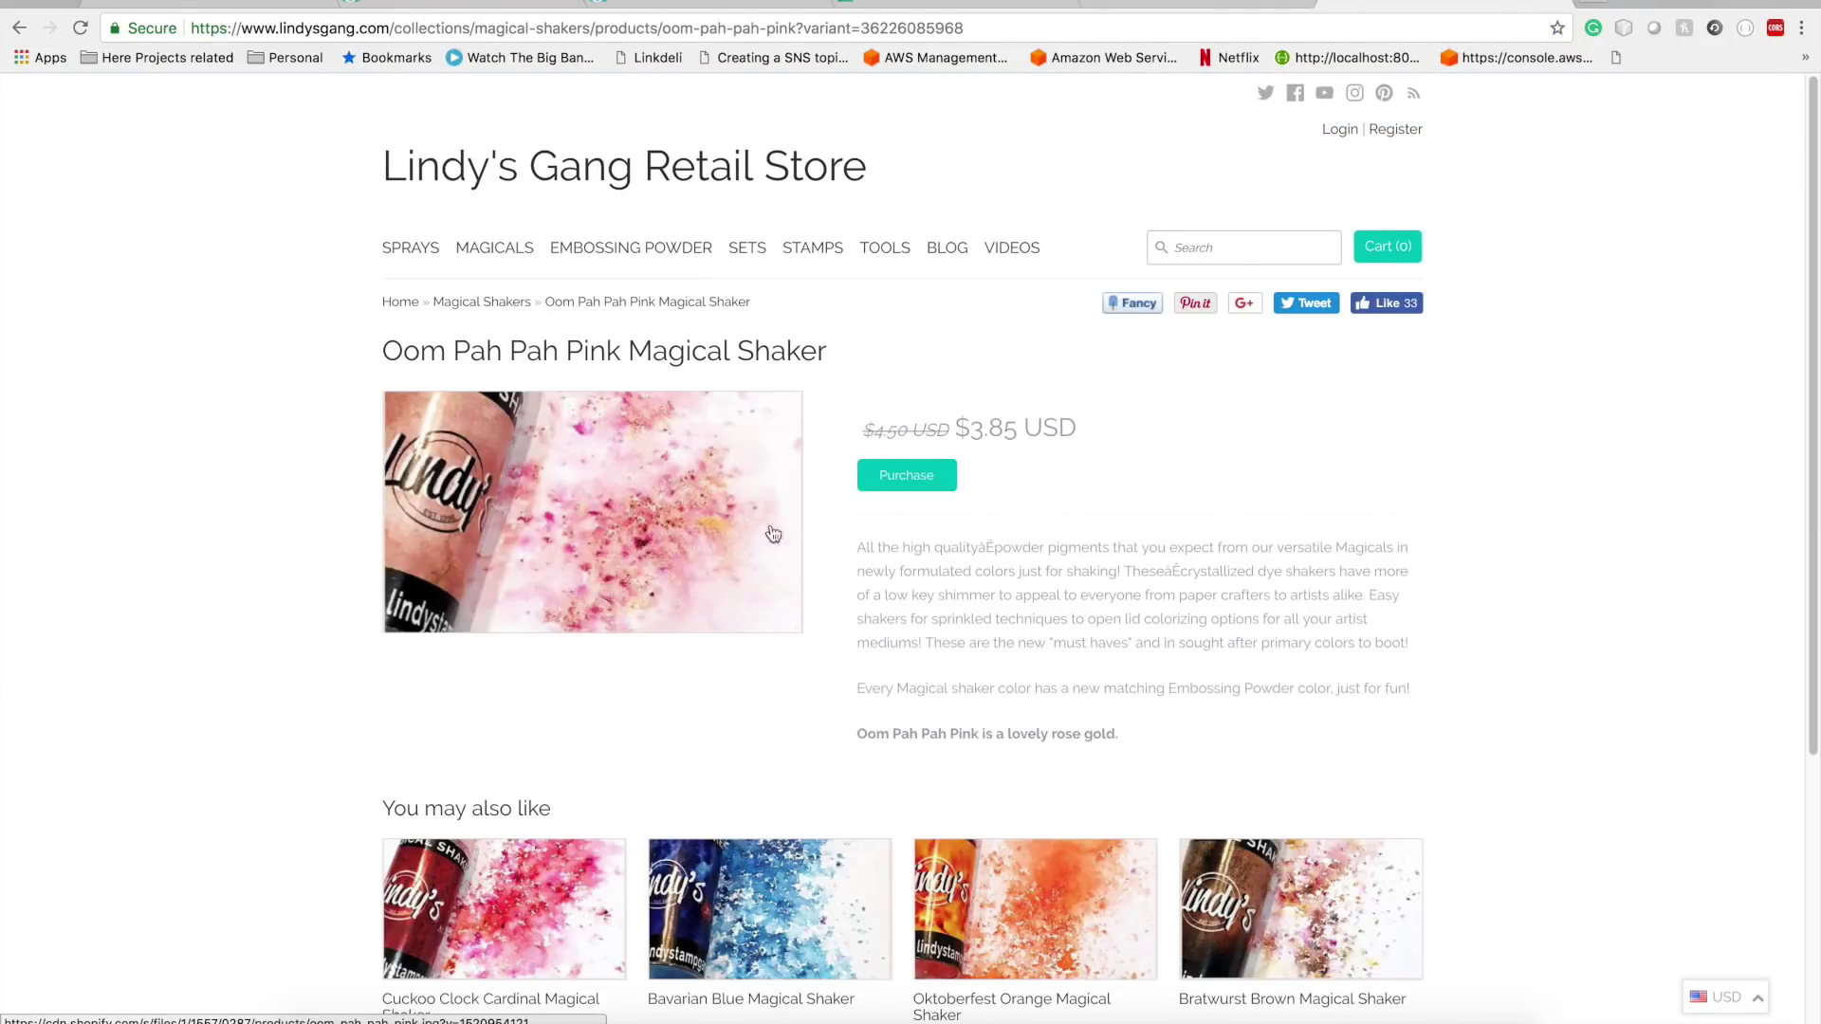
- Add the shaker to the Test 2 list using the Linkdeli bookmarklet, then return to Linkdeli
{"action": "left_click", "coordinate": [658, 59]}
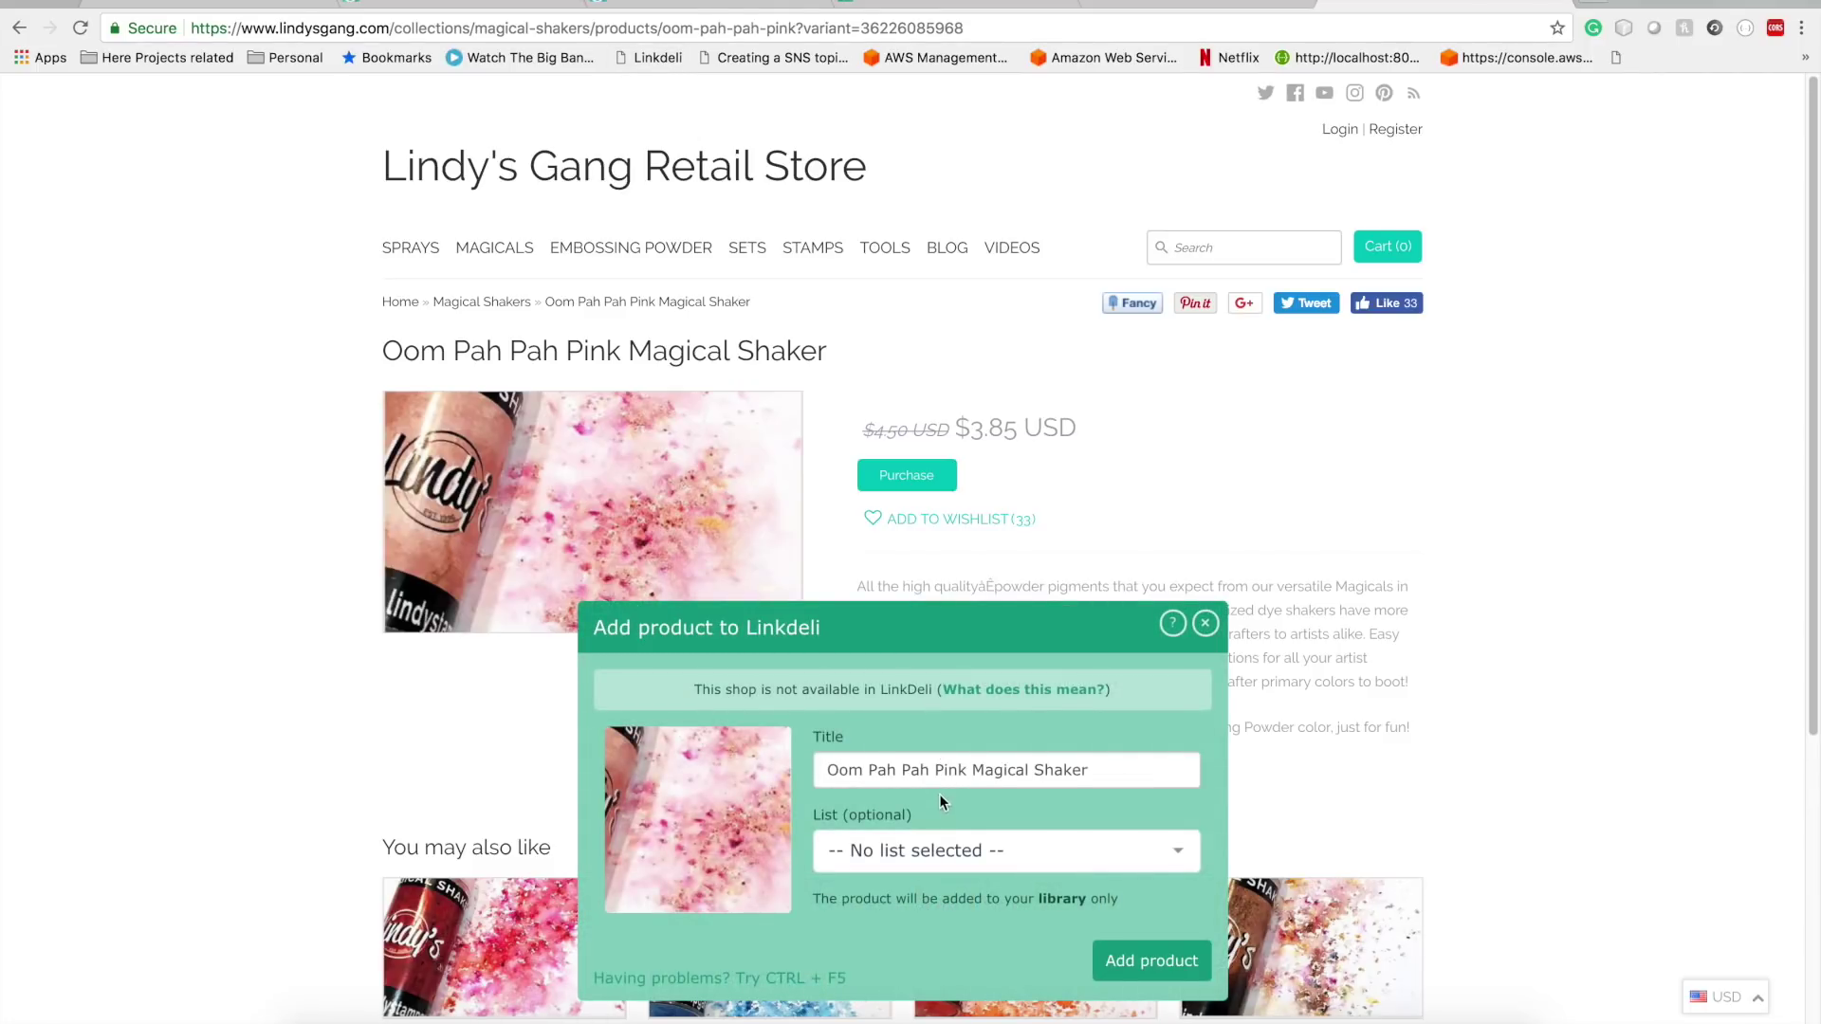
{"action": "left_click", "coordinate": [1069, 848]}
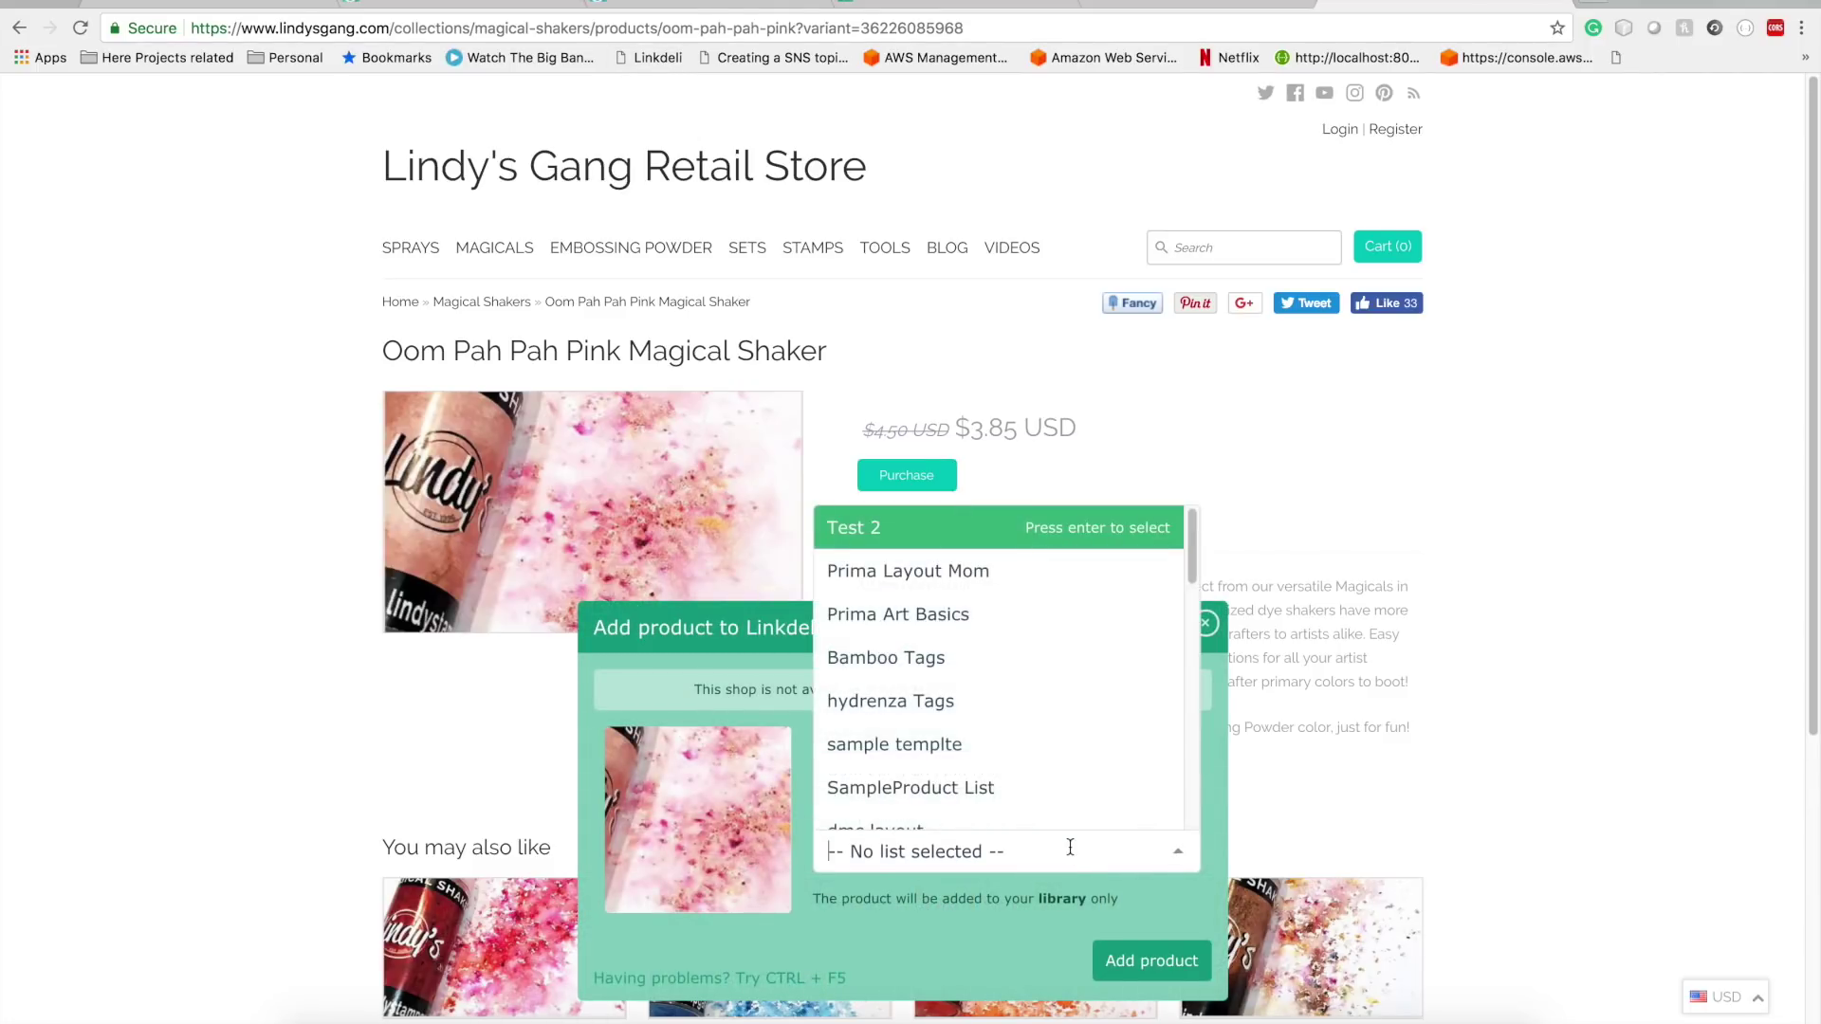
{"action": "left_click", "coordinate": [958, 537]}
{"action": "left_click", "coordinate": [1162, 972]}
{"action": "left_click", "coordinate": [1174, 962]}
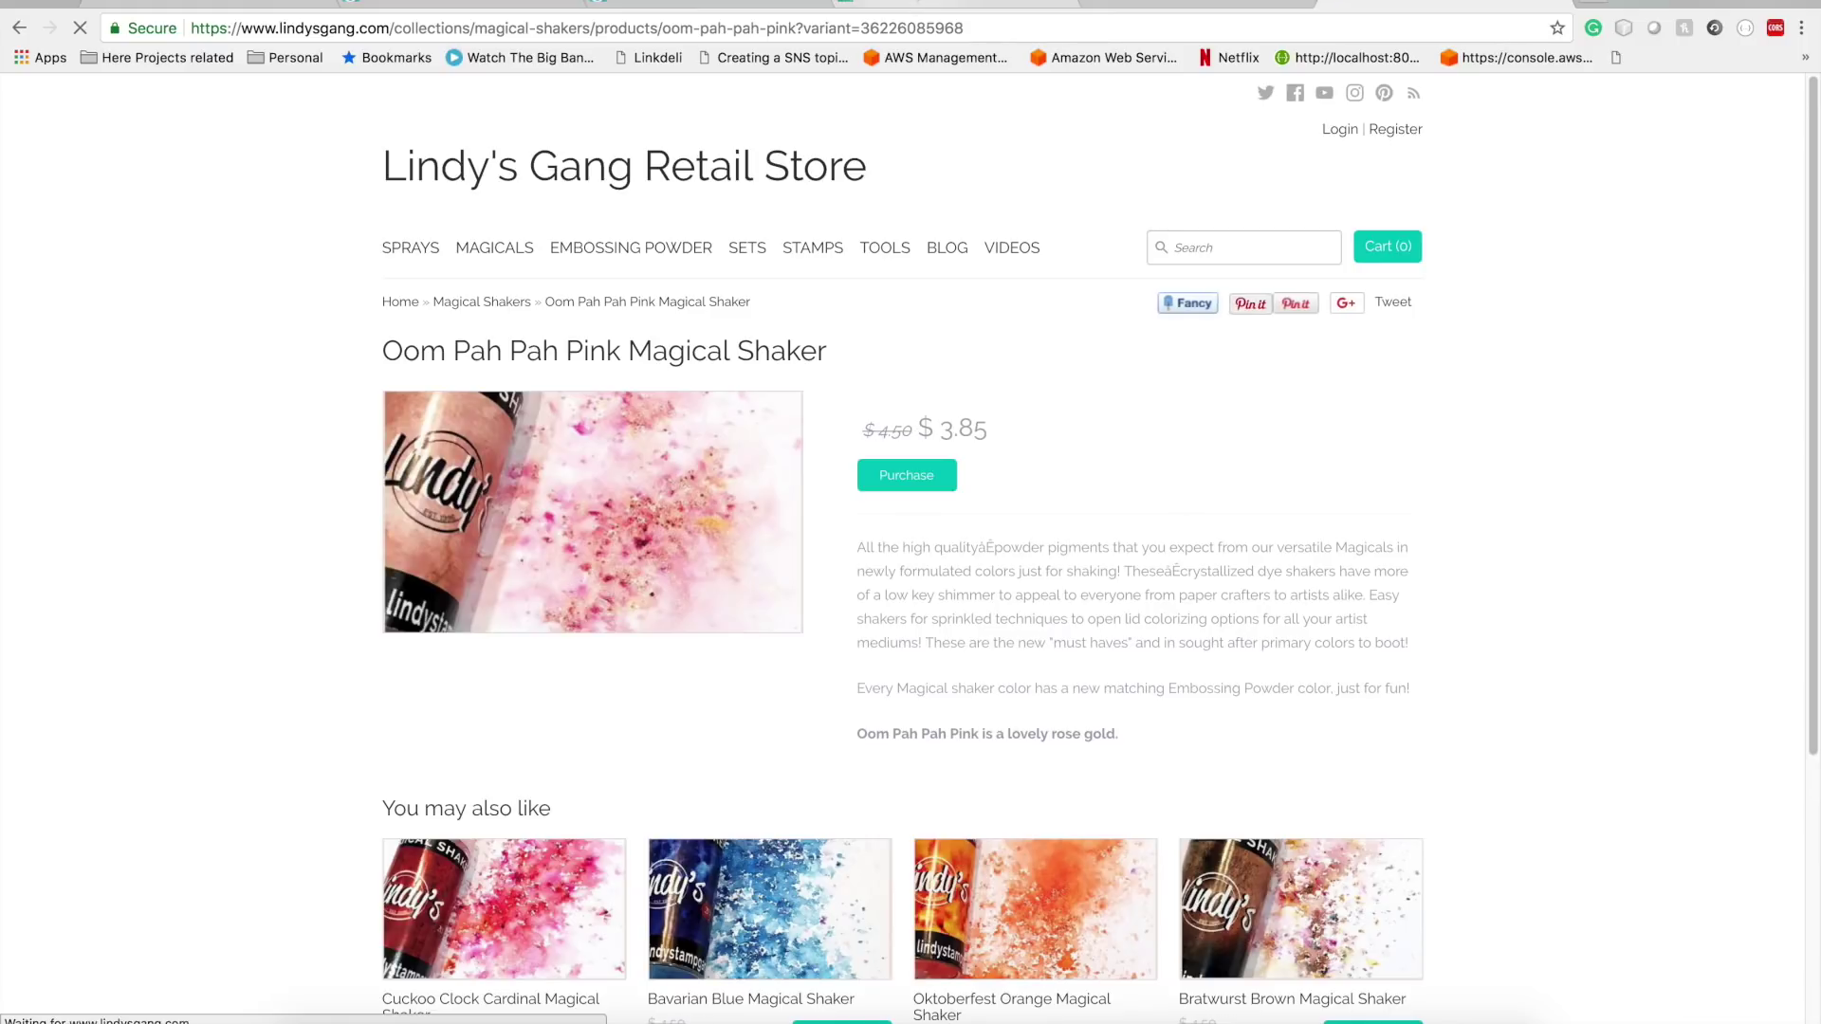
{"action": "left_click", "coordinate": [948, 5]}
{"action": "scroll", "coordinate": [724, 838], "scroll_direction": "down", "scroll_amount": 1}
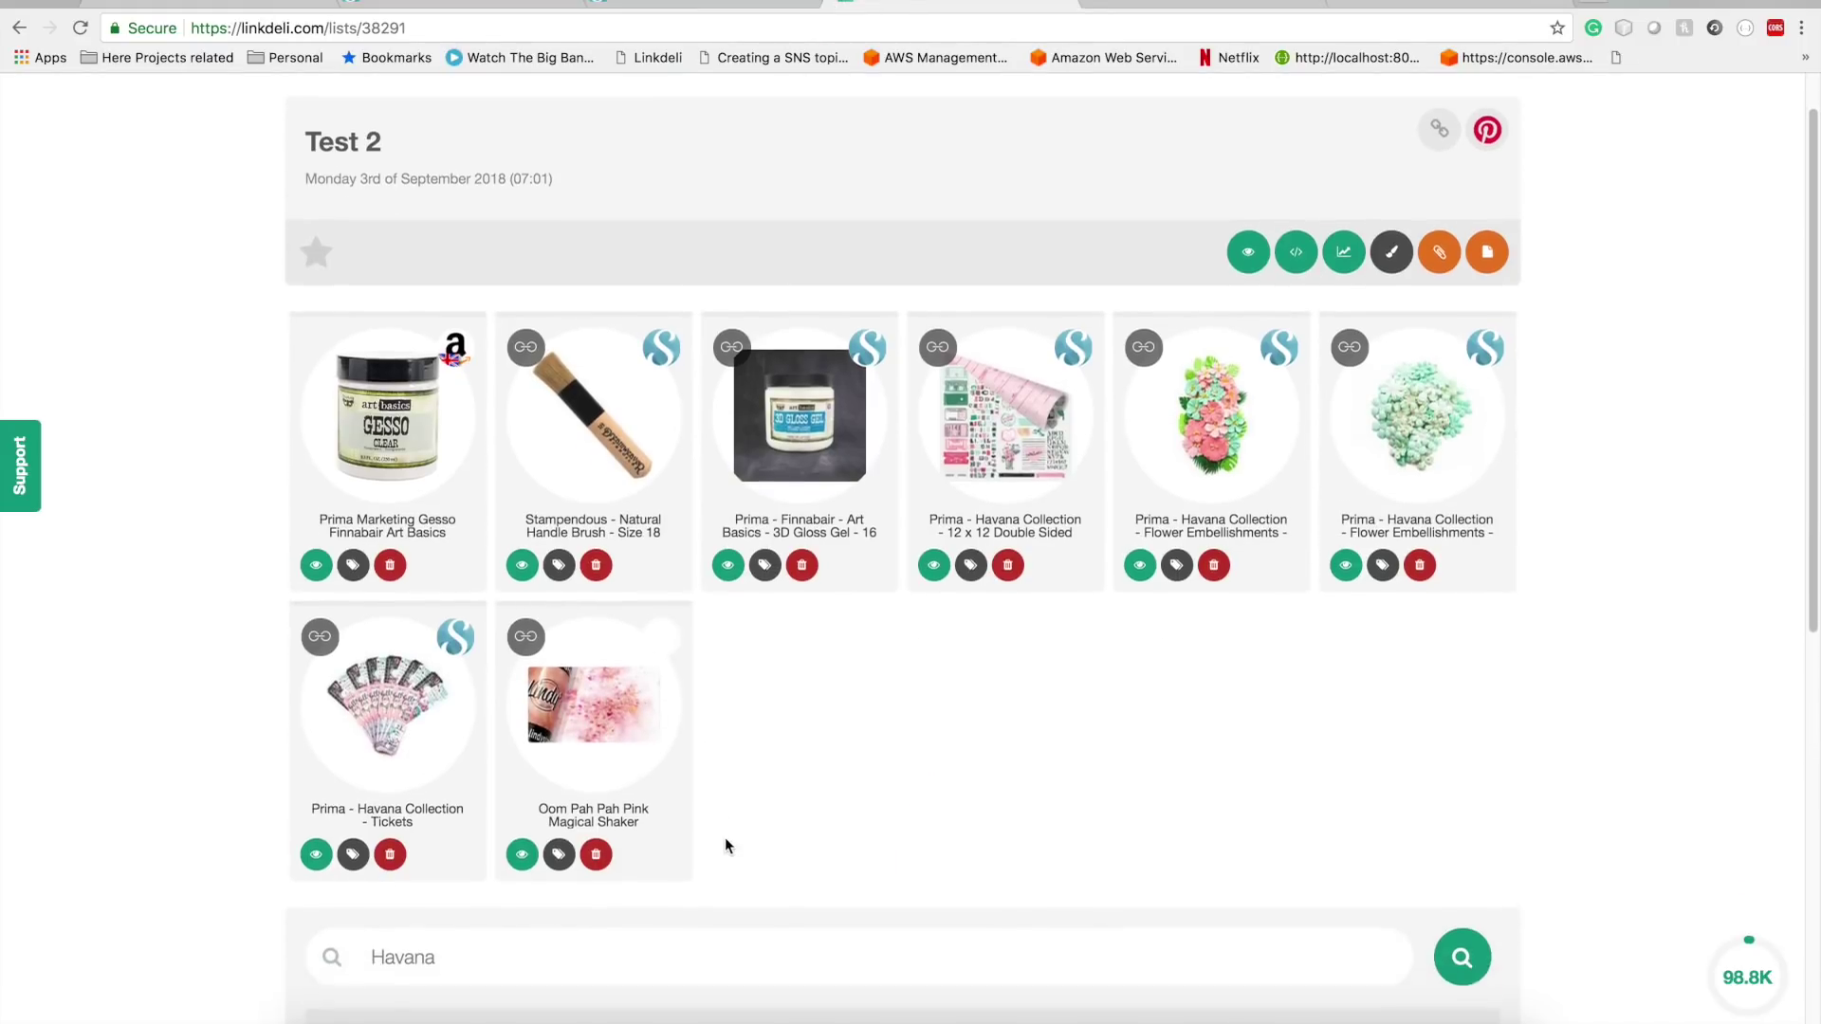
- Review Test 2's YouTube-formatted supplies text in the sharing code window, then switch to the YouTube tab
{"action": "scroll", "coordinate": [724, 839], "scroll_direction": "up", "scroll_amount": 1}
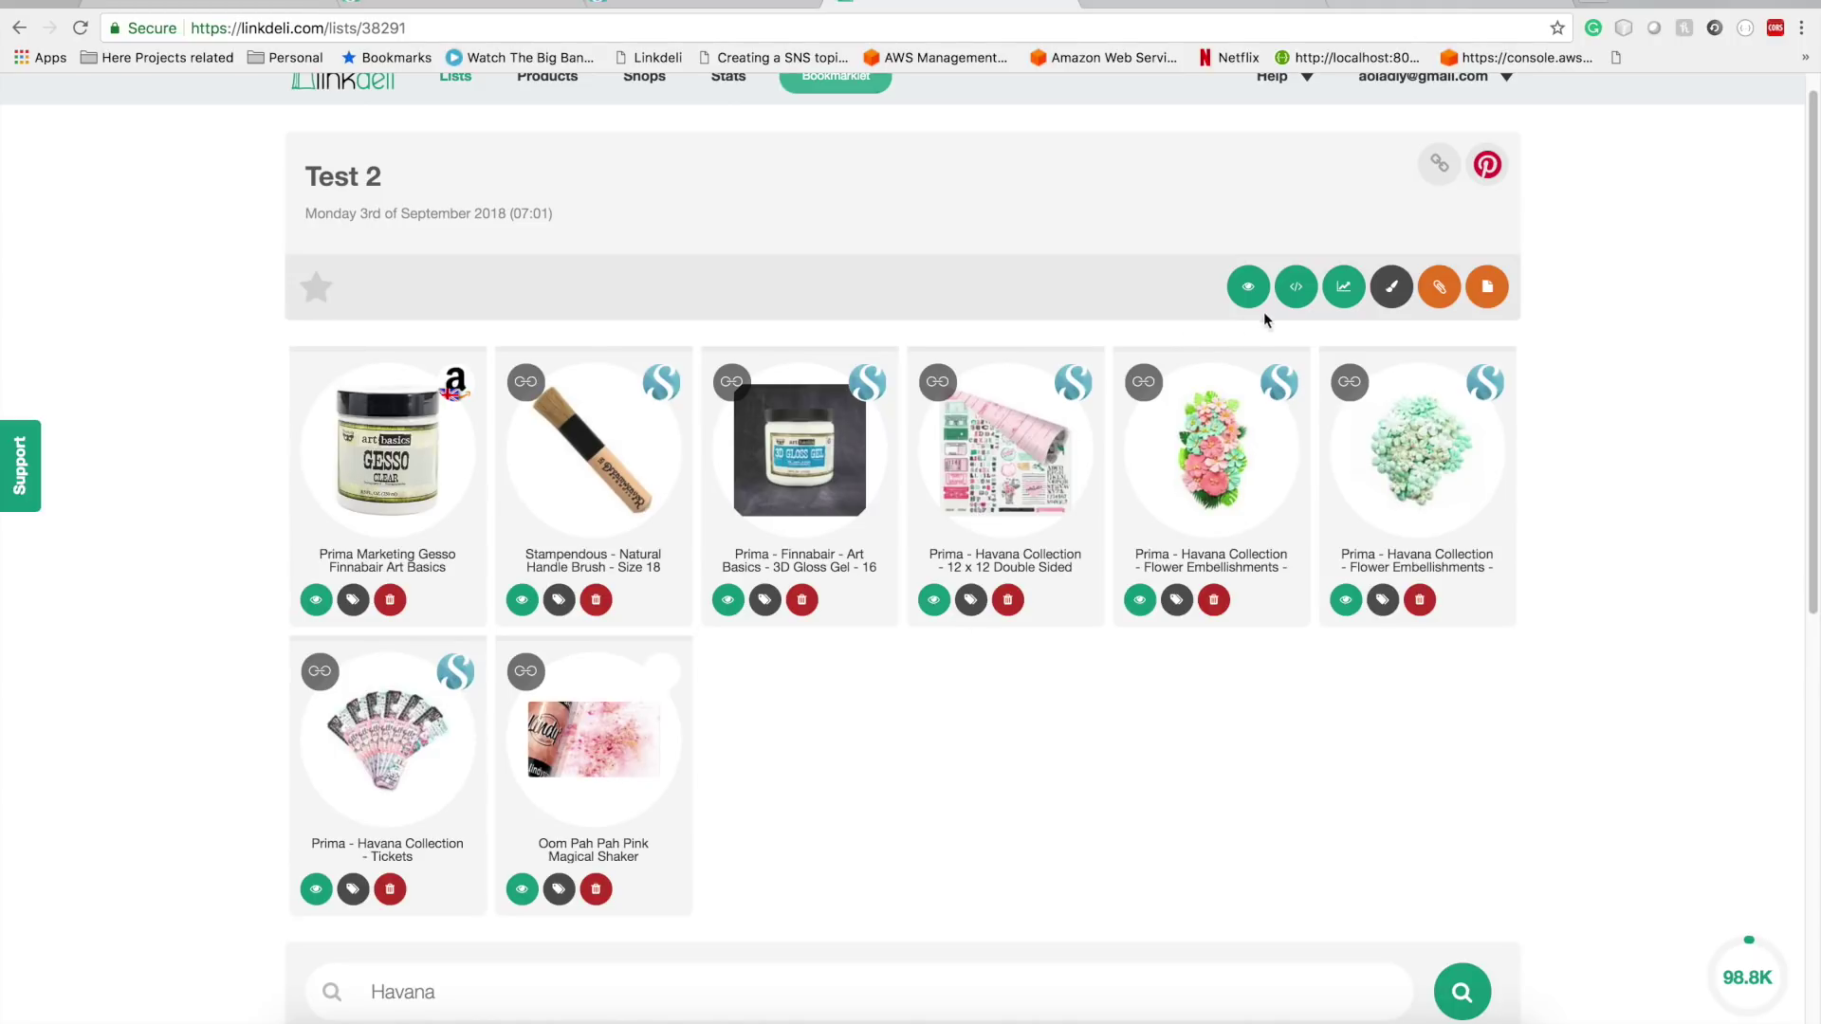
{"action": "left_click", "coordinate": [1296, 289]}
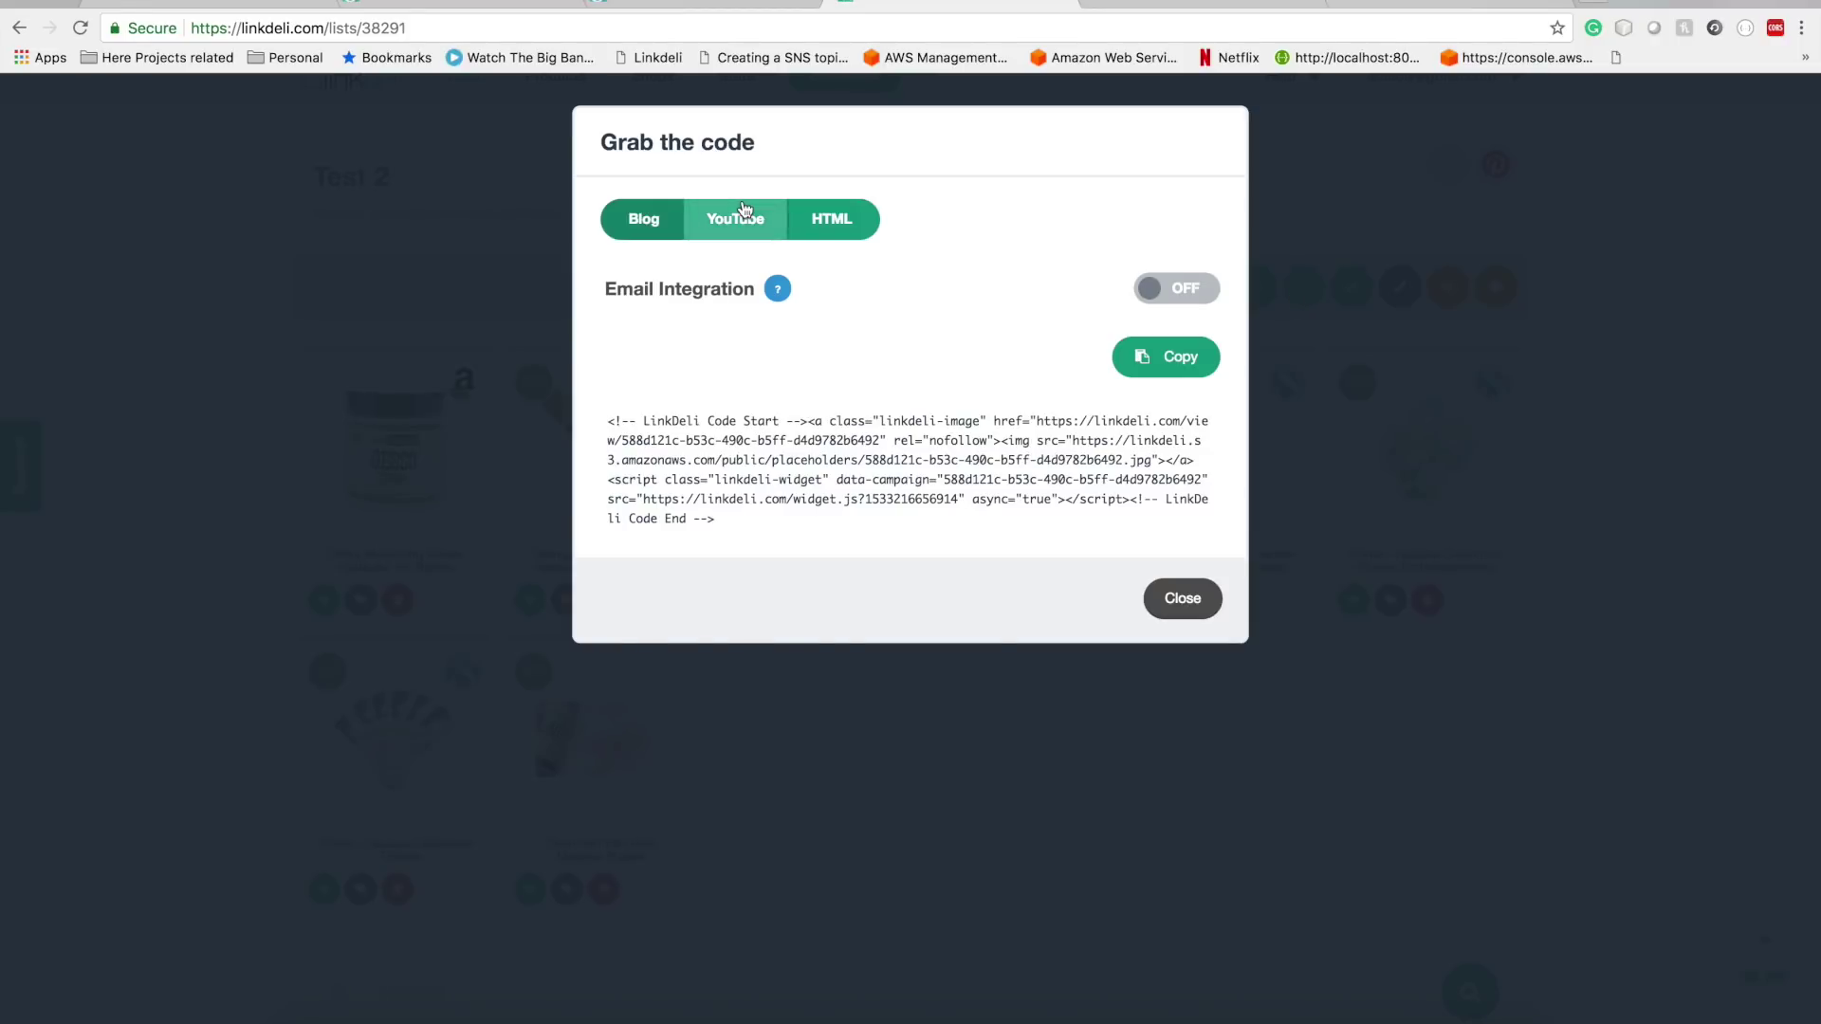
{"action": "left_click", "coordinate": [735, 219]}
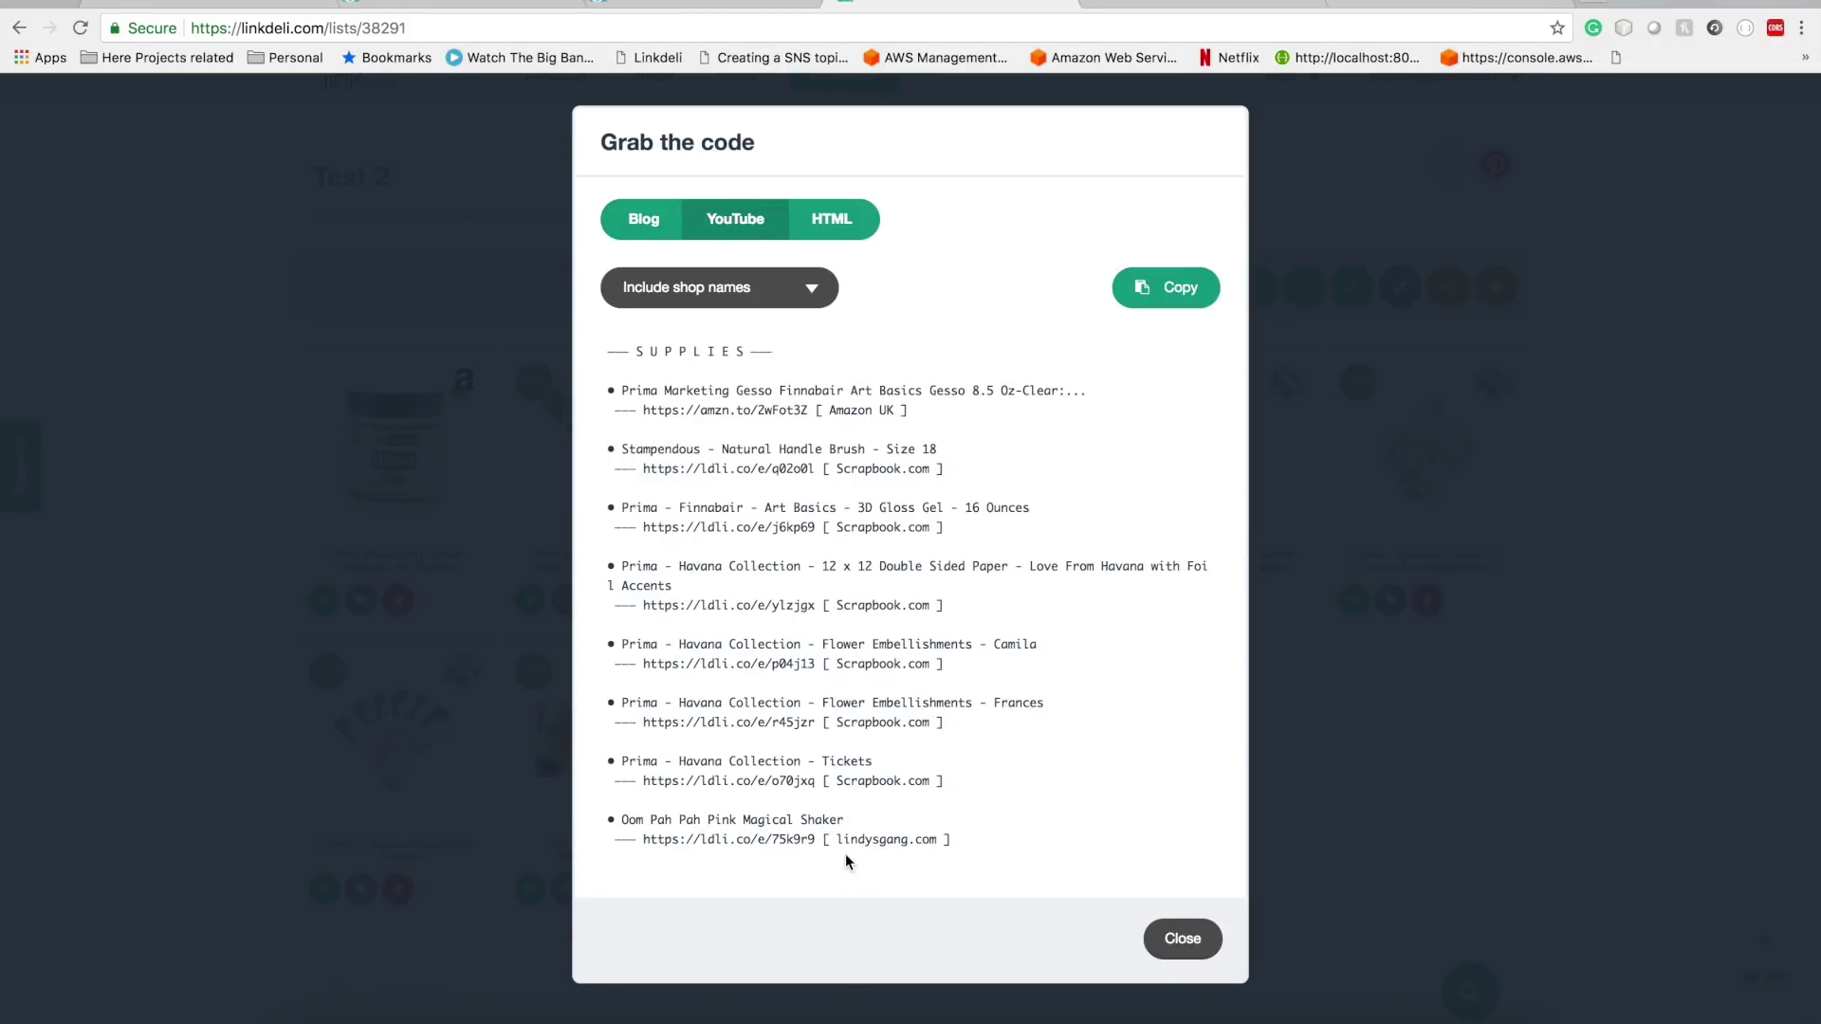
{"action": "left_click", "coordinate": [1197, 940]}
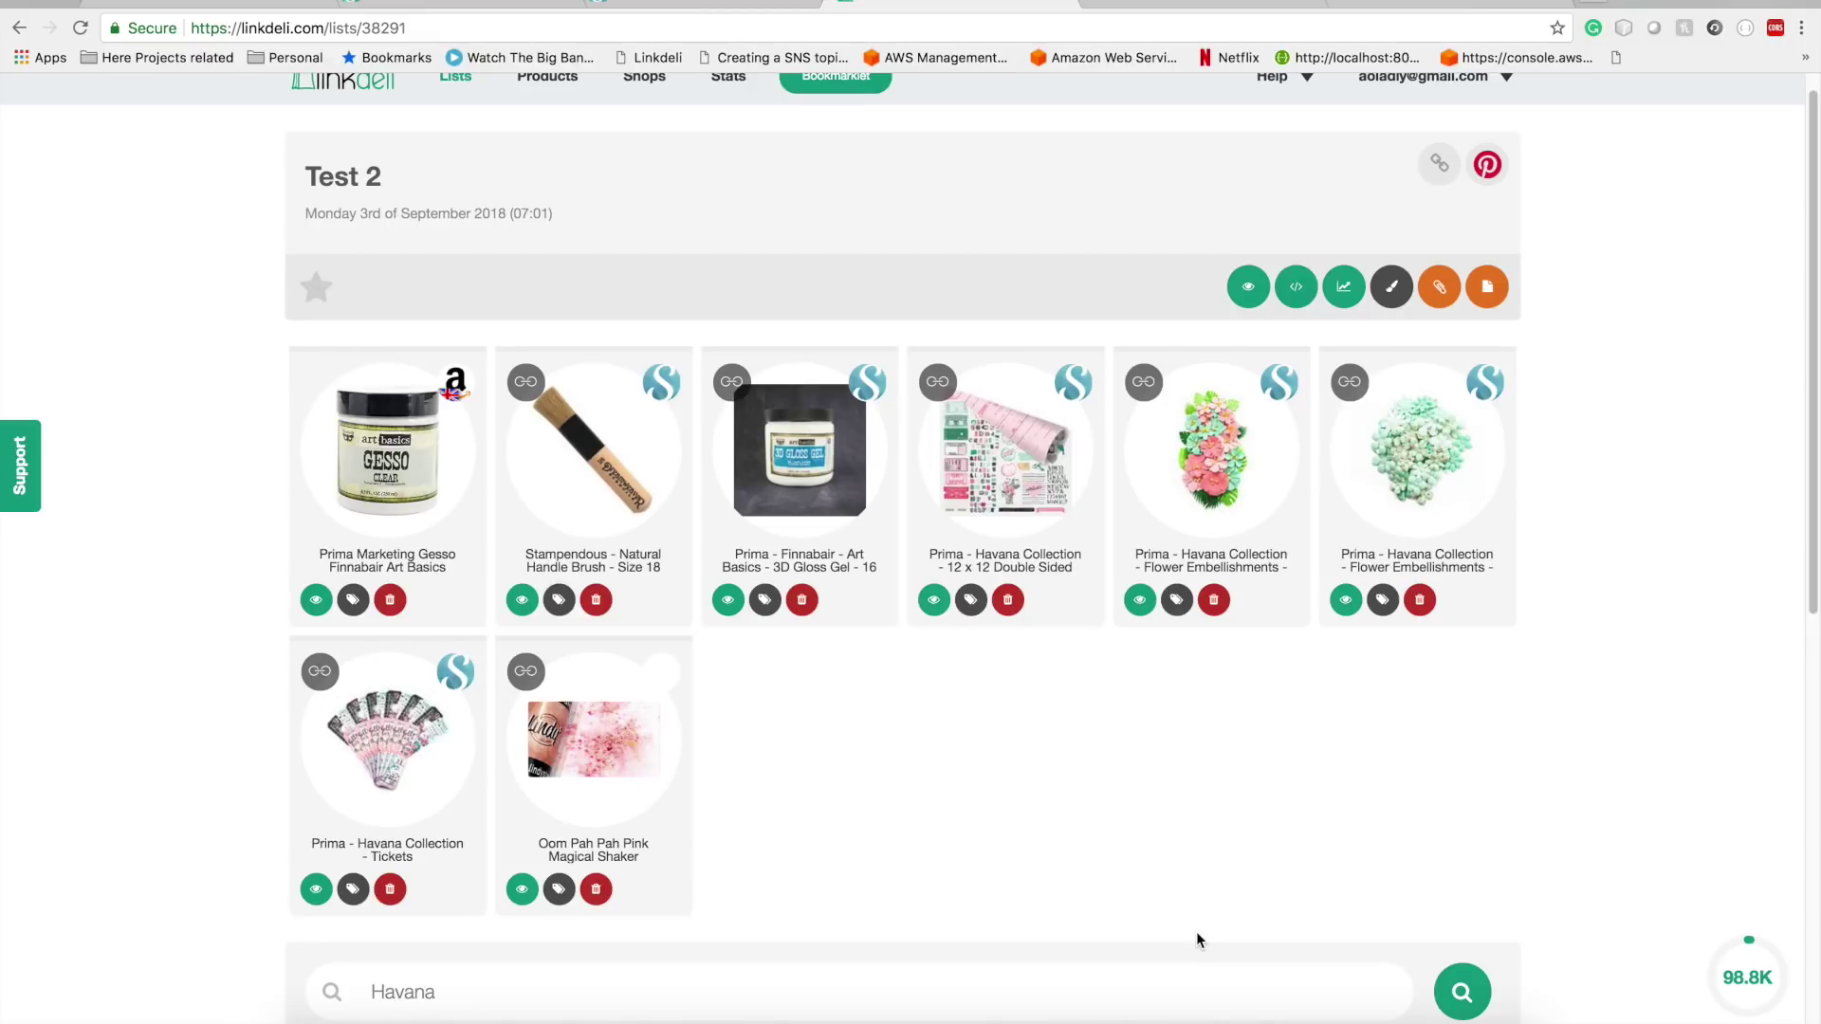
{"action": "scroll", "coordinate": [1197, 940], "scroll_direction": "up", "scroll_amount": 1}
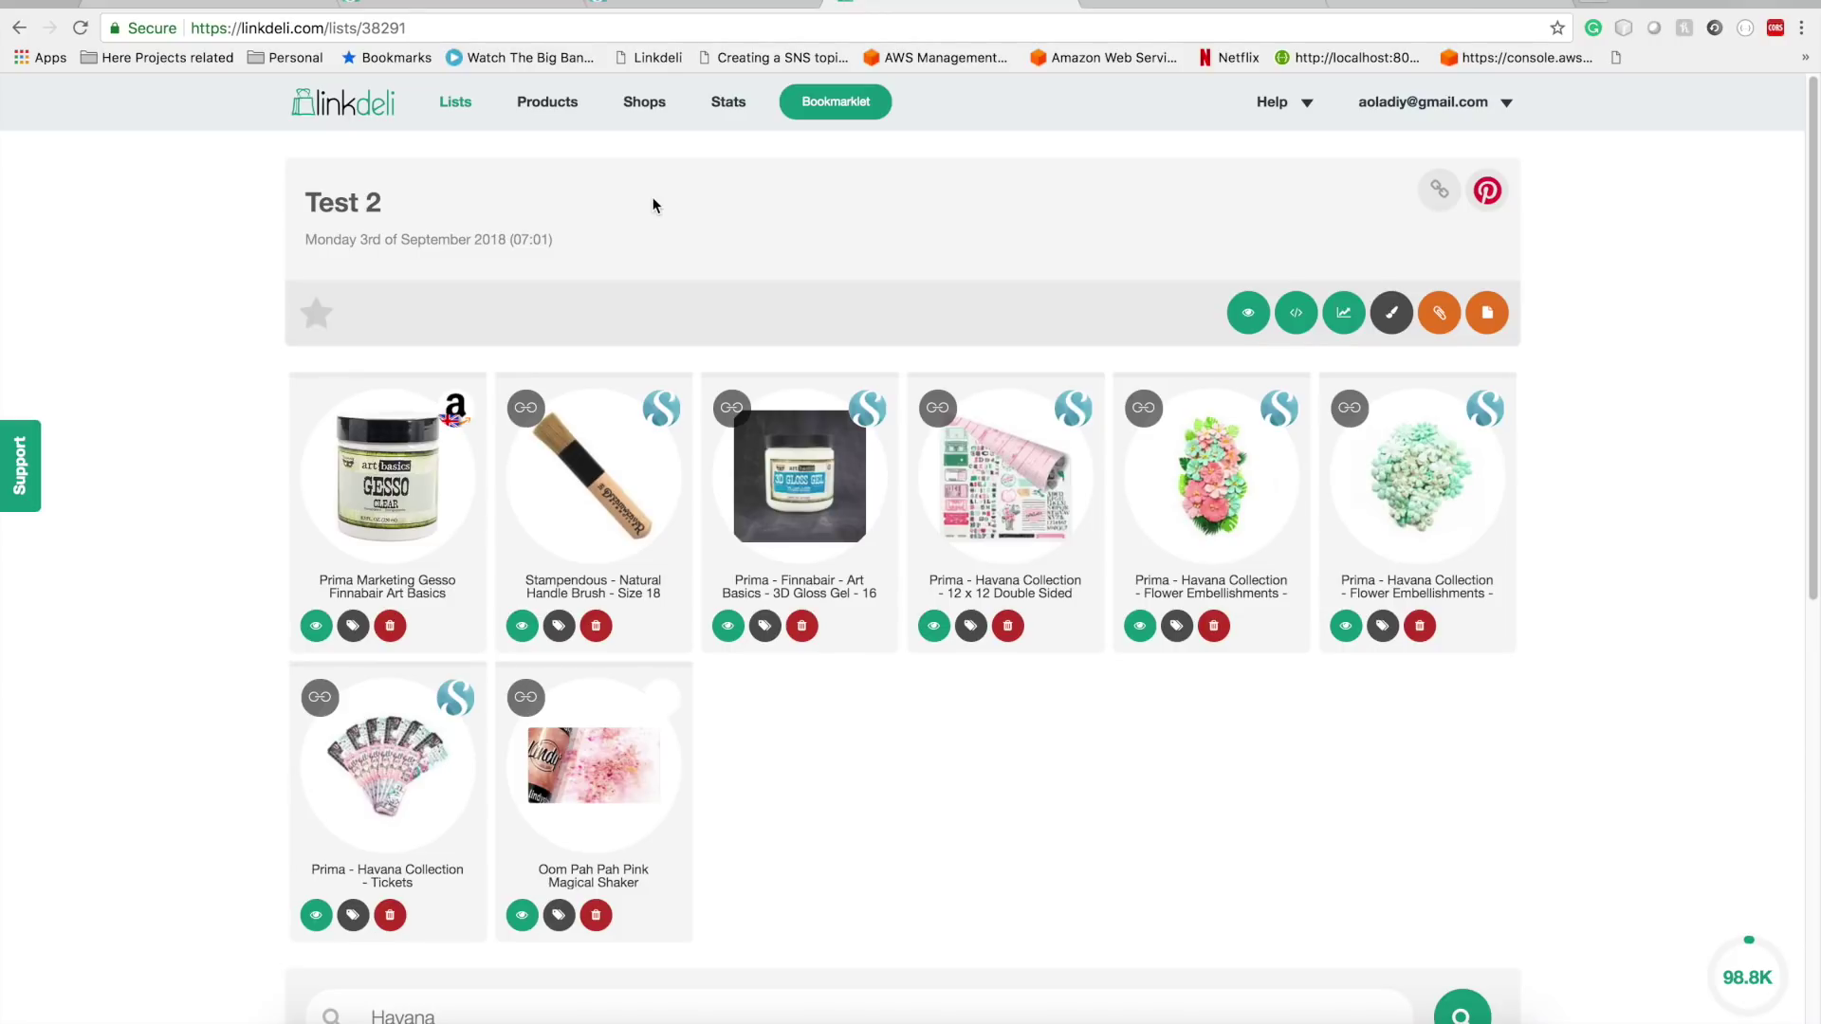
{"action": "left_click", "coordinate": [253, 5]}
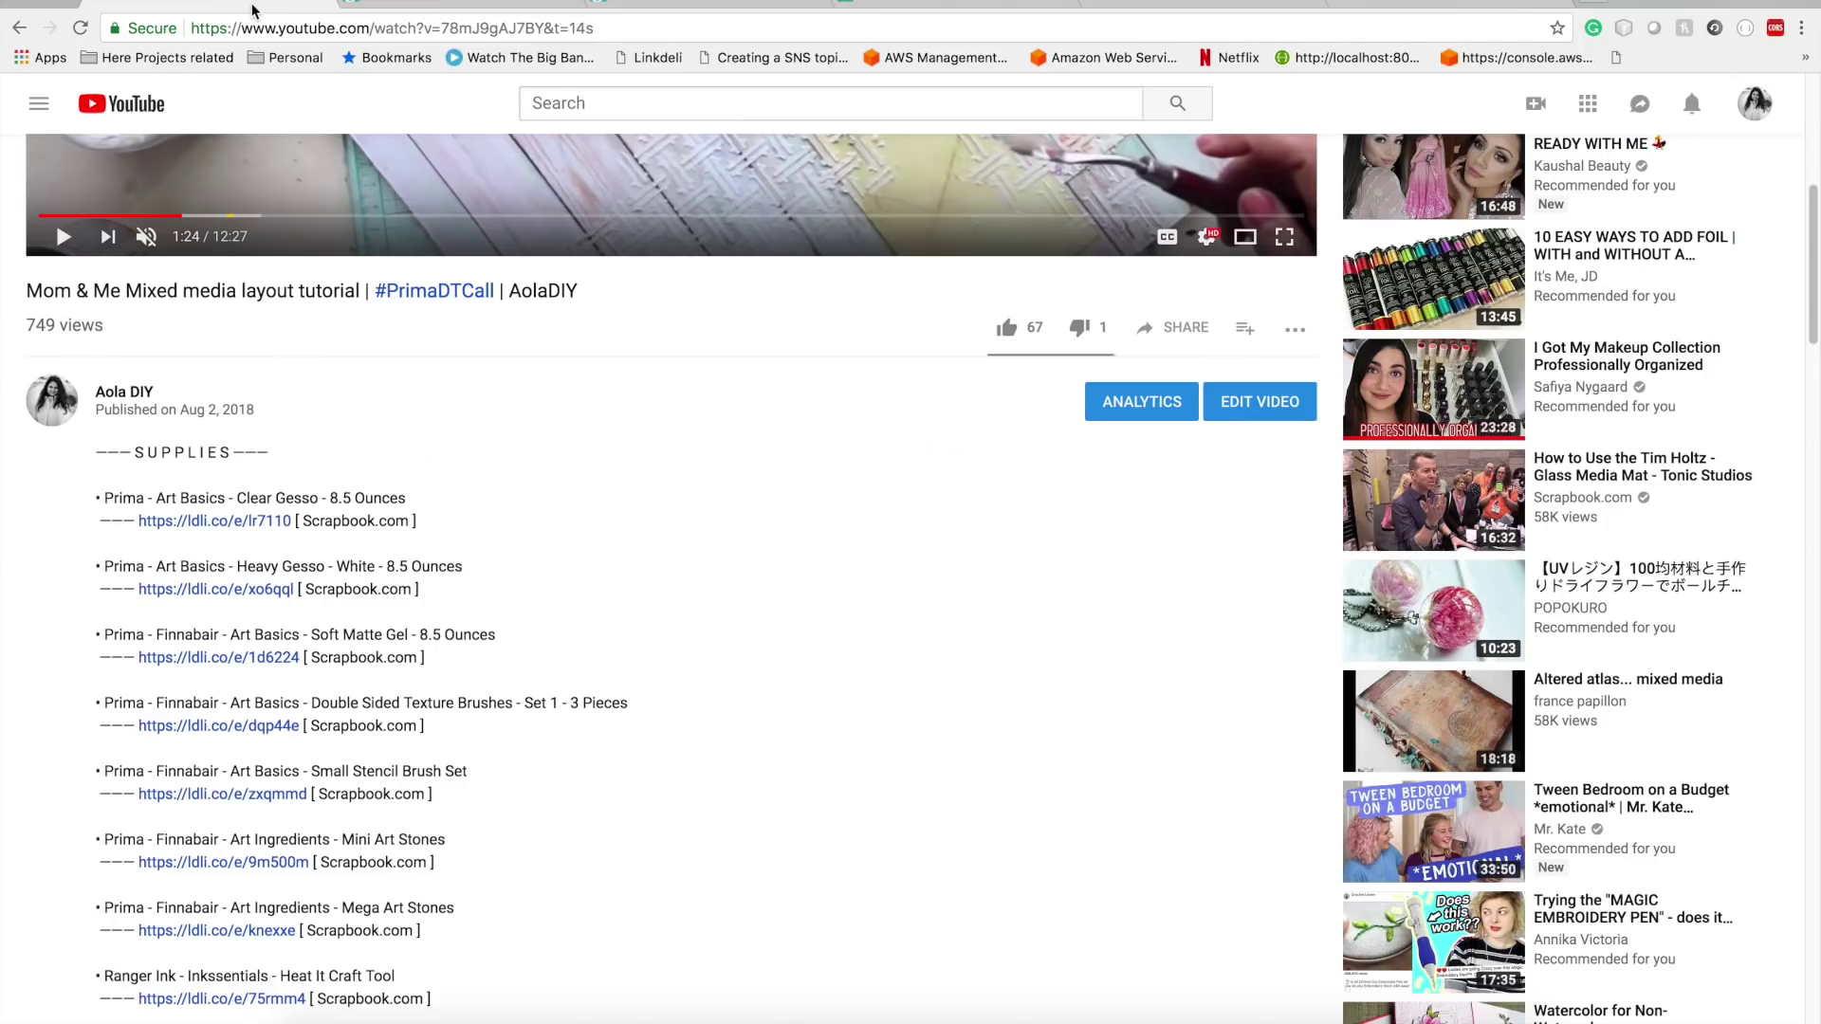
- Search YouTube for the creator's name, open her channel and scroll through its uploads
{"action": "left_click", "coordinate": [598, 104]}
{"action": "type", "text": "vicky"}
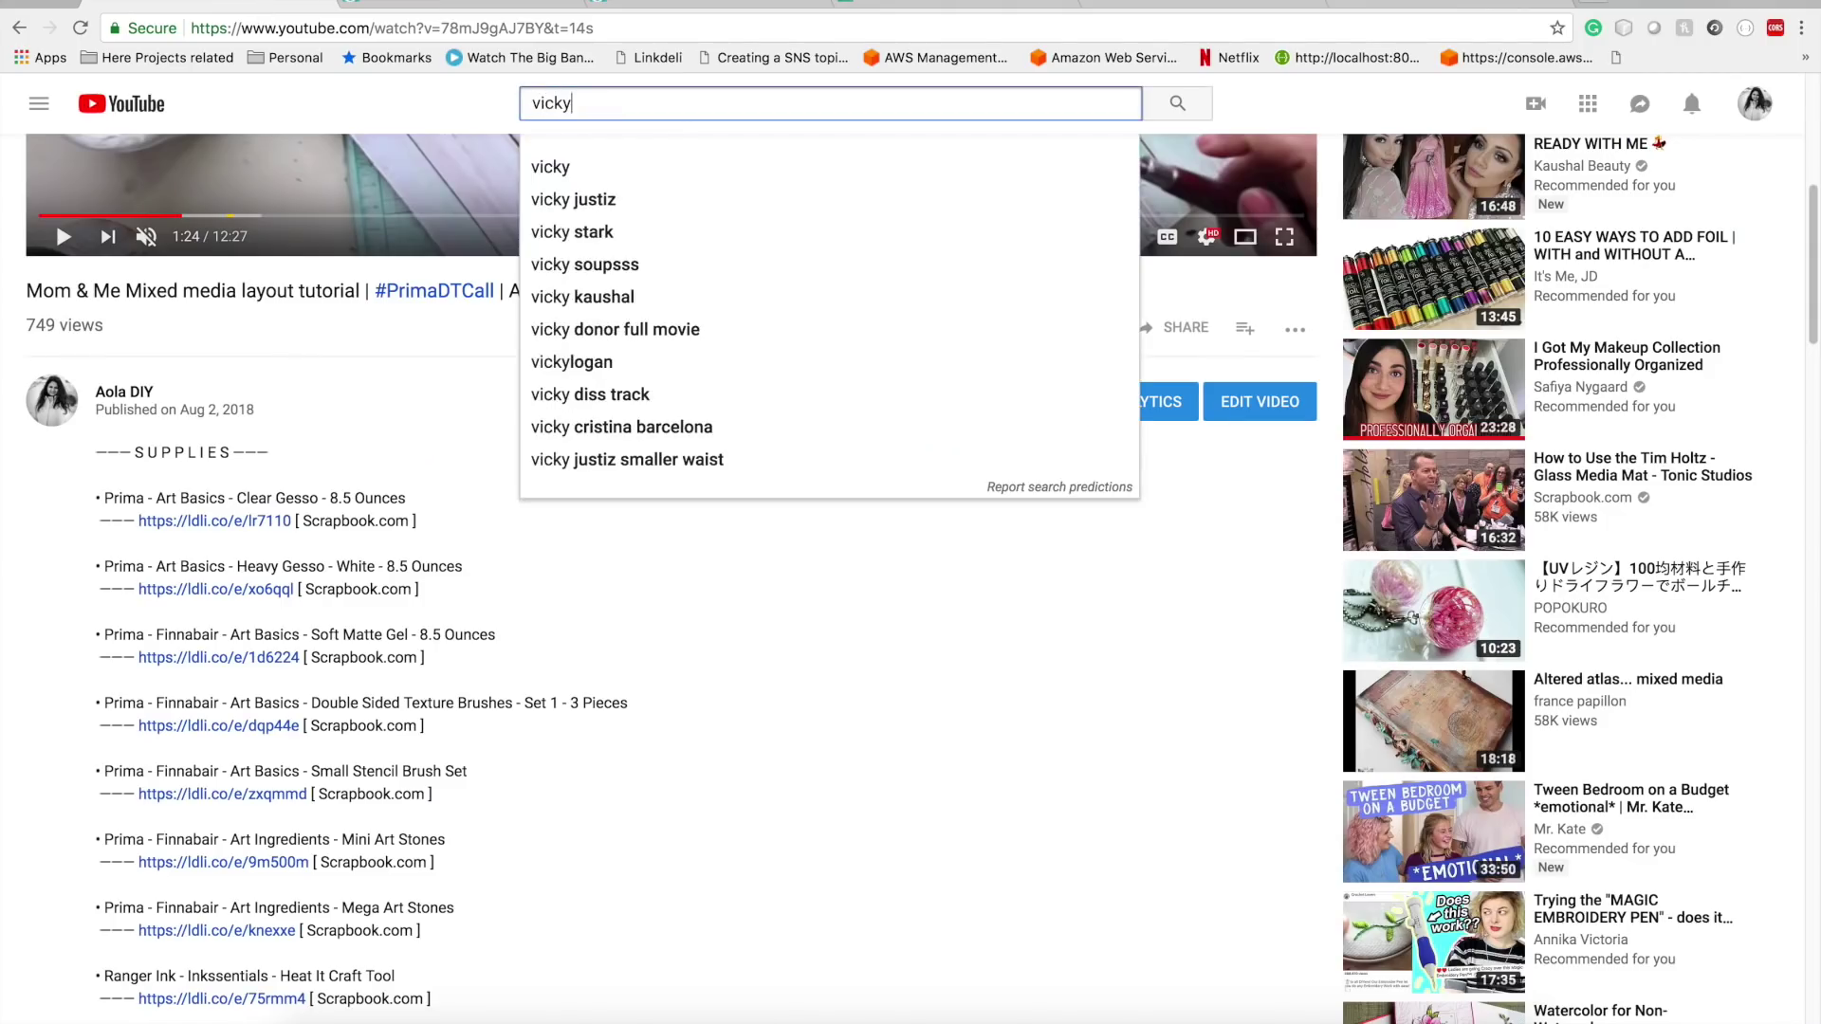
{"action": "type", "text": " pa"}
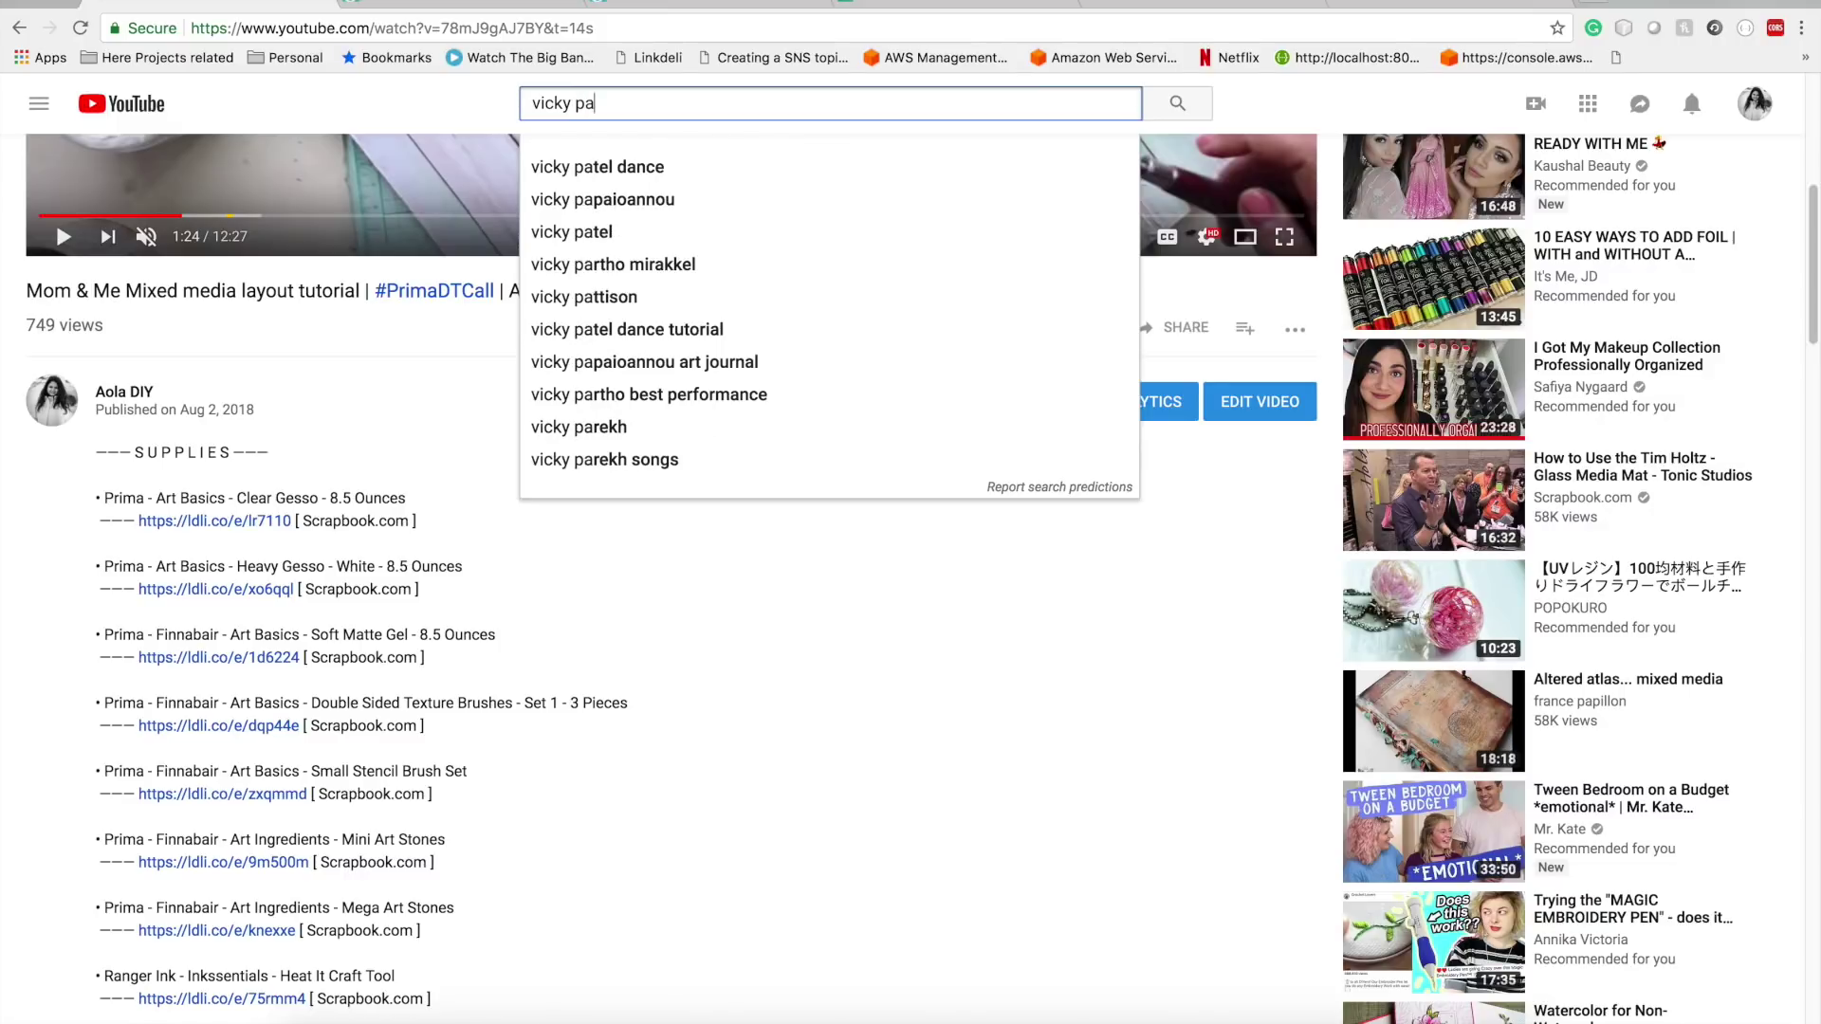
{"action": "left_click", "coordinate": [617, 198]}
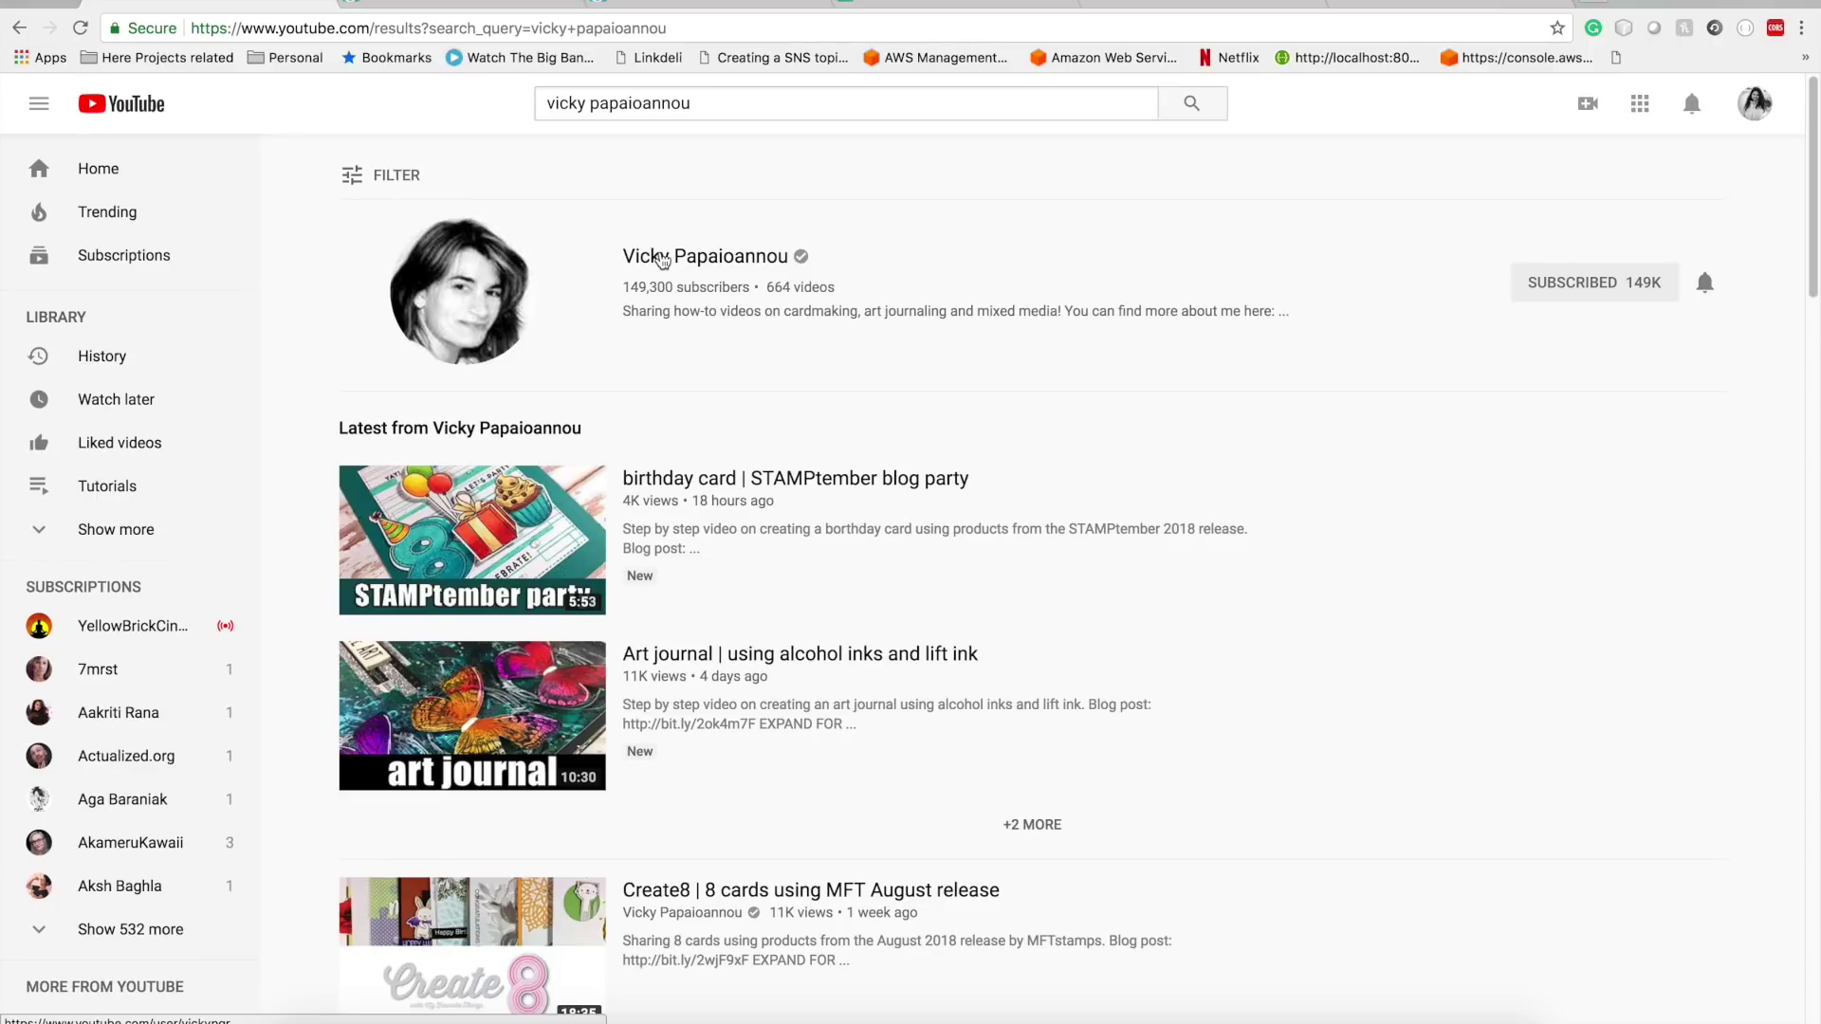
{"action": "left_click", "coordinate": [742, 271]}
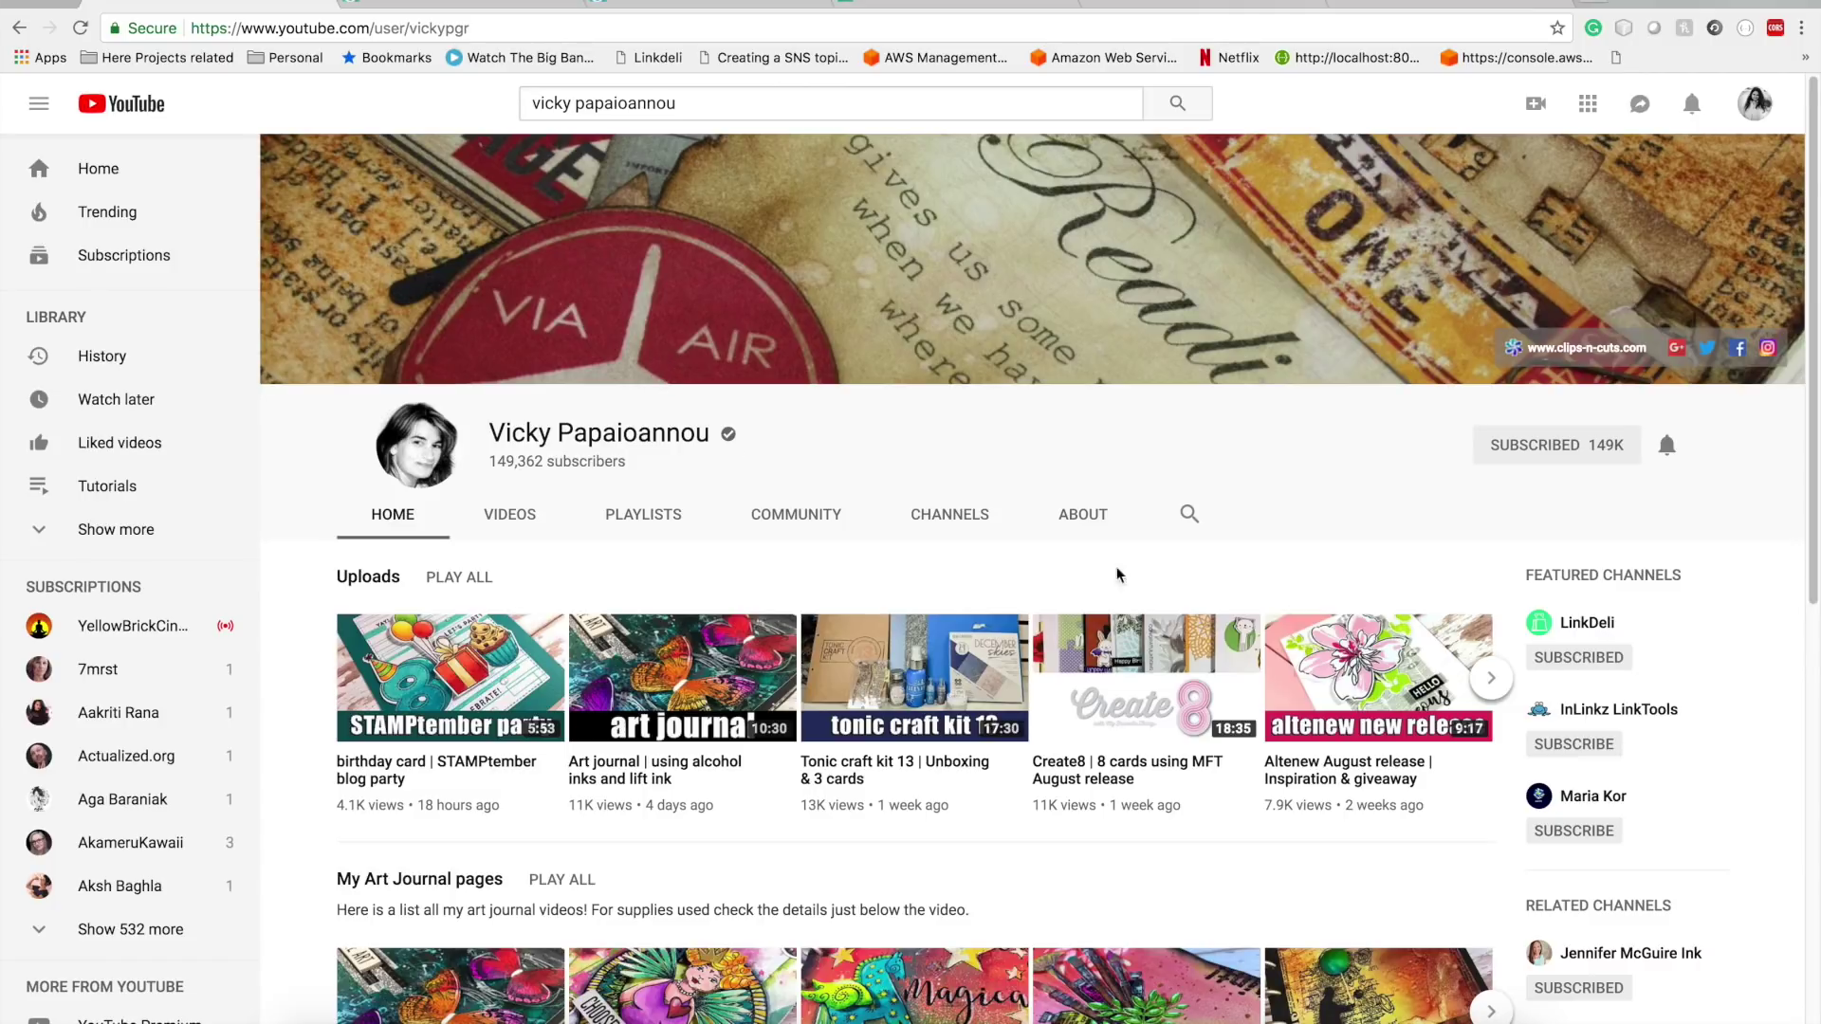
{"action": "scroll", "coordinate": [685, 868], "scroll_direction": "down", "scroll_amount": 2}
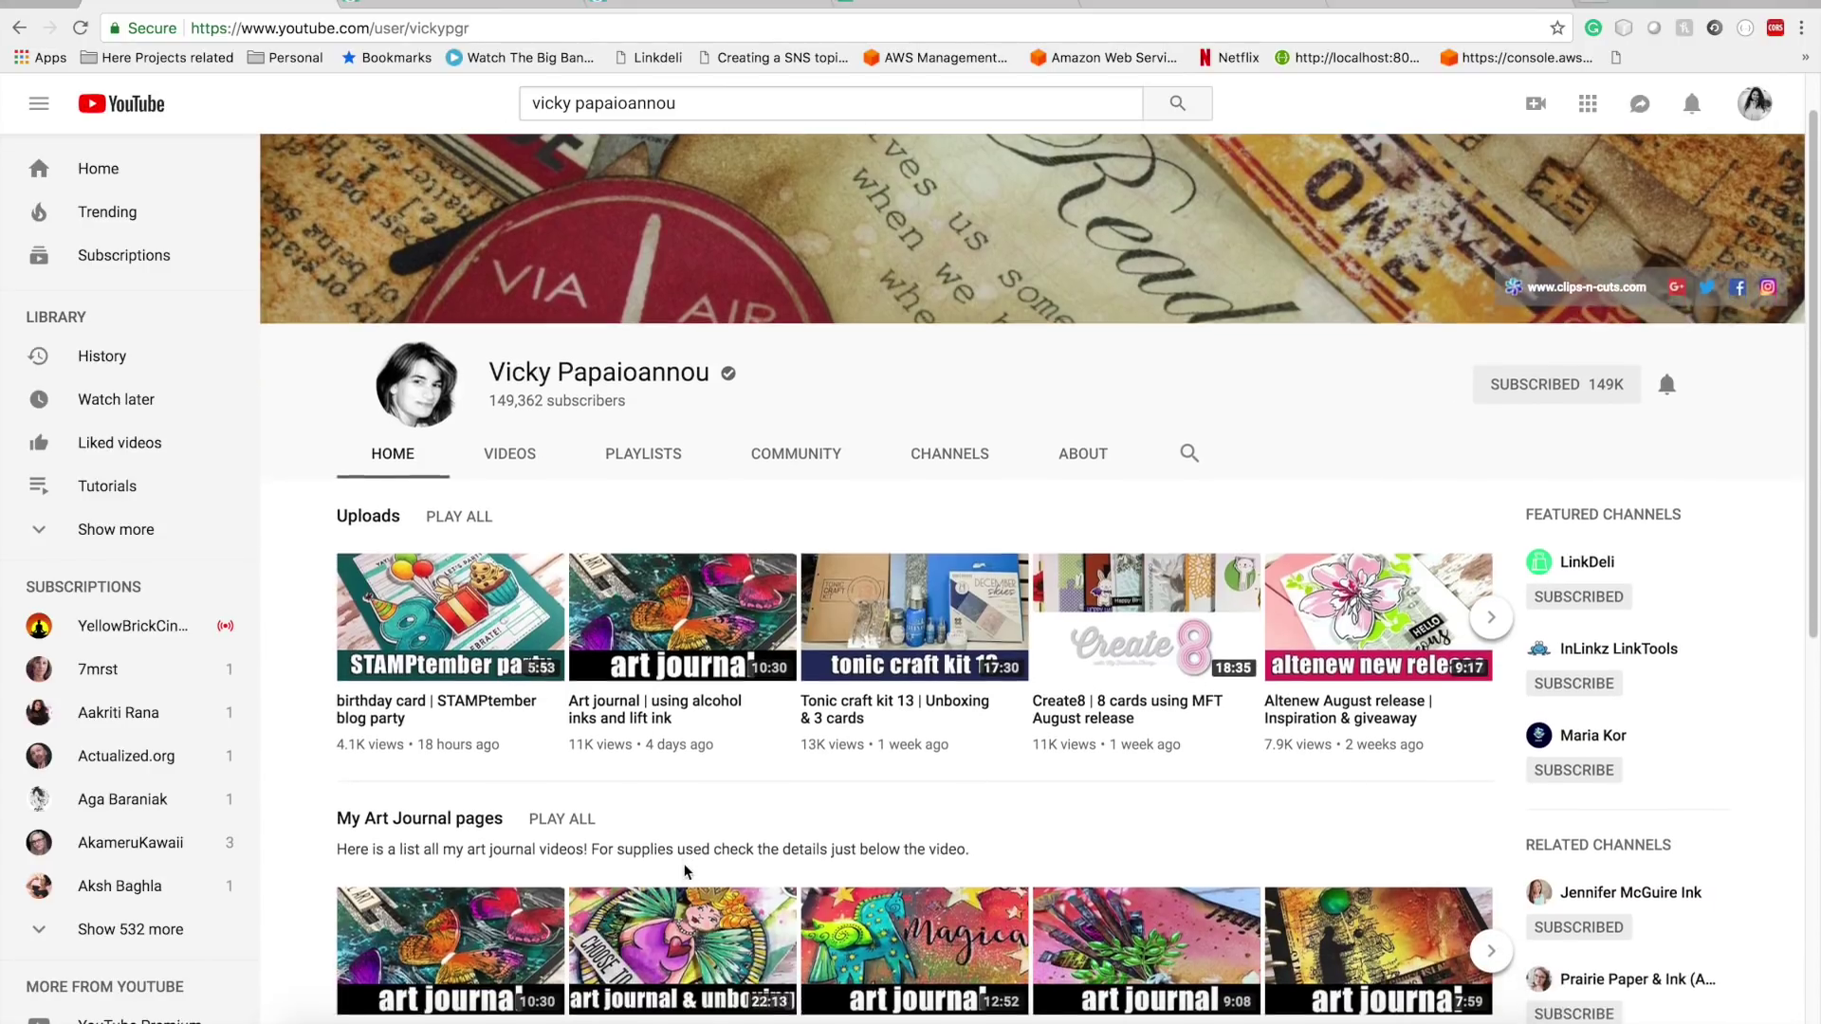
{"action": "scroll", "coordinate": [685, 870], "scroll_direction": "down", "scroll_amount": 8}
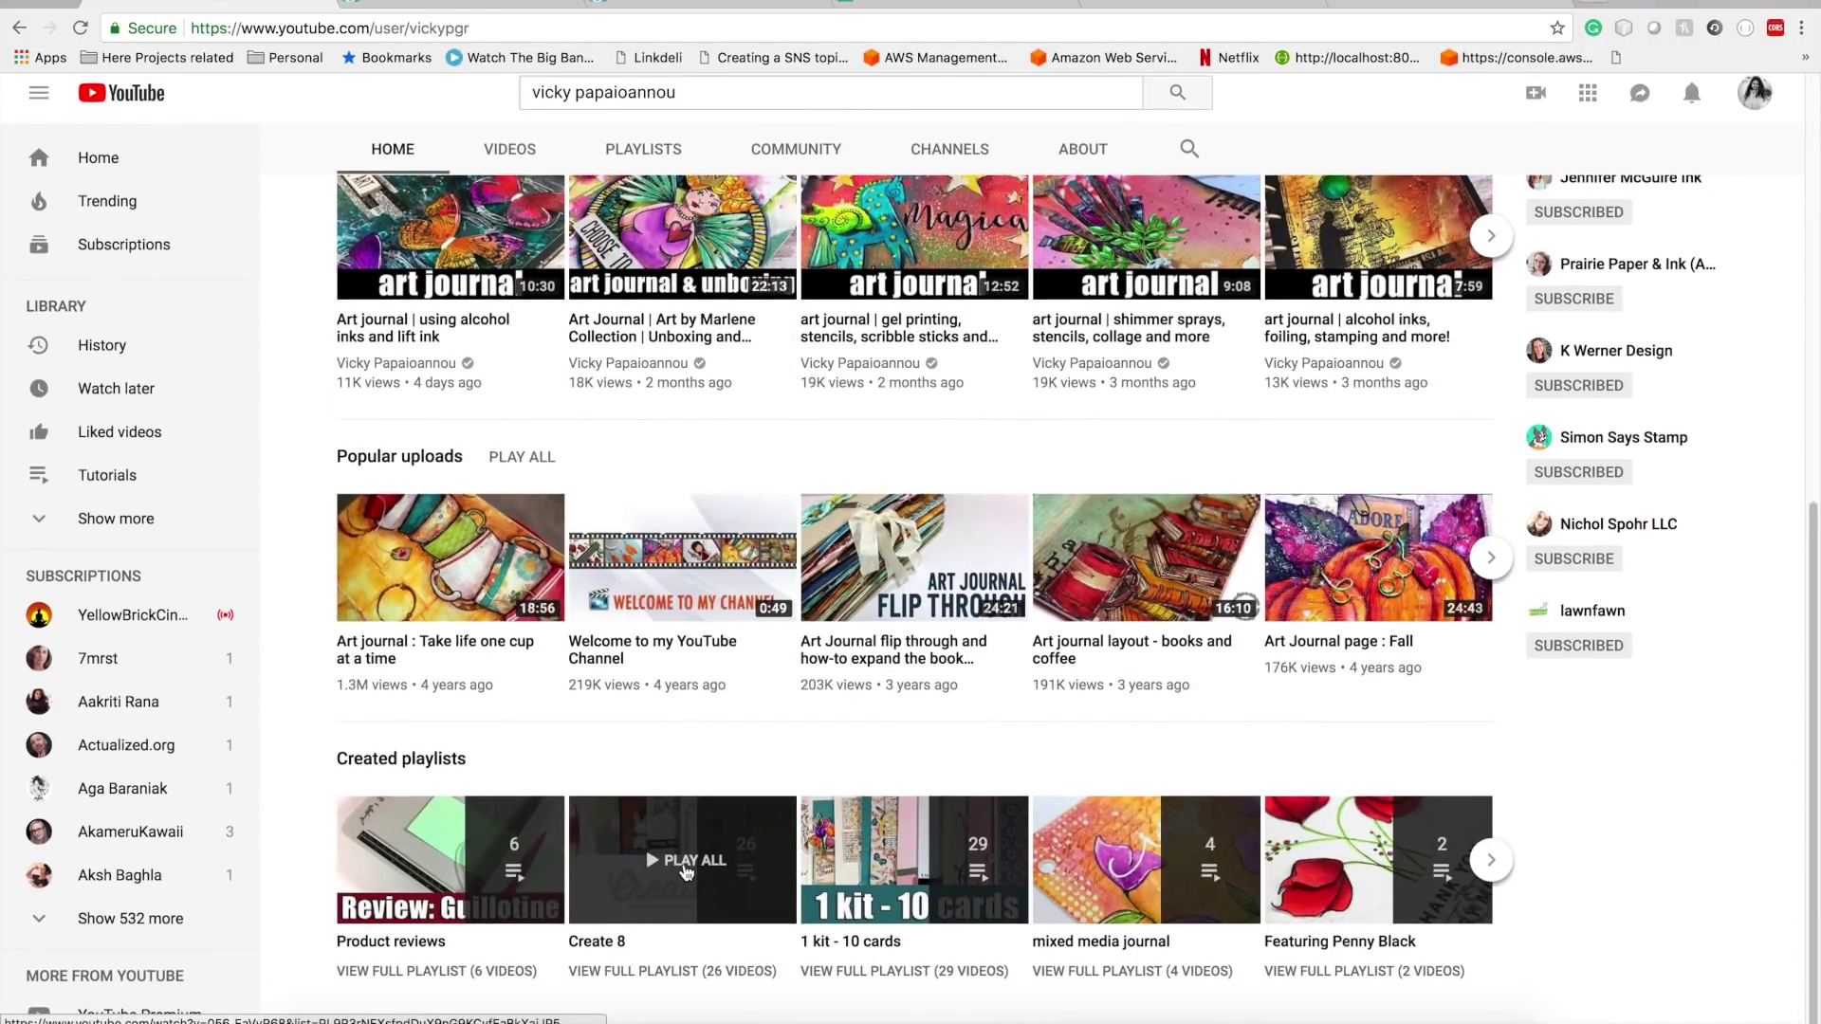
{"action": "scroll", "coordinate": [687, 871], "scroll_direction": "up", "scroll_amount": 7}
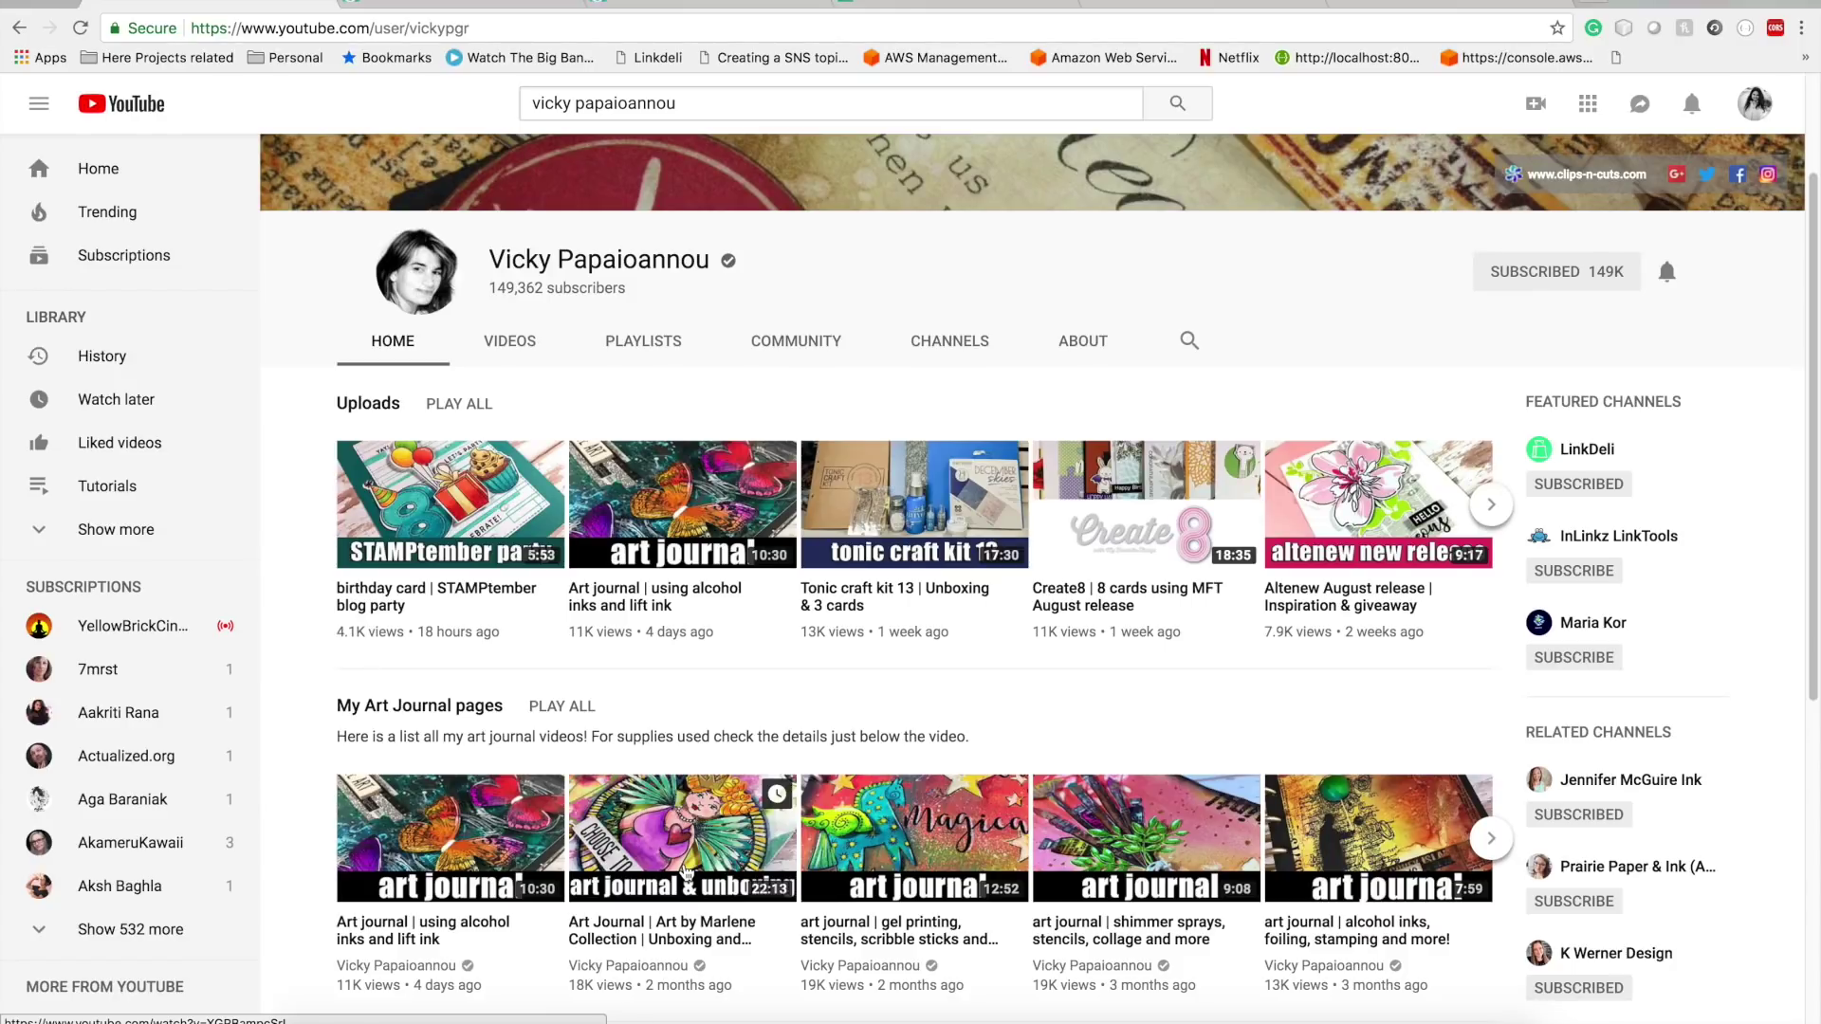
{"action": "scroll", "coordinate": [687, 871], "scroll_direction": "up", "scroll_amount": 2}
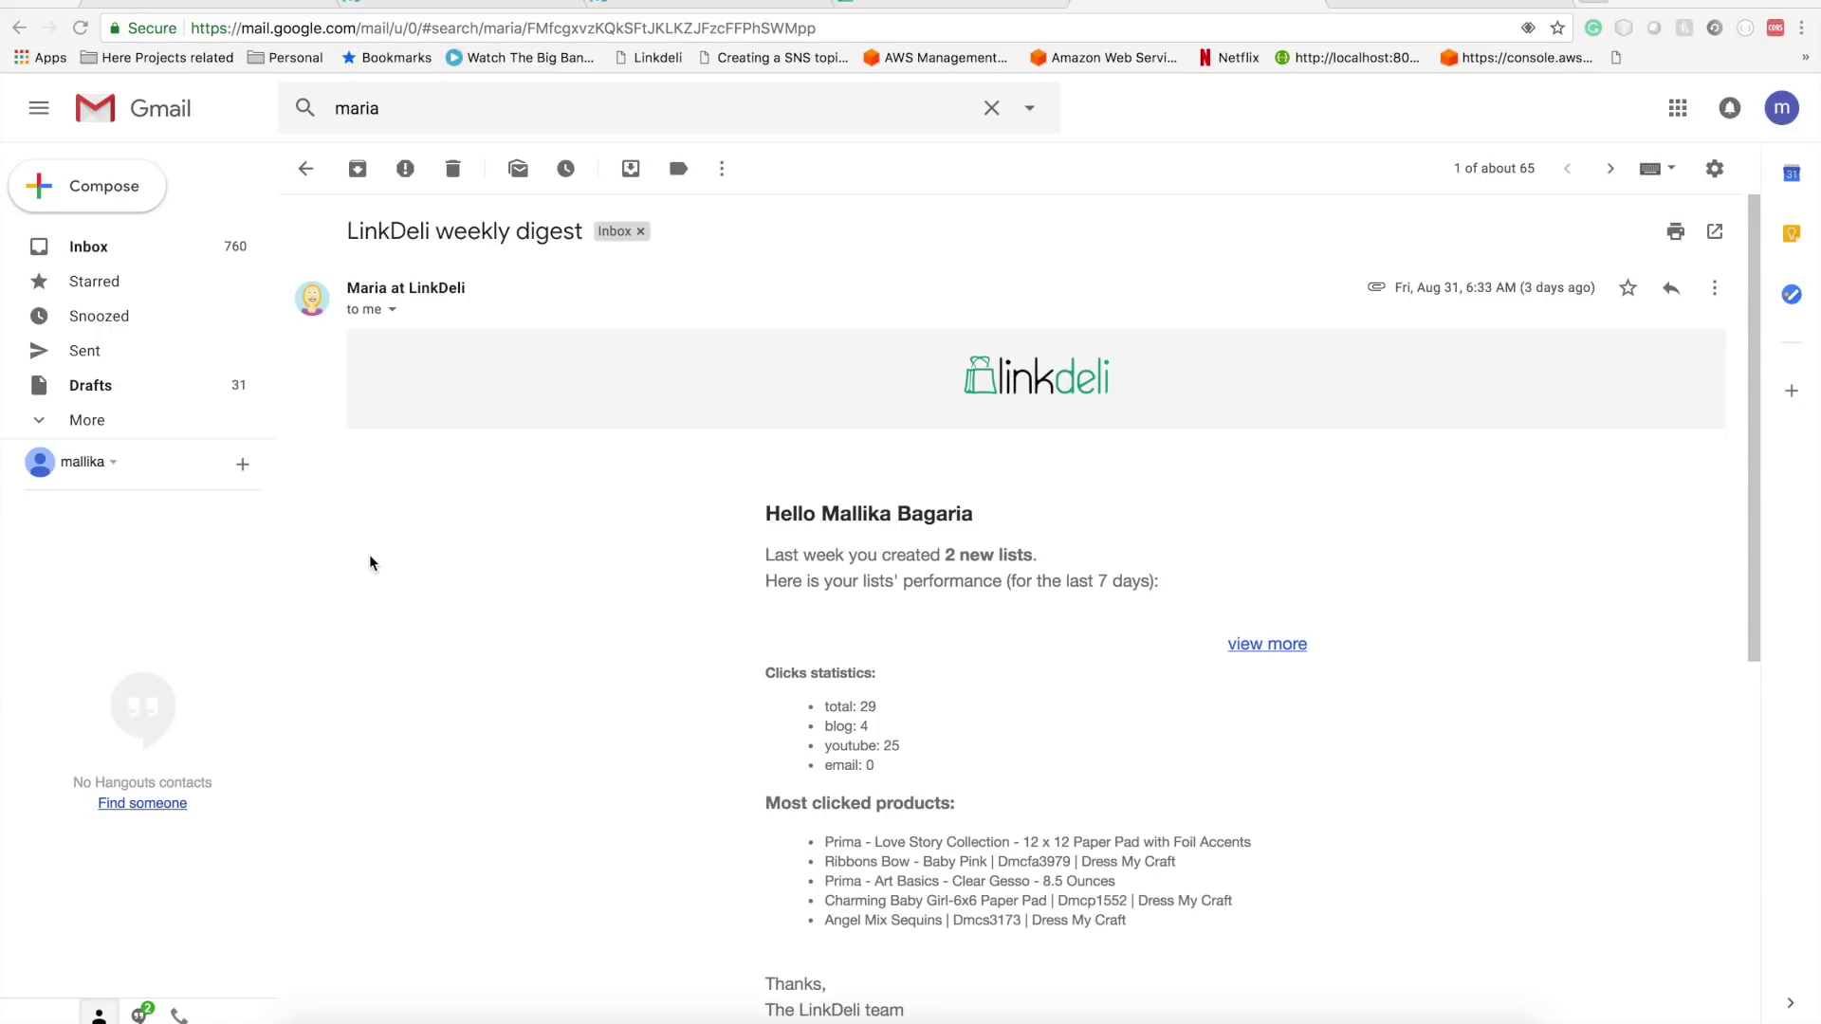
- Scroll through the LinkDeli digest's click statistics, then switch back to the linkdeli.com/lists tab
{"action": "scroll", "coordinate": [610, 578], "scroll_direction": "down", "scroll_amount": 5}
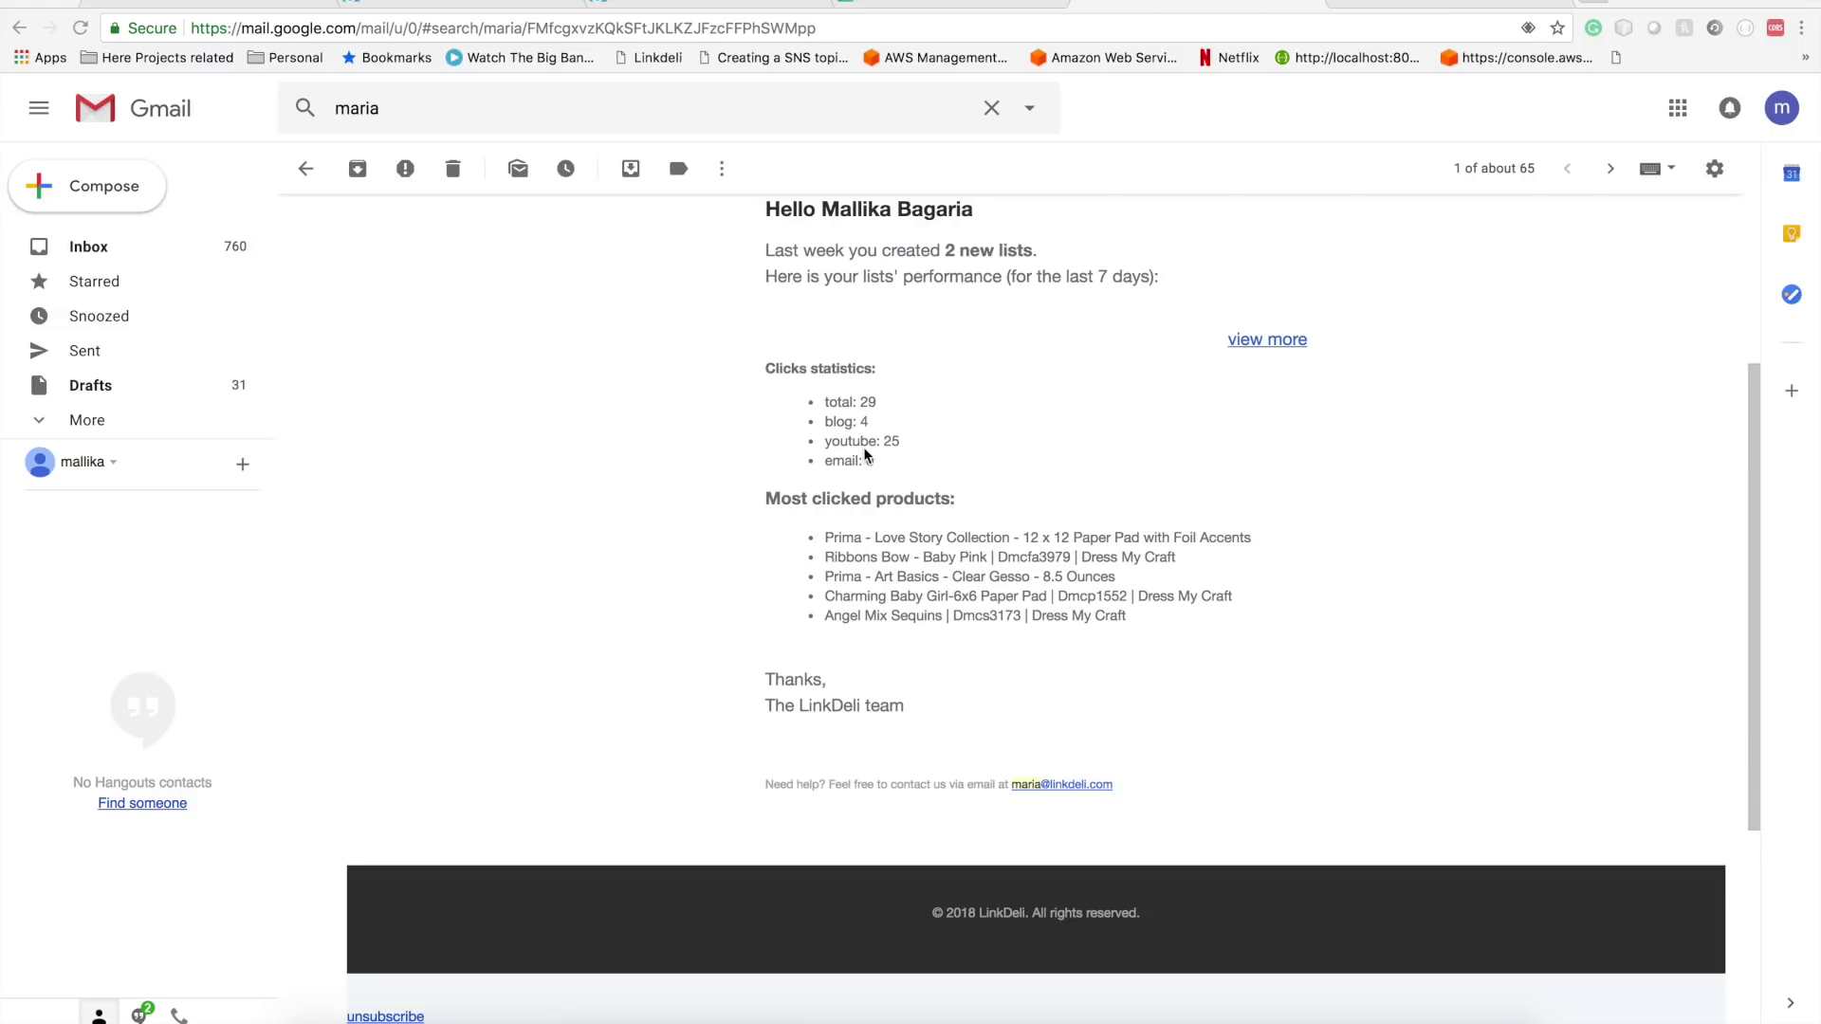
{"action": "key", "text": "ctrl+shift+Tab"}
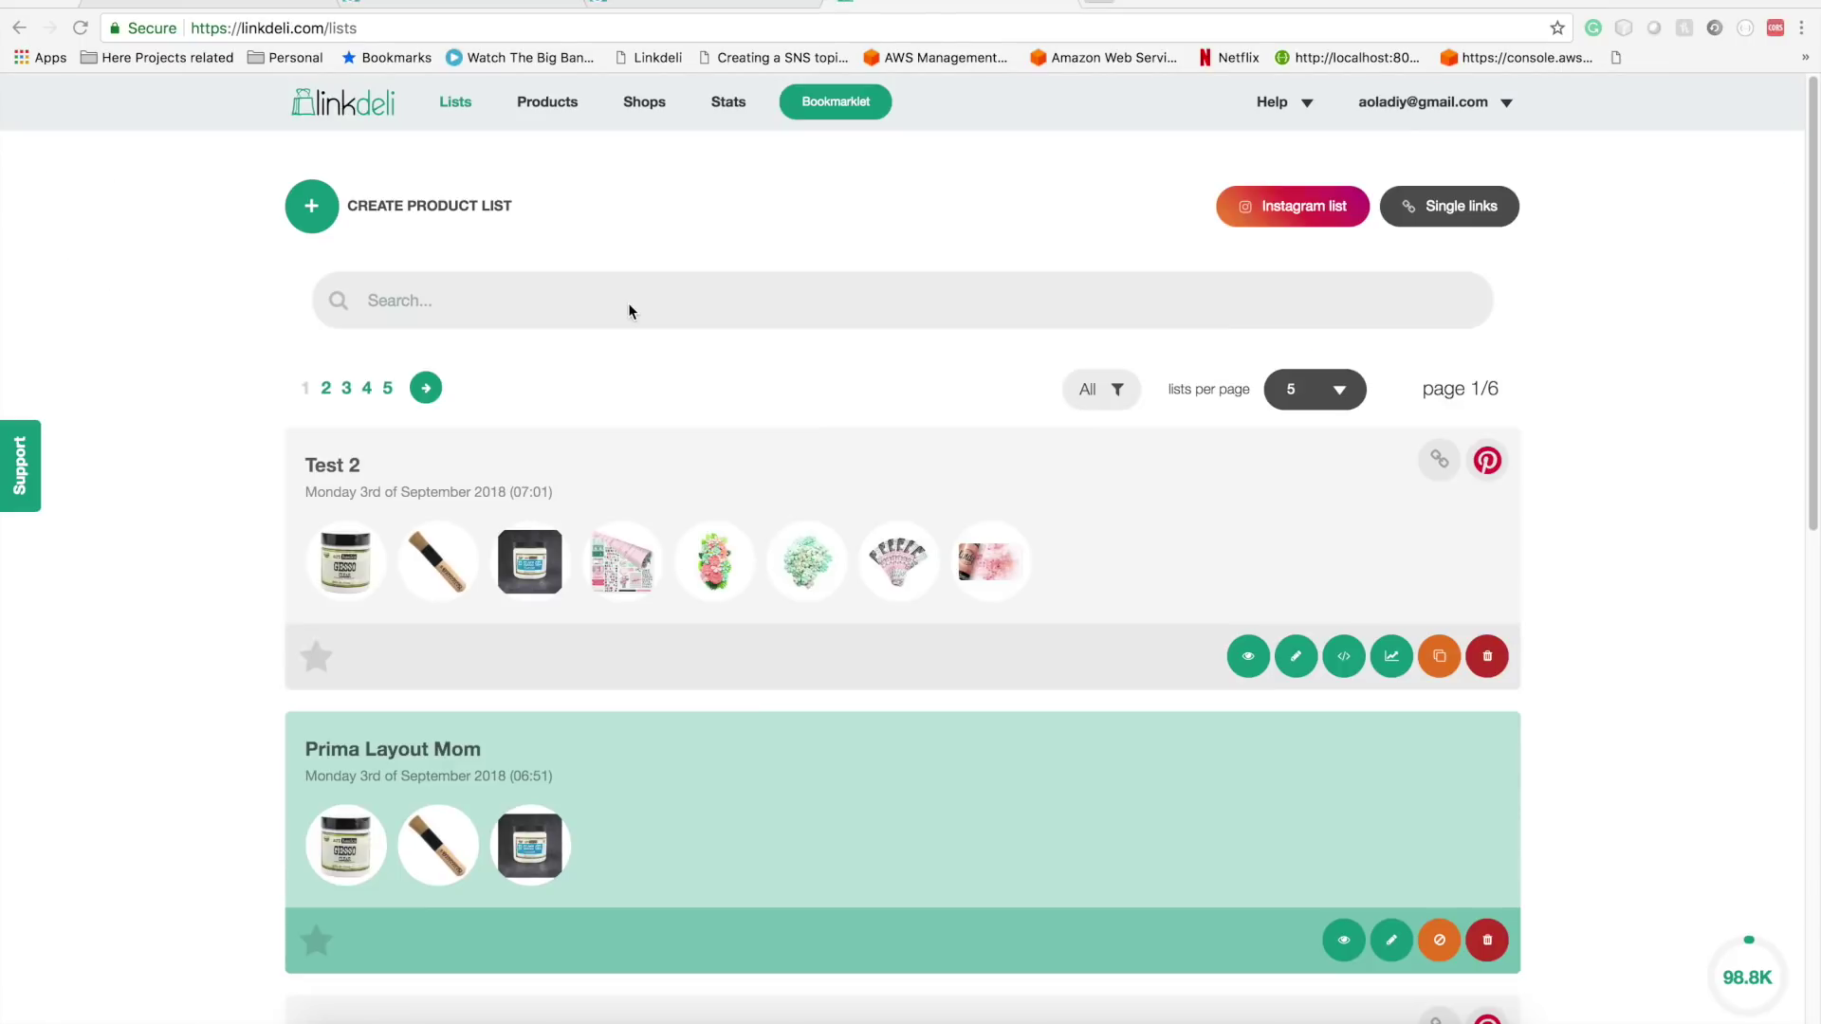